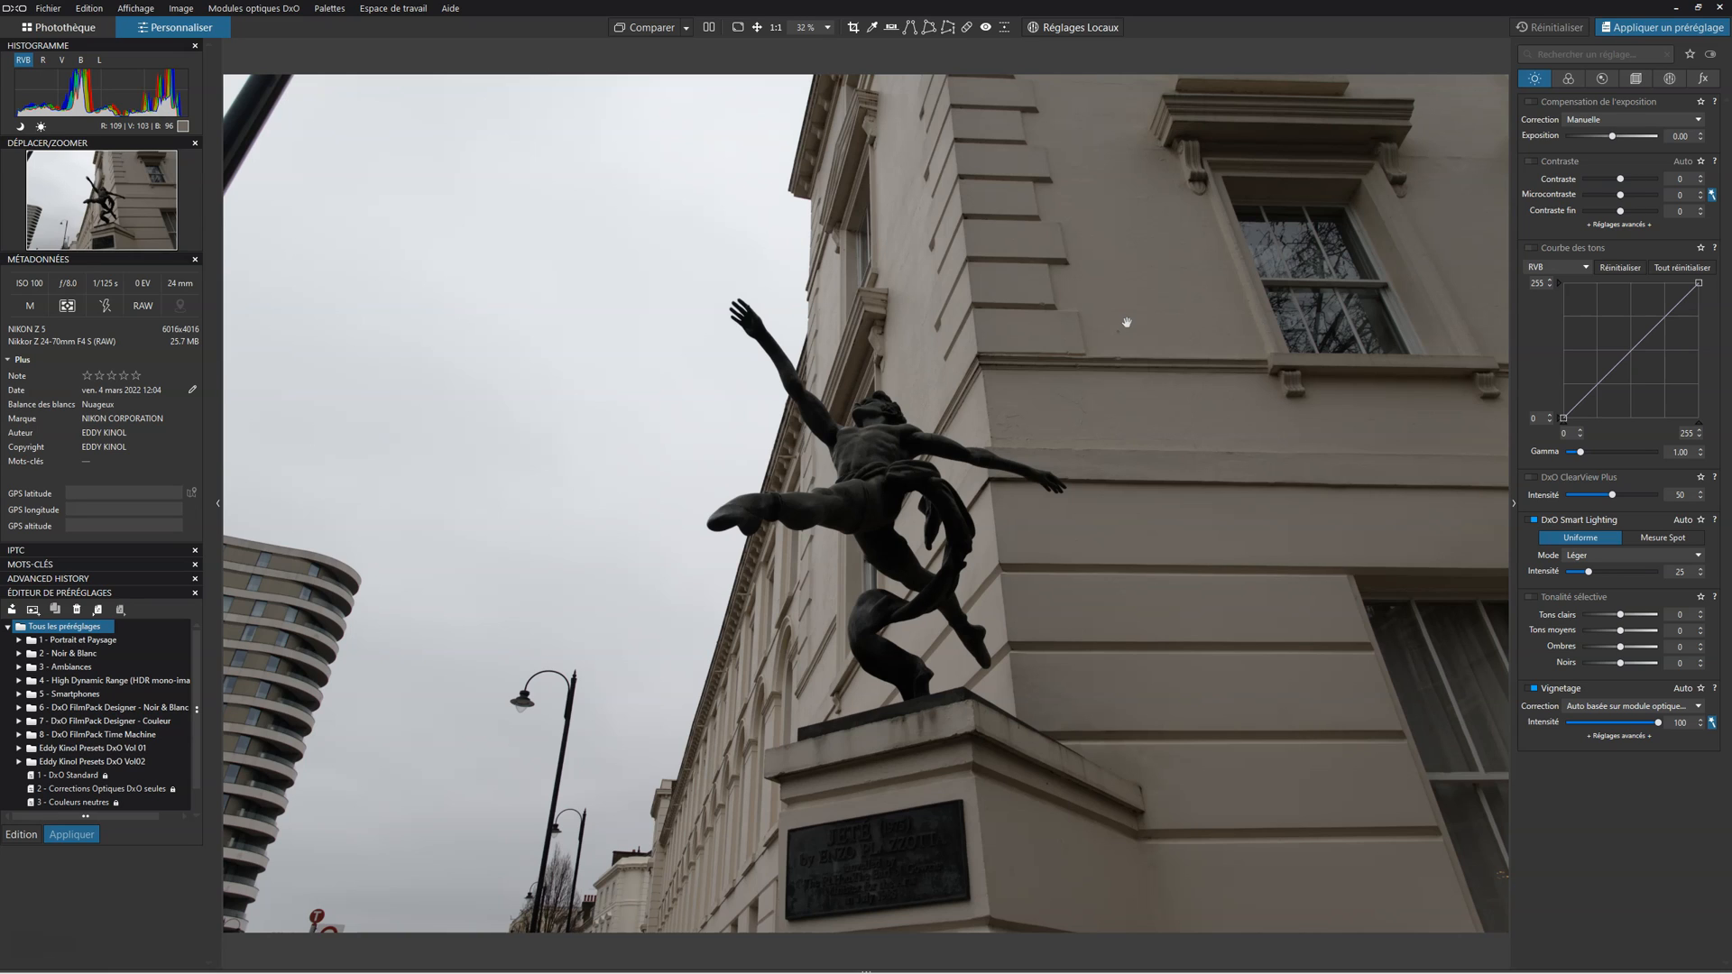
Step: Show the geometry corrections and expand the advanced settings of the Perspective correction
{"action": "left_click", "coordinate": [1133, 274]}
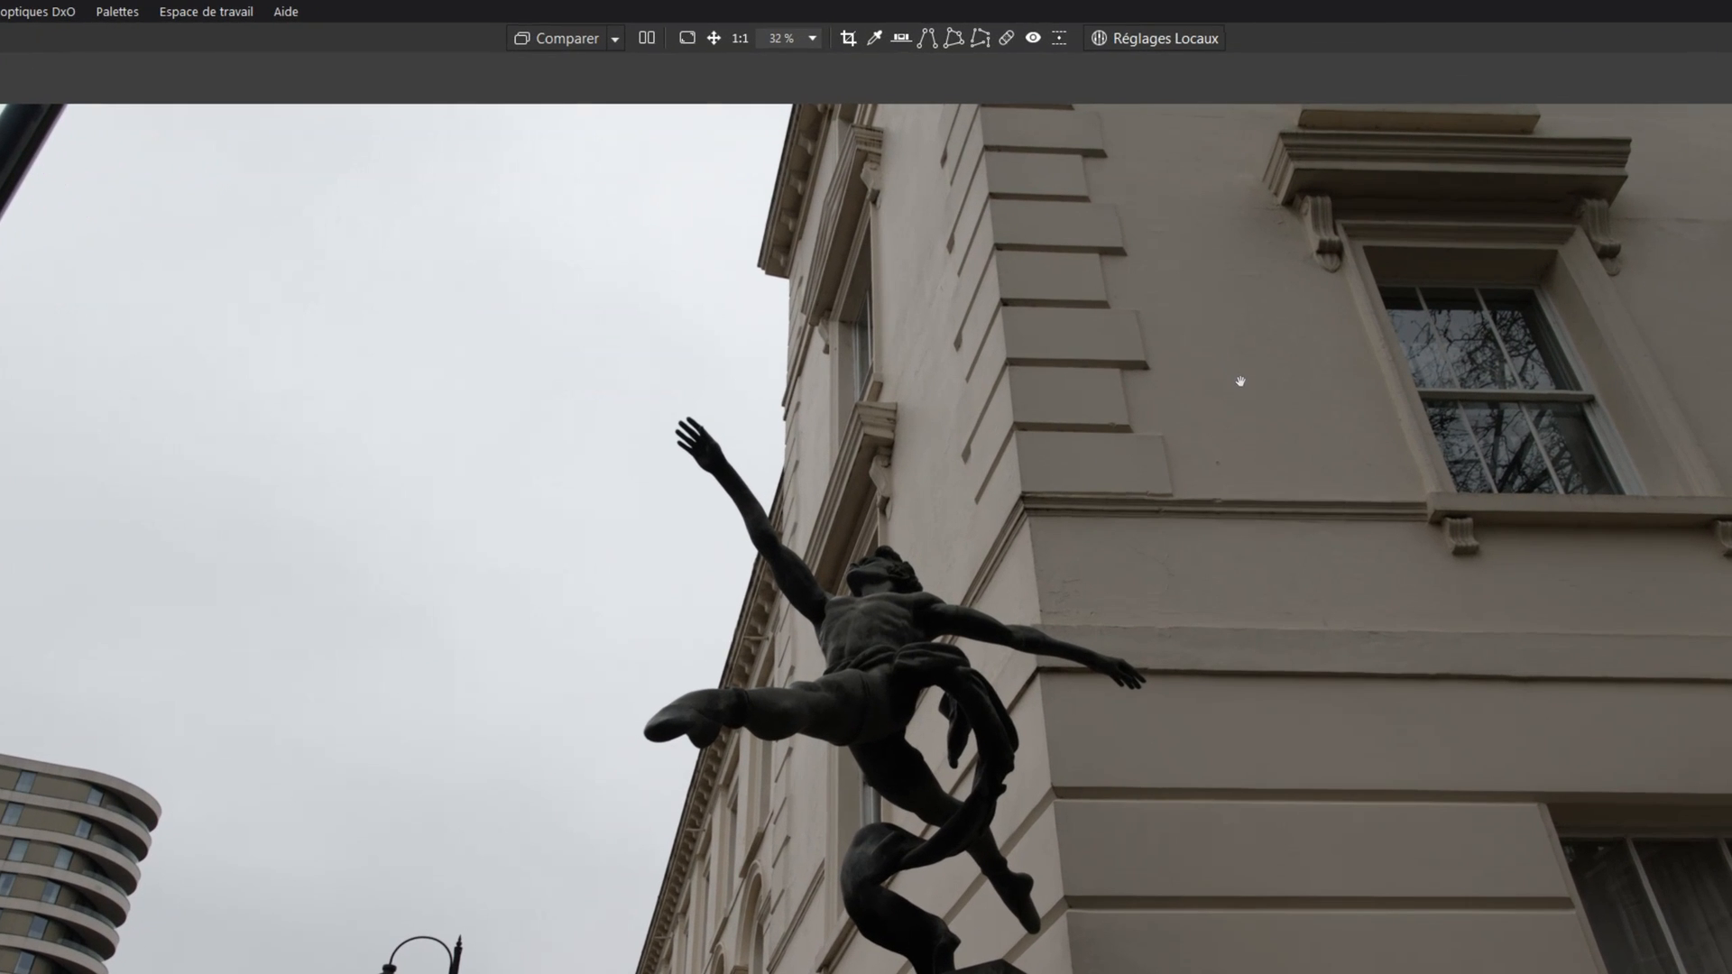
{"action": "left_click", "coordinate": [1057, 11]}
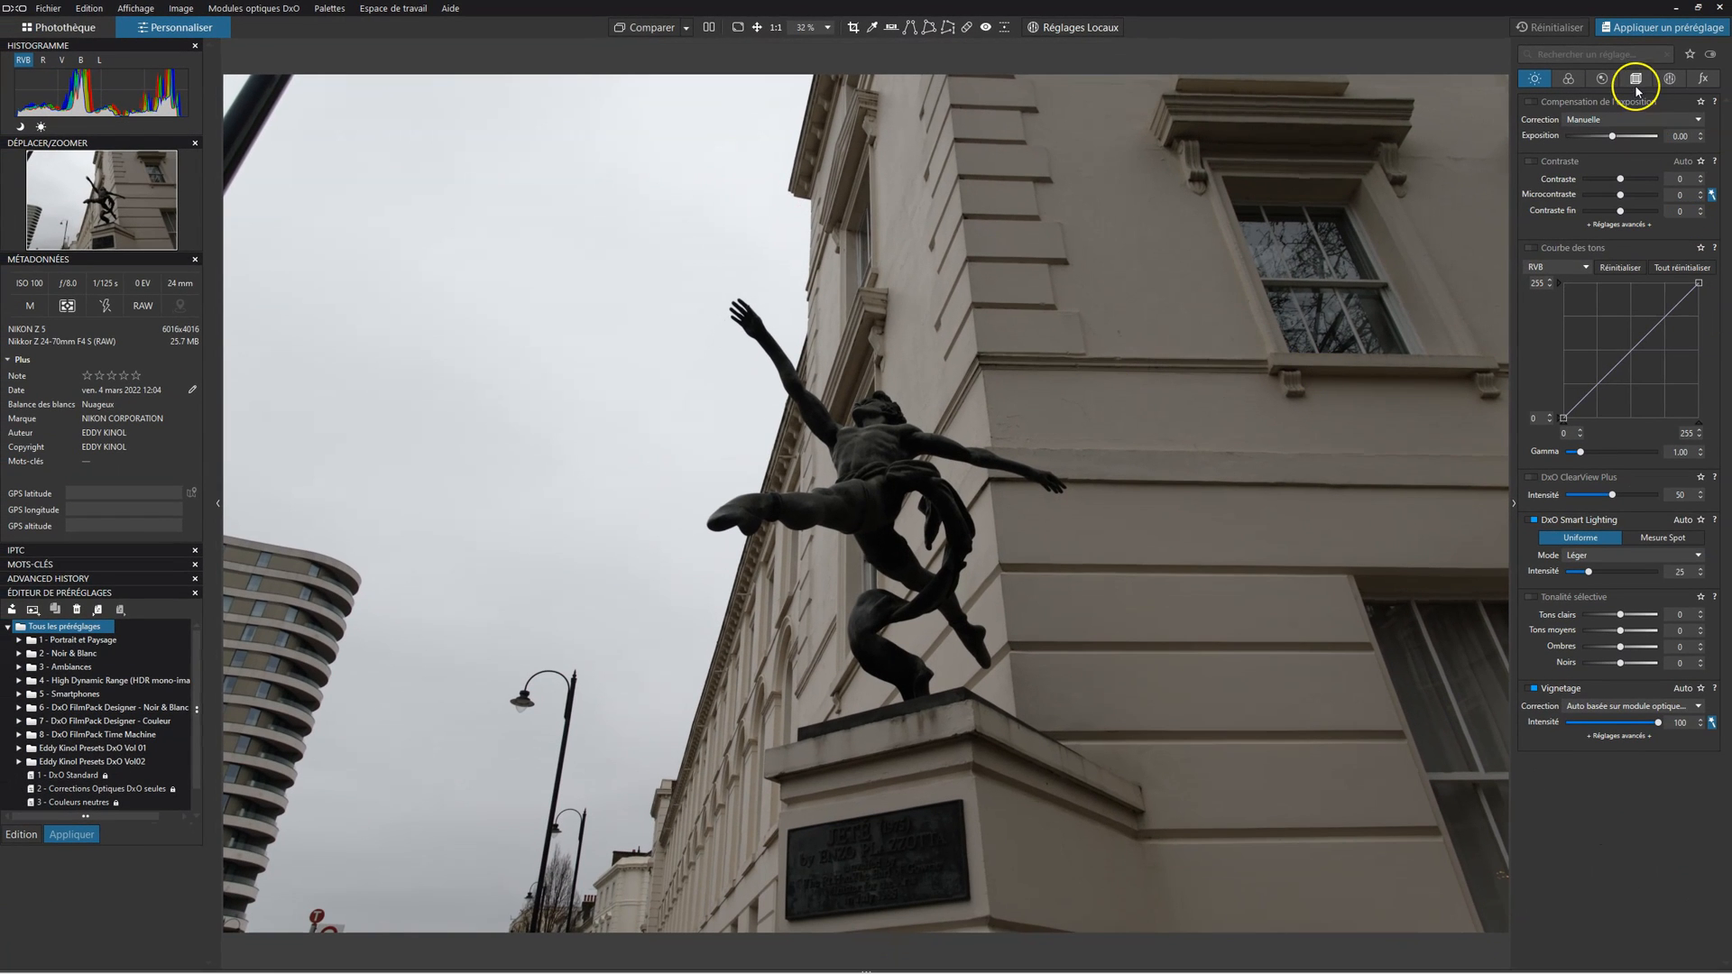
{"action": "left_click", "coordinate": [1640, 81]}
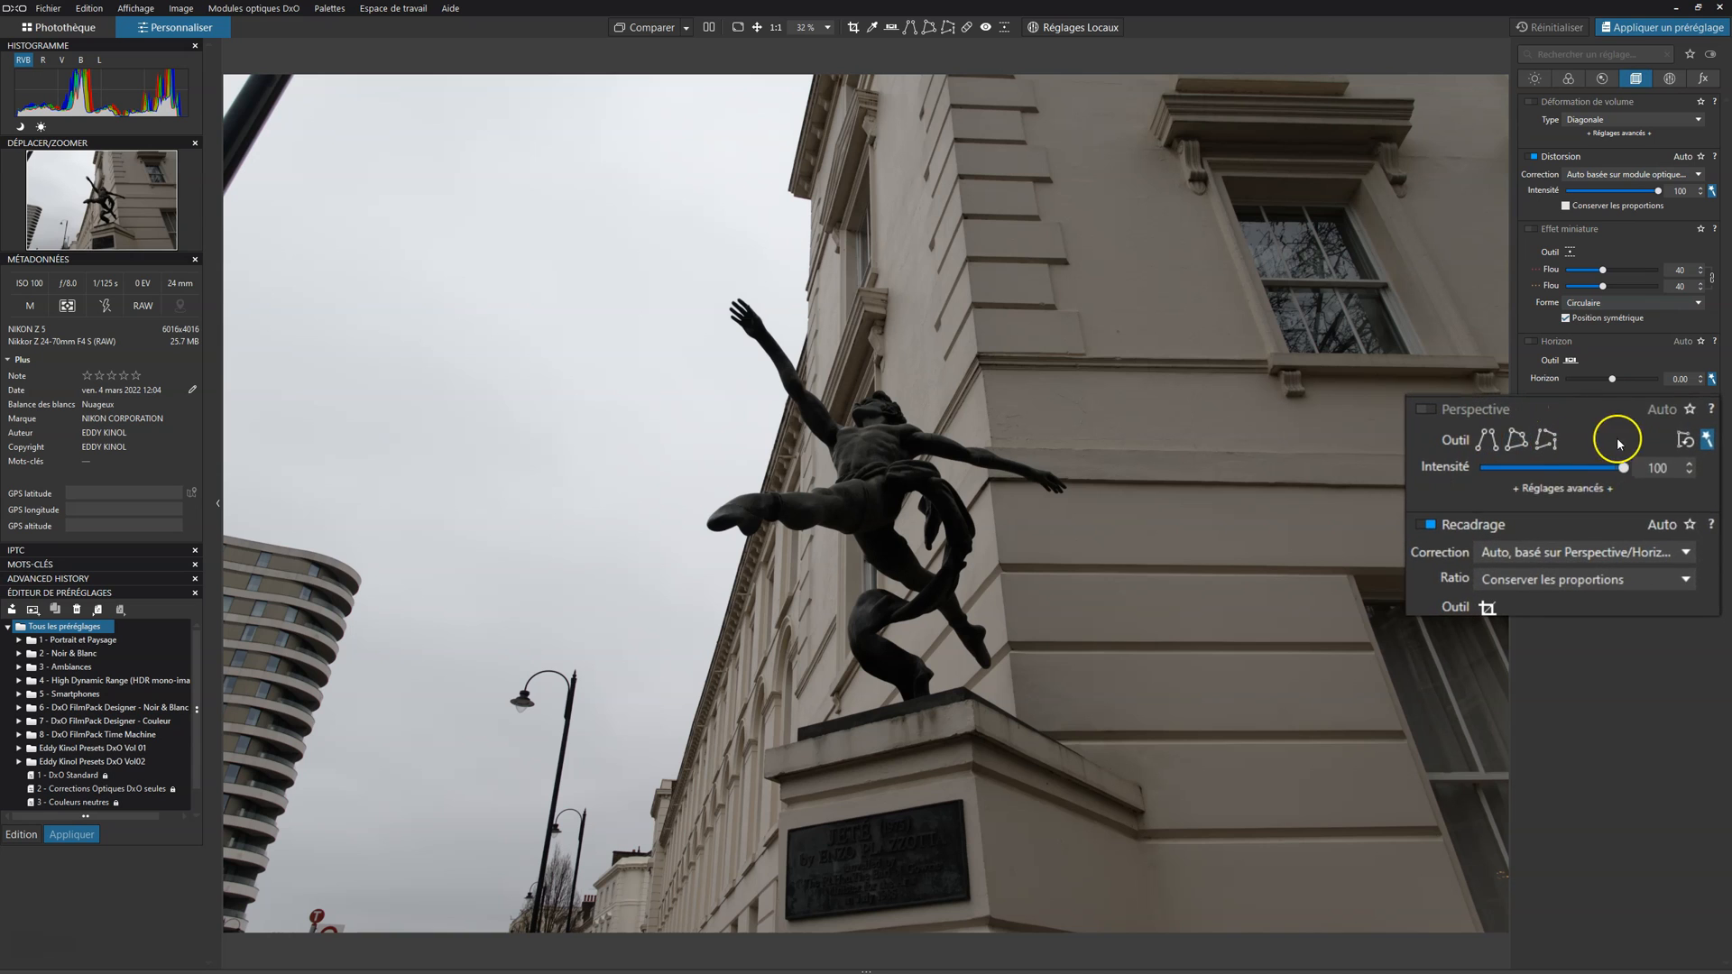
{"action": "left_click", "coordinate": [1577, 487]}
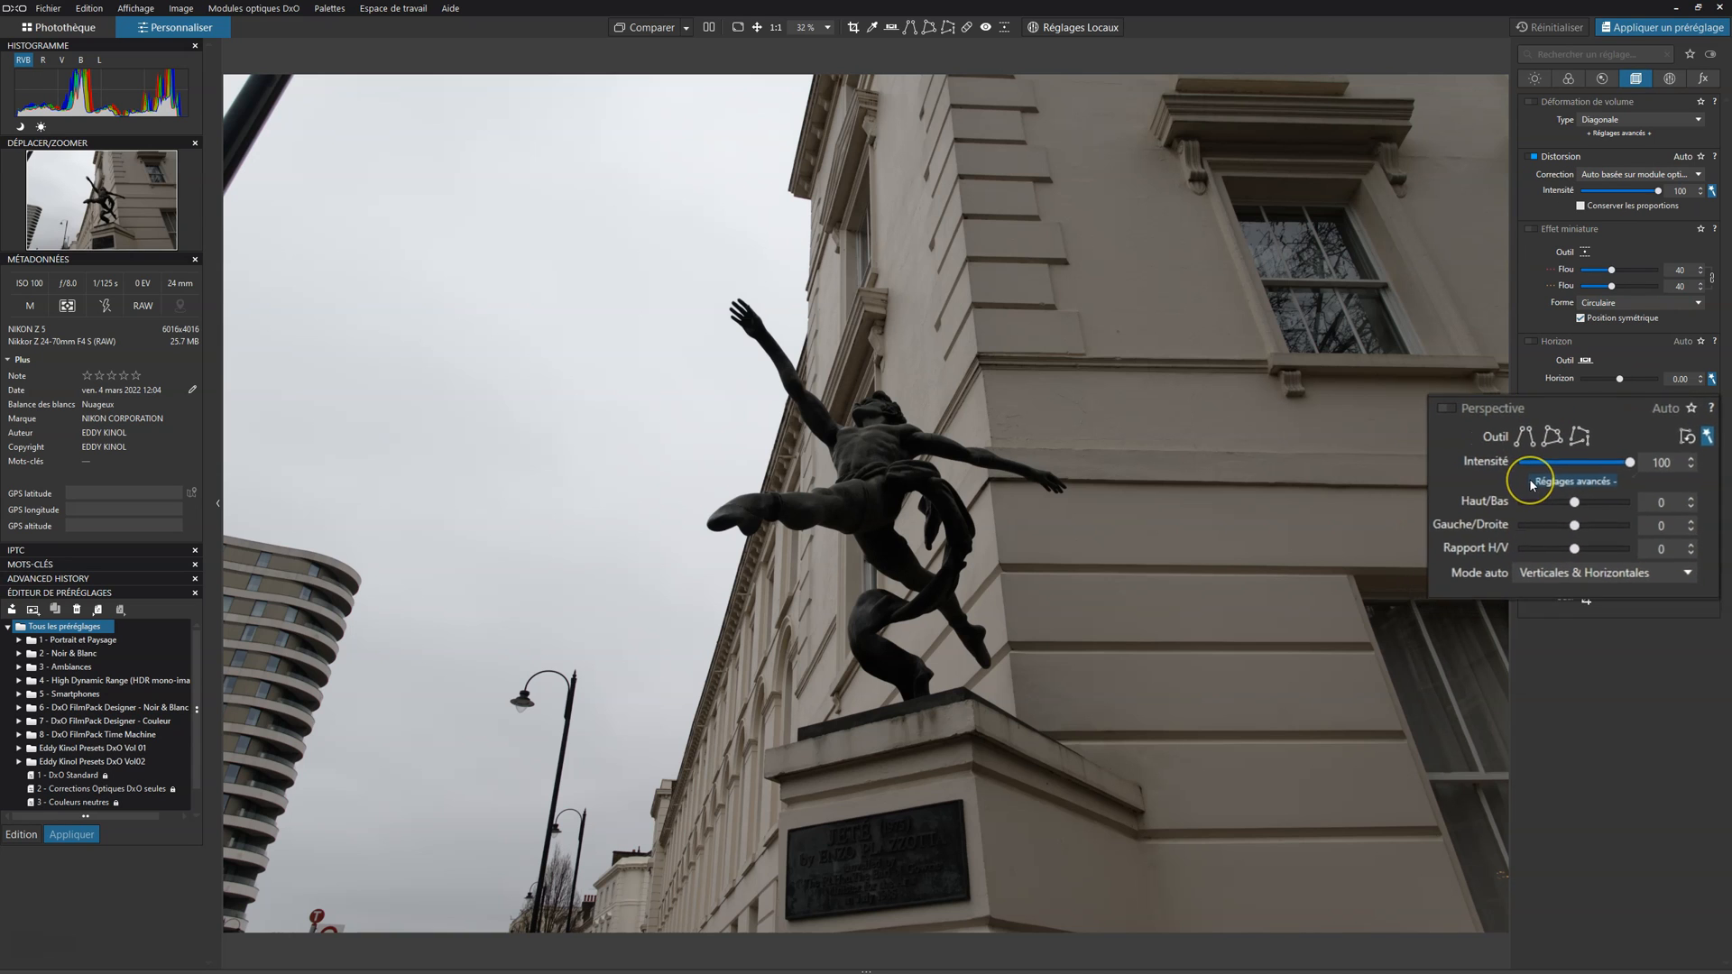
{"action": "left_click", "coordinate": [1577, 459]}
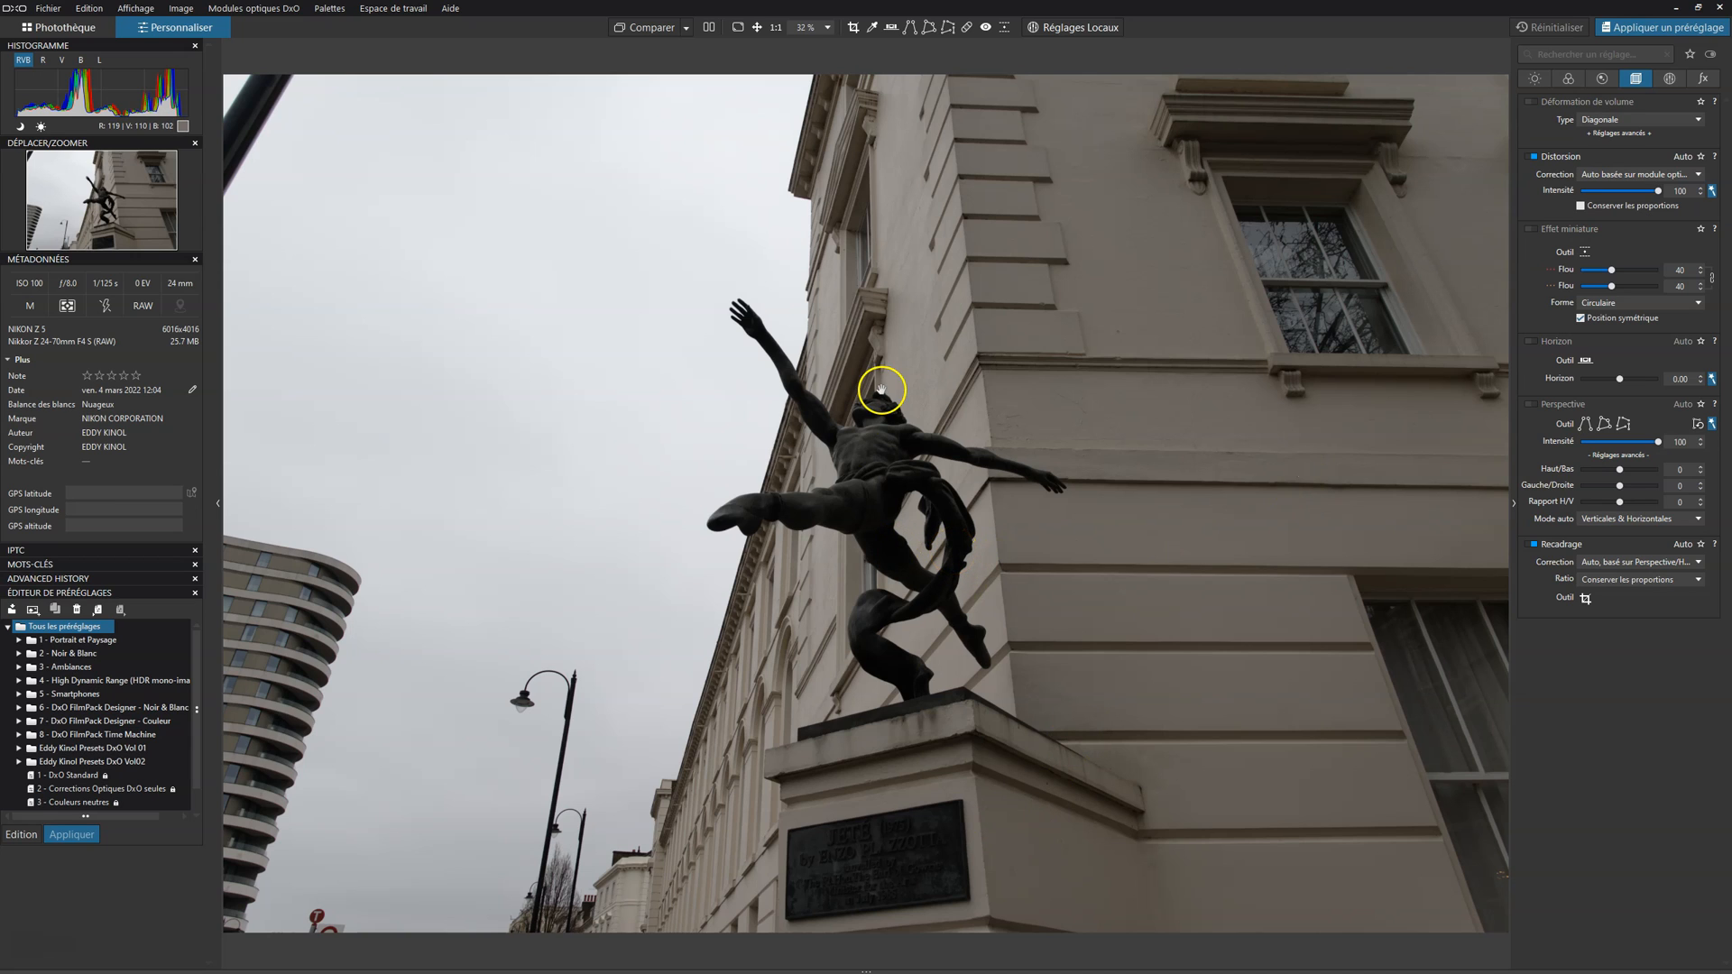
{"action": "mouse_move", "coordinate": [900, 968]}
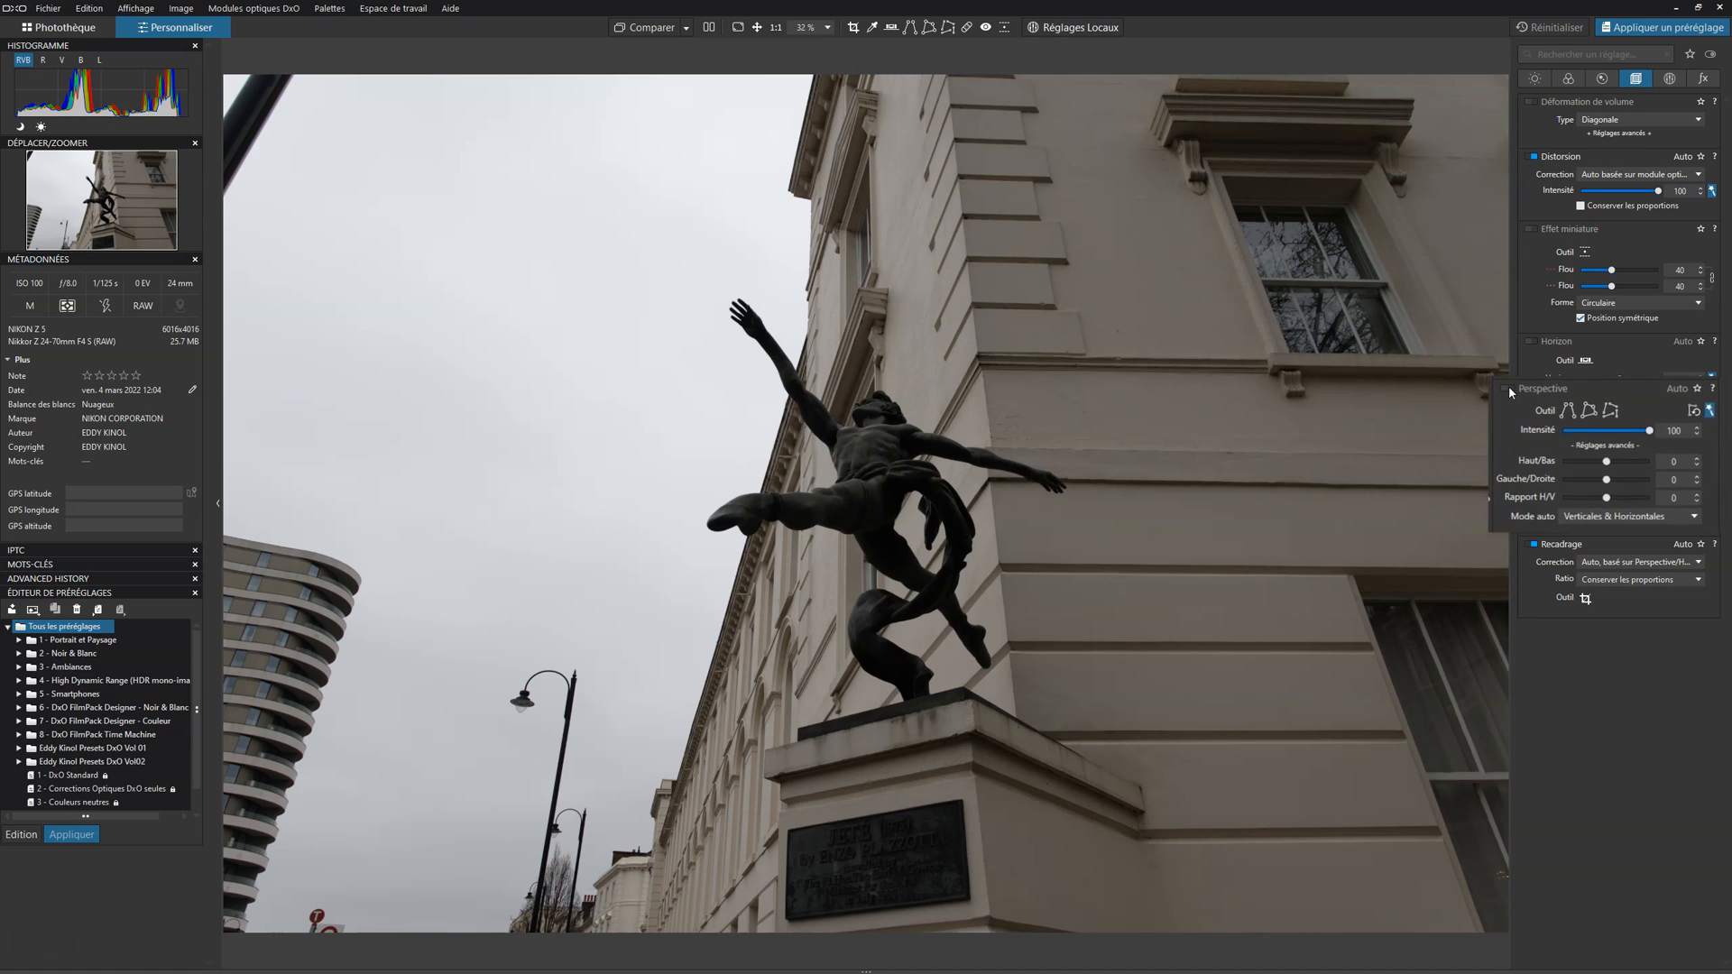
Step: Enable the automatic Perspective correction on the statue photo, toggling it to compare the building with and without correction
{"action": "left_click", "coordinate": [1452, 351]}
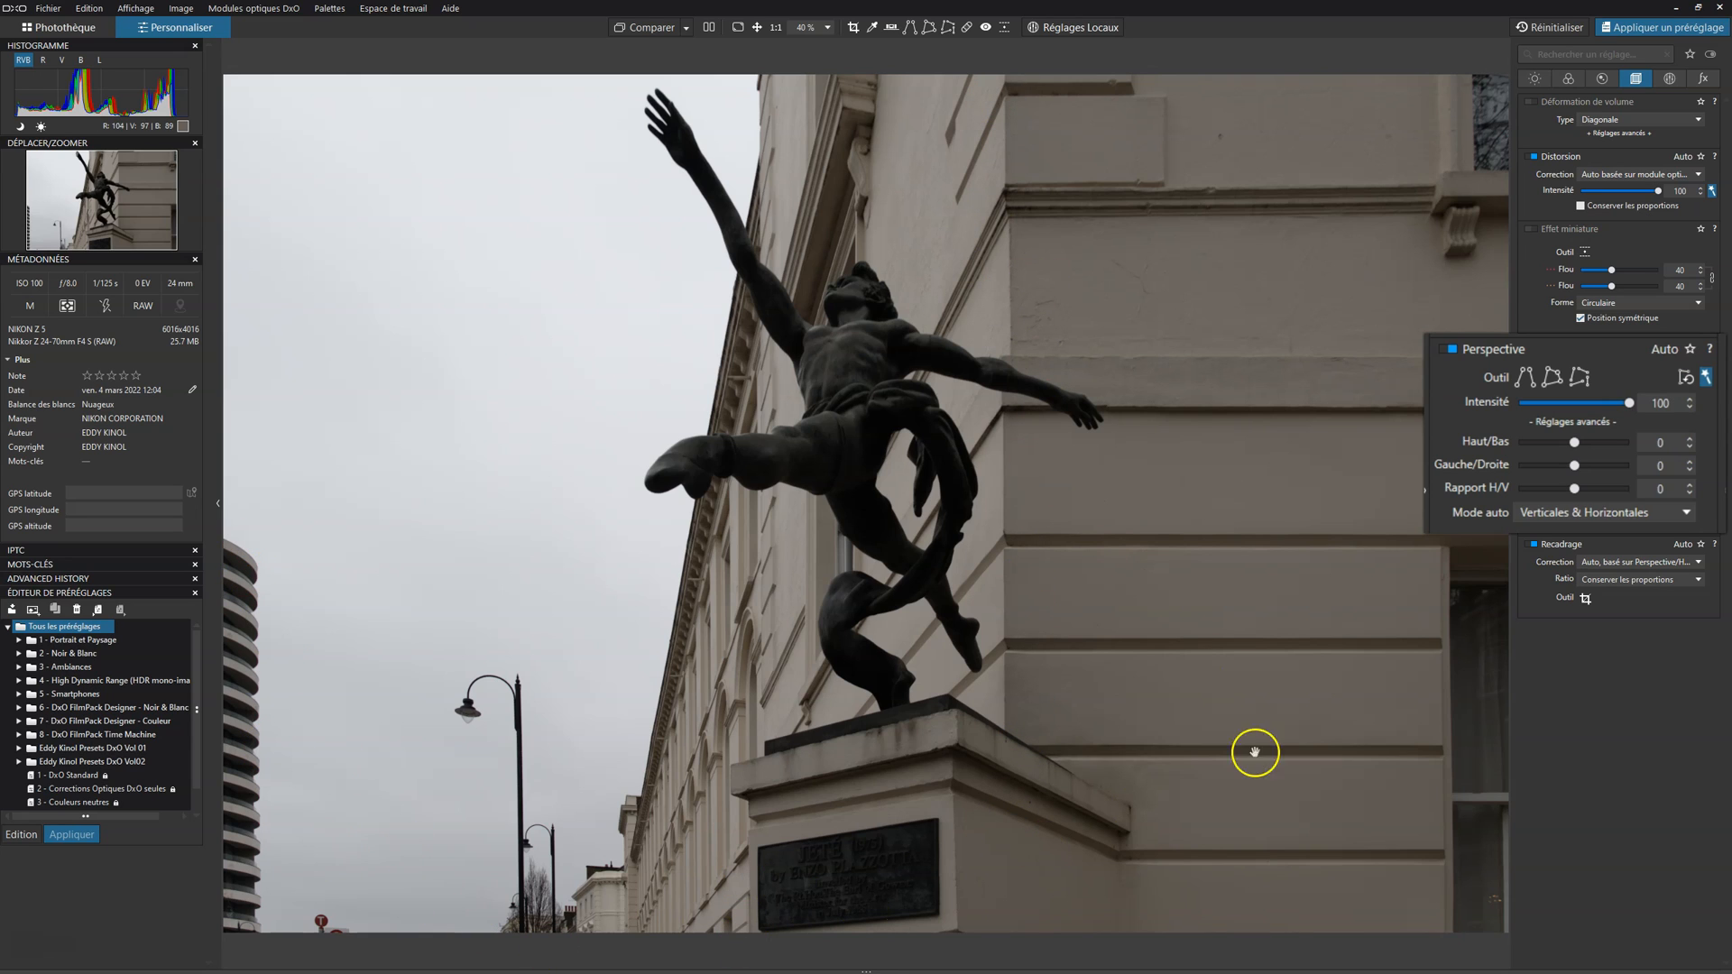
{"action": "left_click", "coordinate": [1451, 350]}
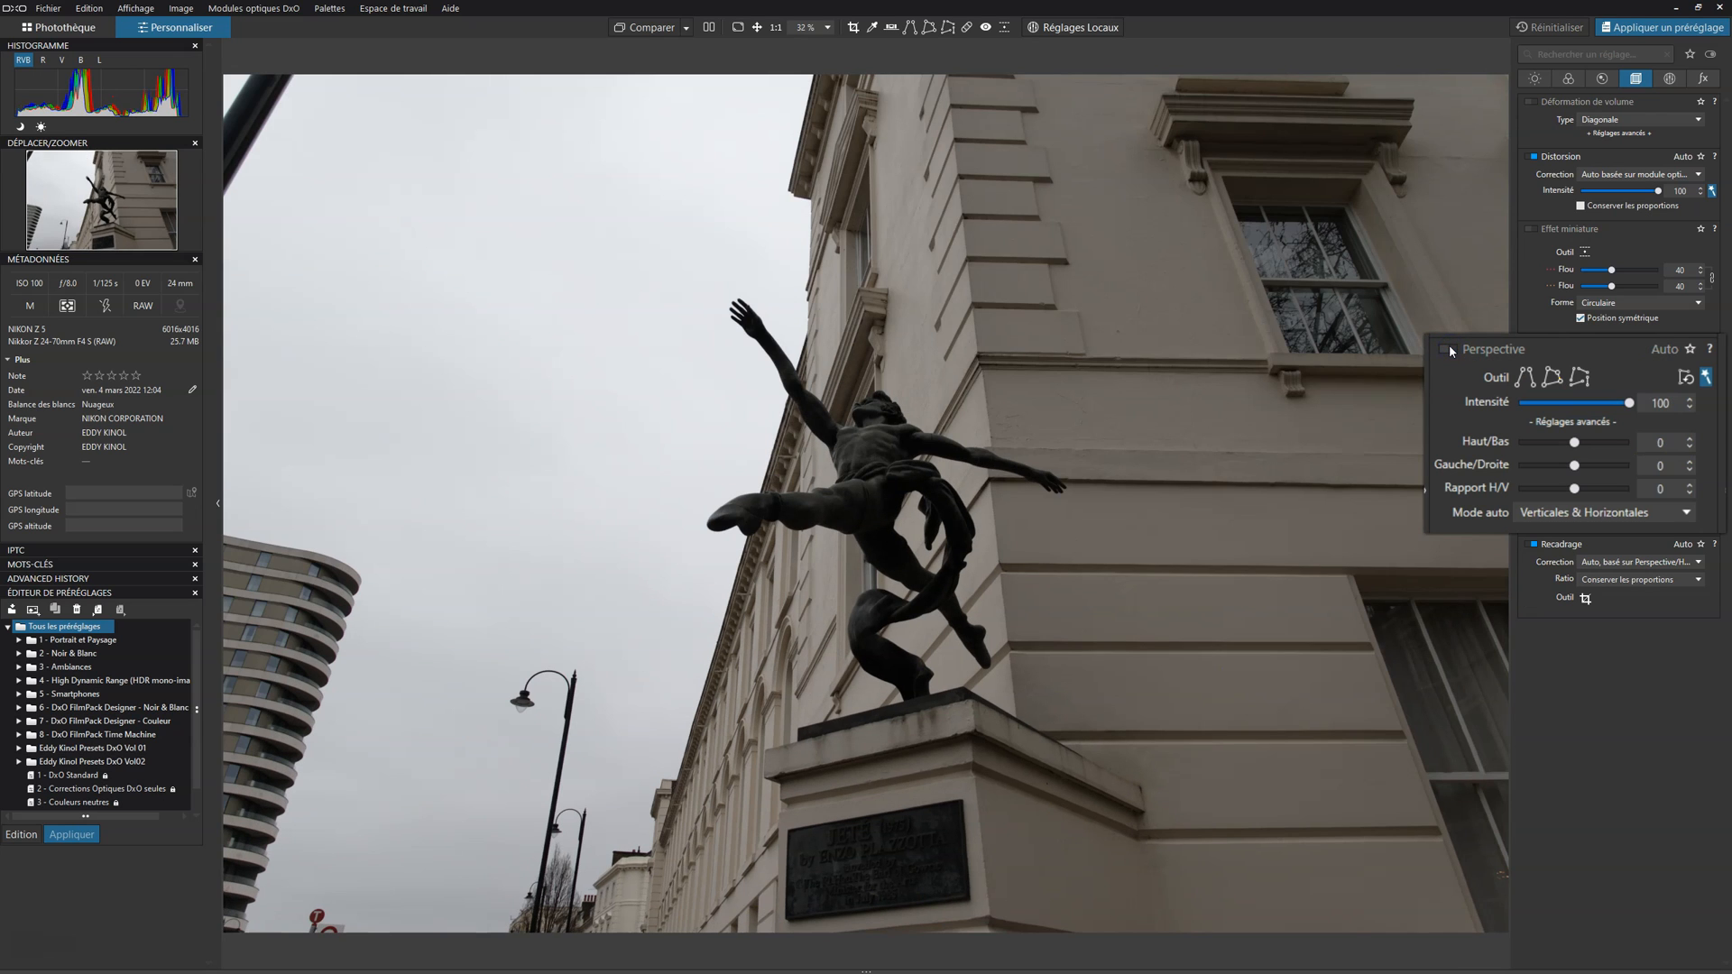
{"action": "left_click", "coordinate": [1450, 348]}
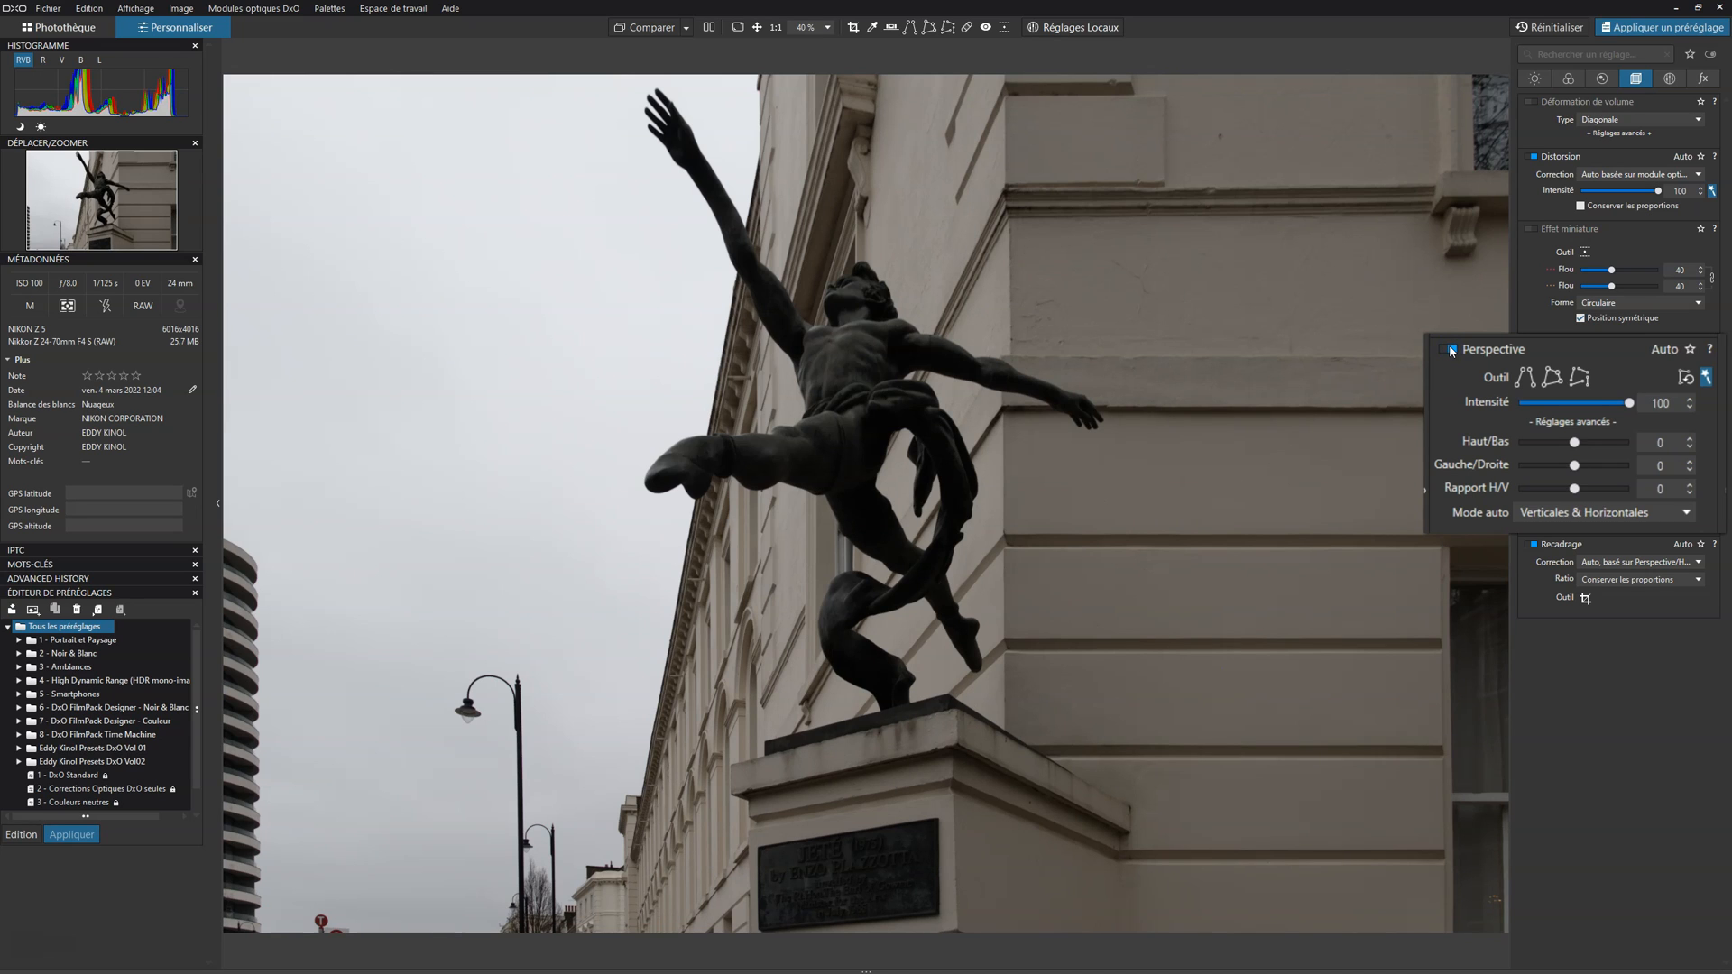
{"action": "left_click", "coordinate": [1452, 350]}
{"action": "left_click", "coordinate": [1454, 350]}
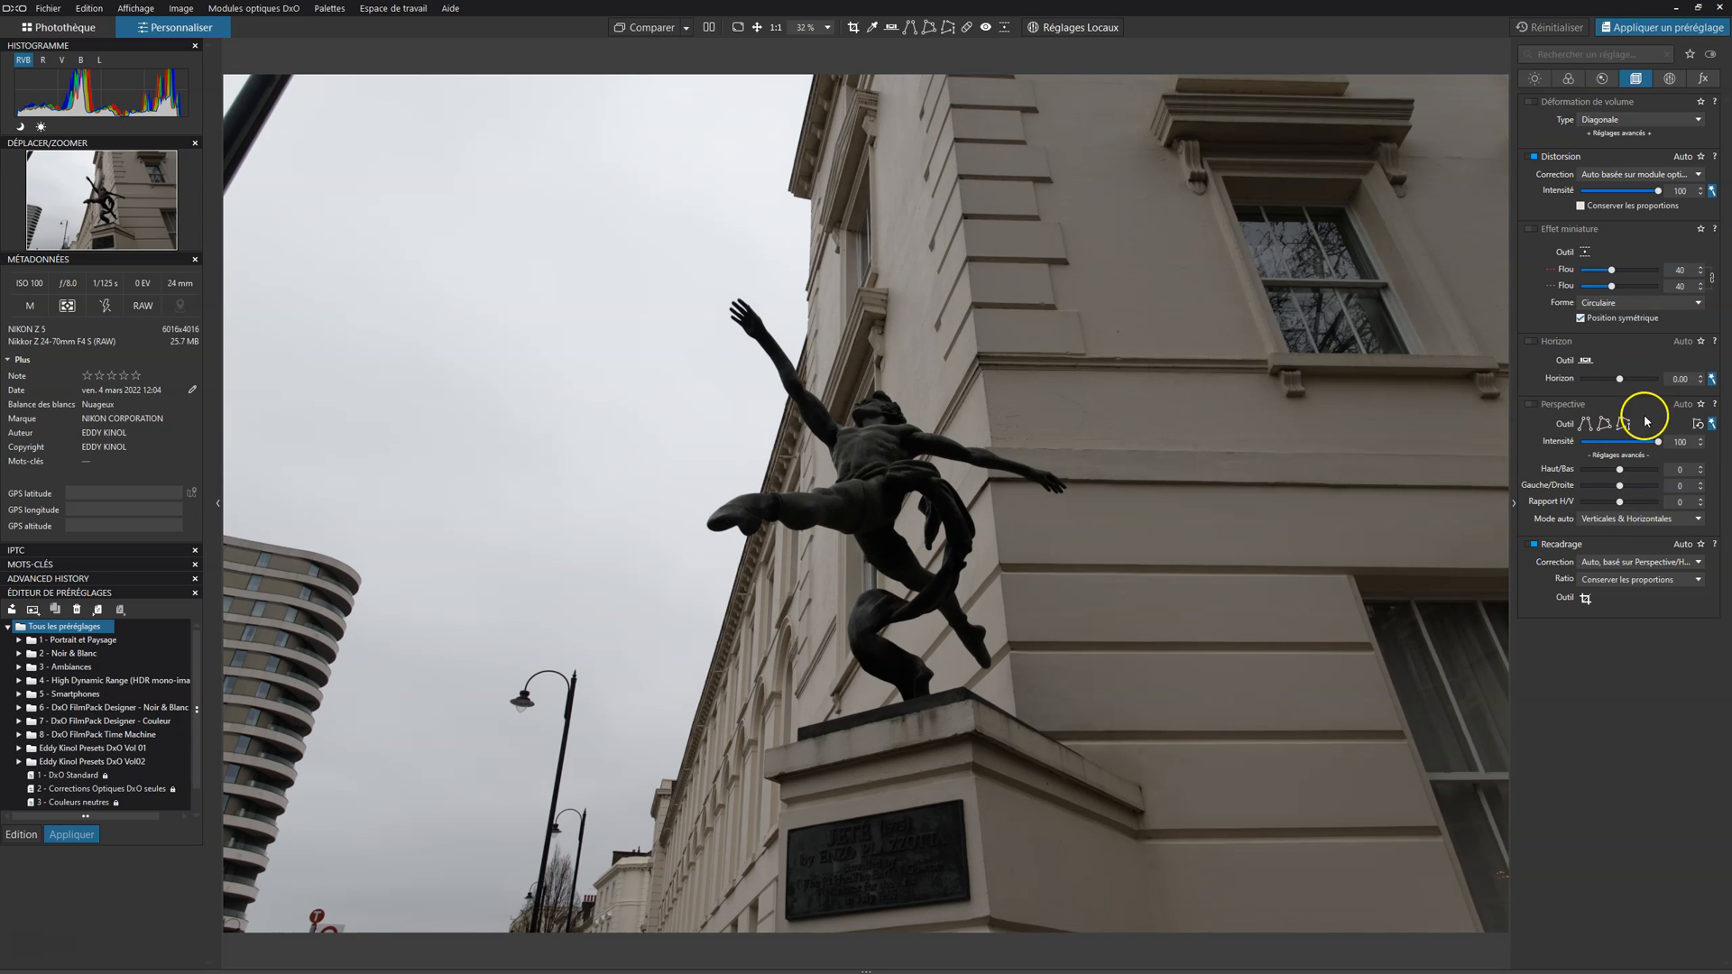
{"action": "left_click", "coordinate": [1533, 406]}
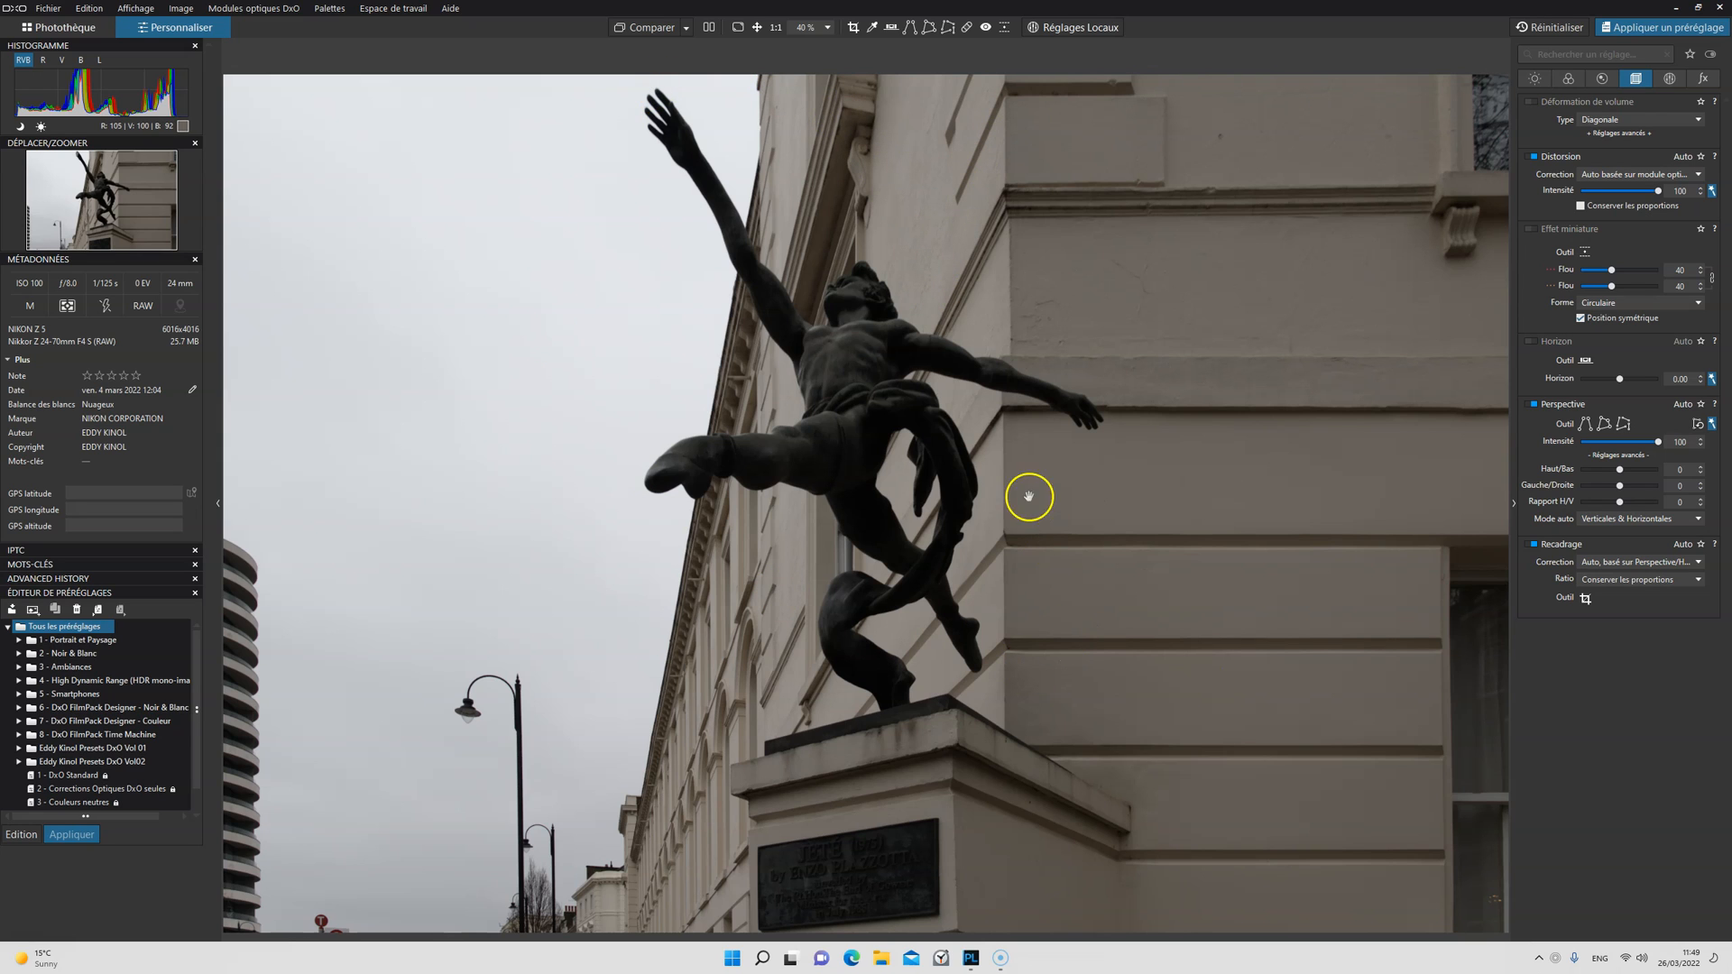
{"action": "left_click", "coordinate": [1535, 405]}
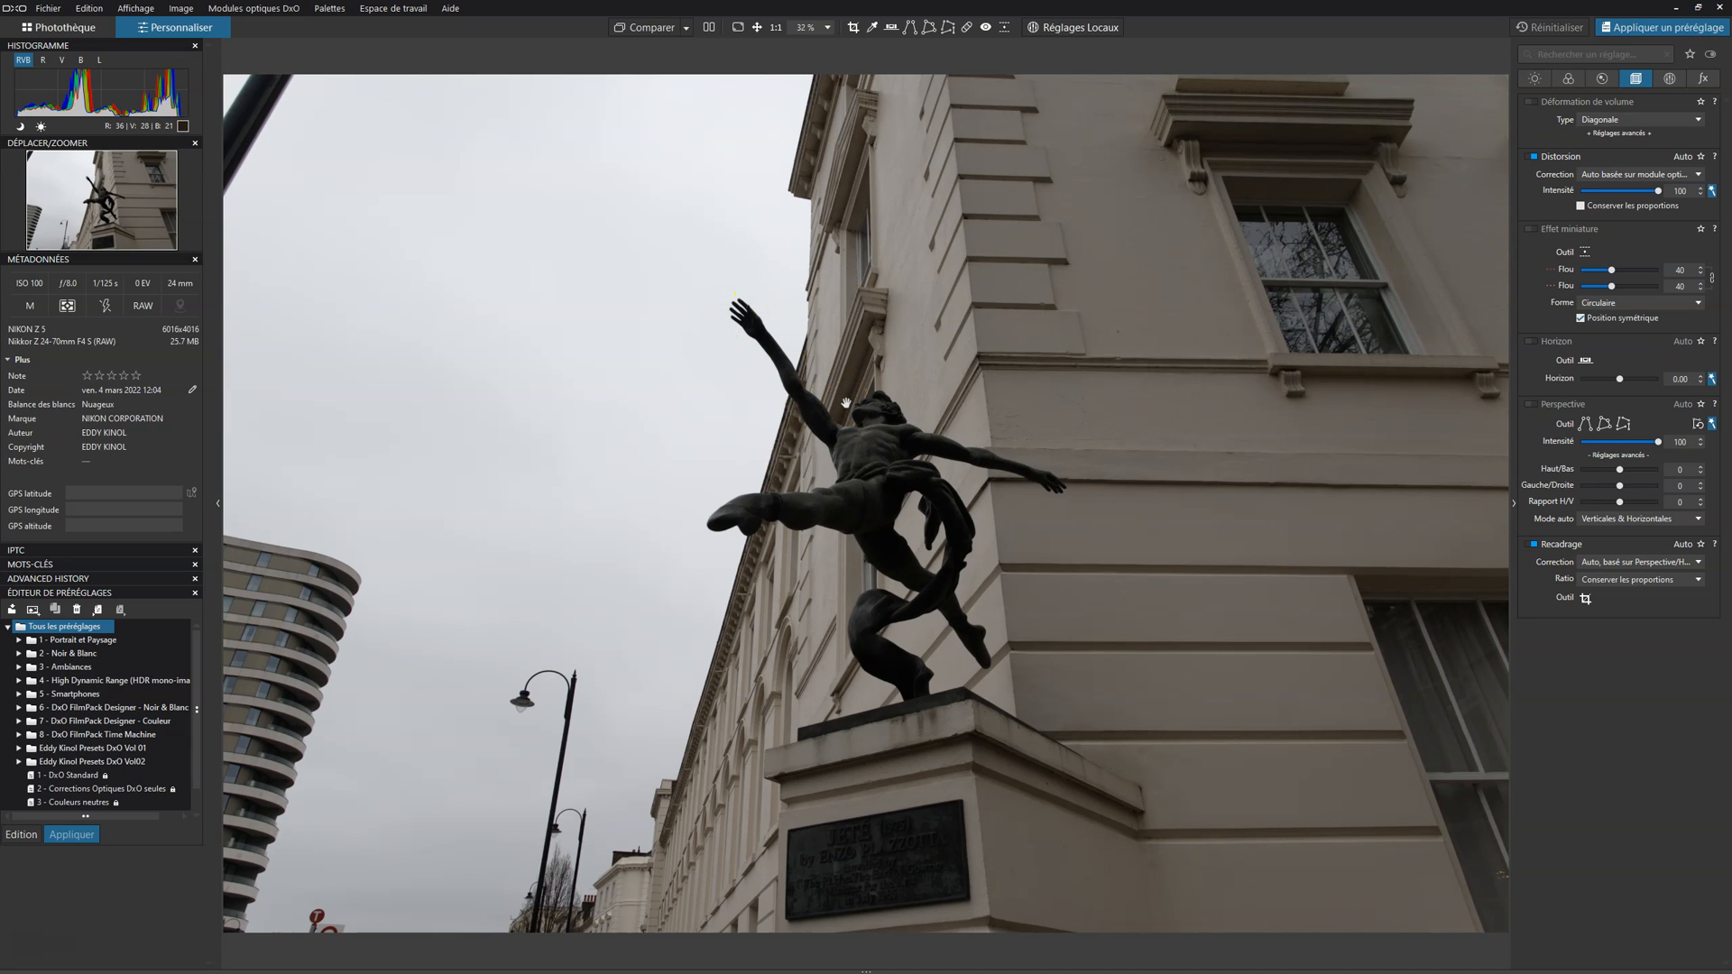
{"action": "left_click", "coordinate": [1533, 406]}
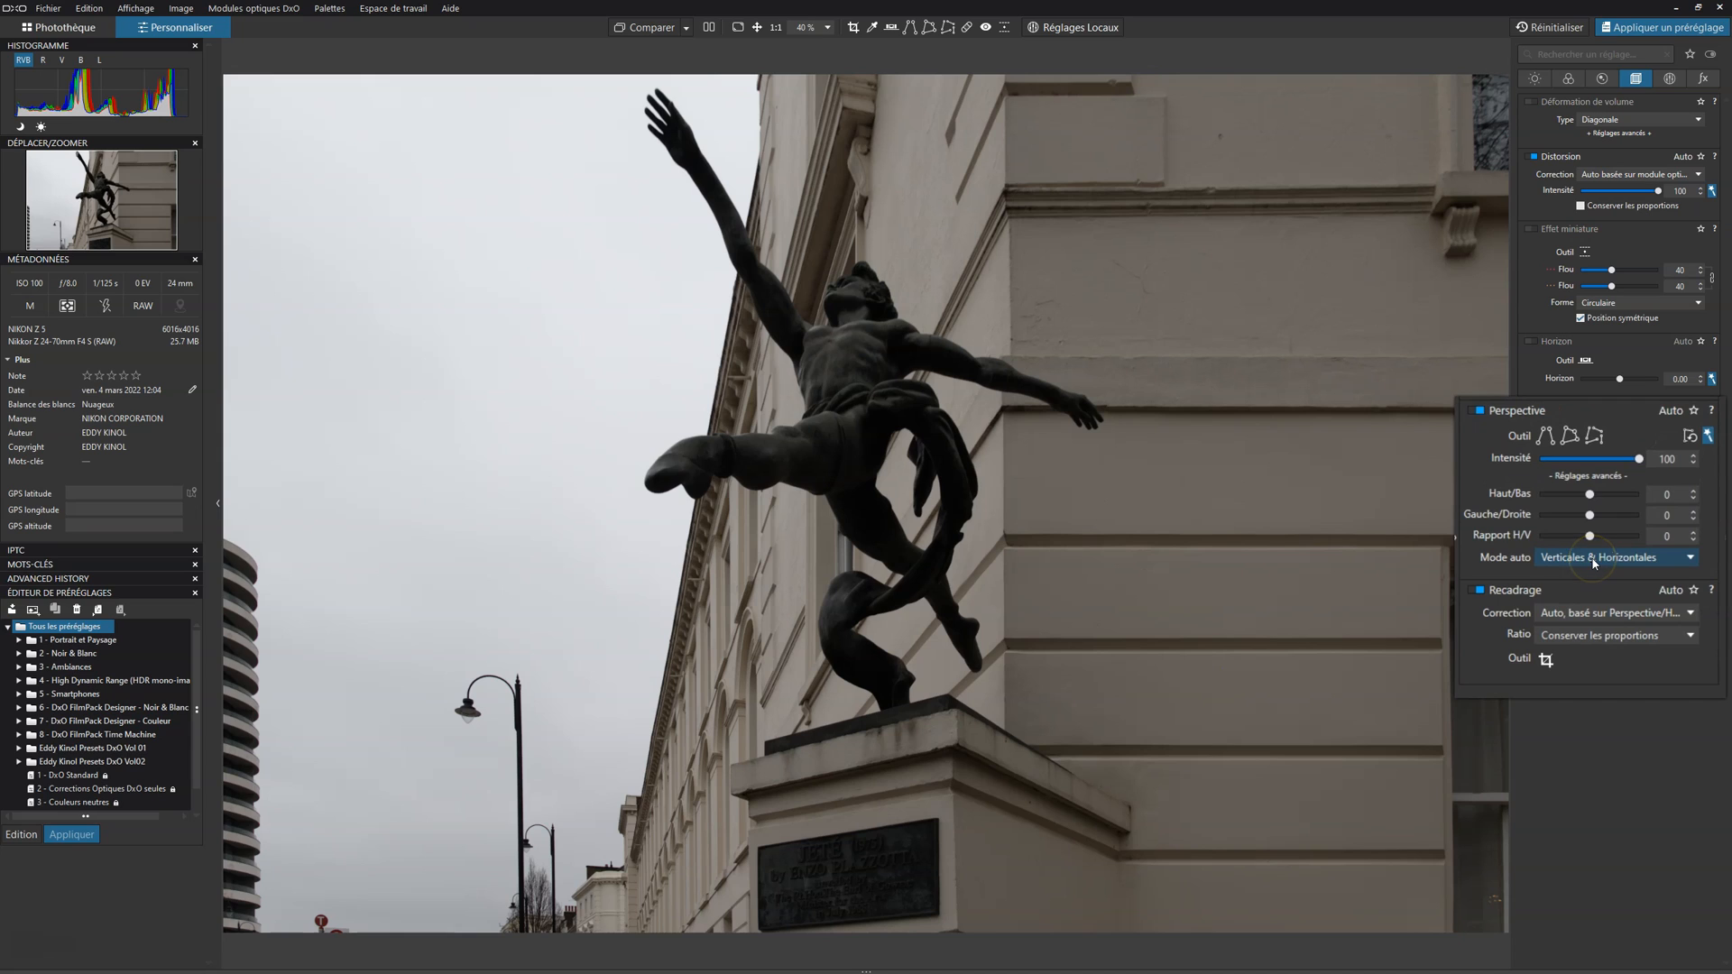
Step: Compare the Verticales uniquement and Horizontales uniquement auto modes for Perspective and settle on Verticales uniquement
{"action": "left_click", "coordinate": [1639, 559]}
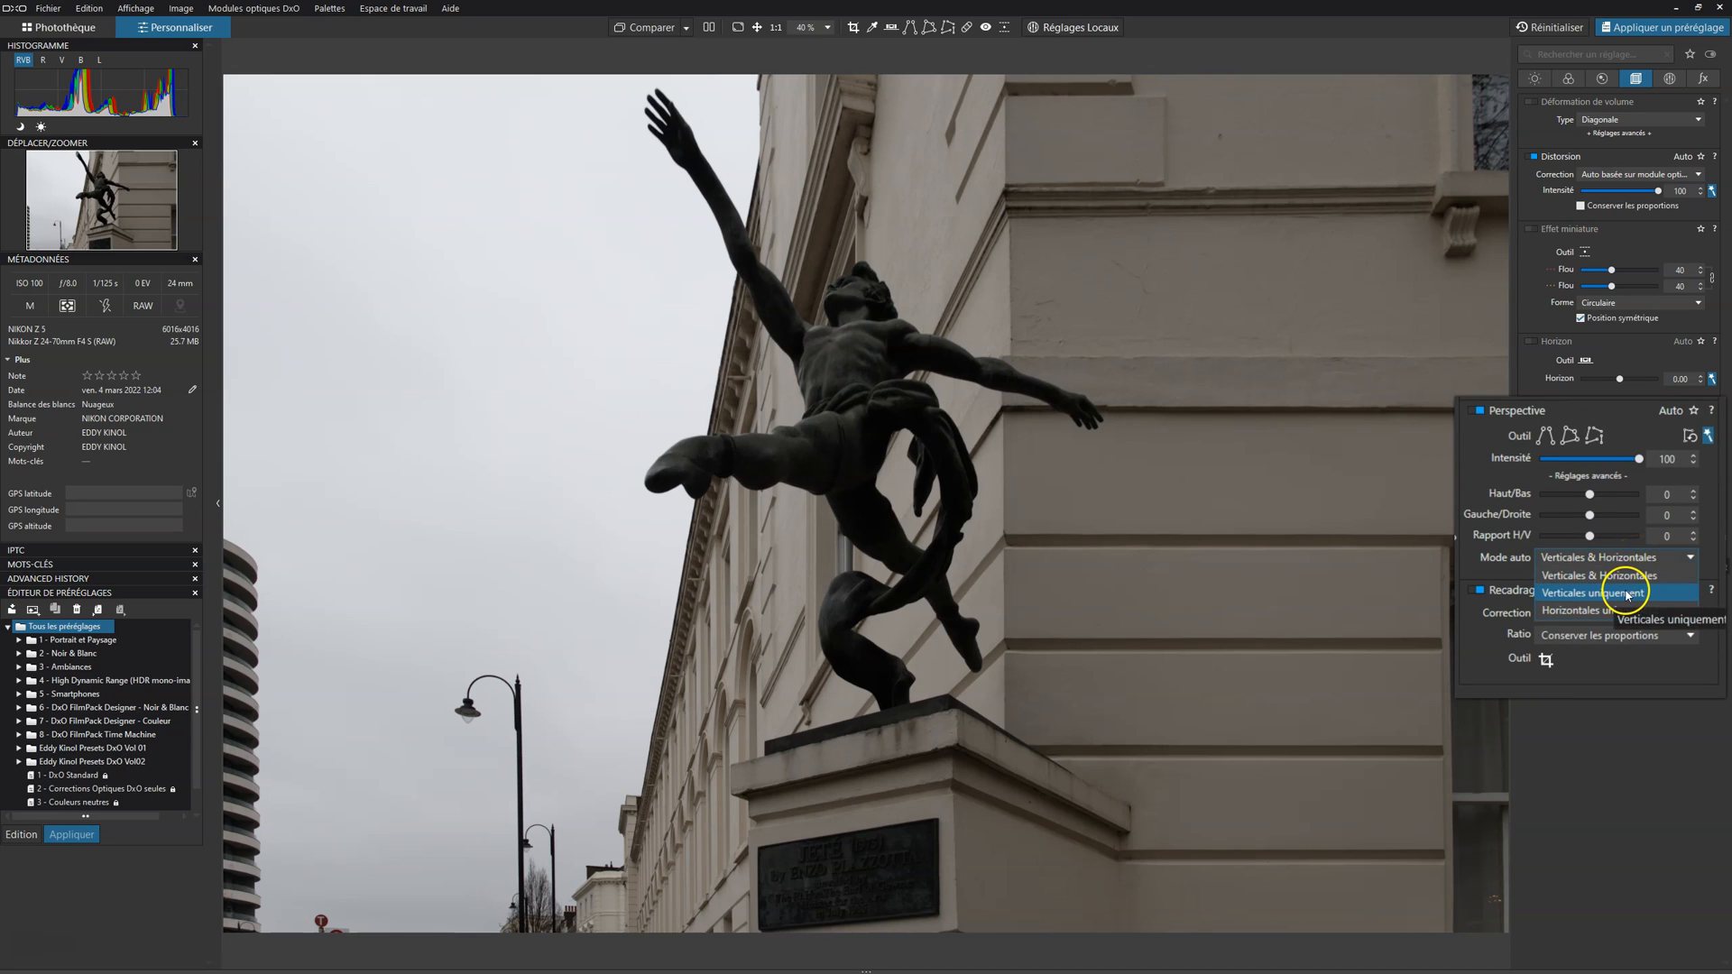
{"action": "left_click", "coordinate": [1626, 593]}
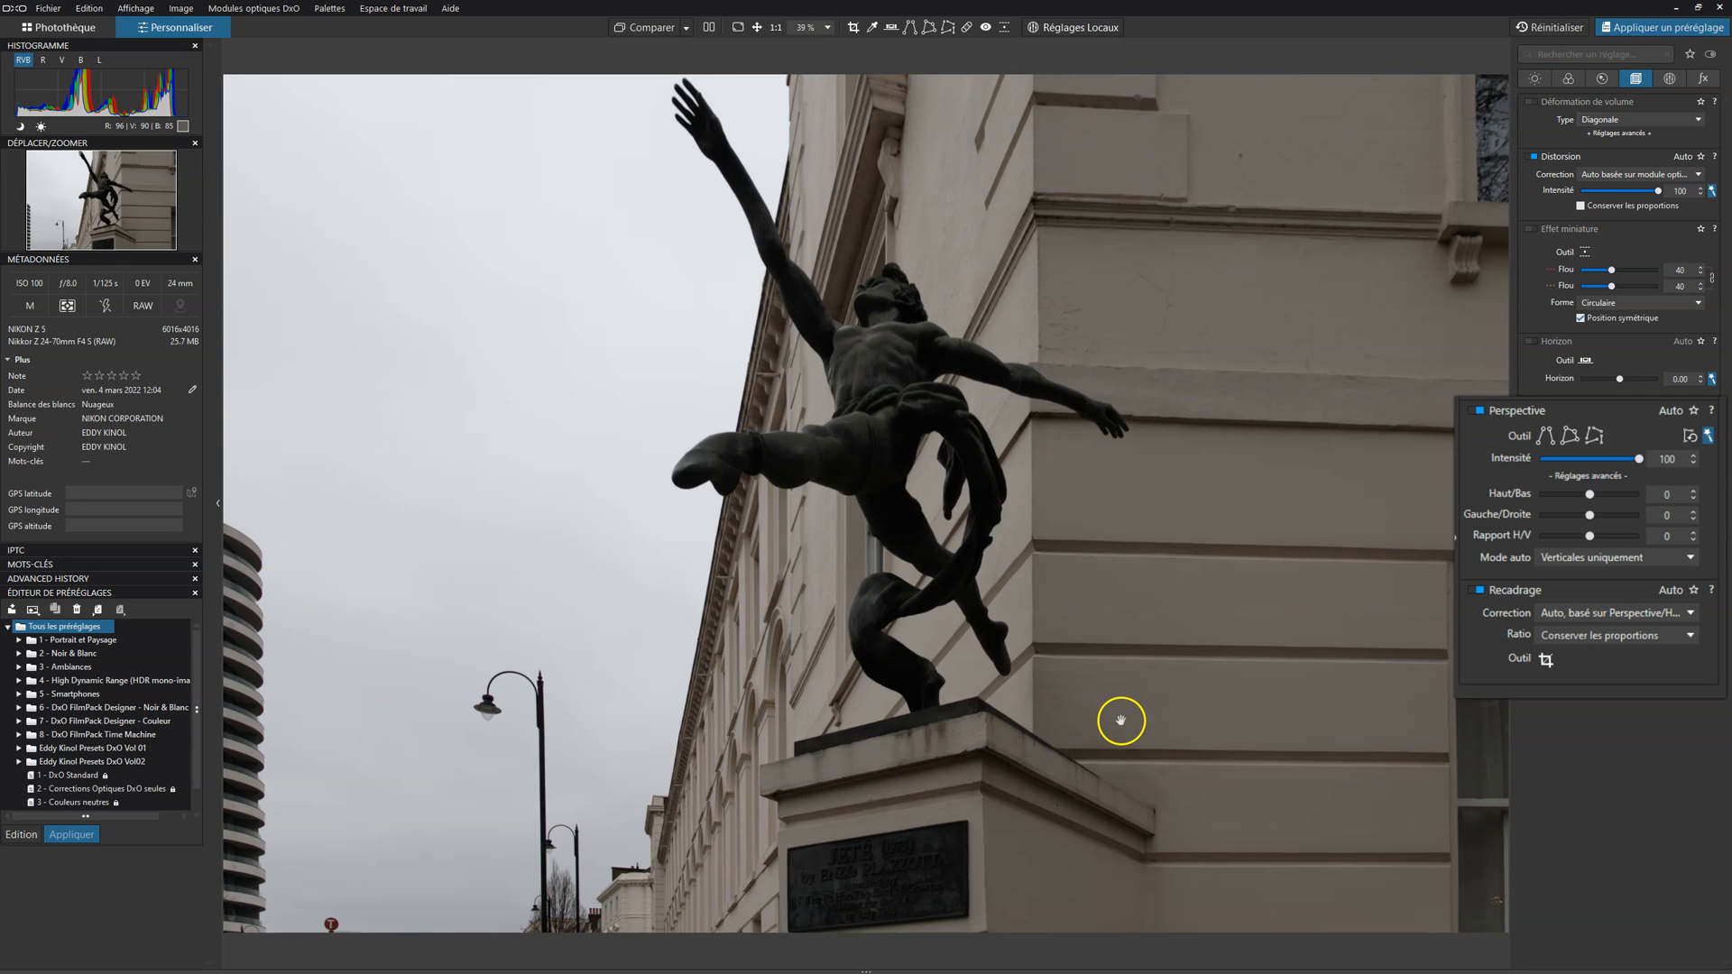
{"action": "left_click", "coordinate": [1572, 558]}
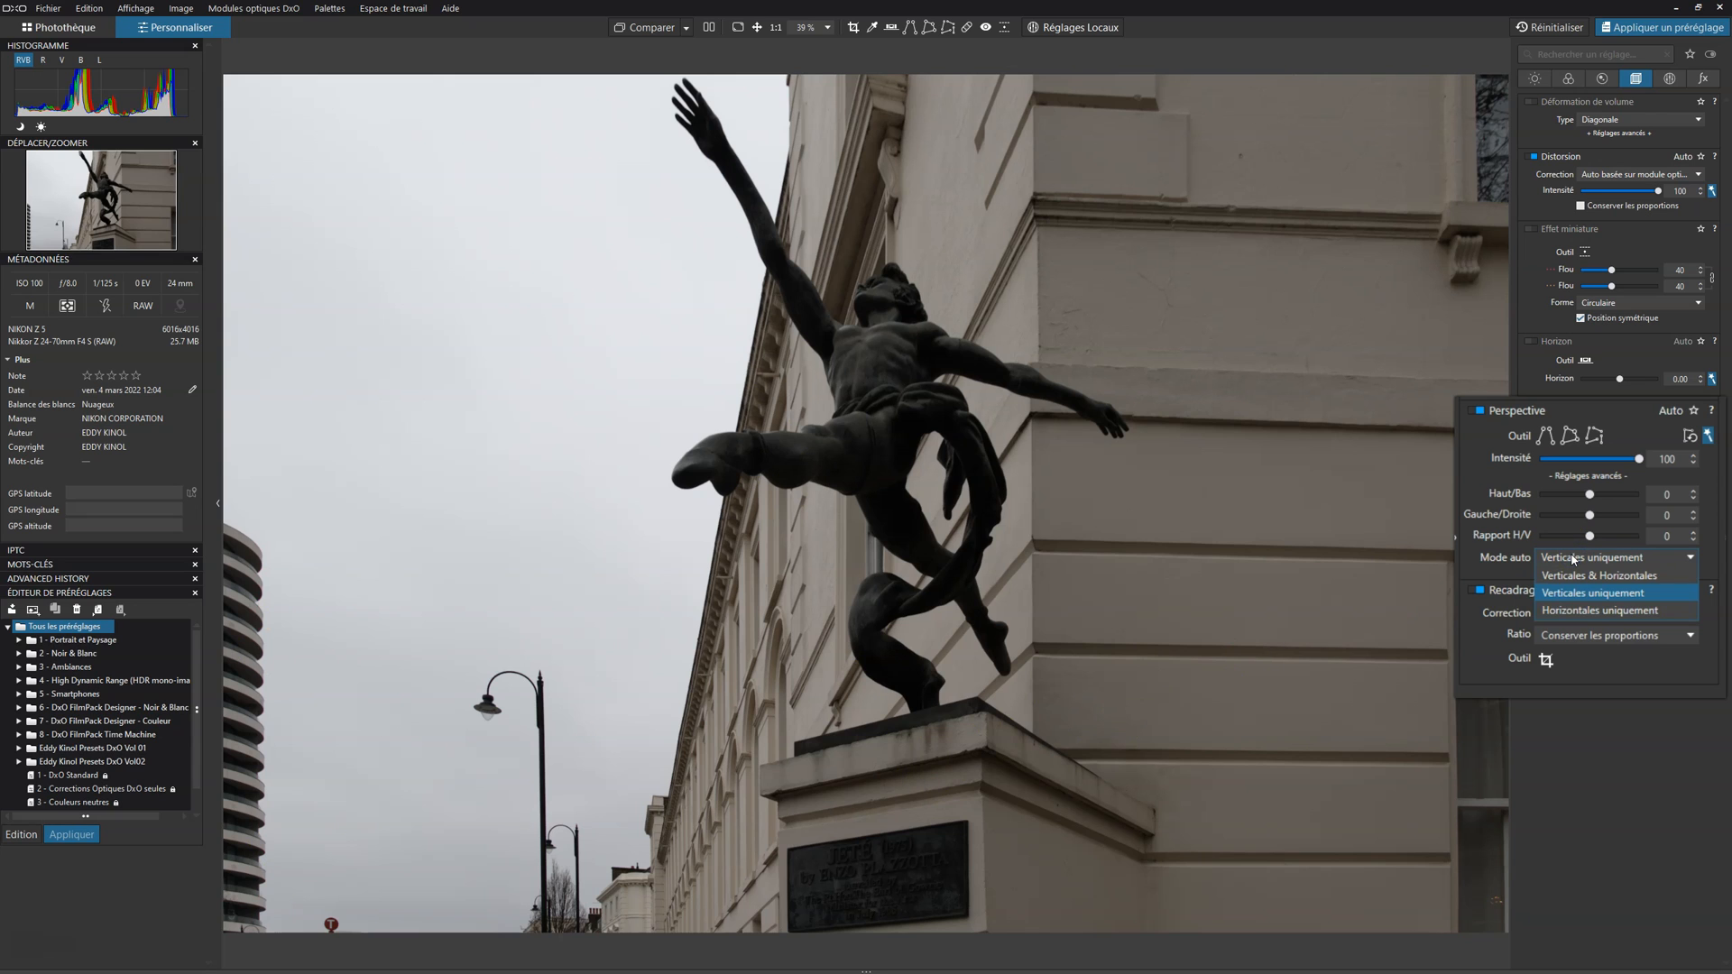
{"action": "left_click", "coordinate": [1575, 613]}
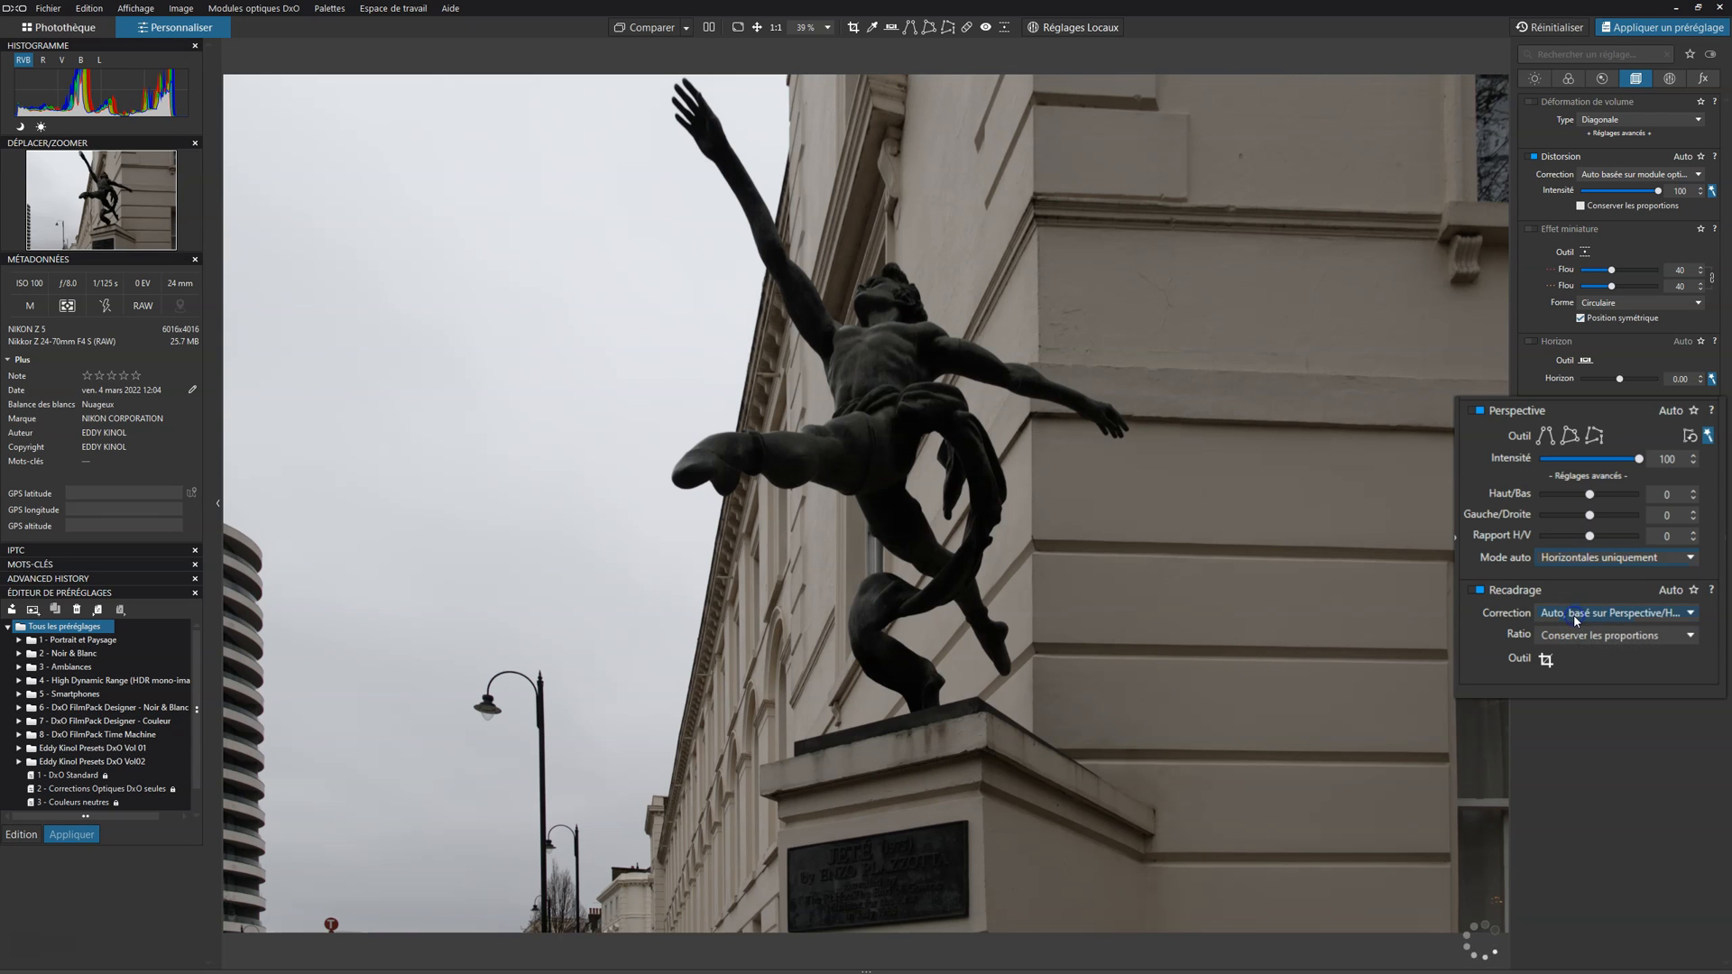
{"action": "left_click", "coordinate": [1593, 558]}
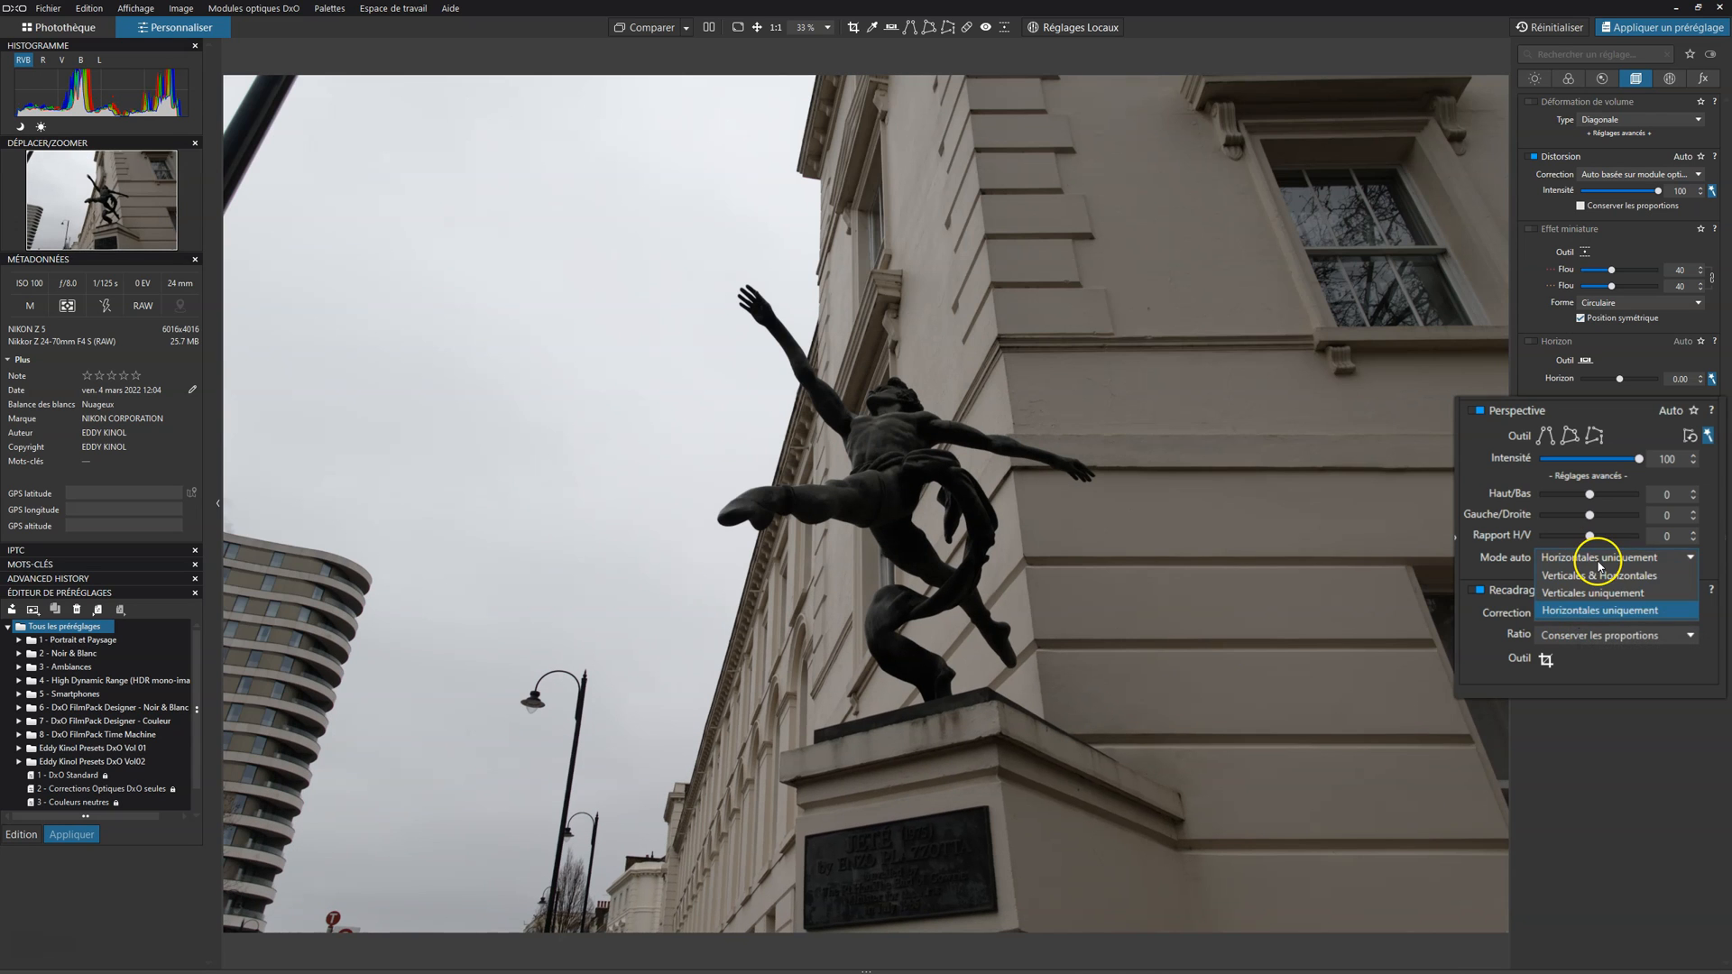
{"action": "left_click", "coordinate": [1591, 583]}
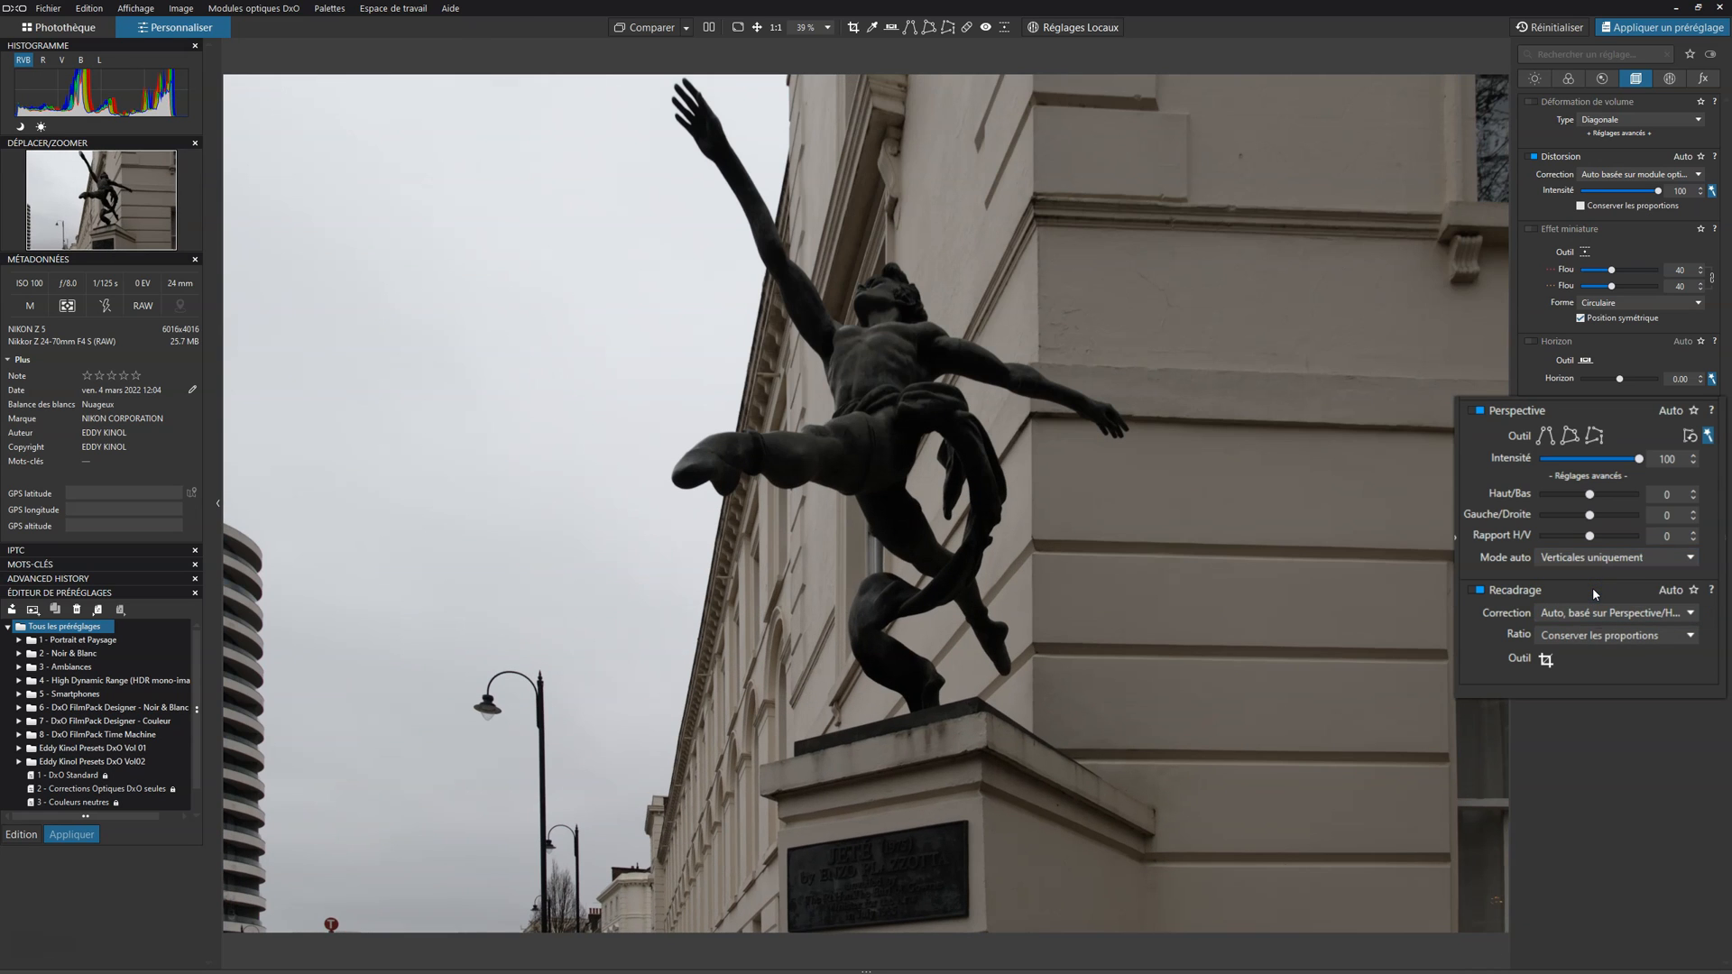
Step: Try the Forcer les parallèles, Rectangle and 8 points perspective tools and return to the automatic correction
{"action": "left_click", "coordinate": [1595, 435]}
{"action": "left_click", "coordinate": [1543, 440]}
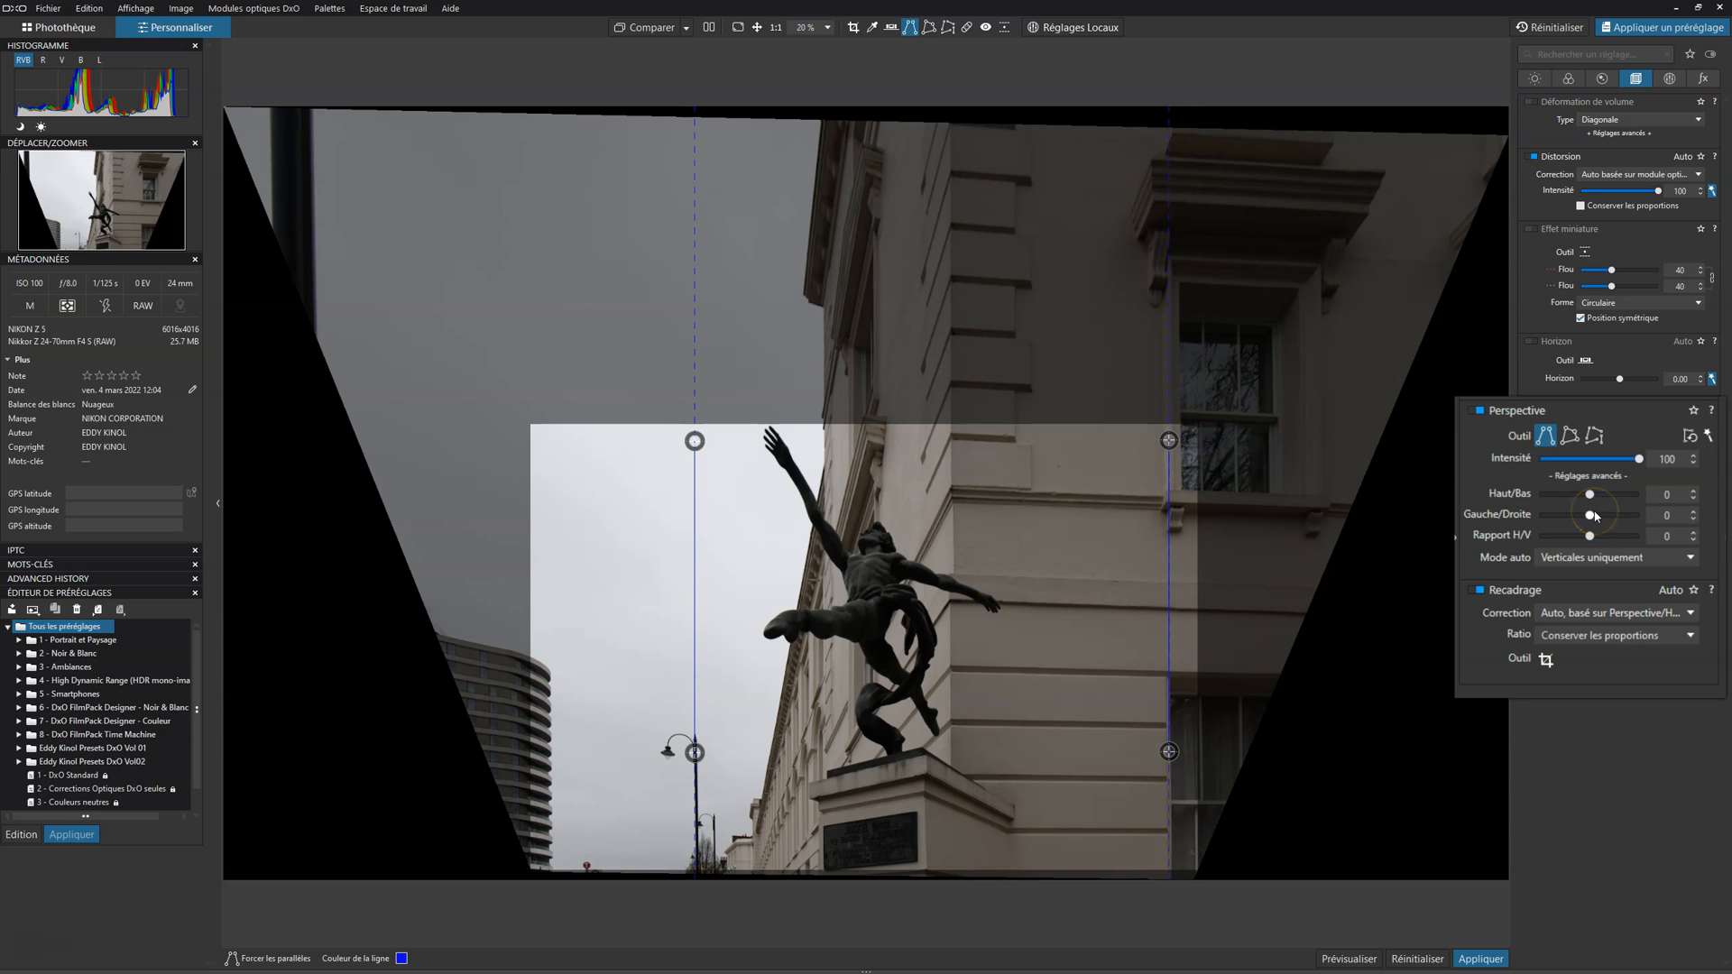
{"action": "left_click", "coordinate": [1571, 437]}
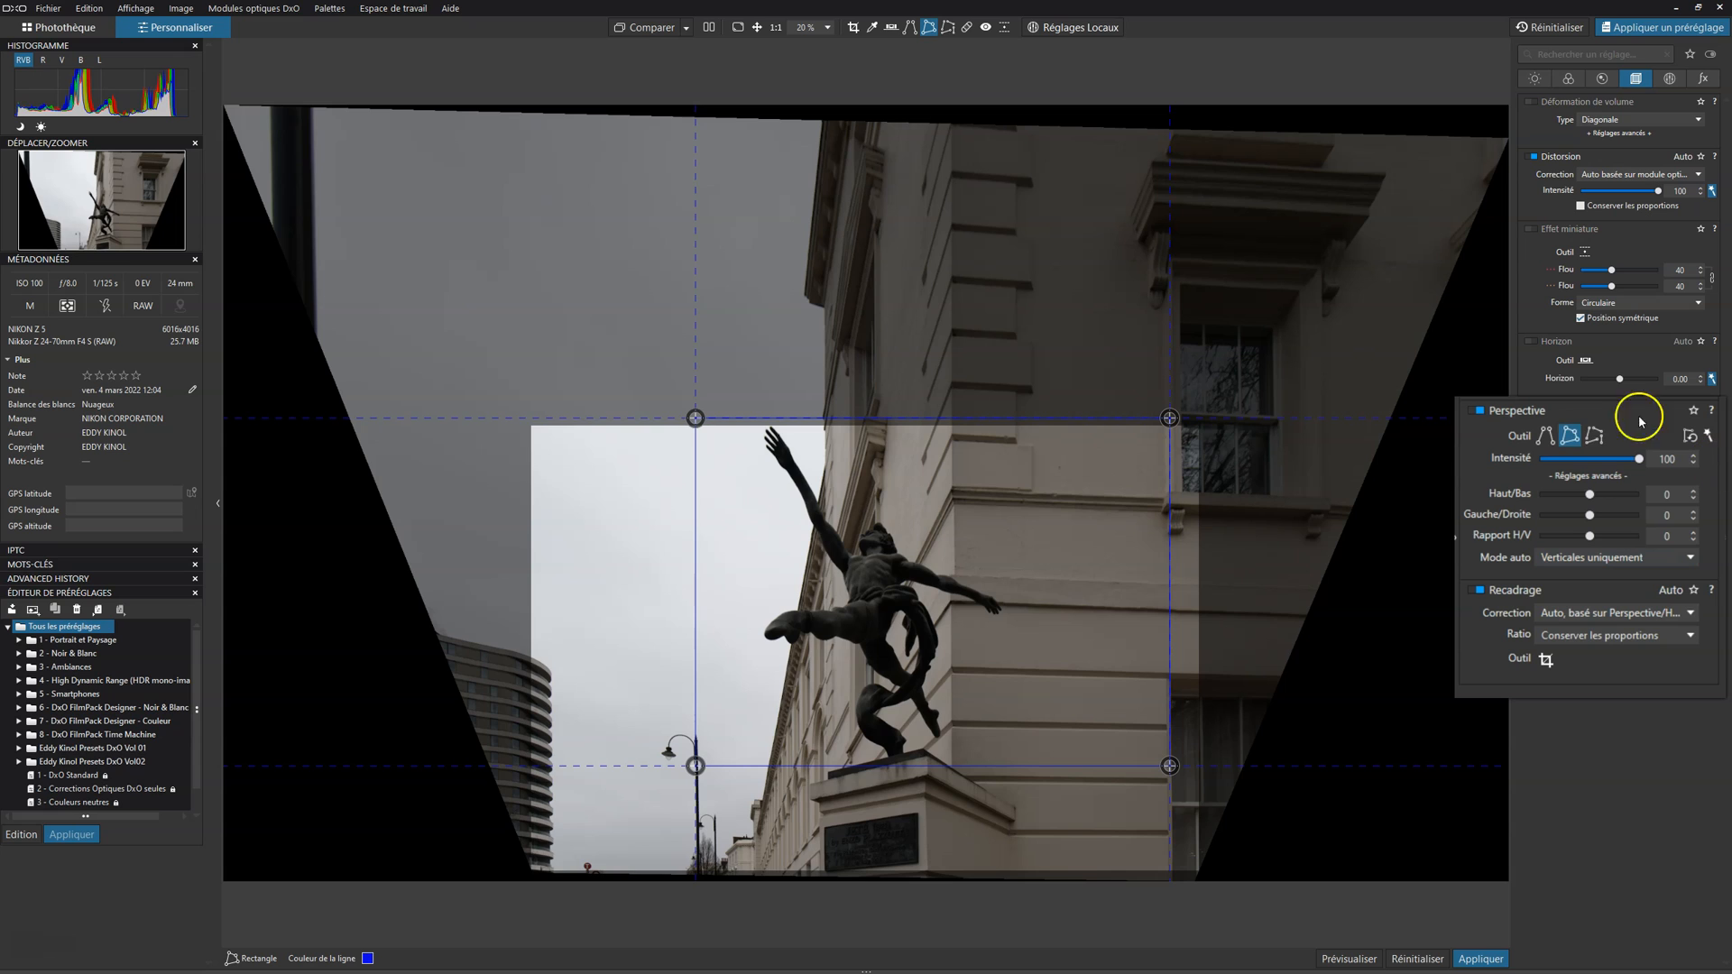
{"action": "left_click", "coordinate": [1595, 436]}
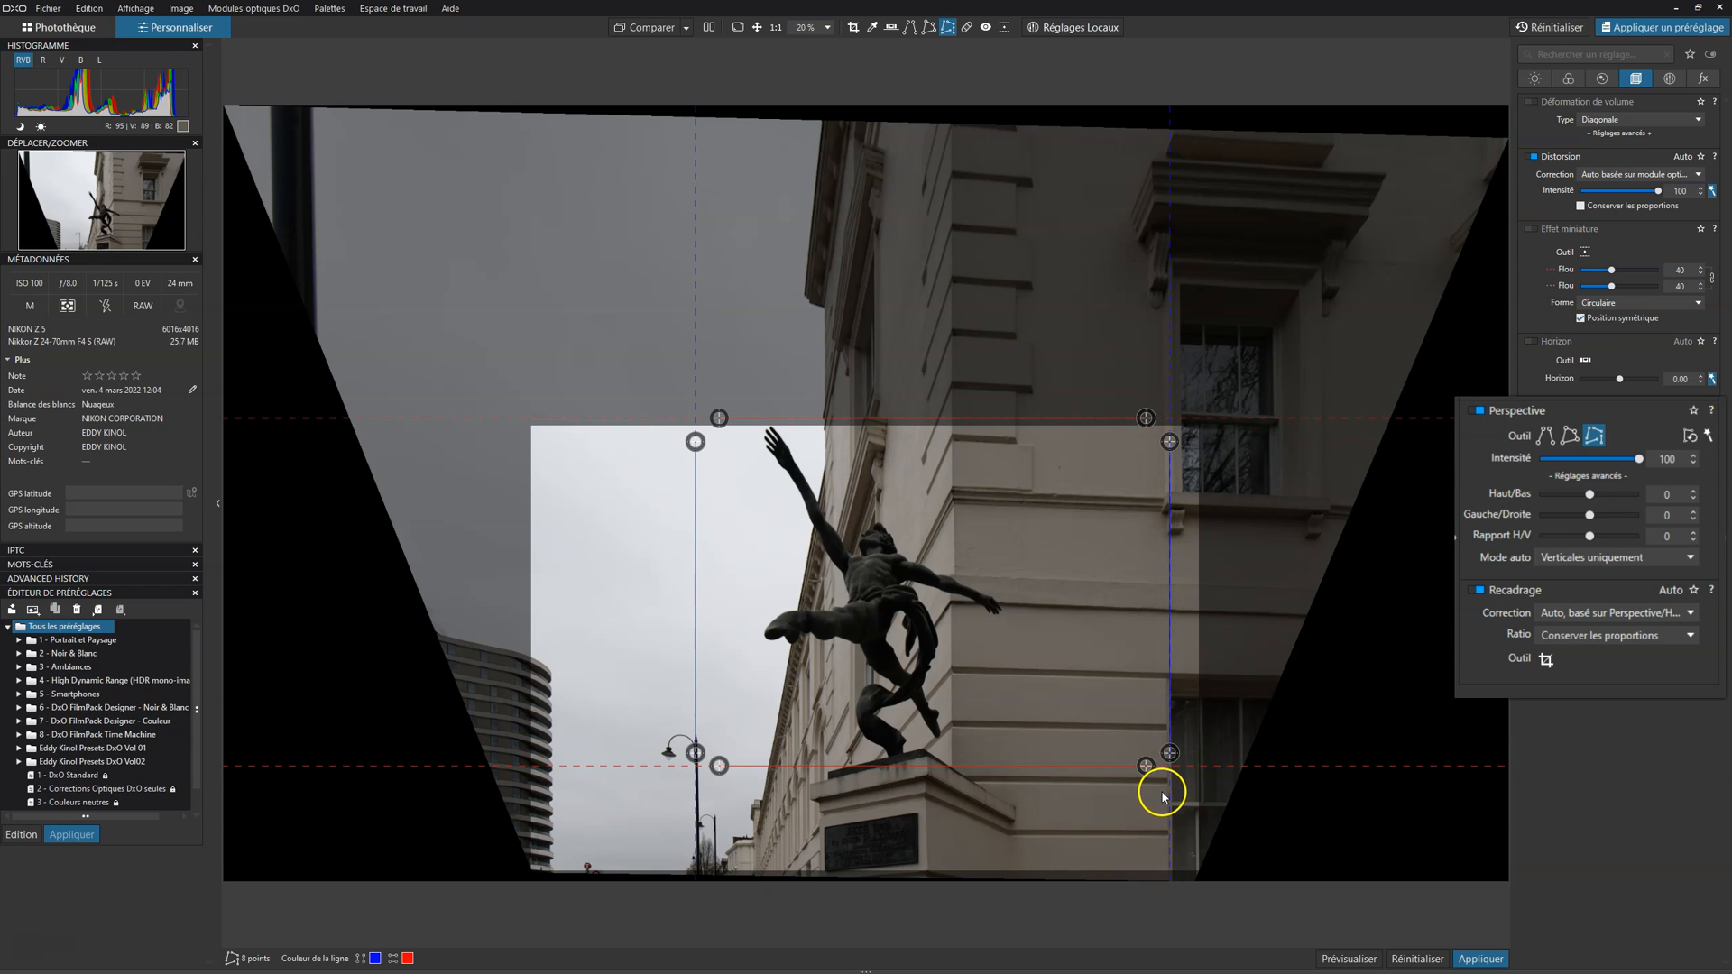
{"action": "left_click", "coordinate": [1708, 434]}
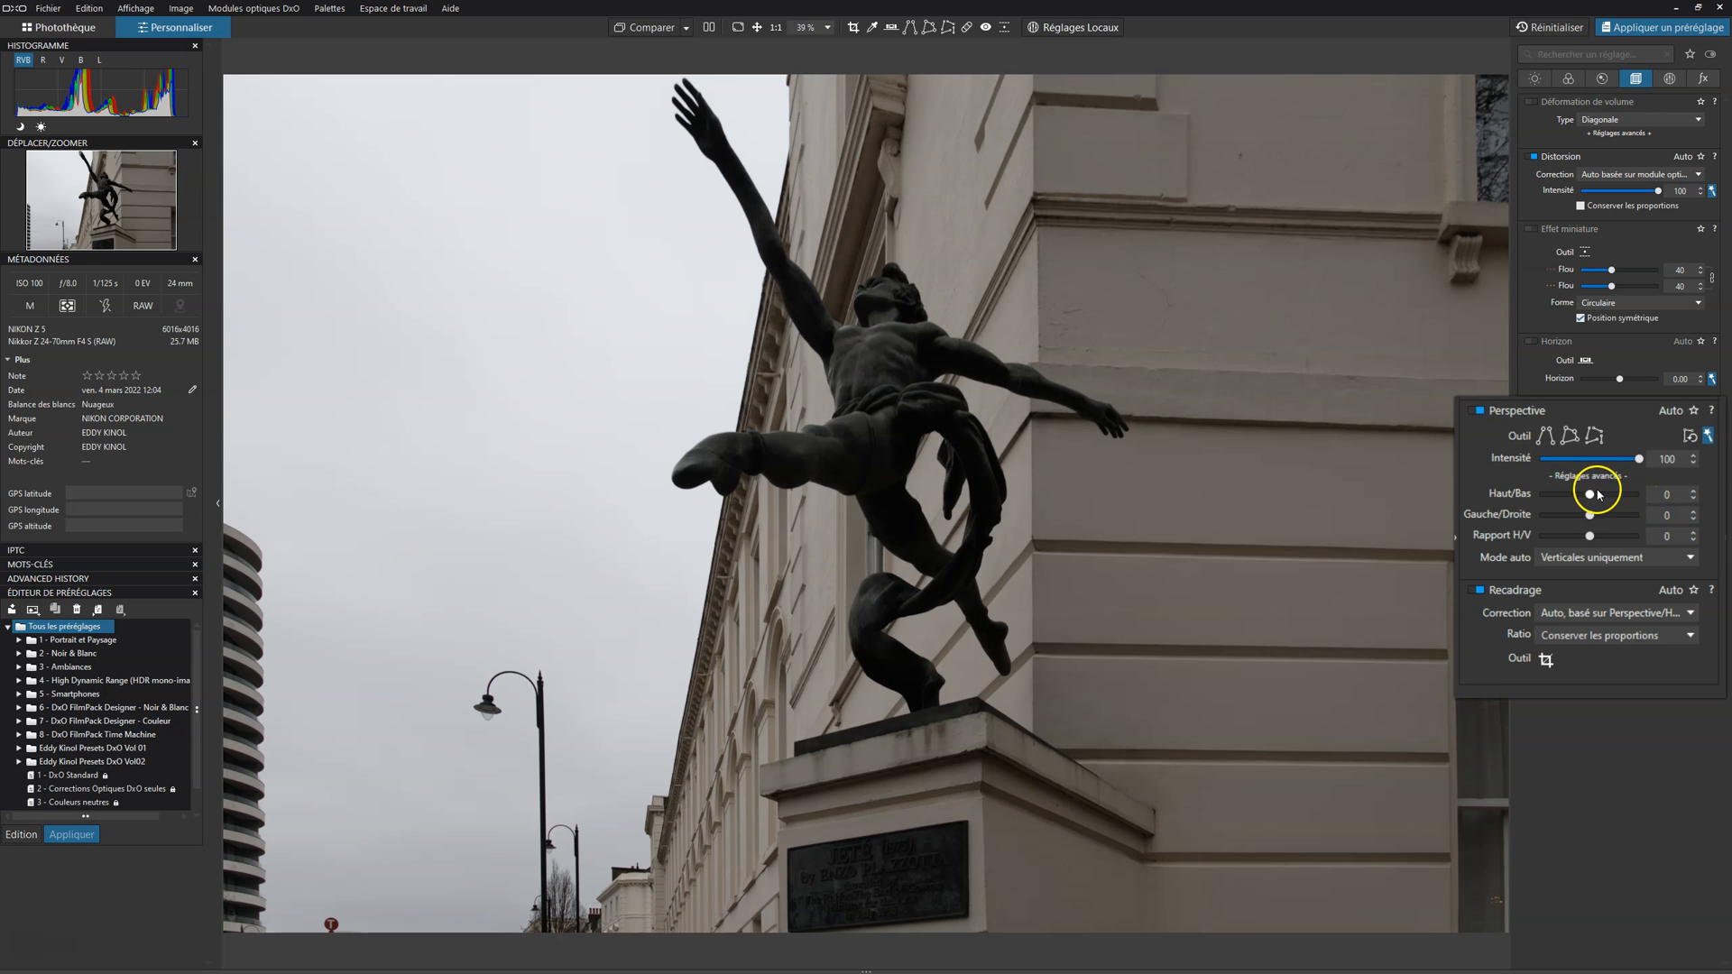
Step: Try the Haut/Bas perspective adjustment at 49 and the Gauche/Droite adjustment, and reset both to 0
{"action": "mouse_move", "coordinate": [1590, 494]}
{"action": "left_mouse_down"}
{"action": "mouse_move", "coordinate": [1719, 493]}
{"action": "mouse_move", "coordinate": [1480, 493]}
{"action": "mouse_move", "coordinate": [1606, 497]}
{"action": "left_mouse_up"}
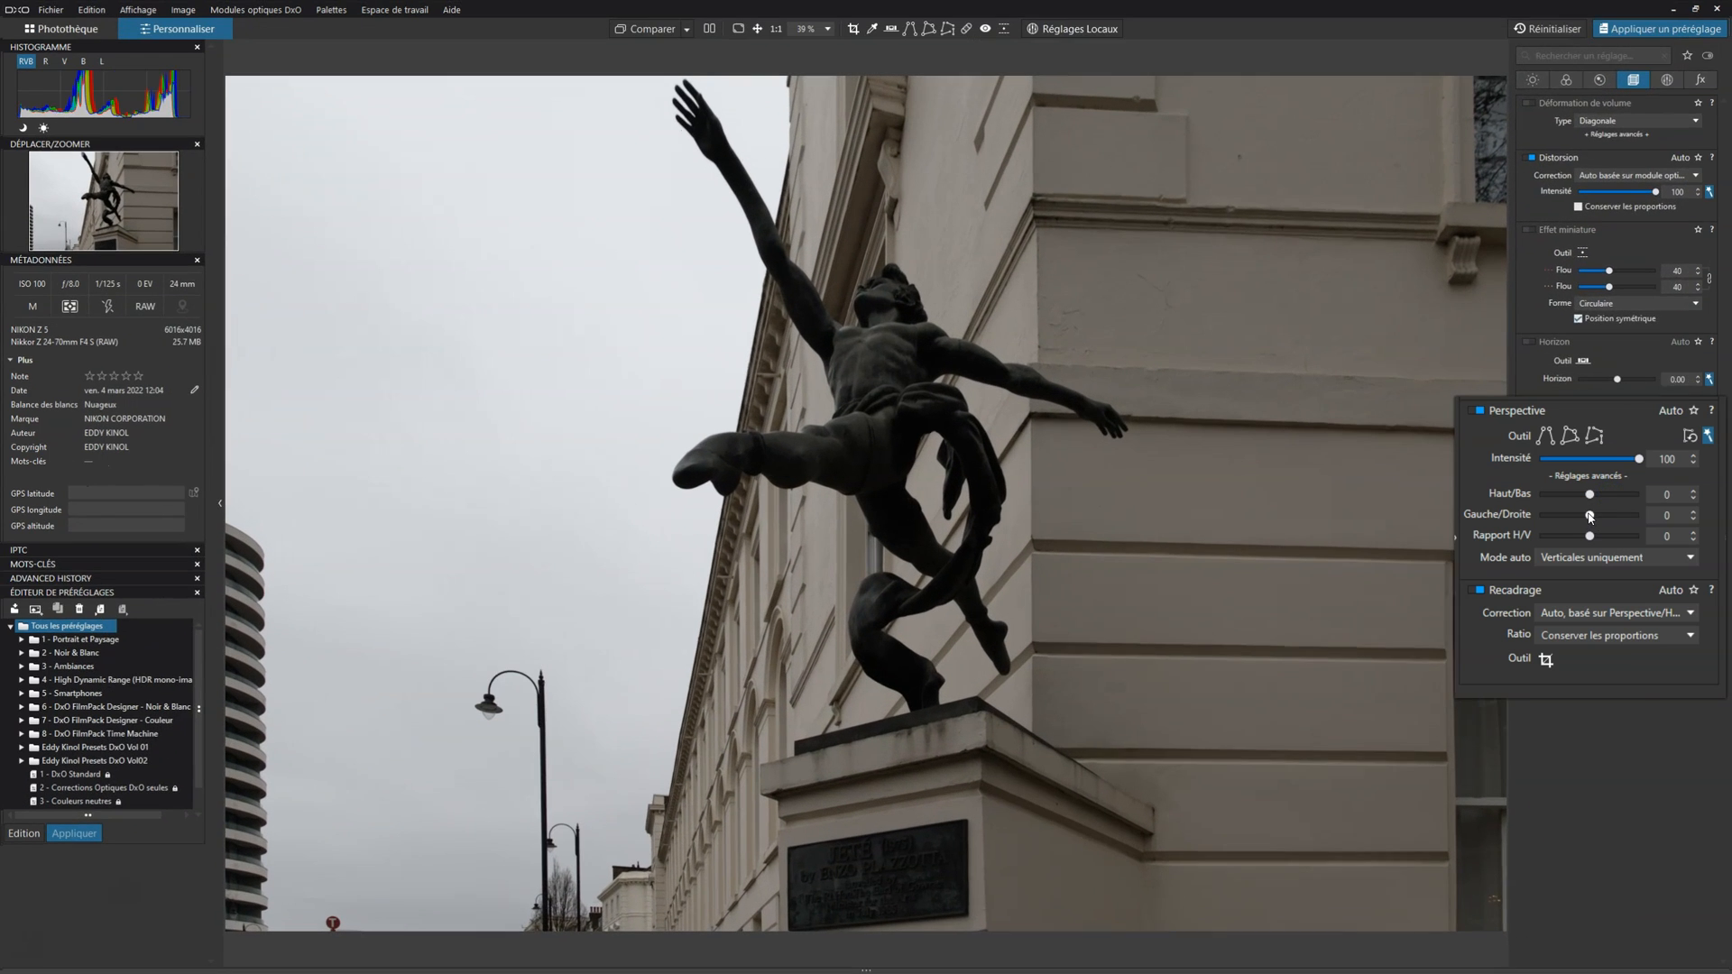
{"action": "left_click", "coordinate": [1597, 516]}
{"action": "mouse_move", "coordinate": [1600, 522]}
{"action": "left_mouse_down"}
{"action": "mouse_move", "coordinate": [1546, 517]}
{"action": "mouse_move", "coordinate": [1628, 520]}
{"action": "left_mouse_up"}
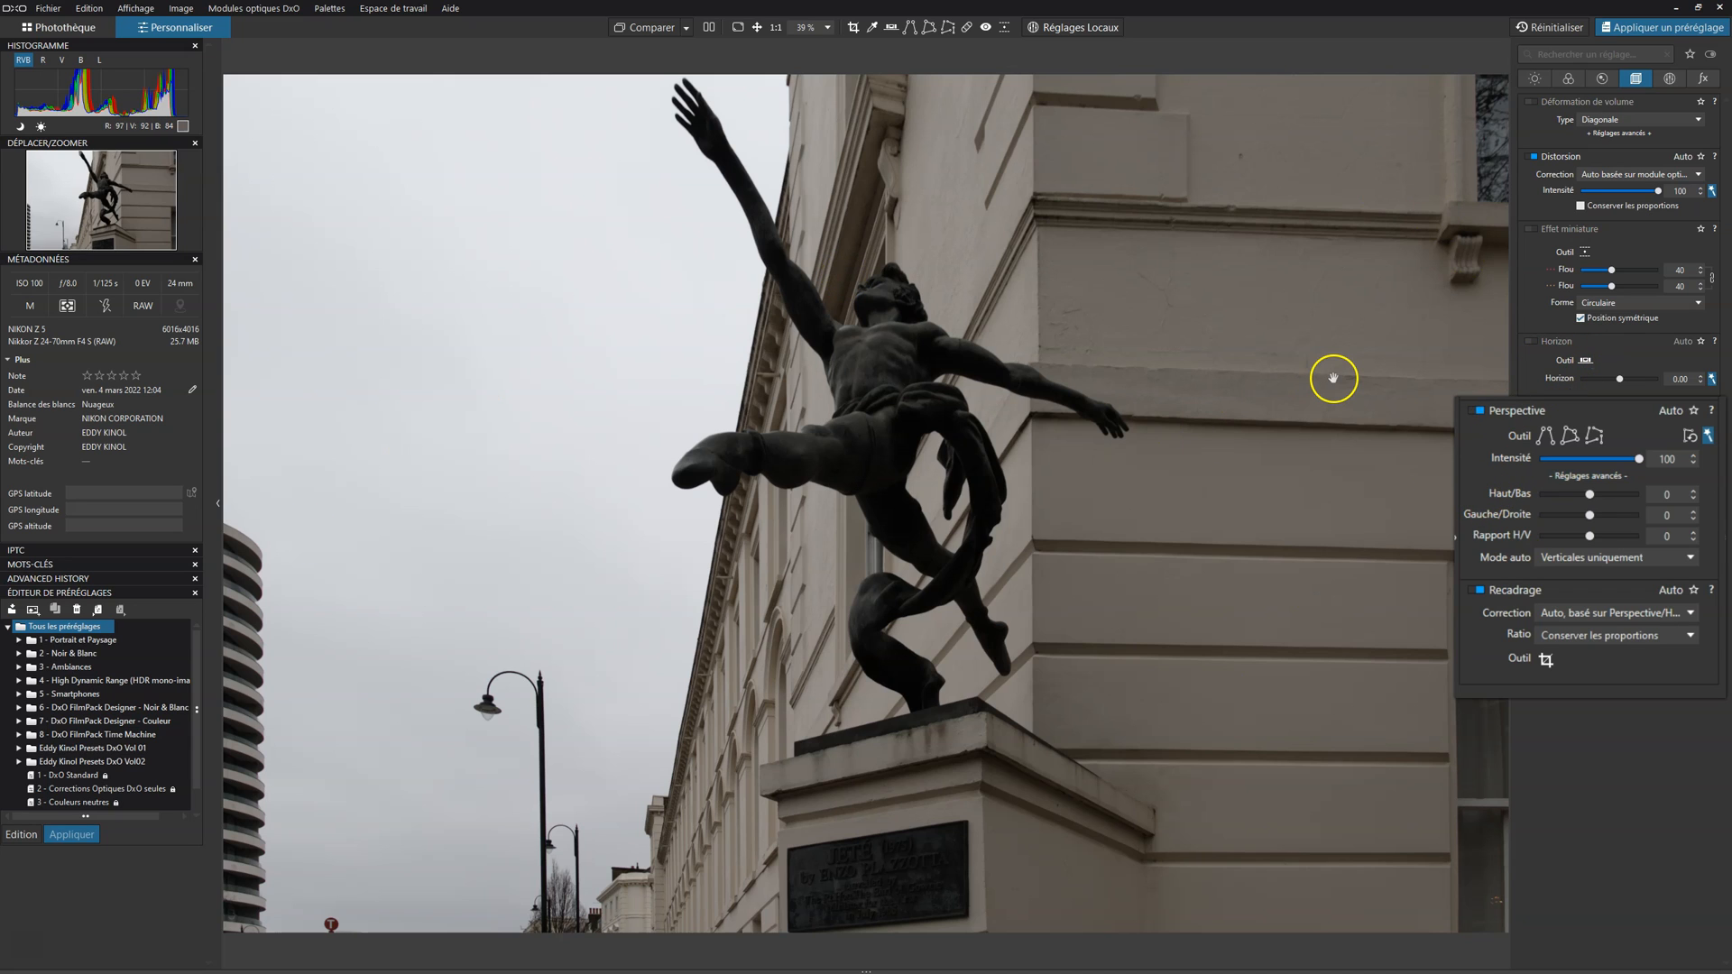
Step: Try stretching and compressing the statue with Rapport H/V and set it to -22
{"action": "left_click_drag", "start_coordinate": [1589, 536], "coordinate": [1584, 541]}
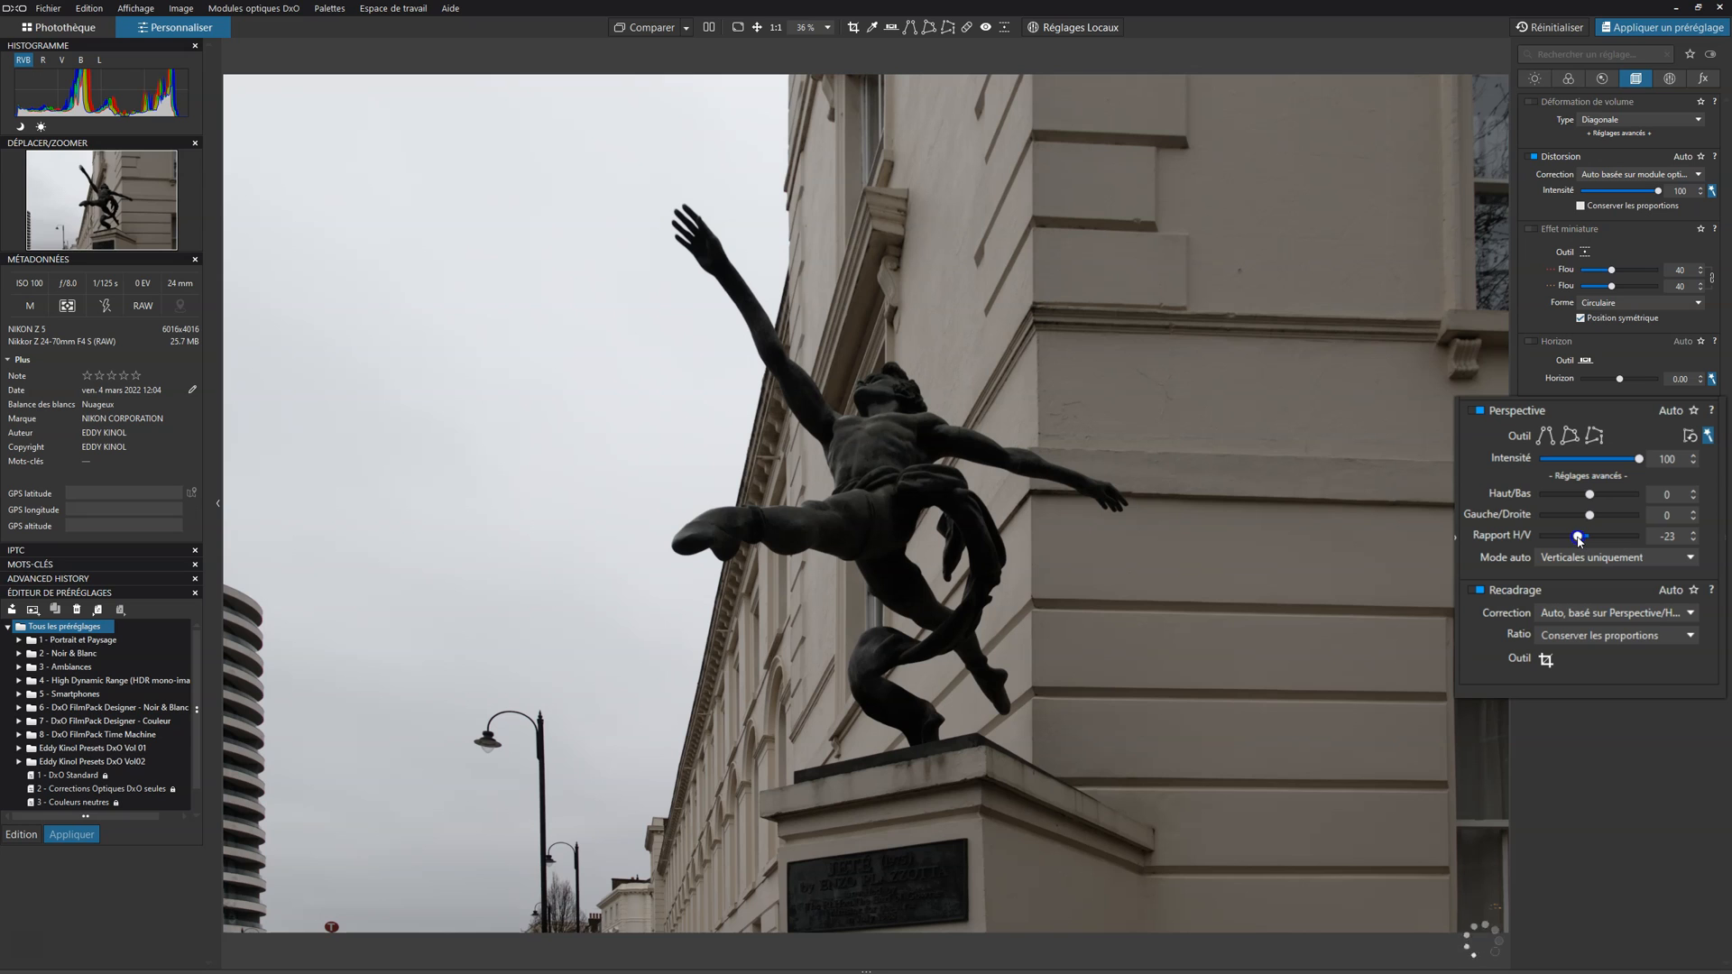
{"action": "left_click_drag", "start_coordinate": [1580, 540], "coordinate": [1575, 541]}
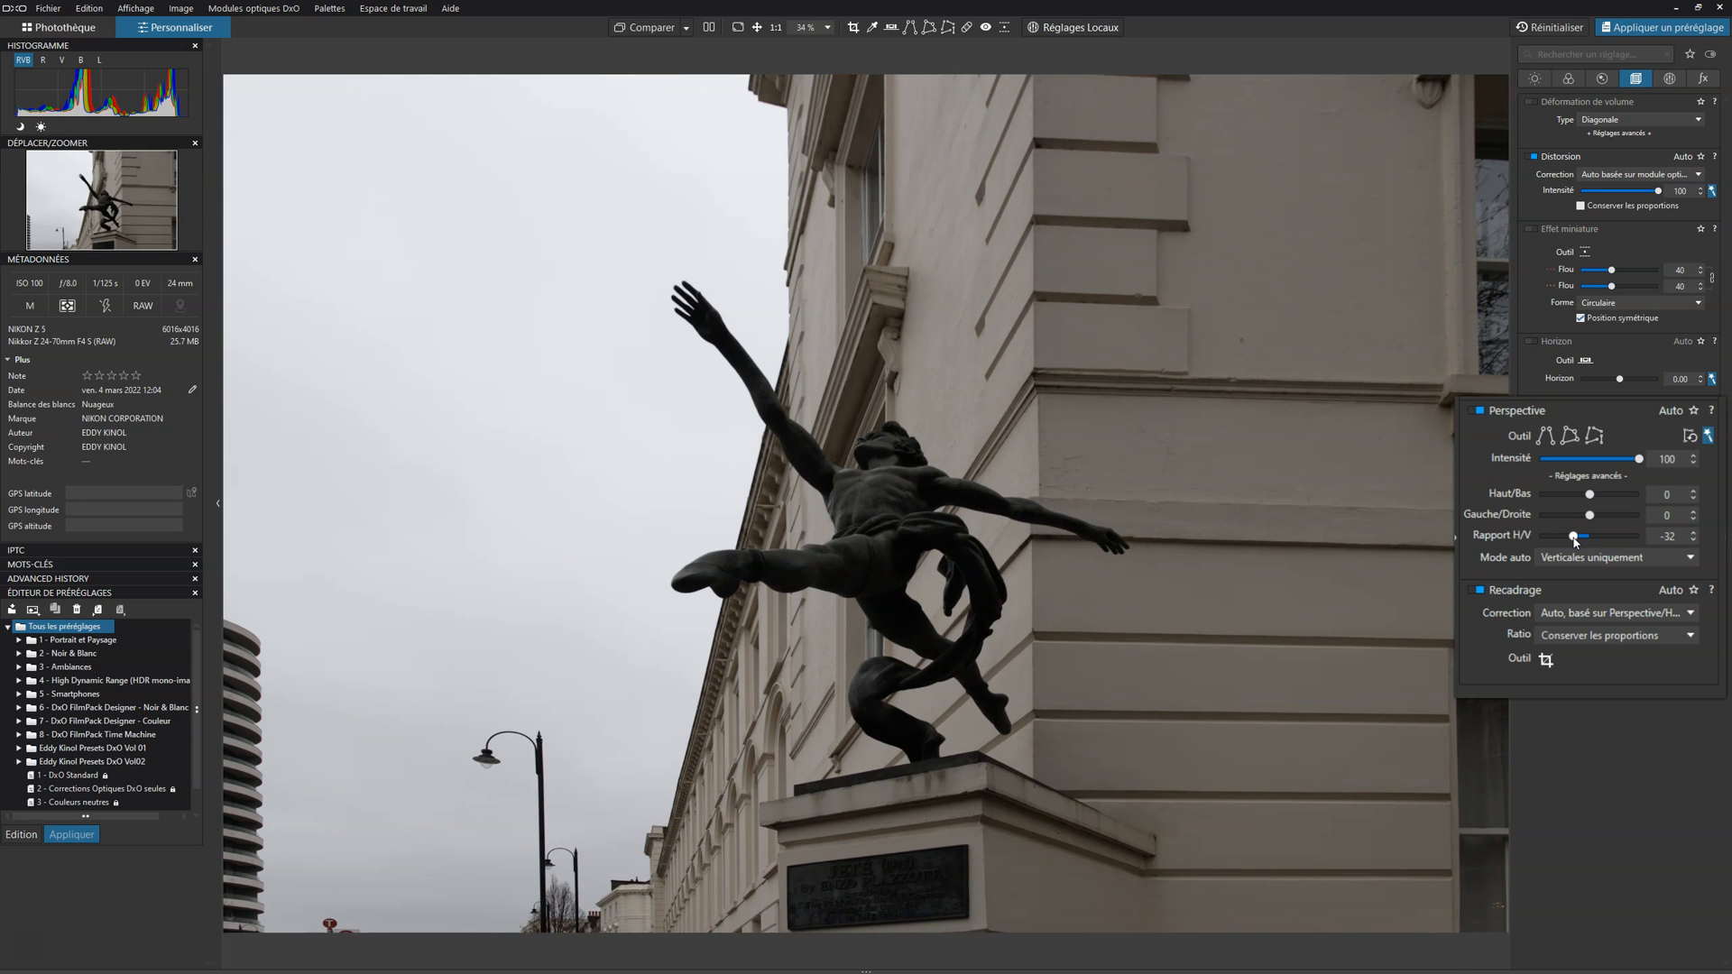
{"action": "left_click_drag", "start_coordinate": [1591, 537], "coordinate": [1627, 539]}
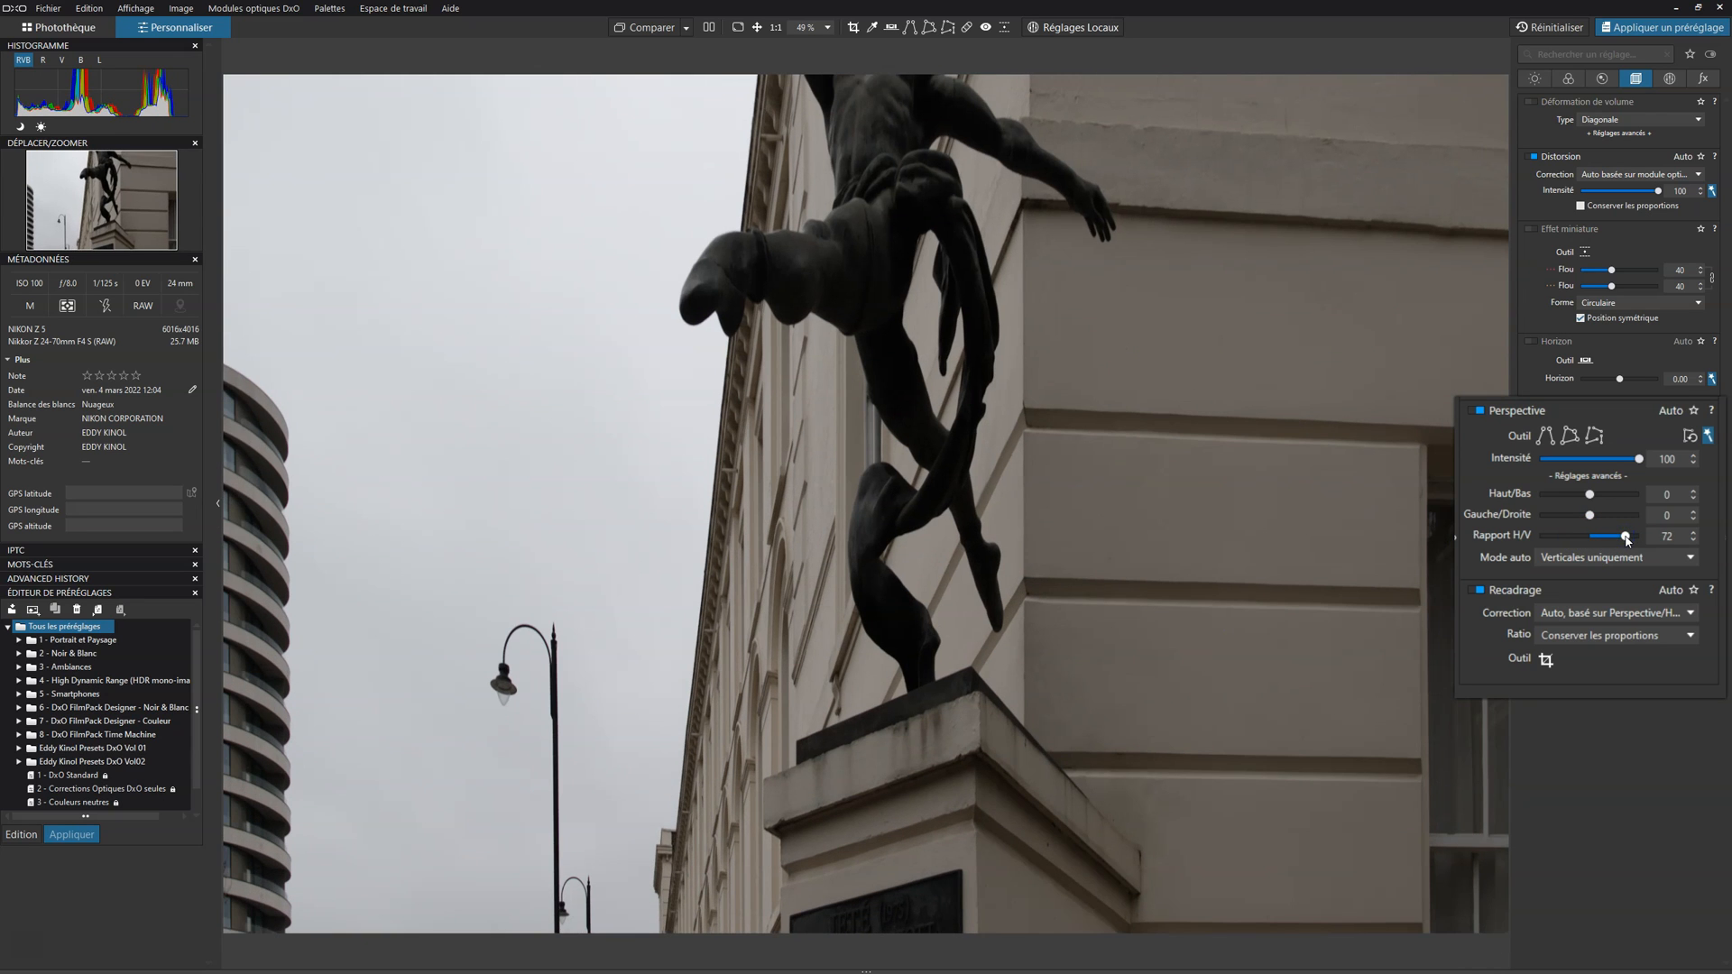
{"action": "left_click_drag", "start_coordinate": [1627, 540], "coordinate": [1579, 544]}
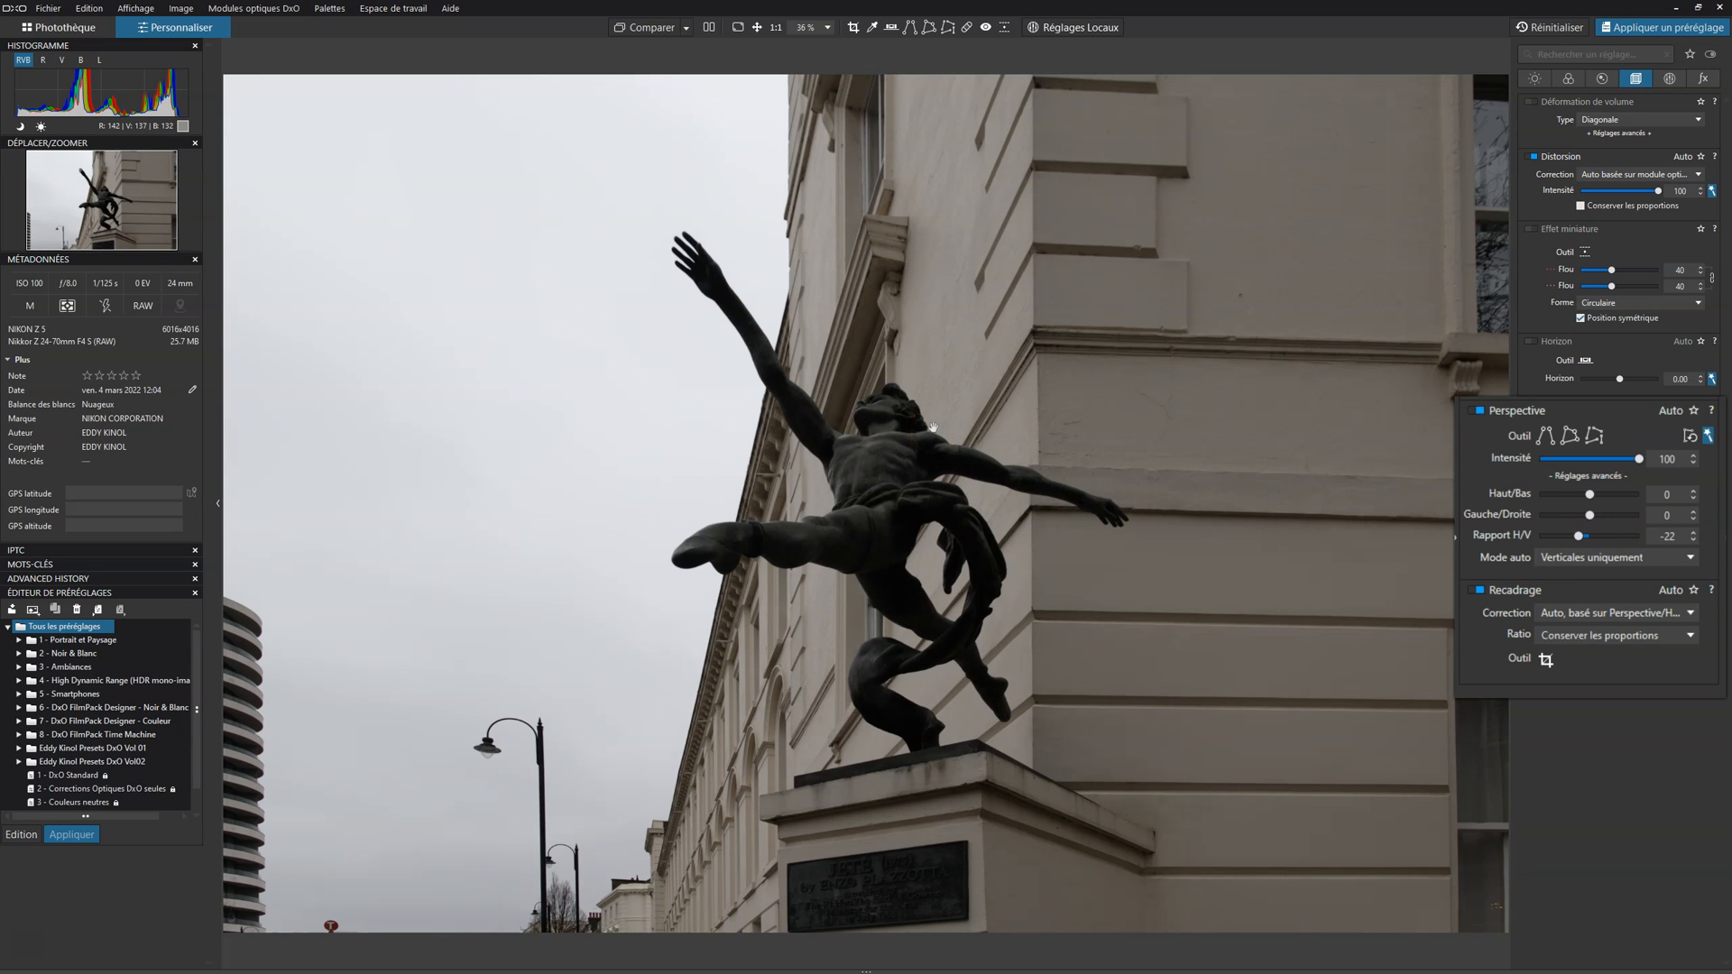
Step: Compare the perspective-corrected photo repeatedly with the original image
{"action": "left_click", "coordinate": [629, 29]}
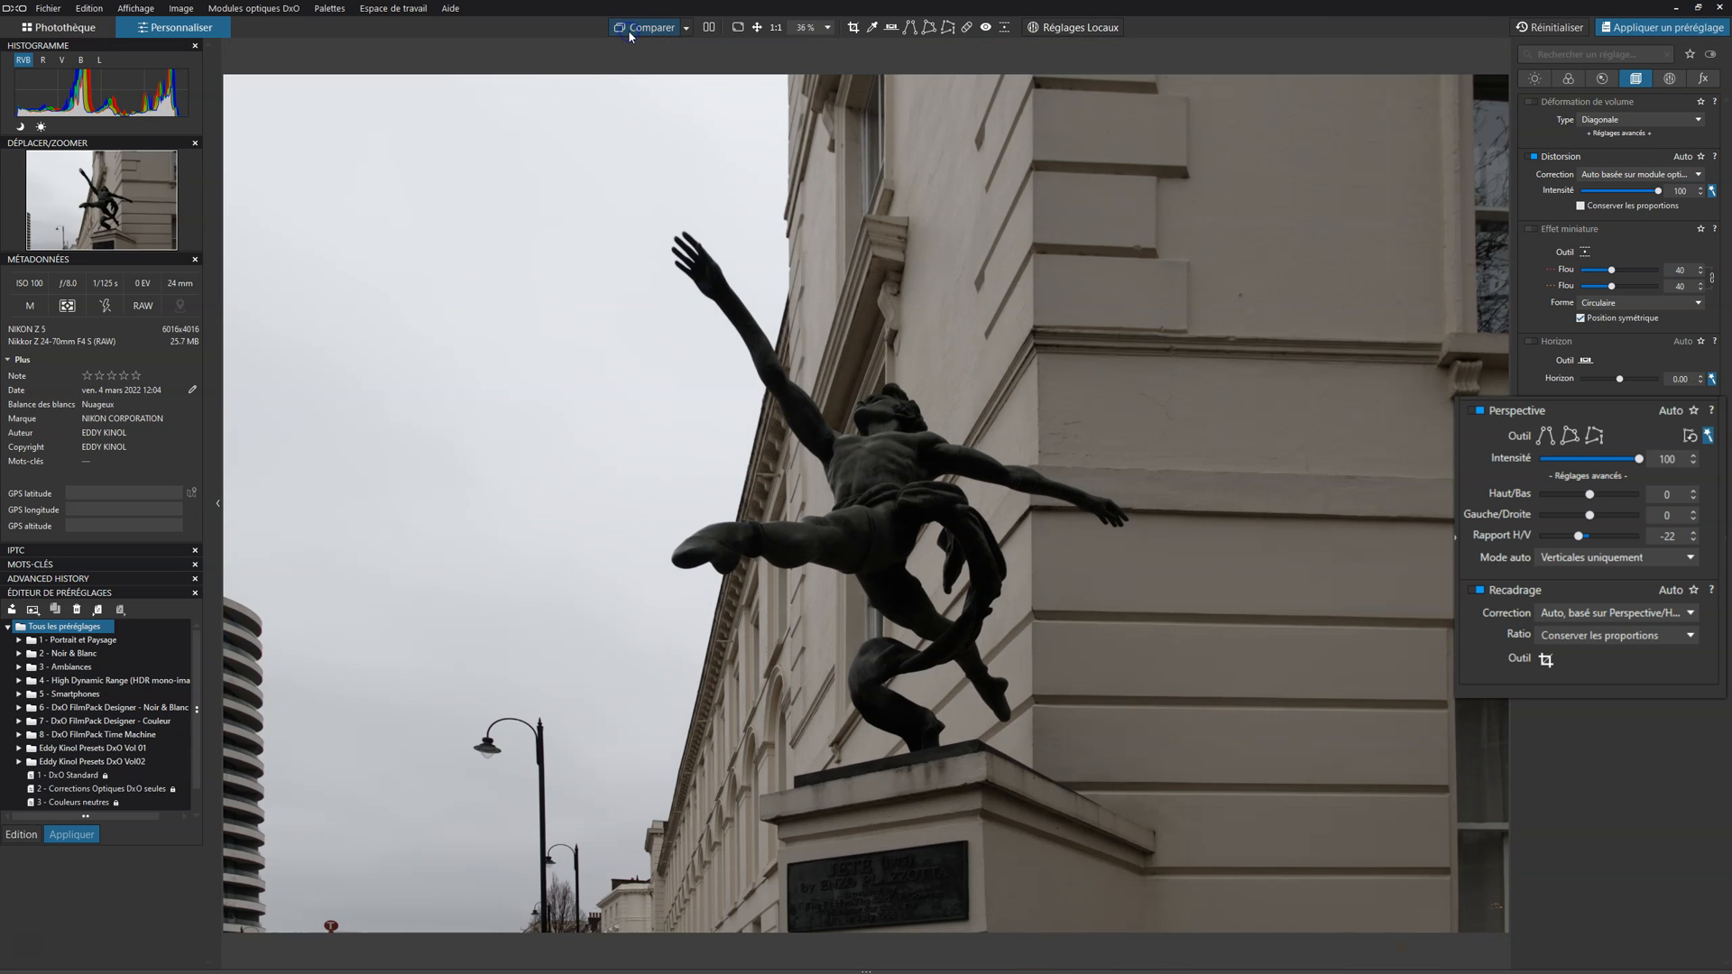
{"action": "left_click", "coordinate": [629, 30]}
{"action": "left_click", "coordinate": [629, 30]}
{"action": "left_click", "coordinate": [629, 30]}
{"action": "left_click", "coordinate": [629, 30]}
{"action": "left_click", "coordinate": [629, 29]}
{"action": "left_click", "coordinate": [629, 30]}
{"action": "left_click", "coordinate": [628, 30]}
{"action": "left_click", "coordinate": [629, 30]}
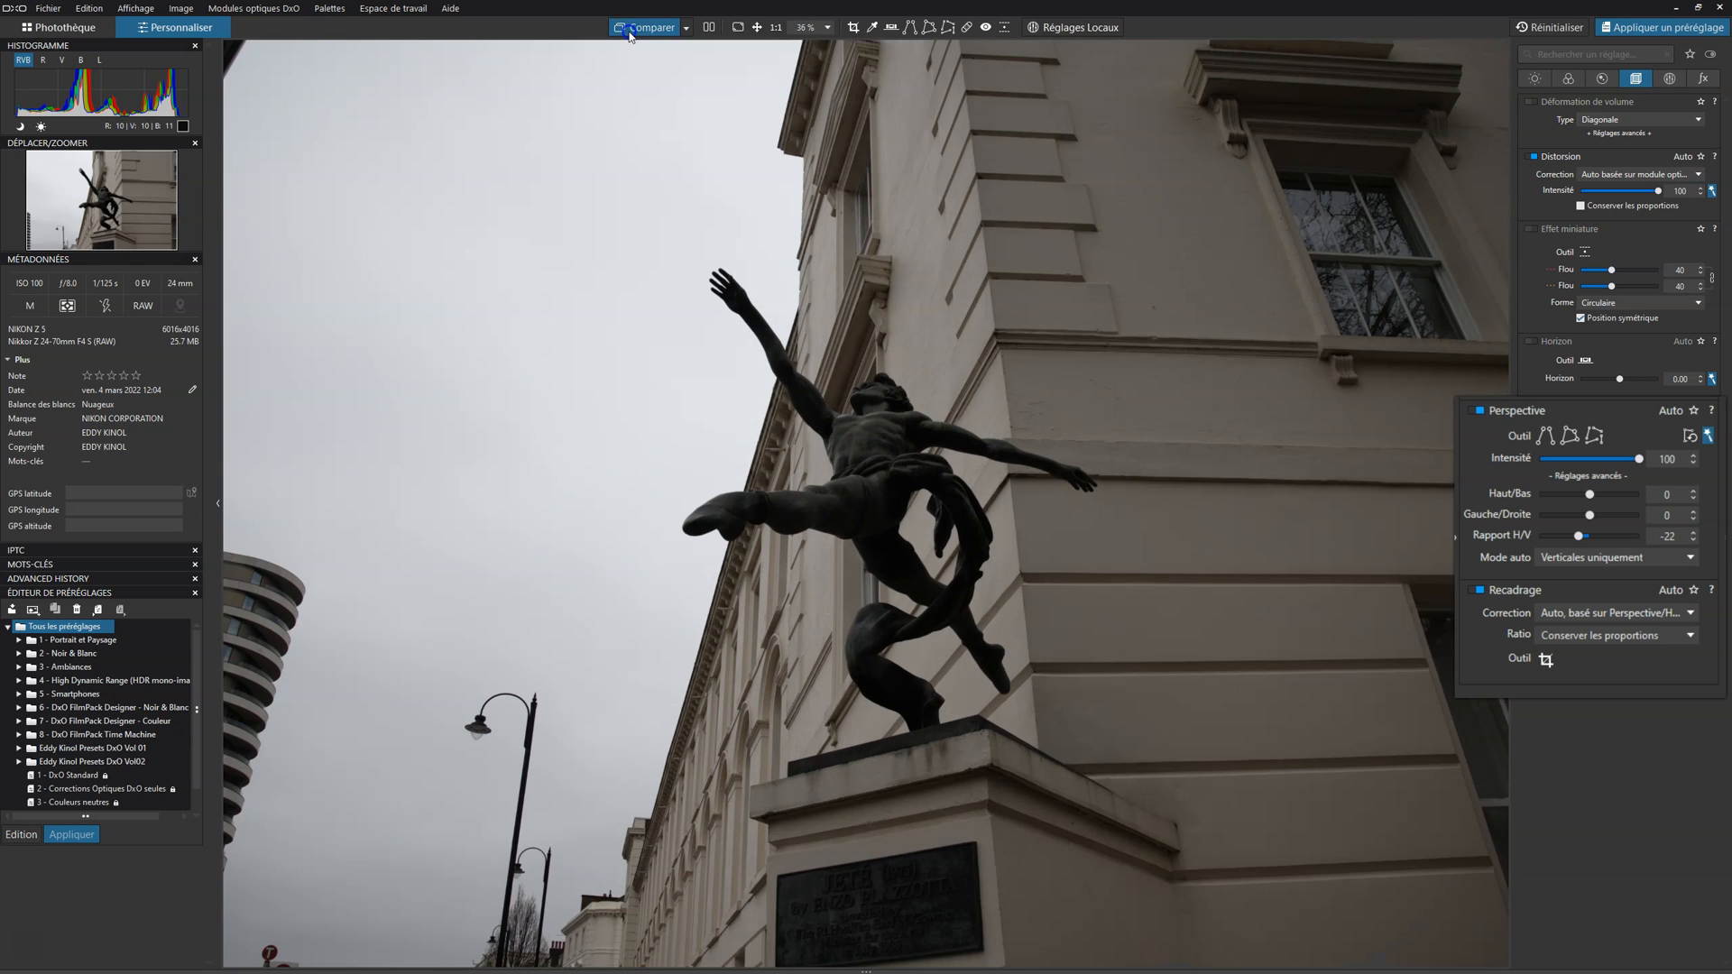
{"action": "left_click", "coordinate": [629, 30]}
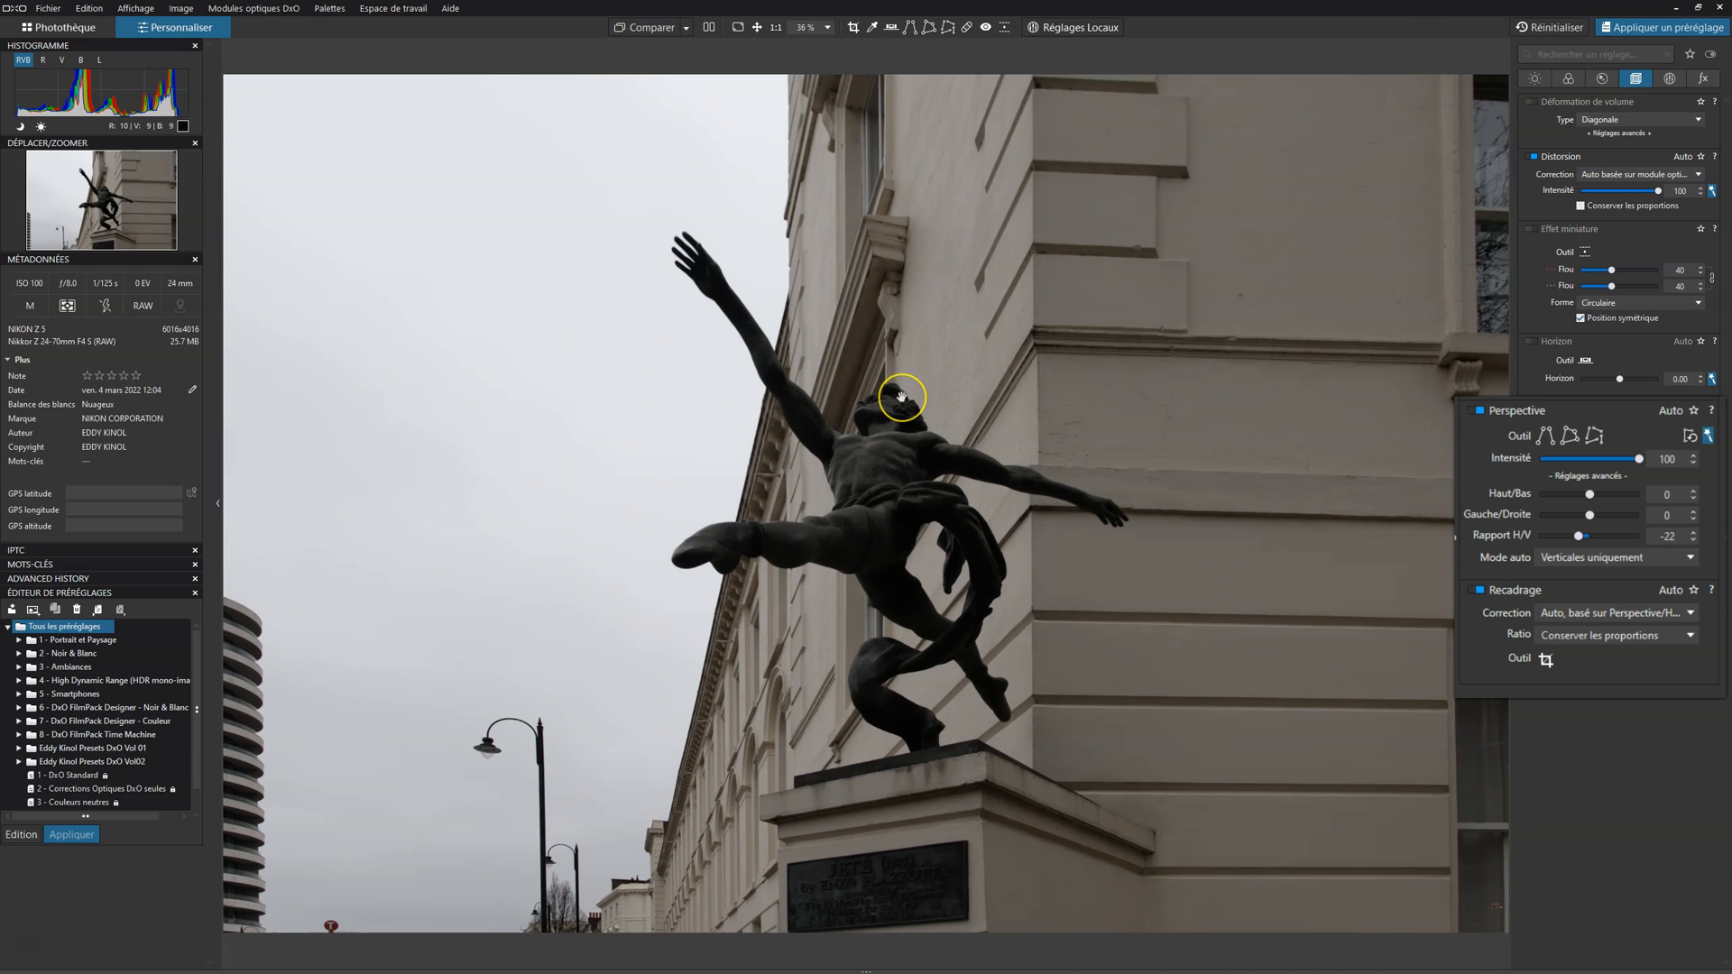
{"action": "left_click", "coordinate": [914, 430]}
Step: Test weaker Perspective intensities and set the correction's intensity to 90
{"action": "left_click_drag", "start_coordinate": [1639, 458], "coordinate": [1518, 462]}
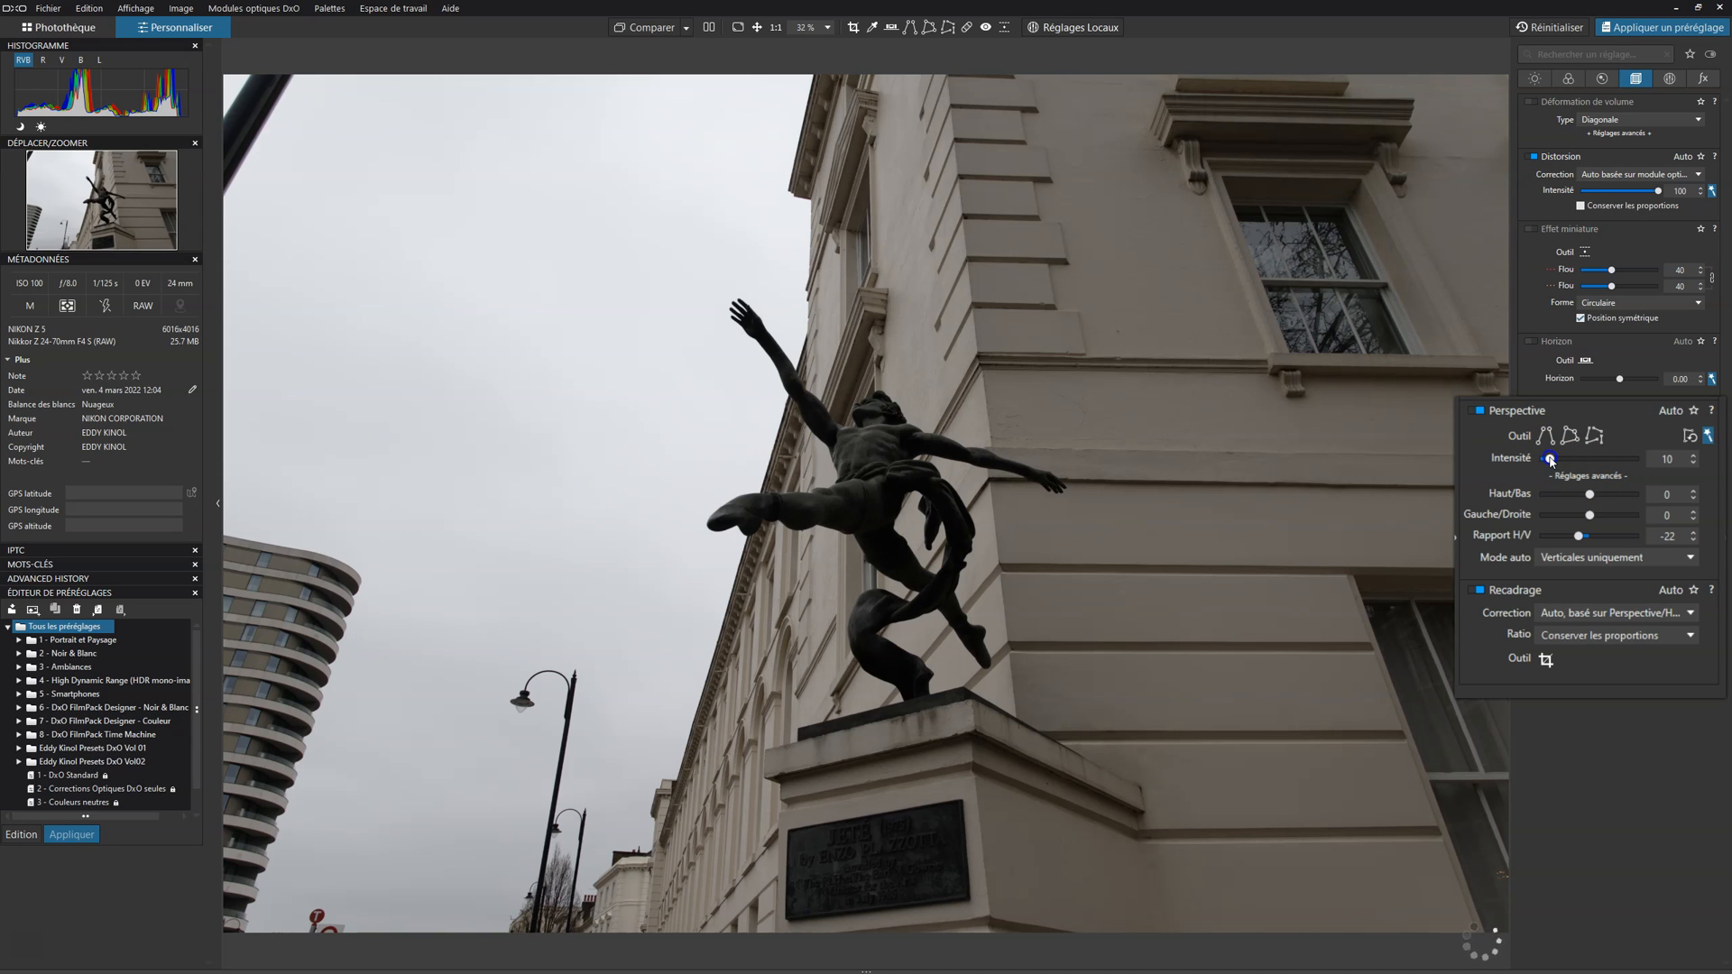
{"action": "left_click_drag", "start_coordinate": [1550, 460], "coordinate": [1564, 462]}
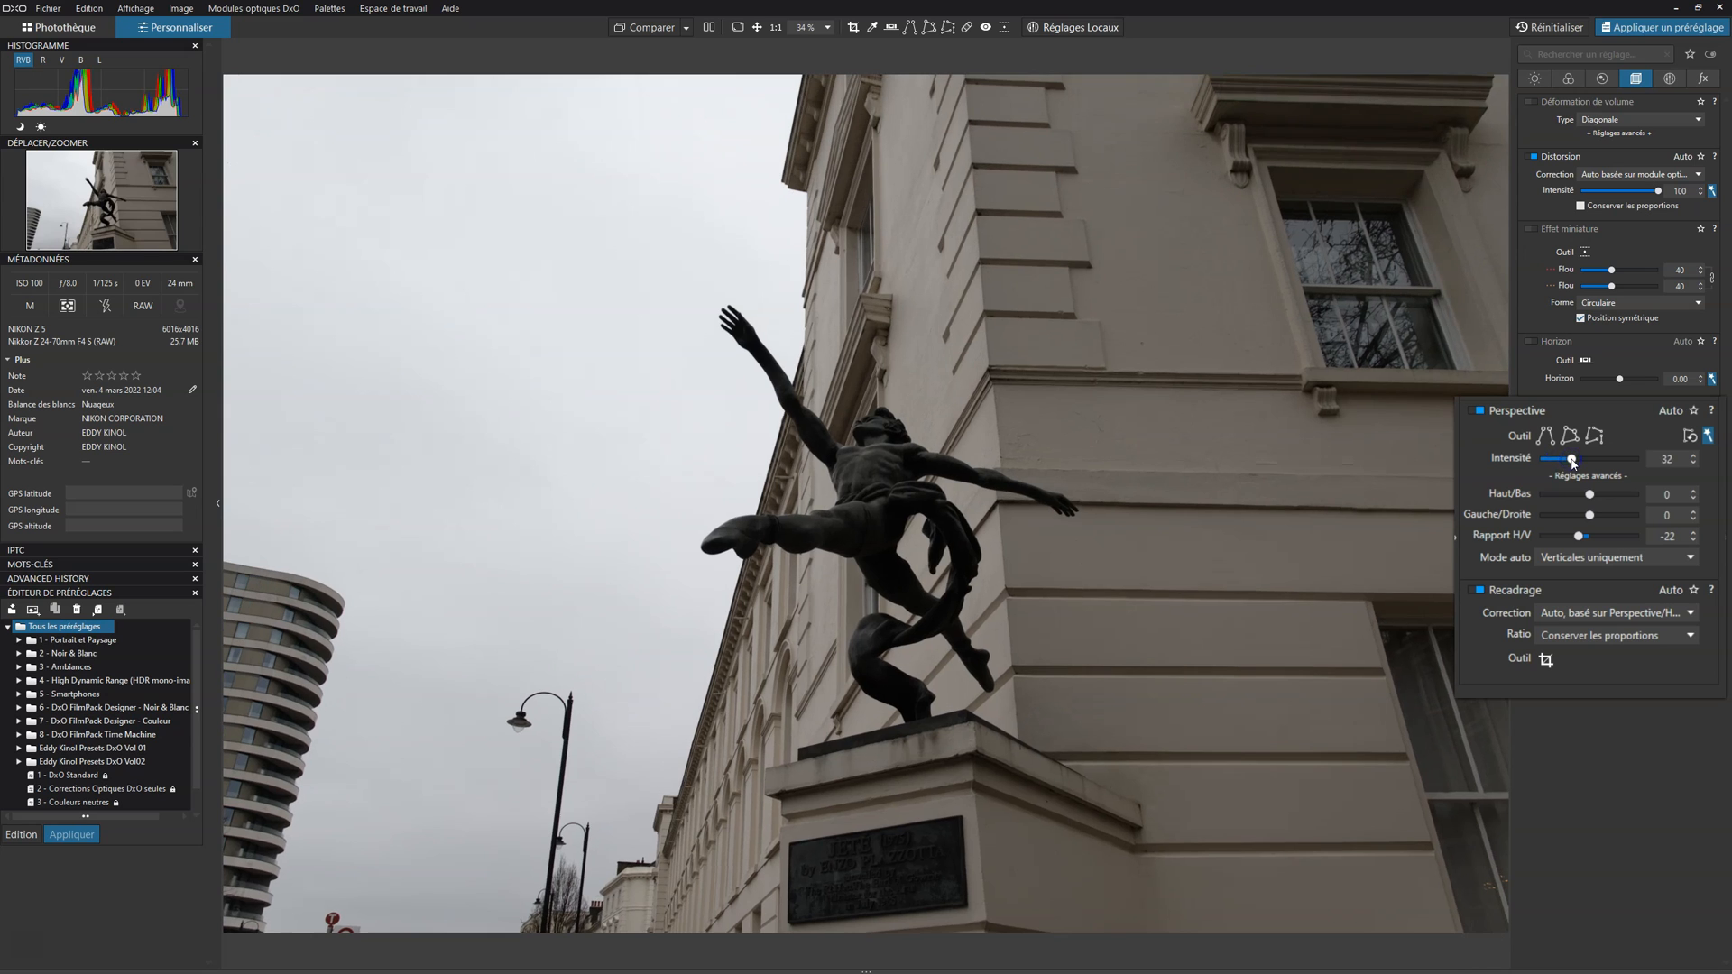
{"action": "left_click_drag", "start_coordinate": [1573, 462], "coordinate": [1582, 462]}
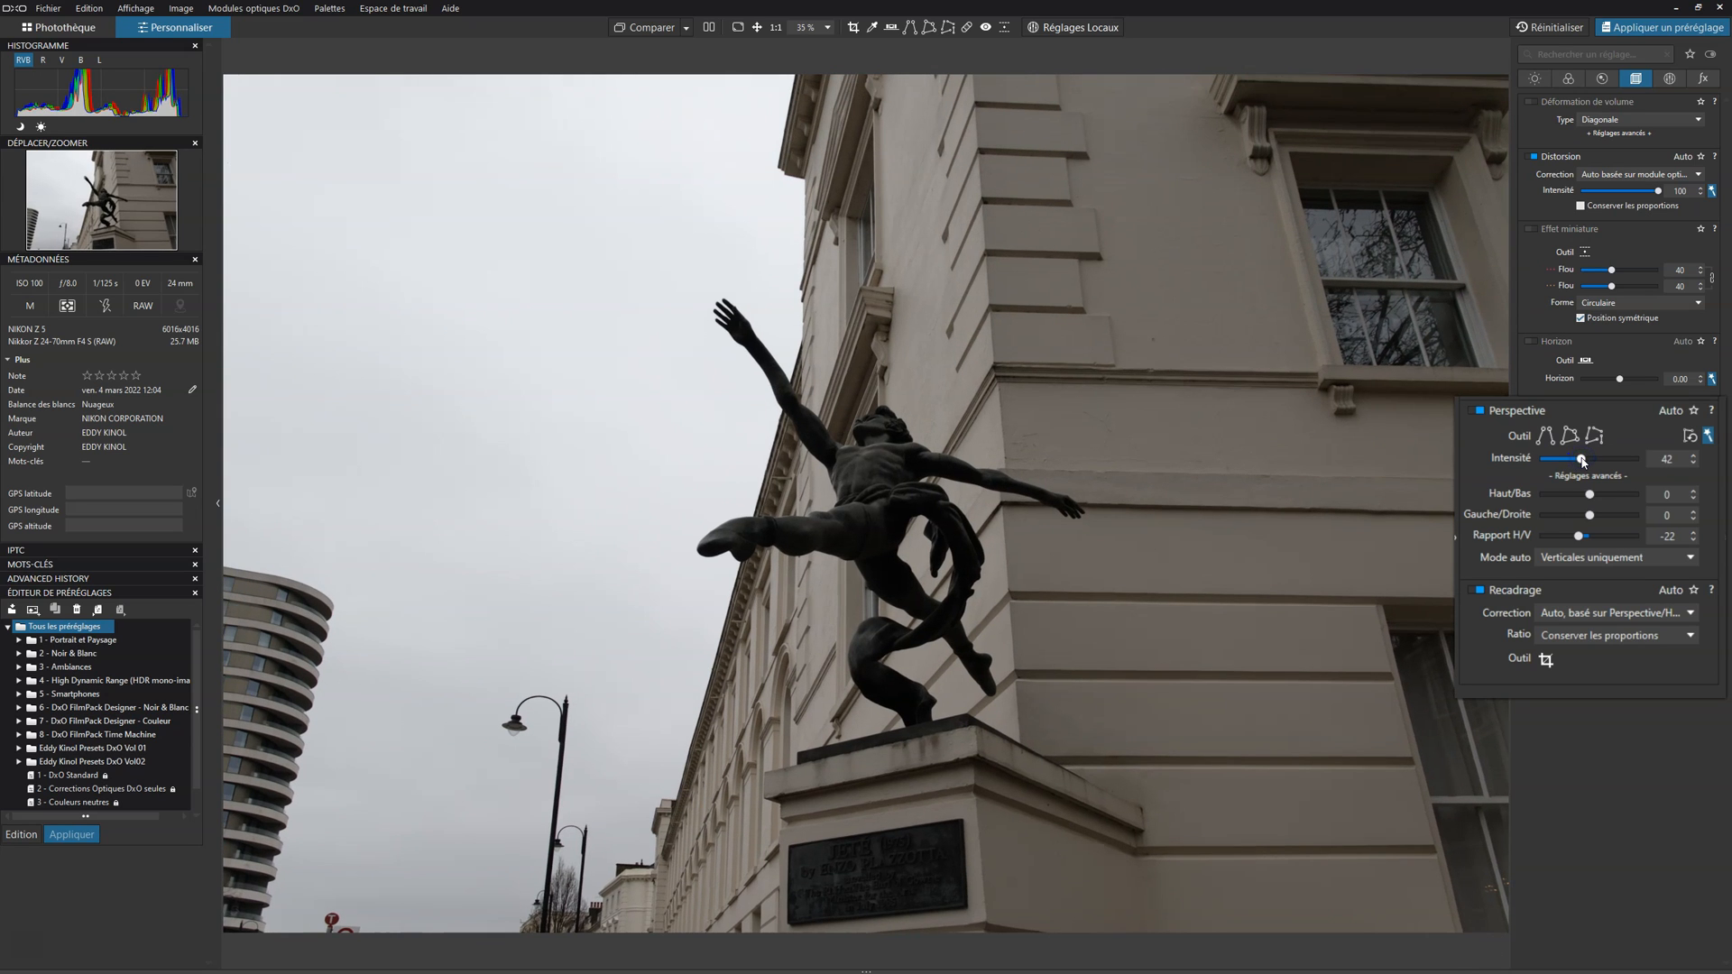
{"action": "left_click_drag", "start_coordinate": [1593, 460], "coordinate": [1652, 458]}
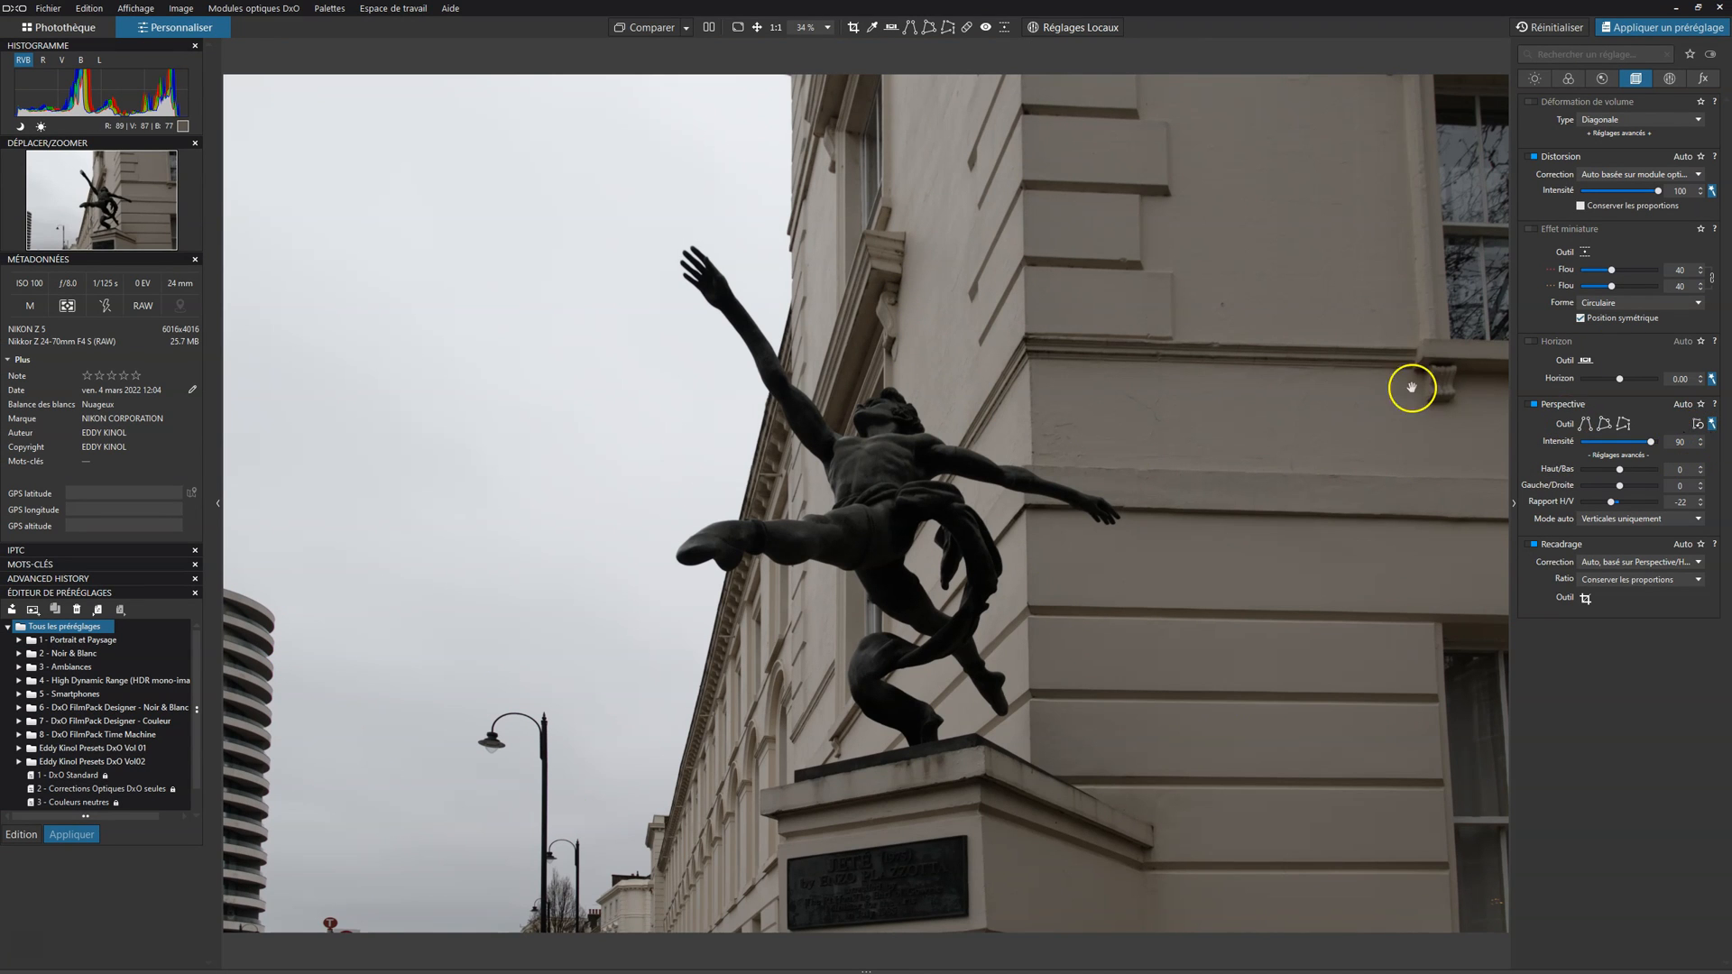
Step: Export the corrected statue photo _DSC0562.NEF to Luminar Neo as a 16-bit TIFF with the Adobe RVB profile
{"action": "left_click", "coordinate": [1536, 78]}
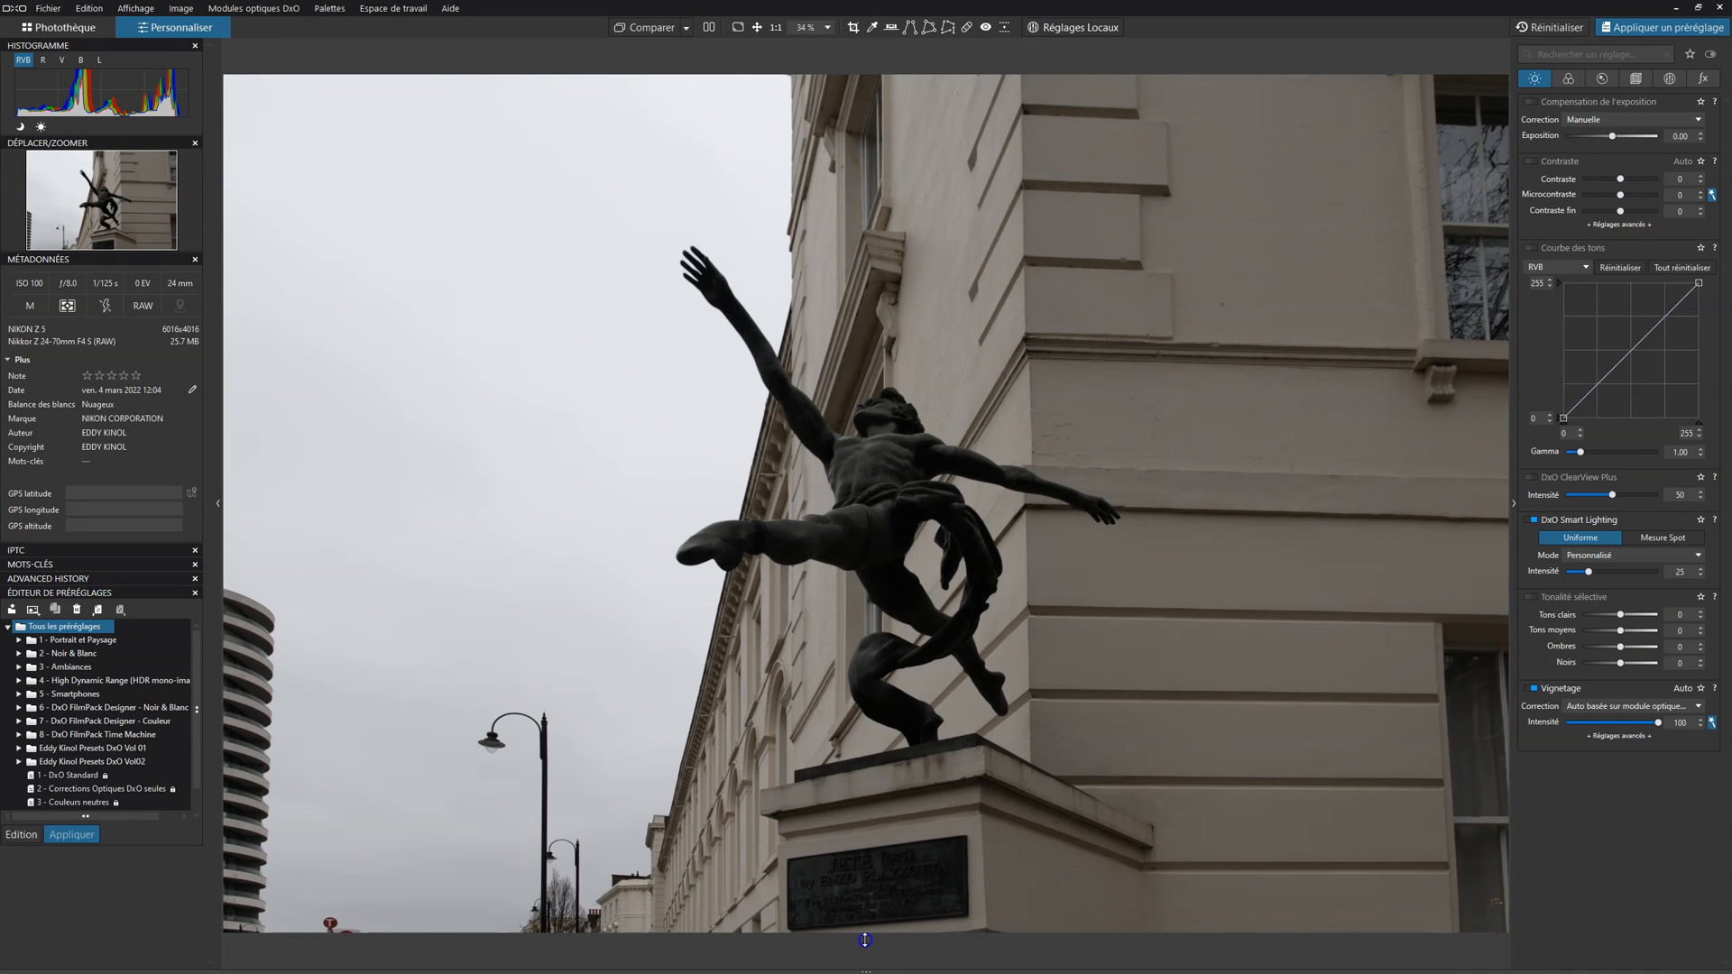
{"action": "left_click_drag", "start_coordinate": [860, 888], "coordinate": [854, 850]}
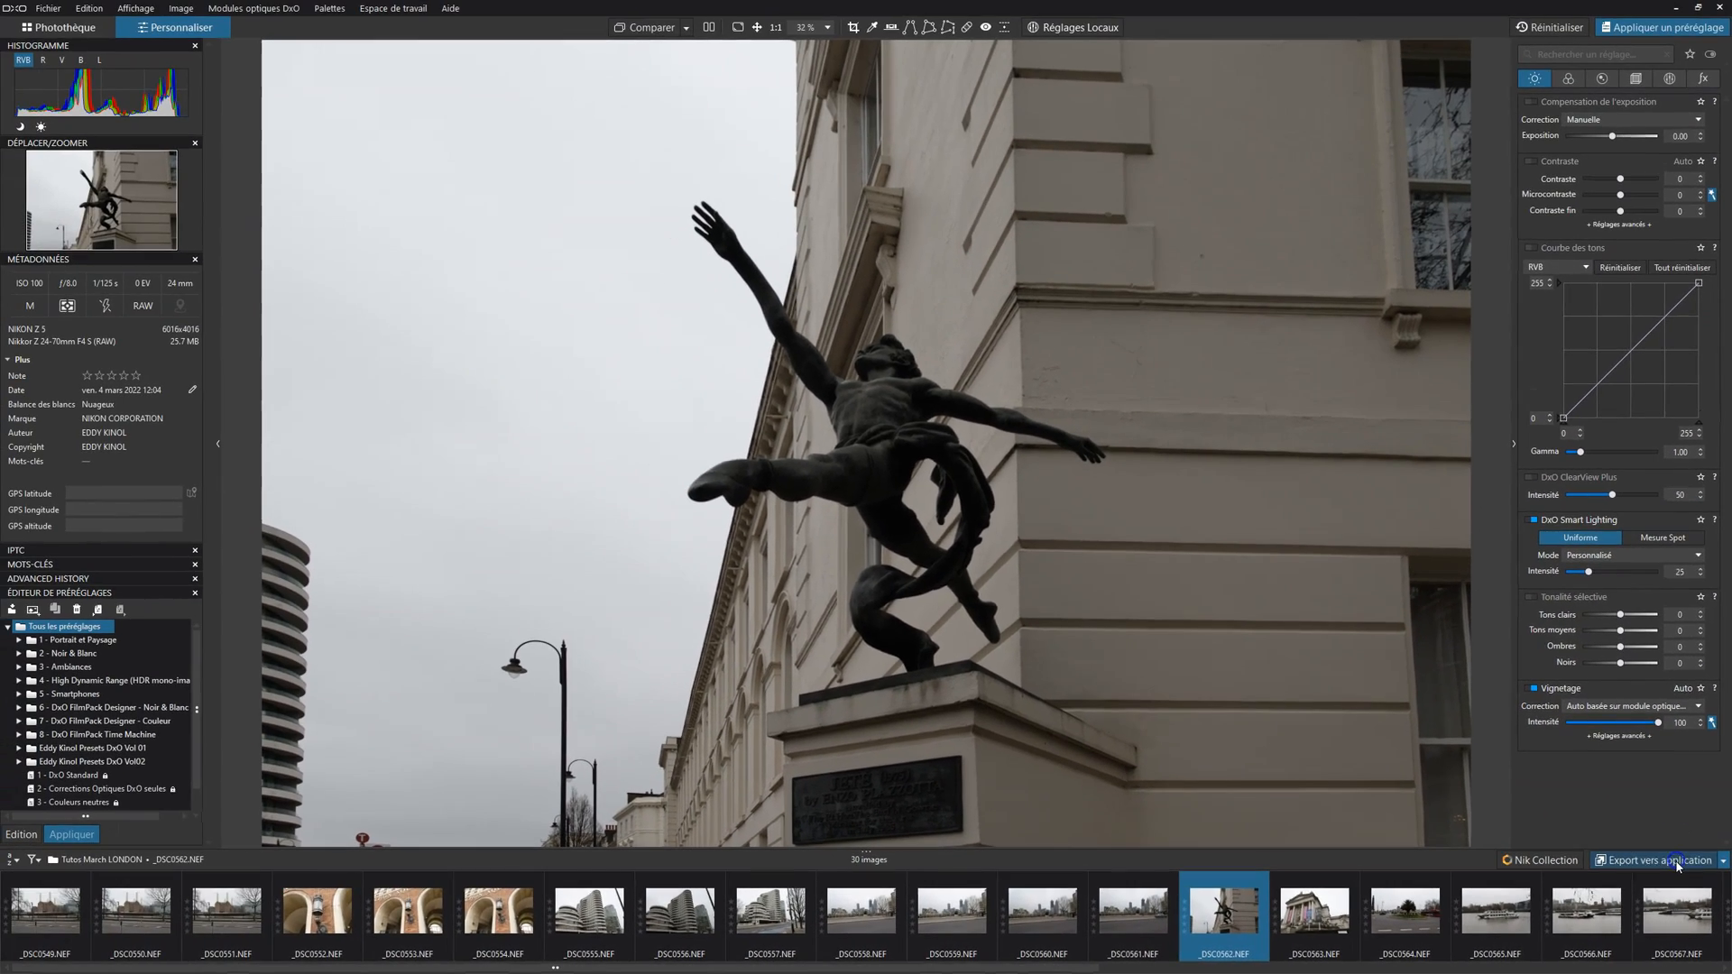
{"action": "left_click", "coordinate": [1657, 825]}
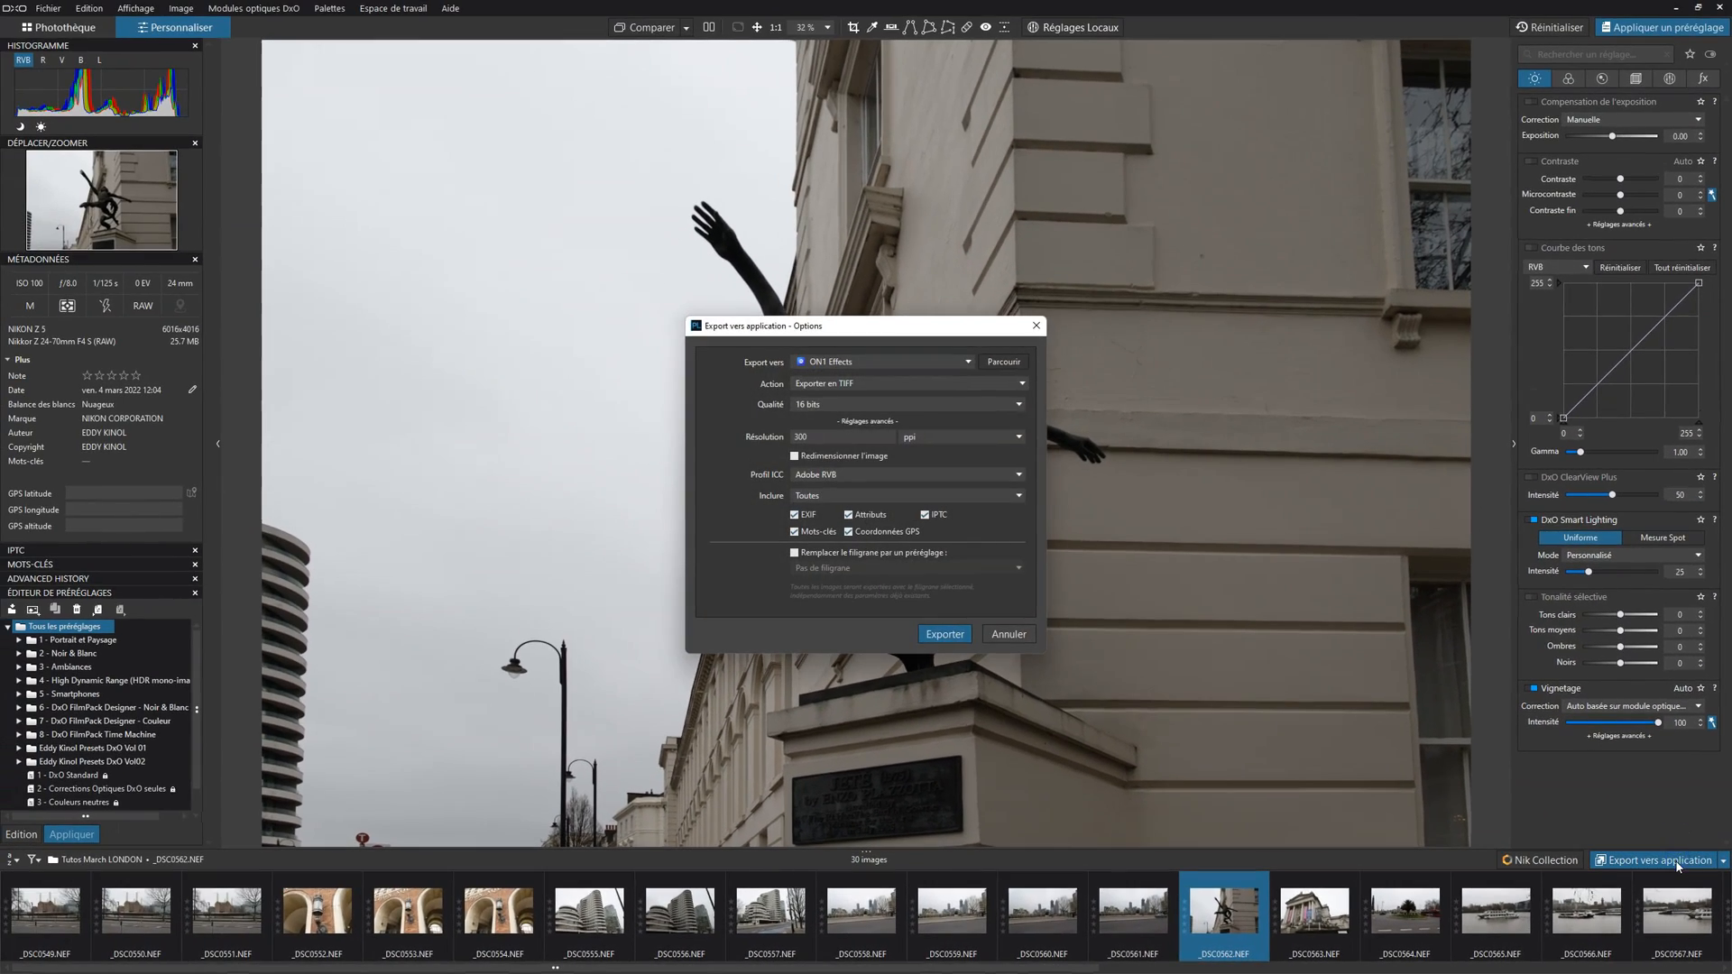
{"action": "left_click", "coordinate": [935, 281]}
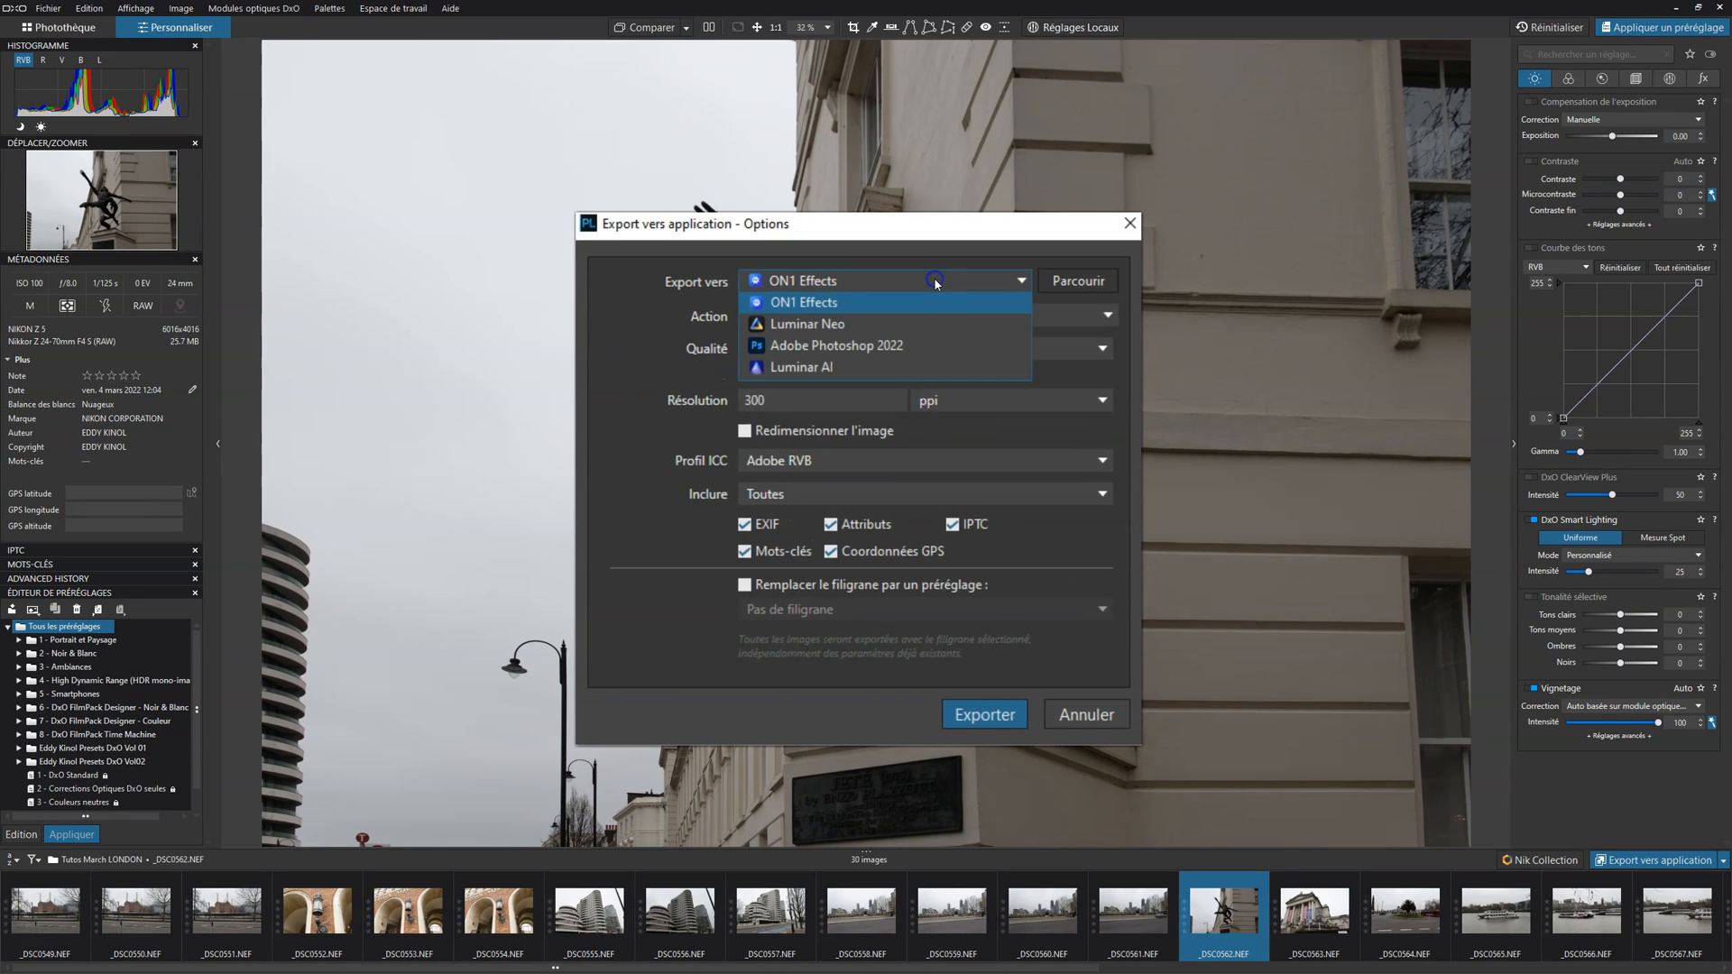
{"action": "left_click", "coordinate": [872, 323]}
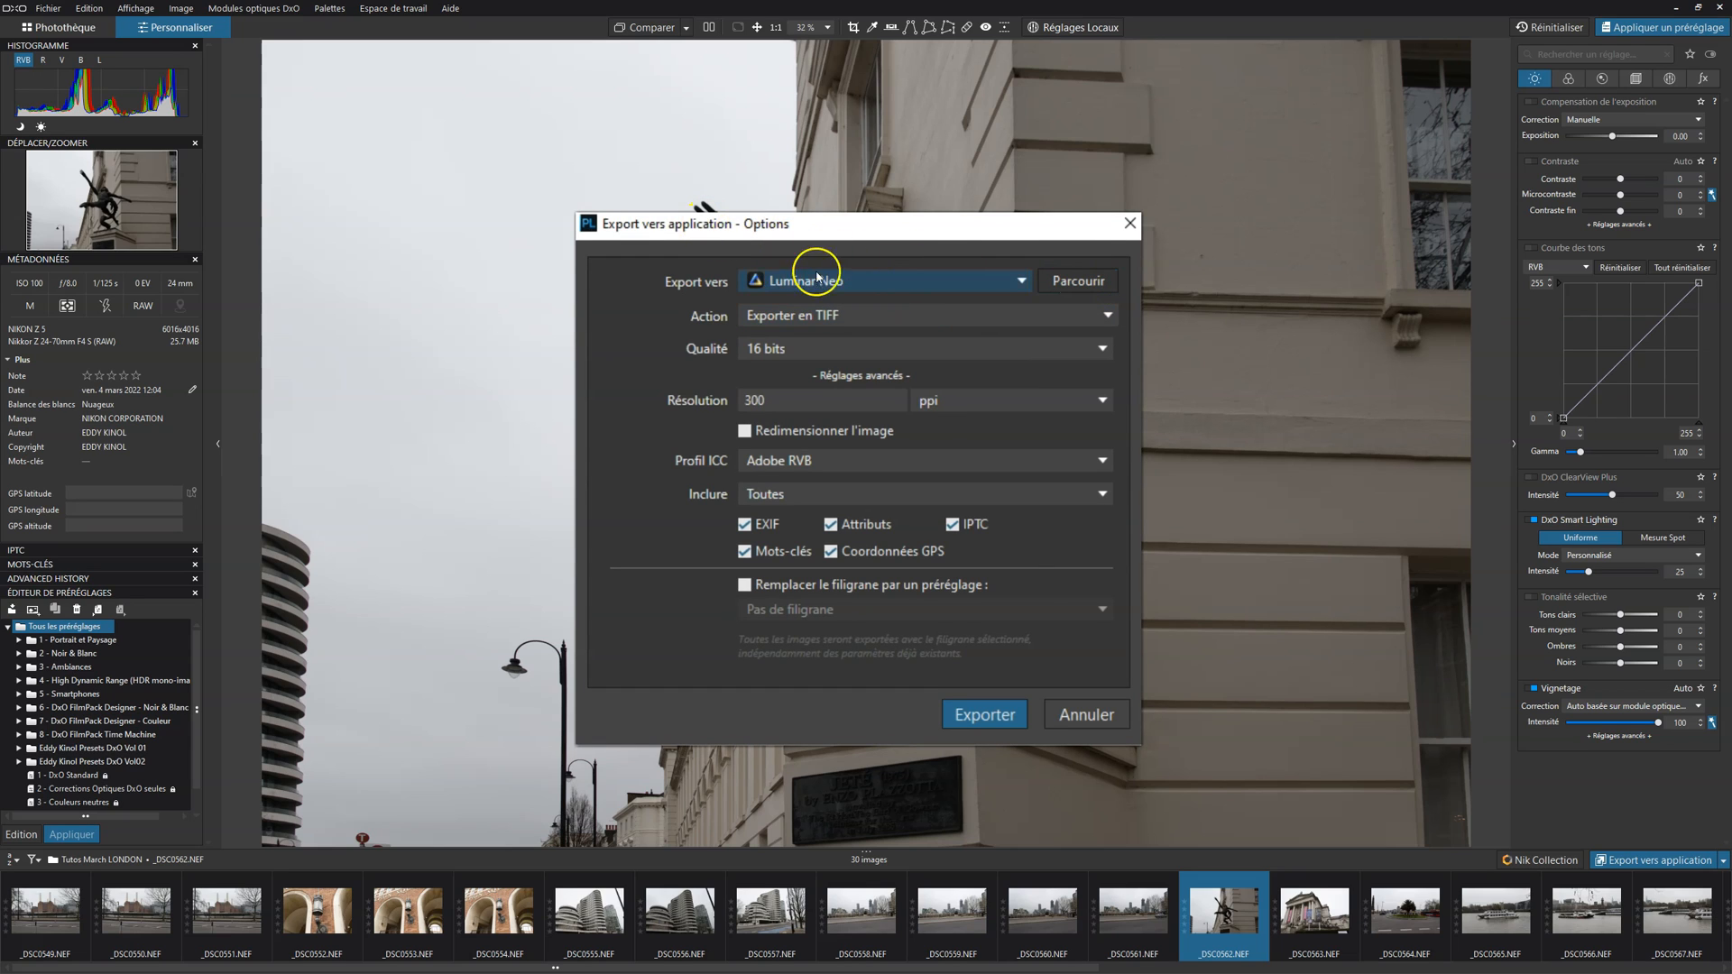
{"action": "left_click", "coordinate": [907, 315]}
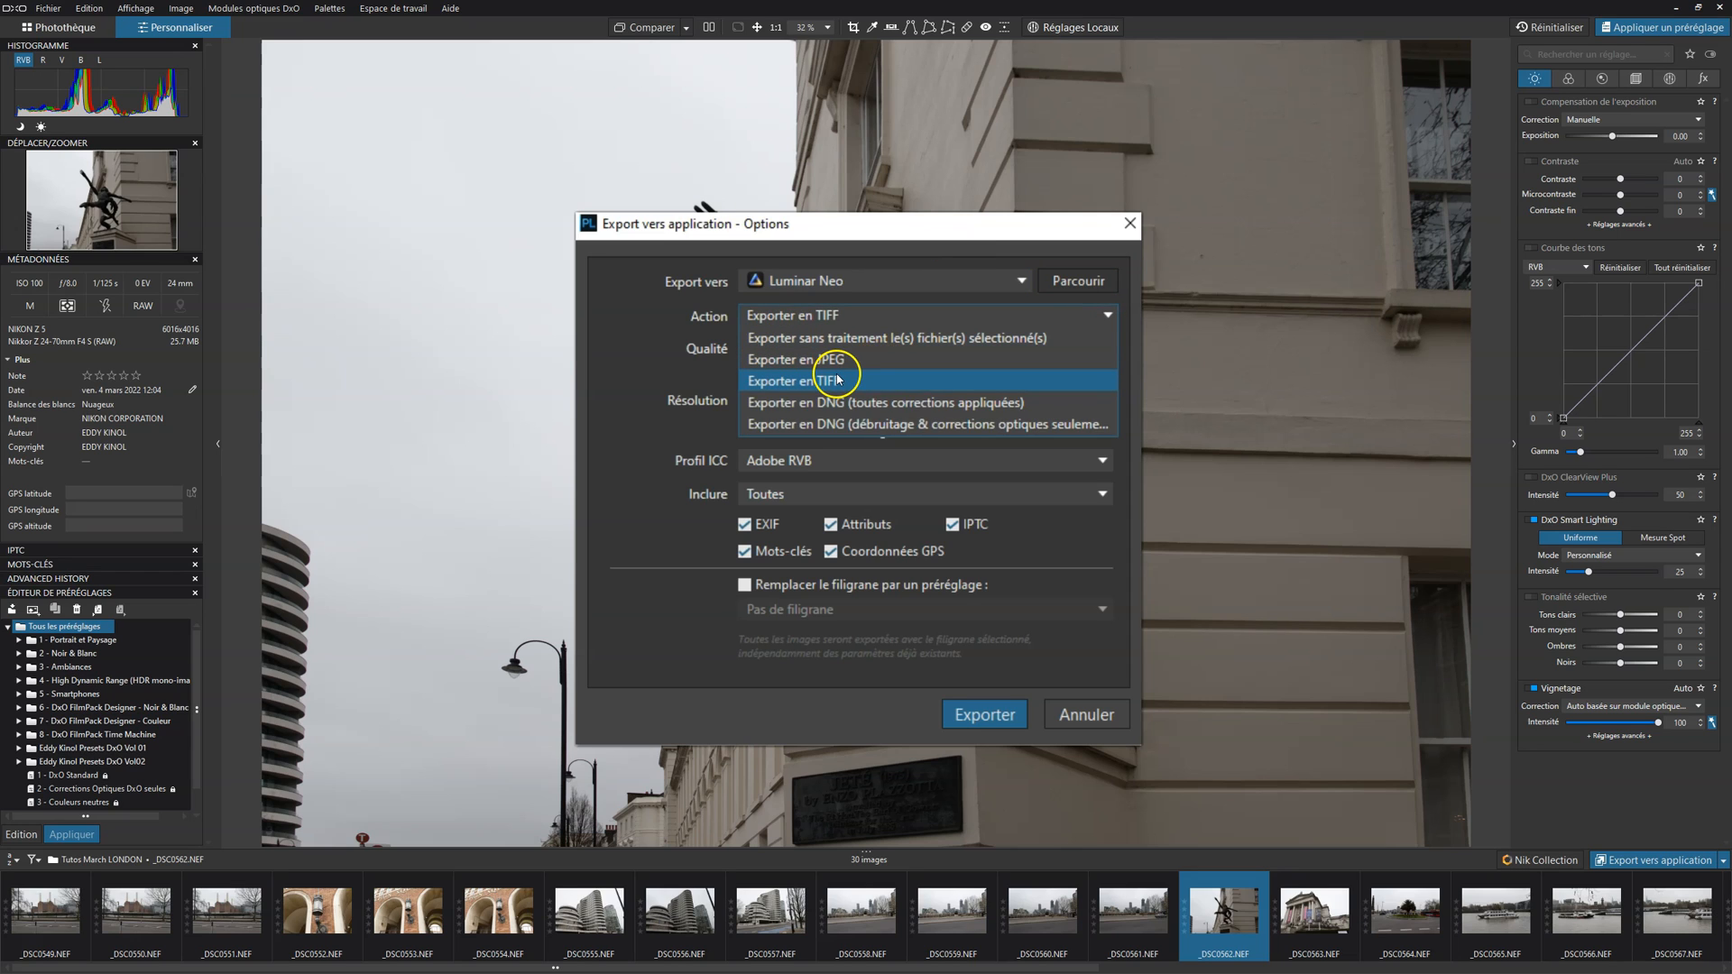
{"action": "left_click", "coordinate": [838, 381]}
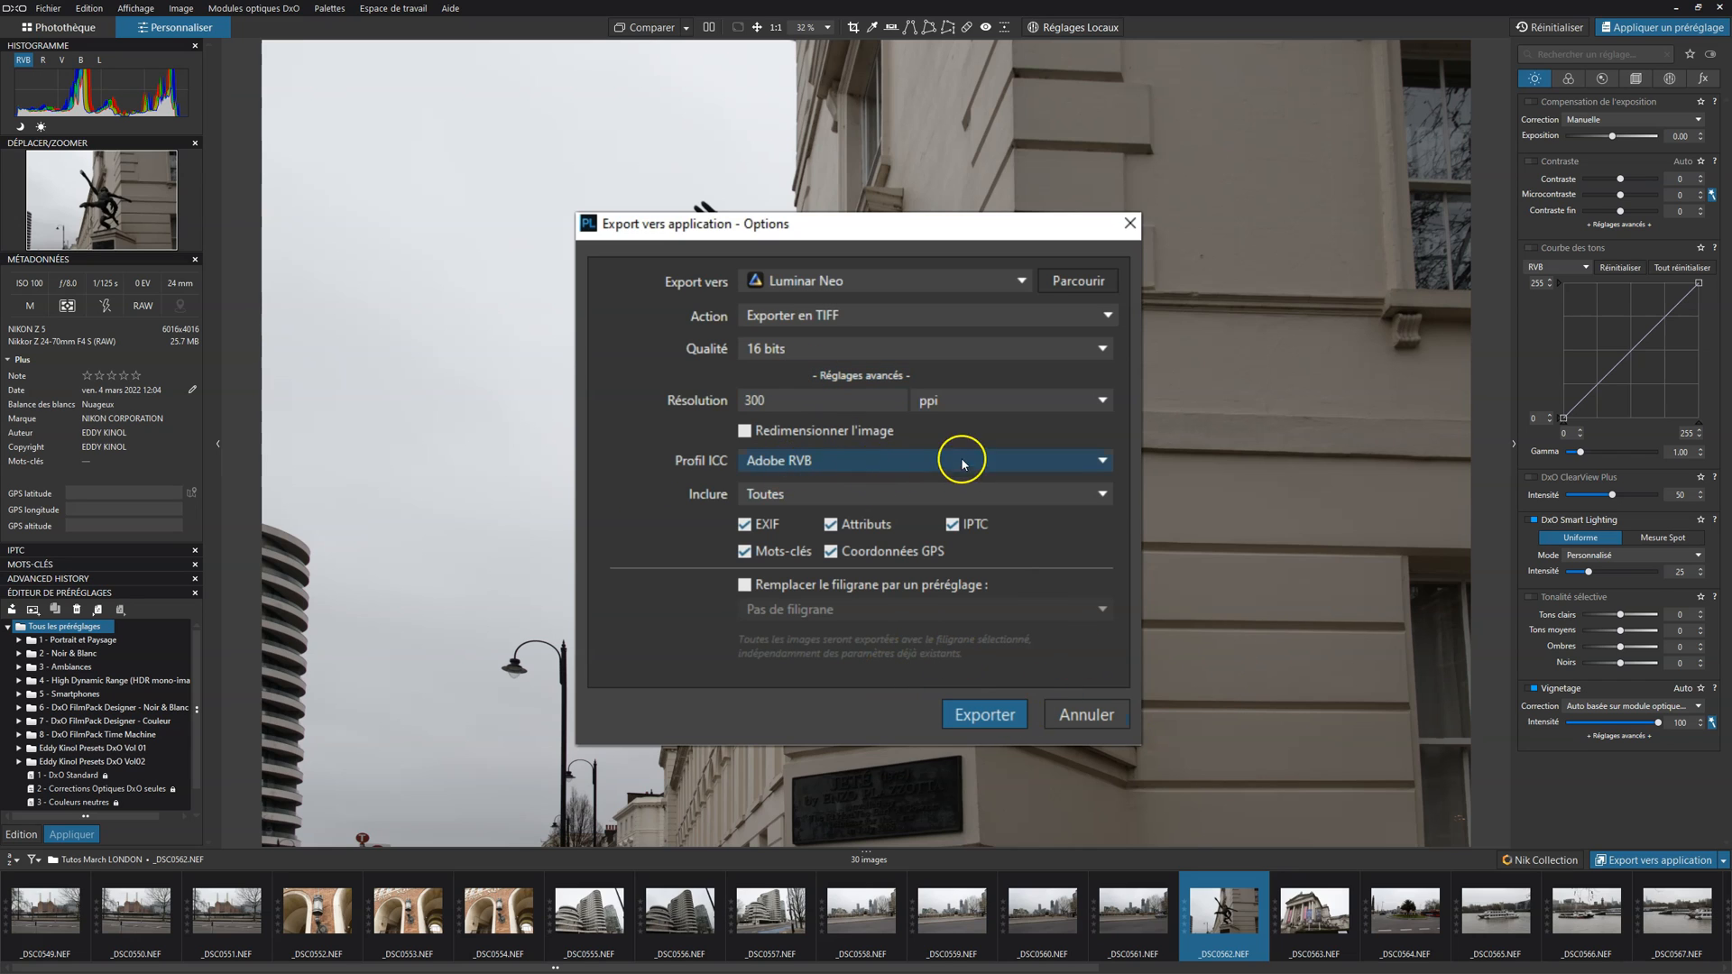
{"action": "left_click", "coordinate": [974, 715]}
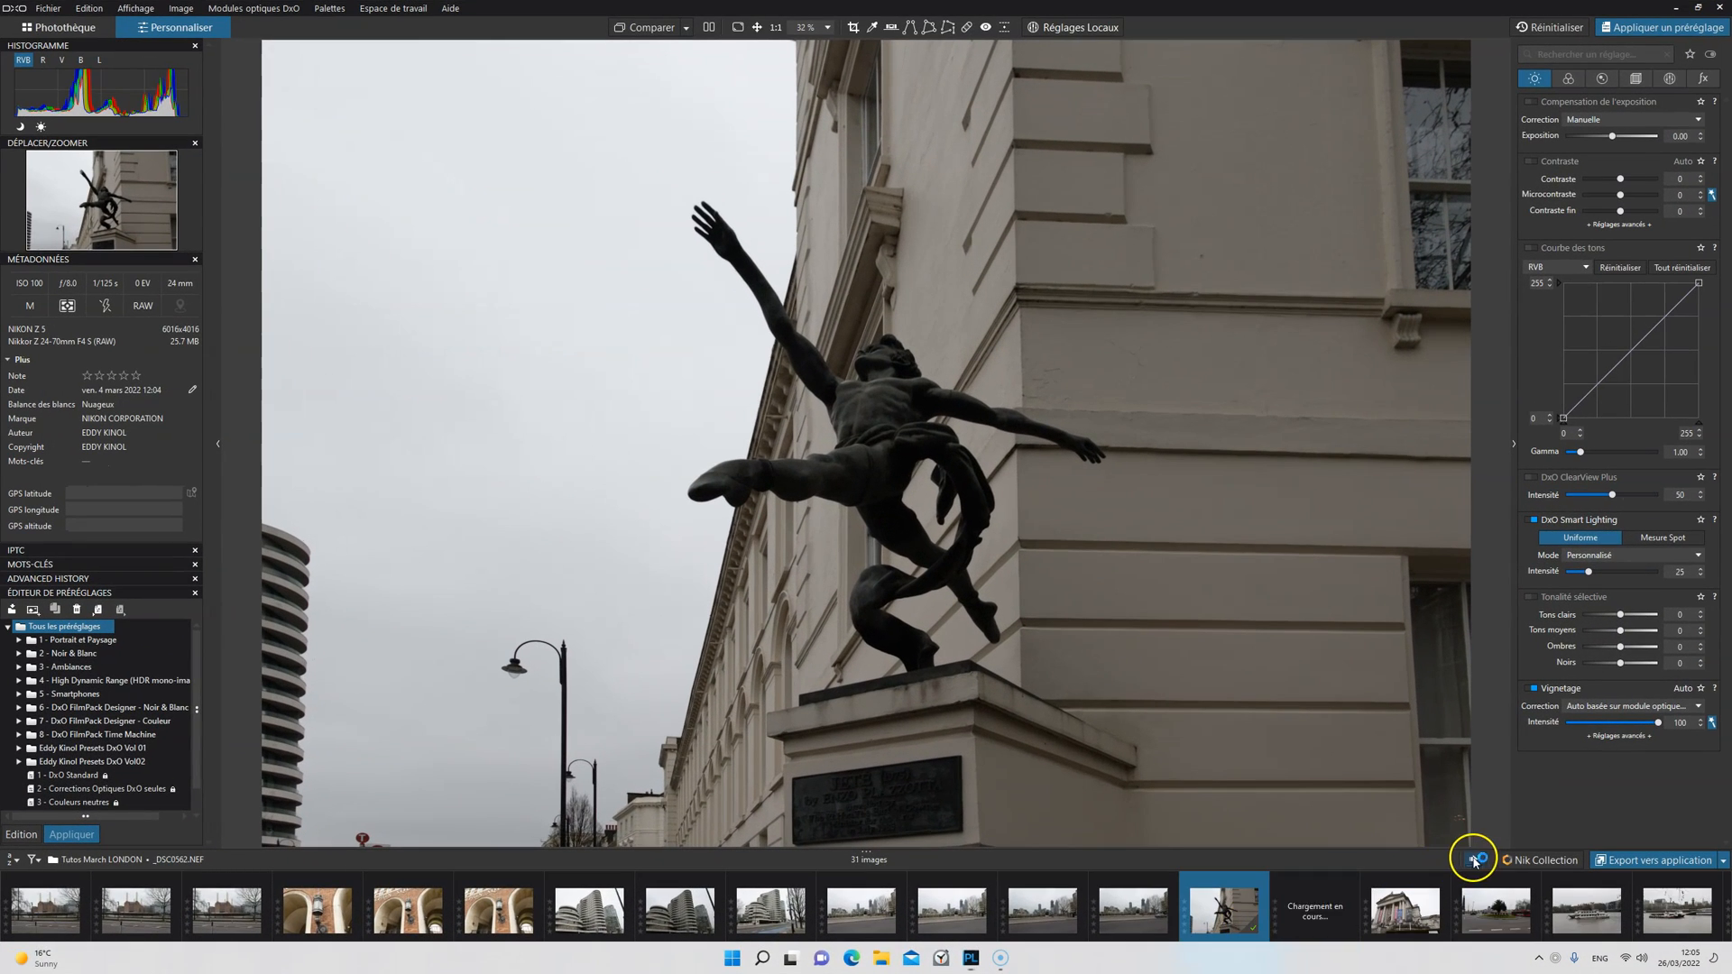
{"action": "mouse_move", "coordinate": [1471, 868]}
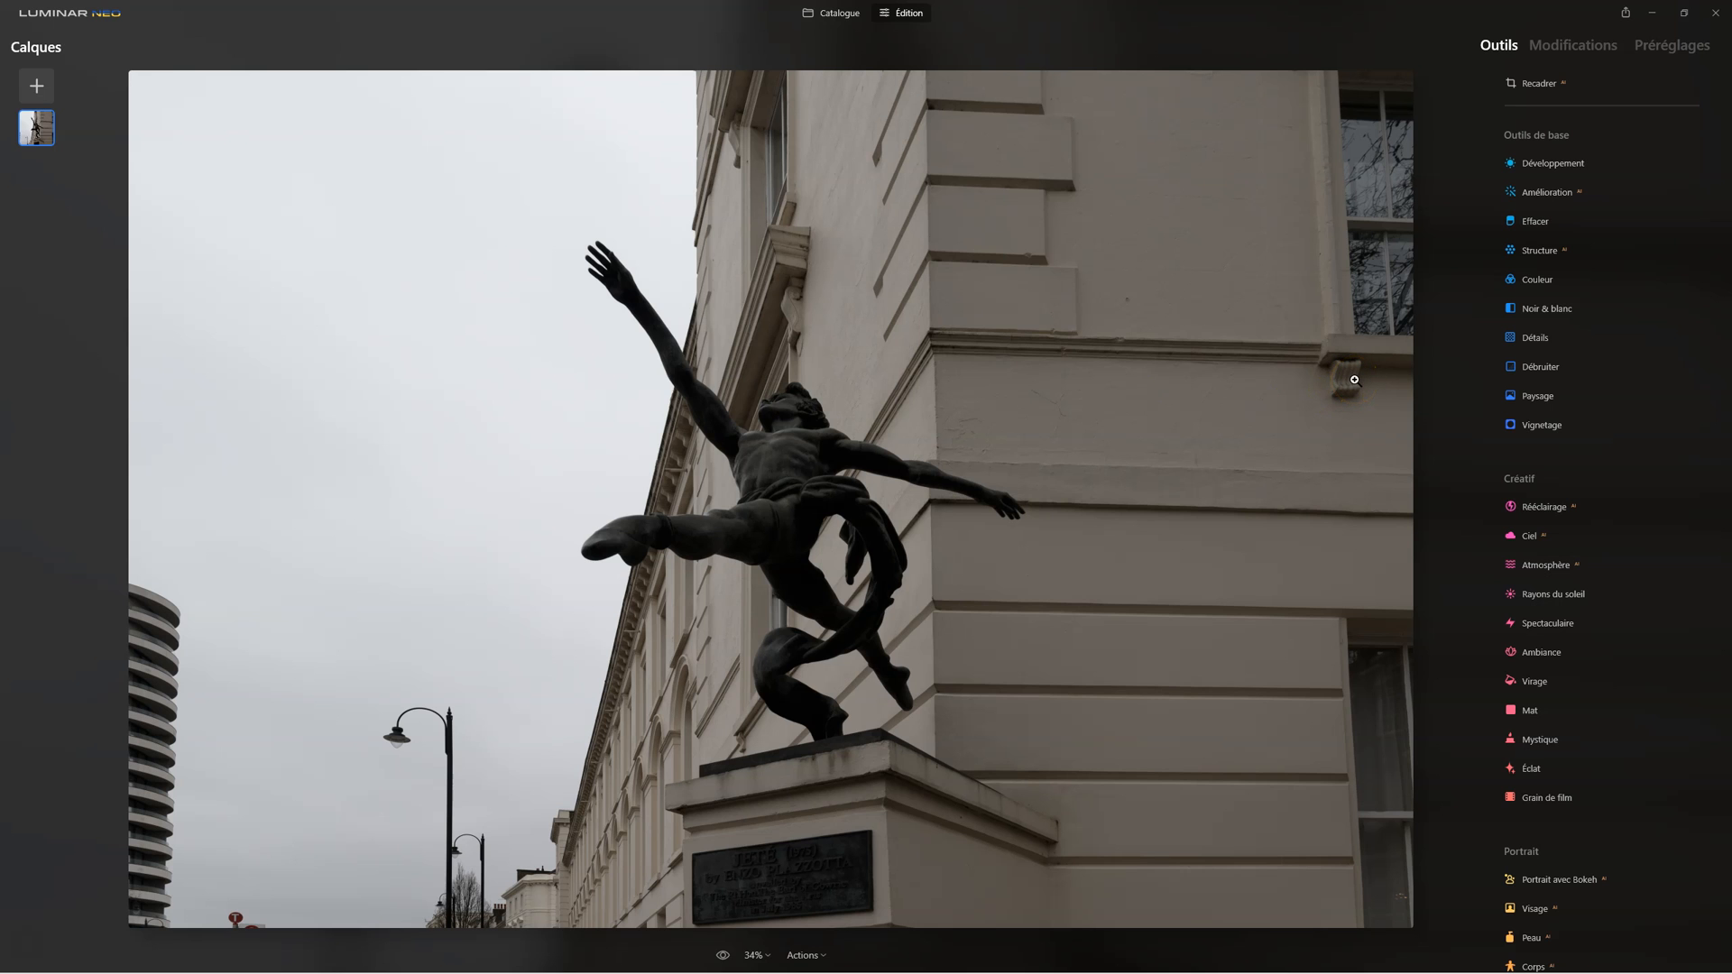
Step: Set the Accent of the Amélioration tool to 51 for the statue photo in Luminar Neo
{"action": "left_click", "coordinate": [1548, 193]}
{"action": "left_click_drag", "start_coordinate": [1515, 260], "coordinate": [1568, 262]}
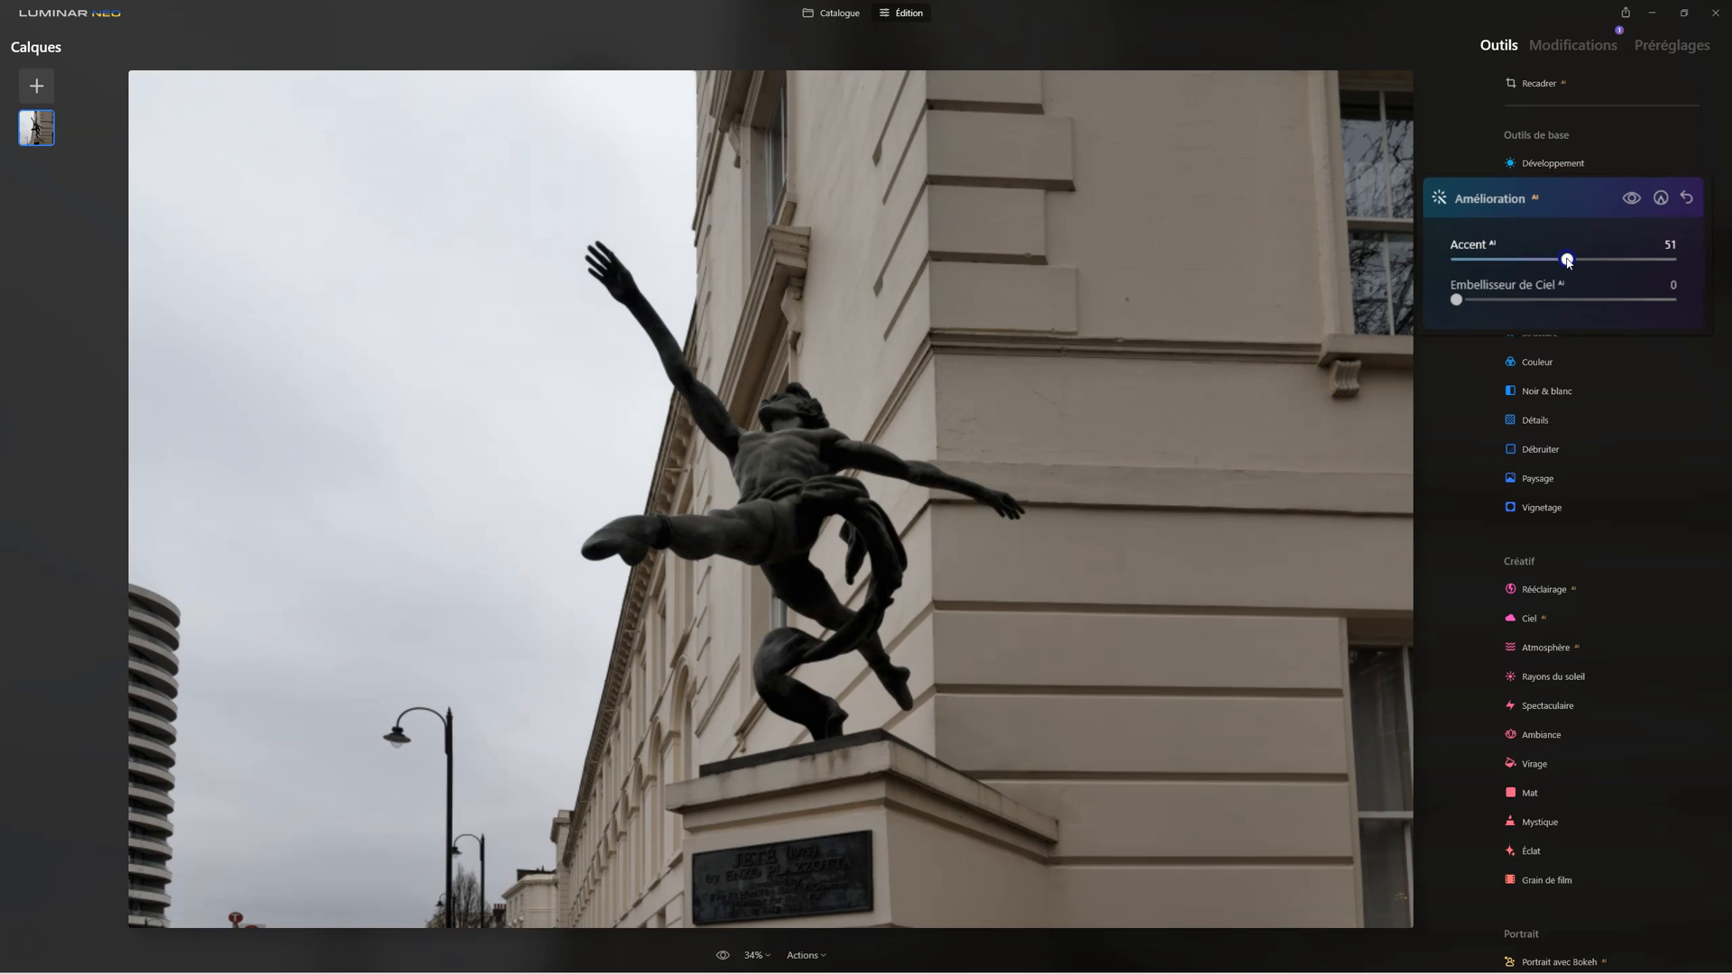
{"action": "left_click", "coordinate": [1525, 198]}
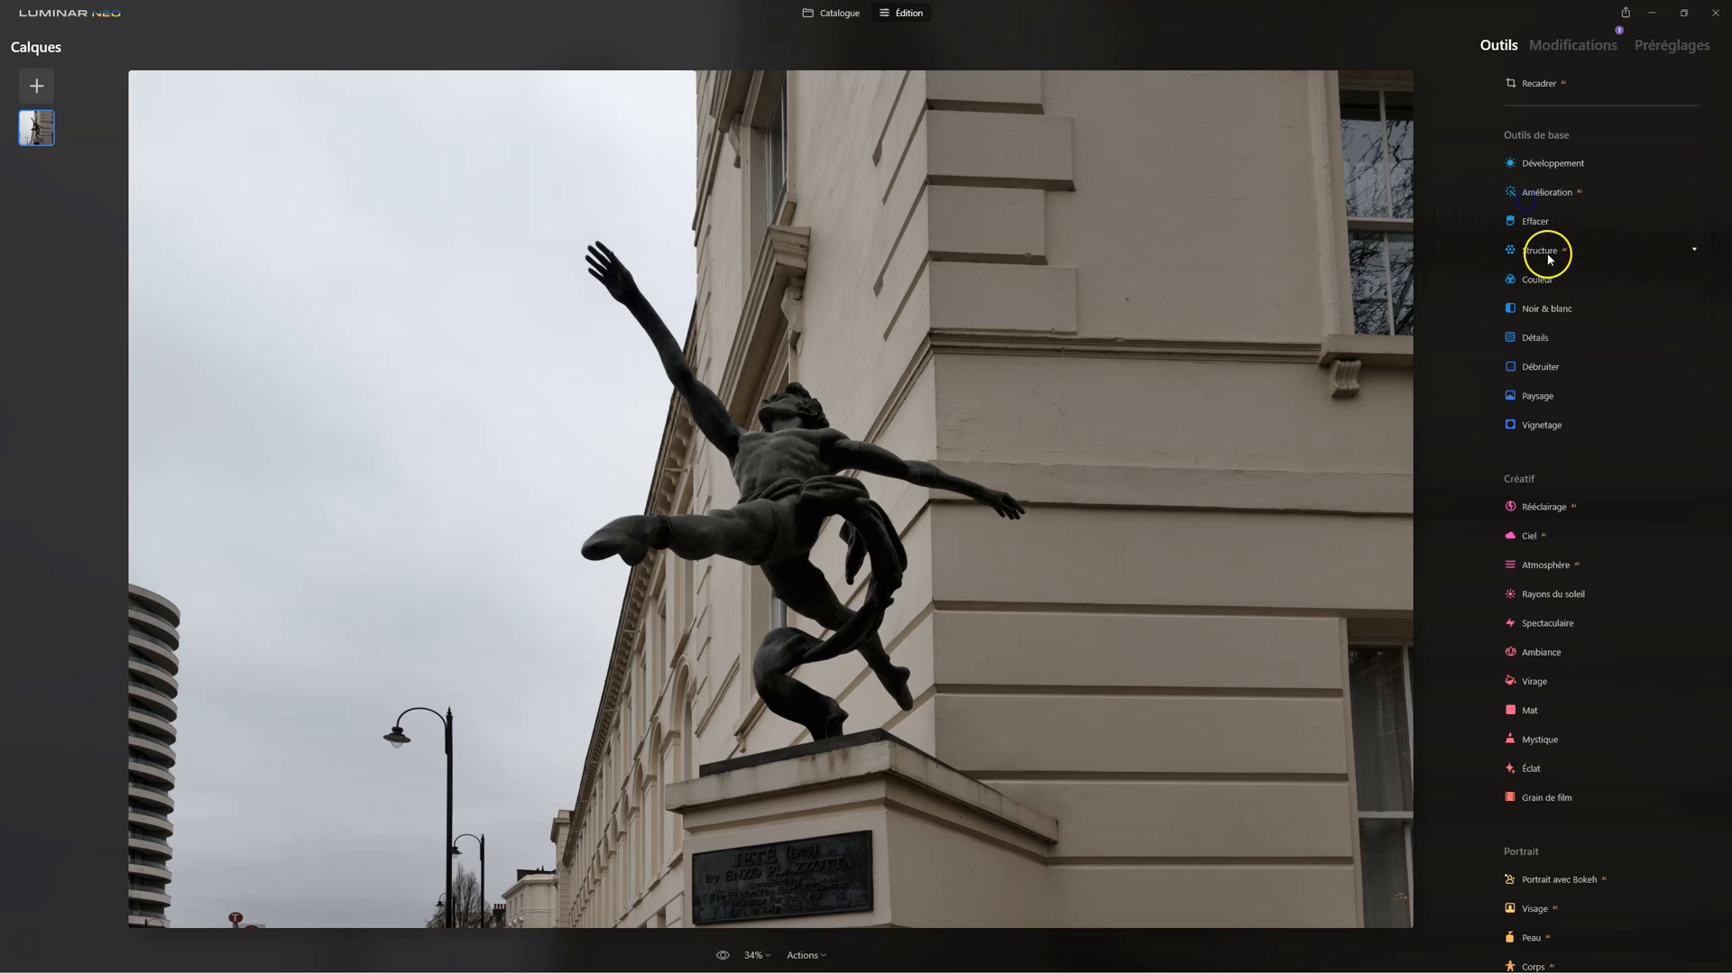
Step: Strengthen the photo's detail with the Structure tool, raising Quantité beyond 47 and leaving Renforcer at 0
{"action": "left_click", "coordinate": [1511, 259]}
{"action": "left_click_drag", "start_coordinate": [1617, 326], "coordinate": [1619, 330]}
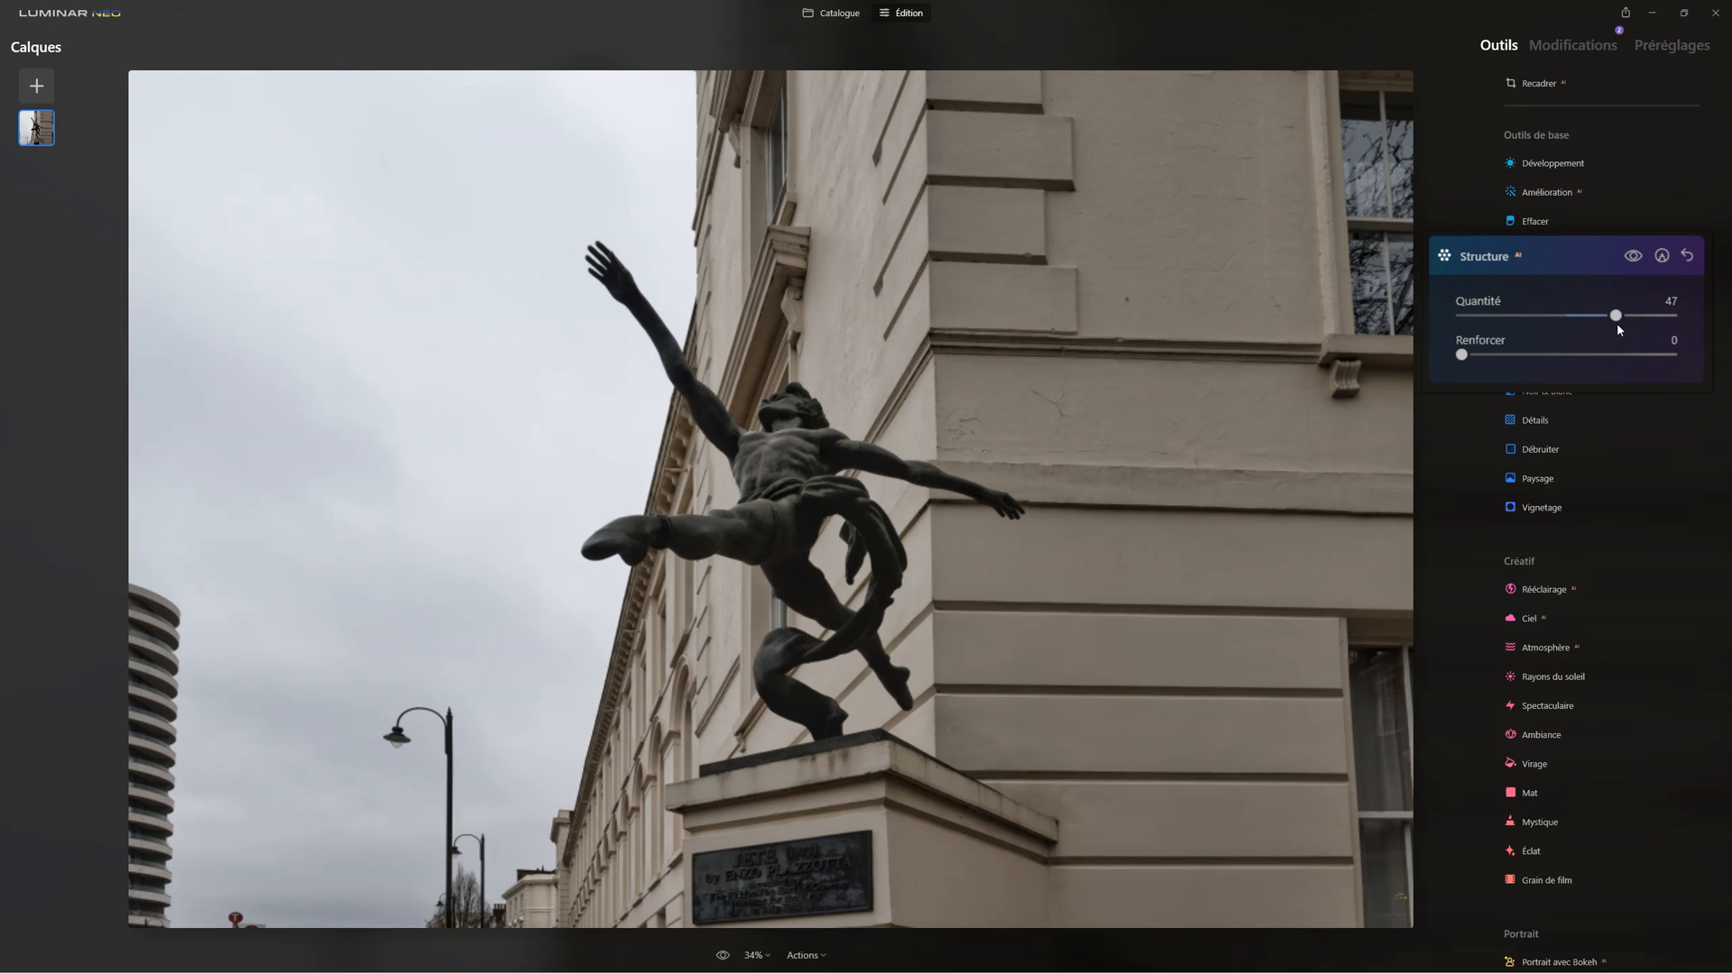
{"action": "left_click_drag", "start_coordinate": [1618, 316], "coordinate": [1646, 318]}
{"action": "left_click", "coordinate": [1513, 262]}
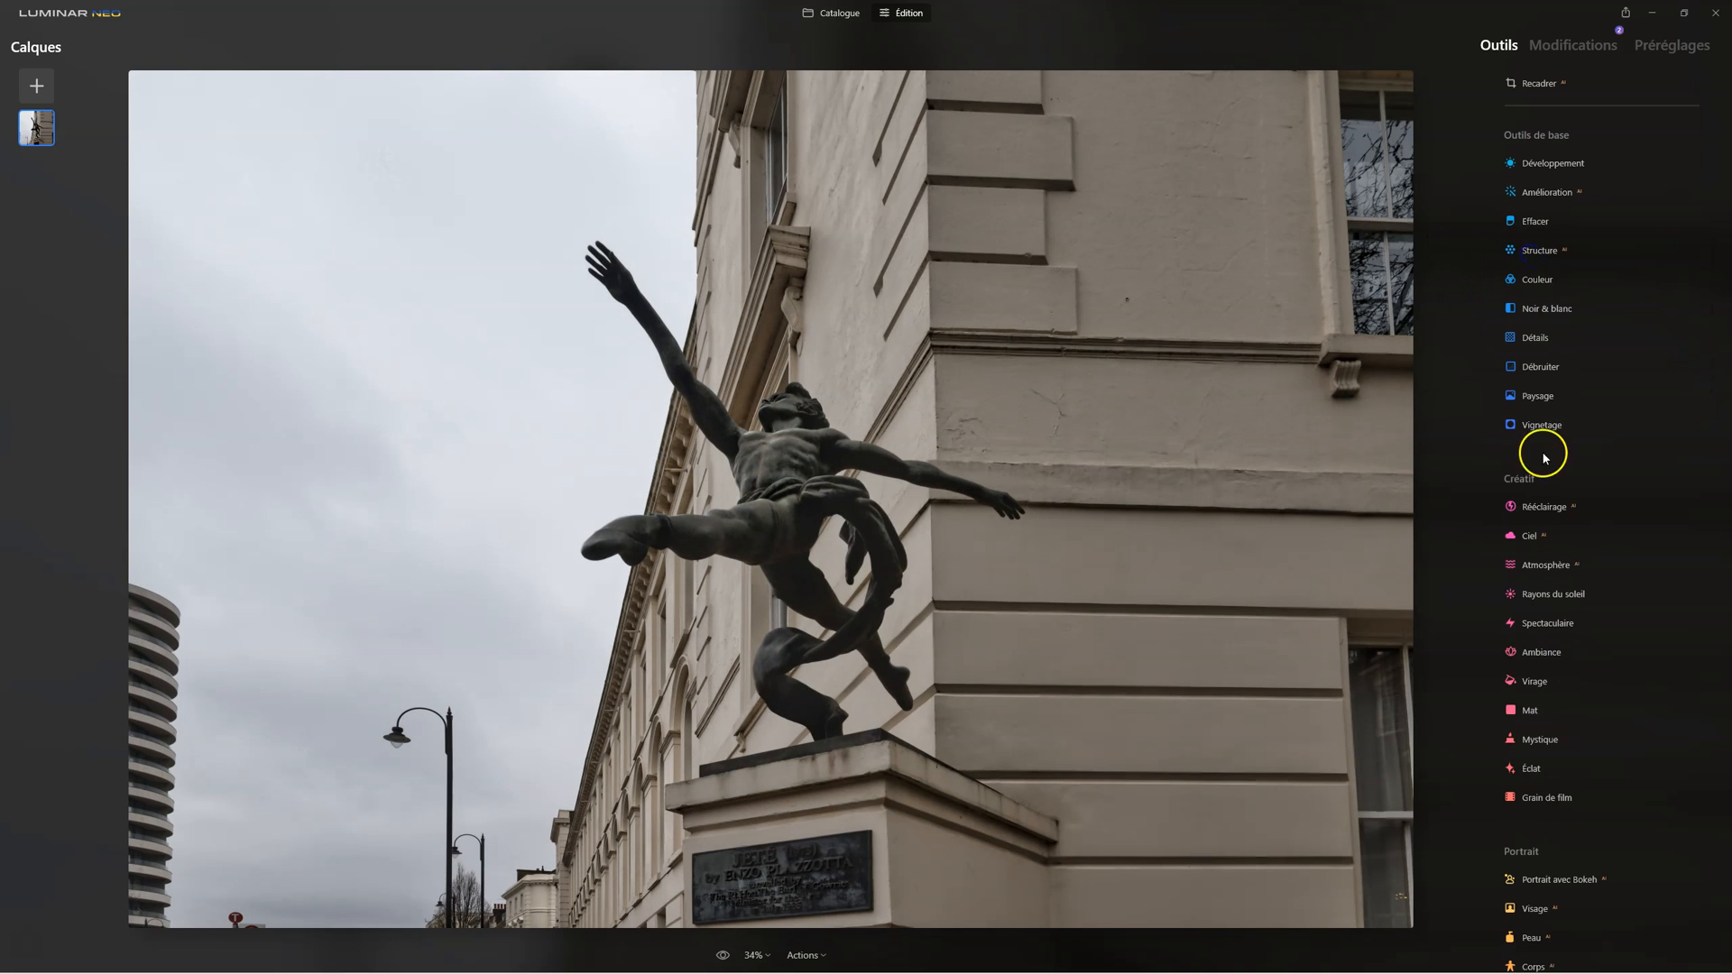
Step: Apply the Spectaculaire effect to the photo with Quantité 58 and Contraste local 68
{"action": "scroll", "coordinate": [1604, 502], "scroll_direction": "down", "scroll_amount": 3}
{"action": "left_click", "coordinate": [1556, 461]}
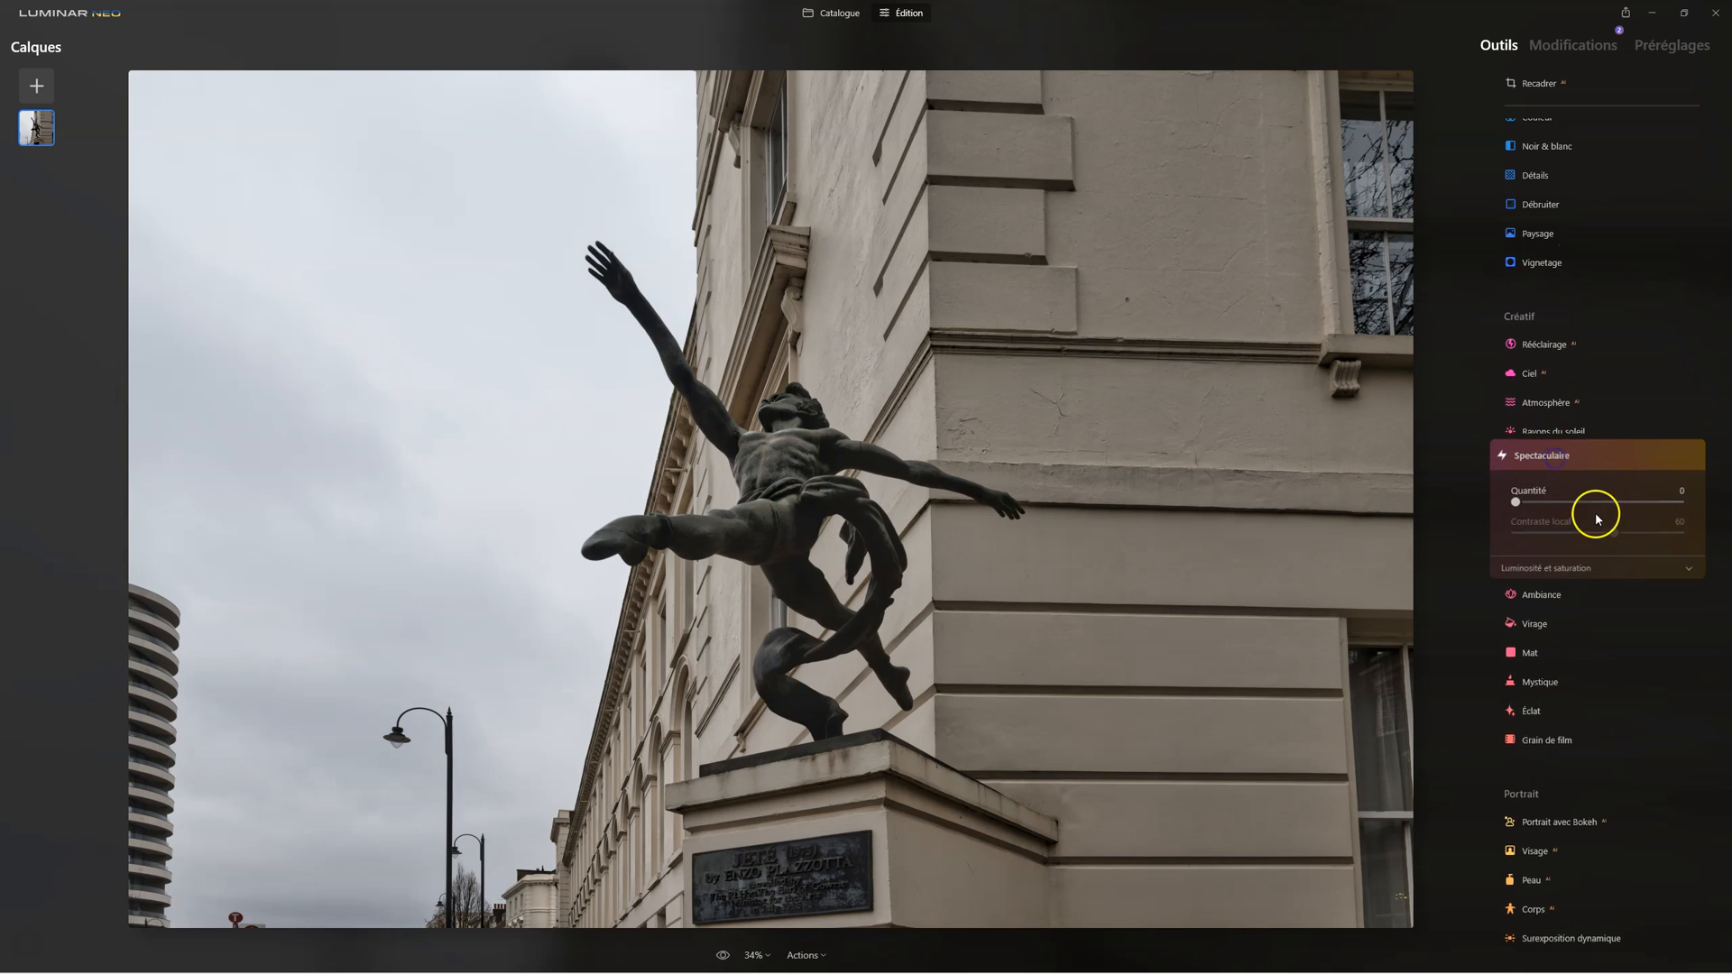
{"action": "left_click_drag", "start_coordinate": [1480, 484], "coordinate": [1585, 475]}
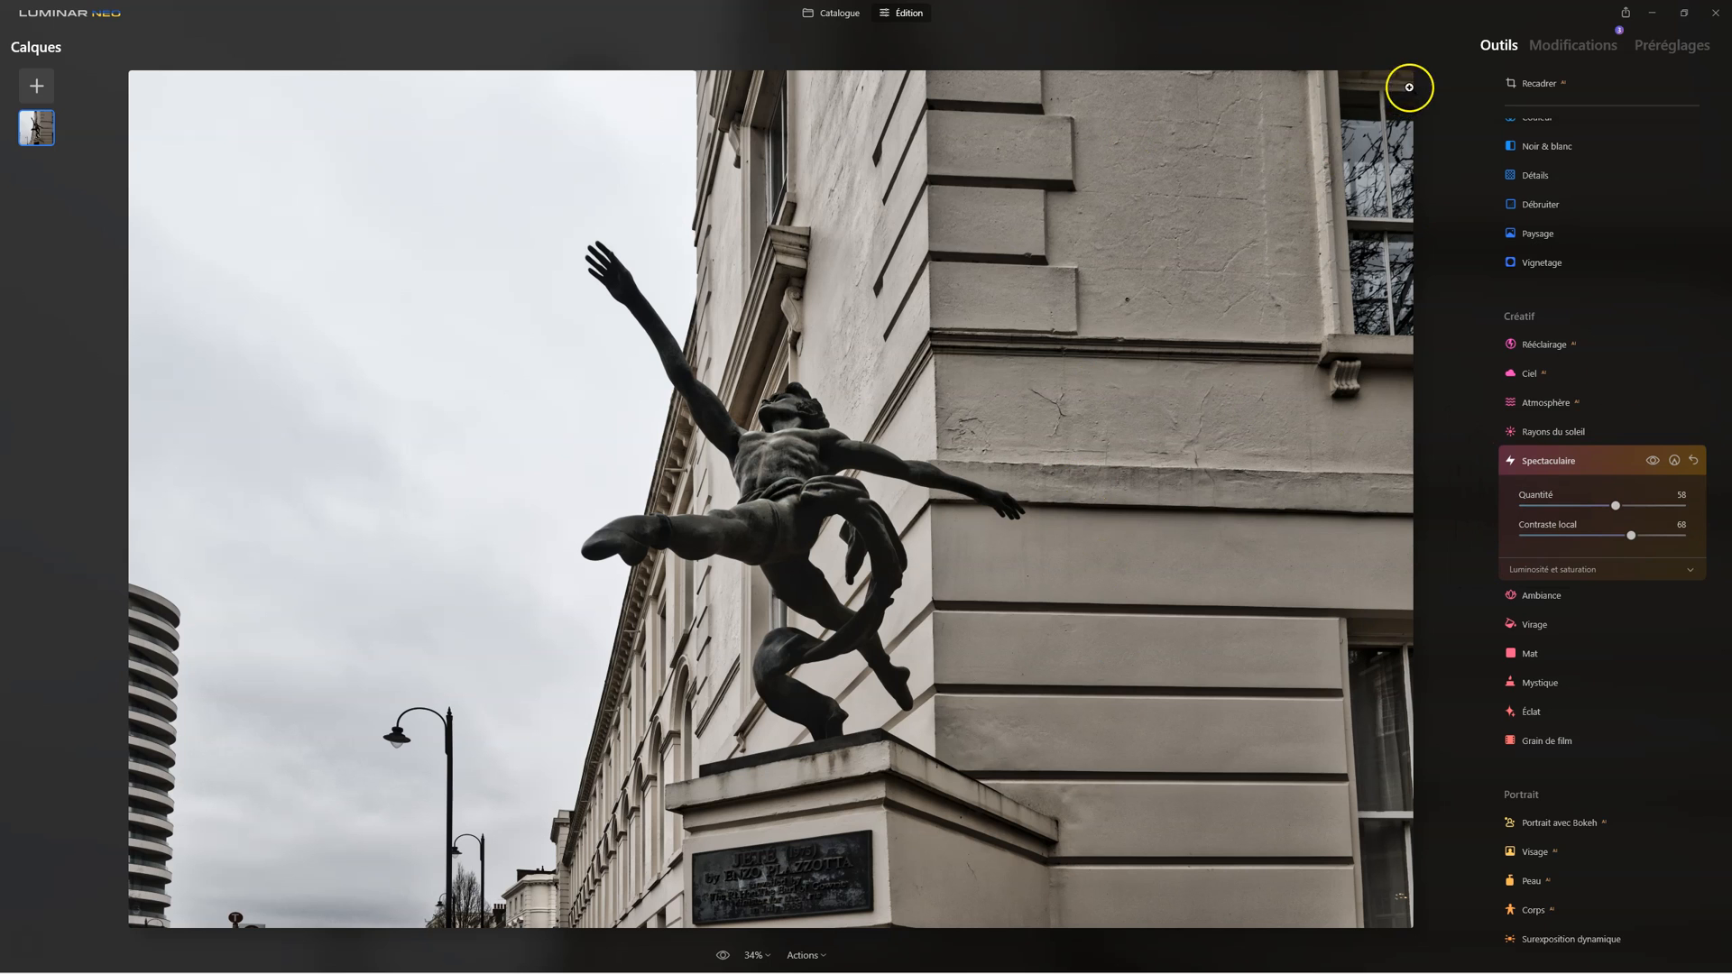
Step: Compare the edited statue photo repeatedly with its version before the edits
{"action": "left_click", "coordinate": [723, 955]}
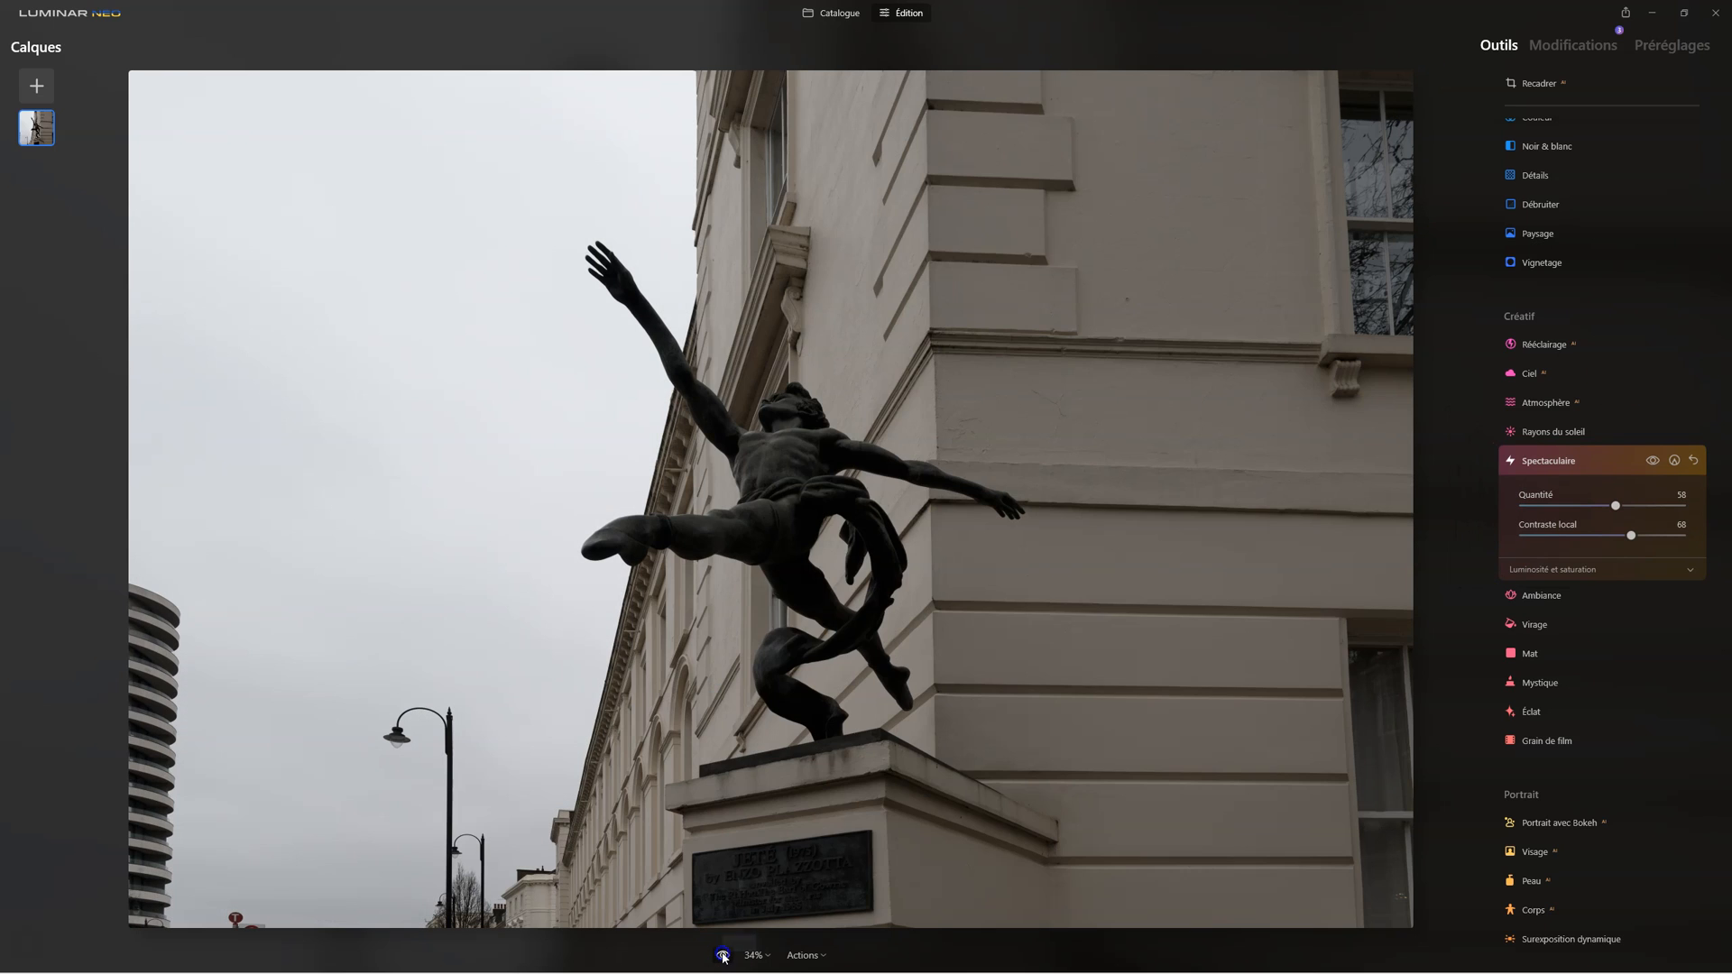
{"action": "left_click", "coordinate": [723, 956]}
{"action": "left_click", "coordinate": [723, 955]}
{"action": "left_click", "coordinate": [723, 956]}
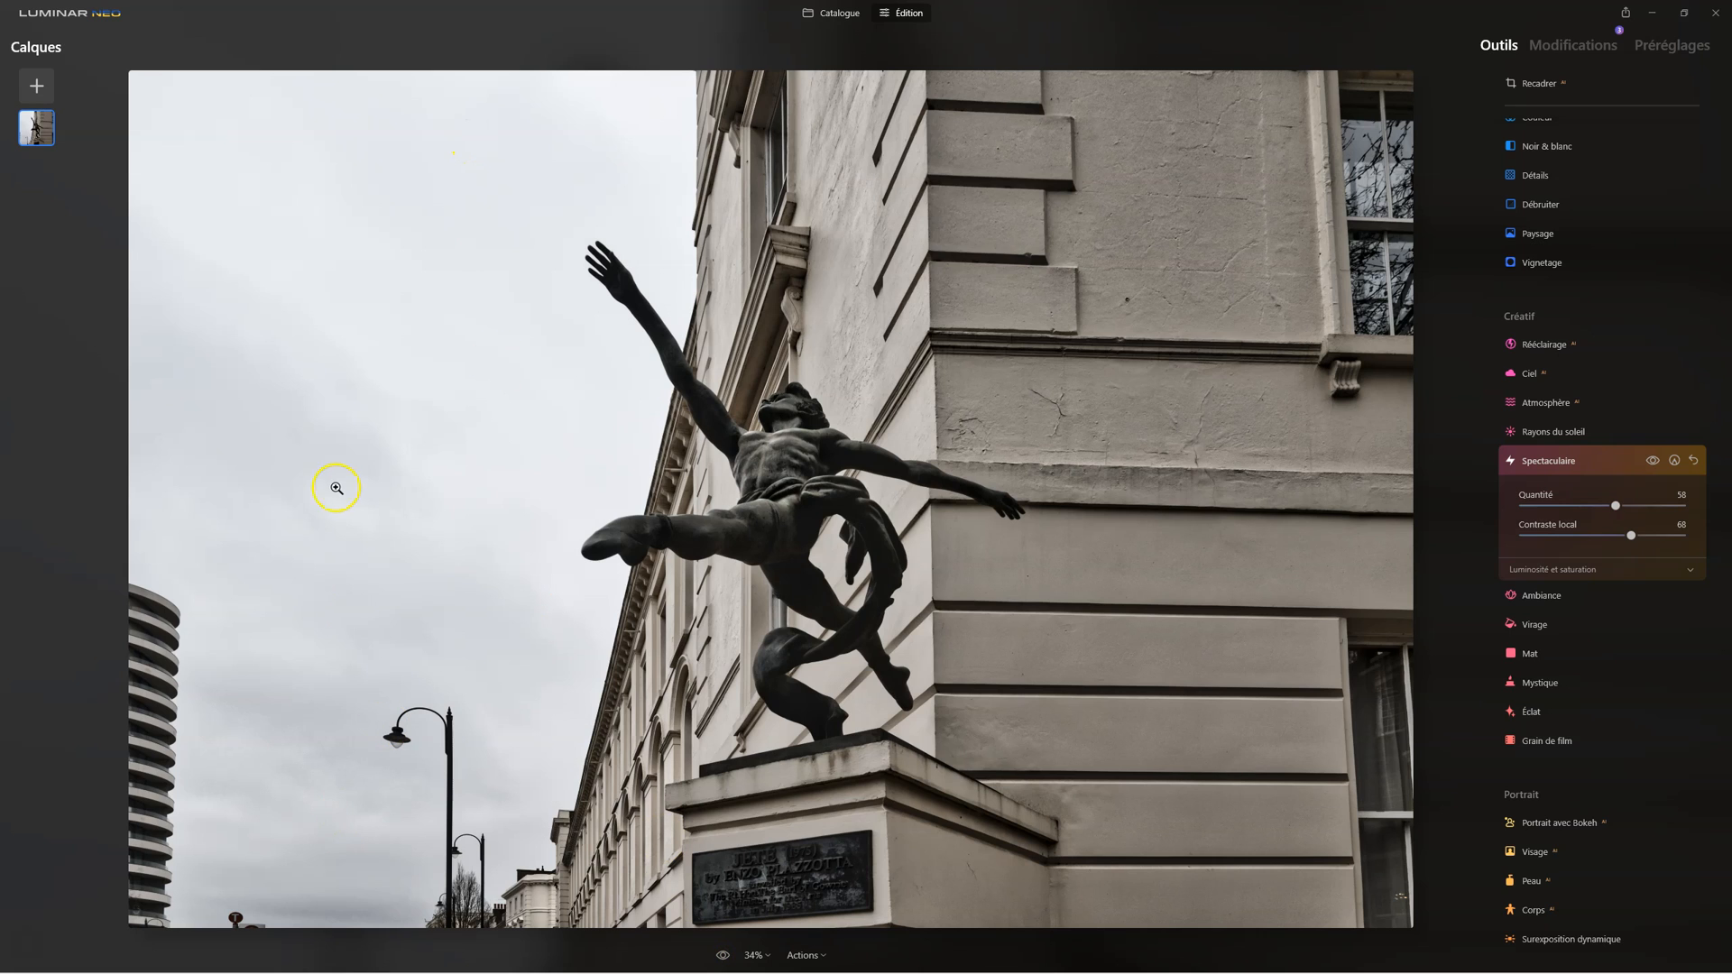
Step: Examine the replacement skies offered by the Ciel tool, from the cloudy daytime skies to the sunset and starry ones
{"action": "left_click", "coordinate": [1548, 430]}
{"action": "left_click", "coordinate": [1531, 373]}
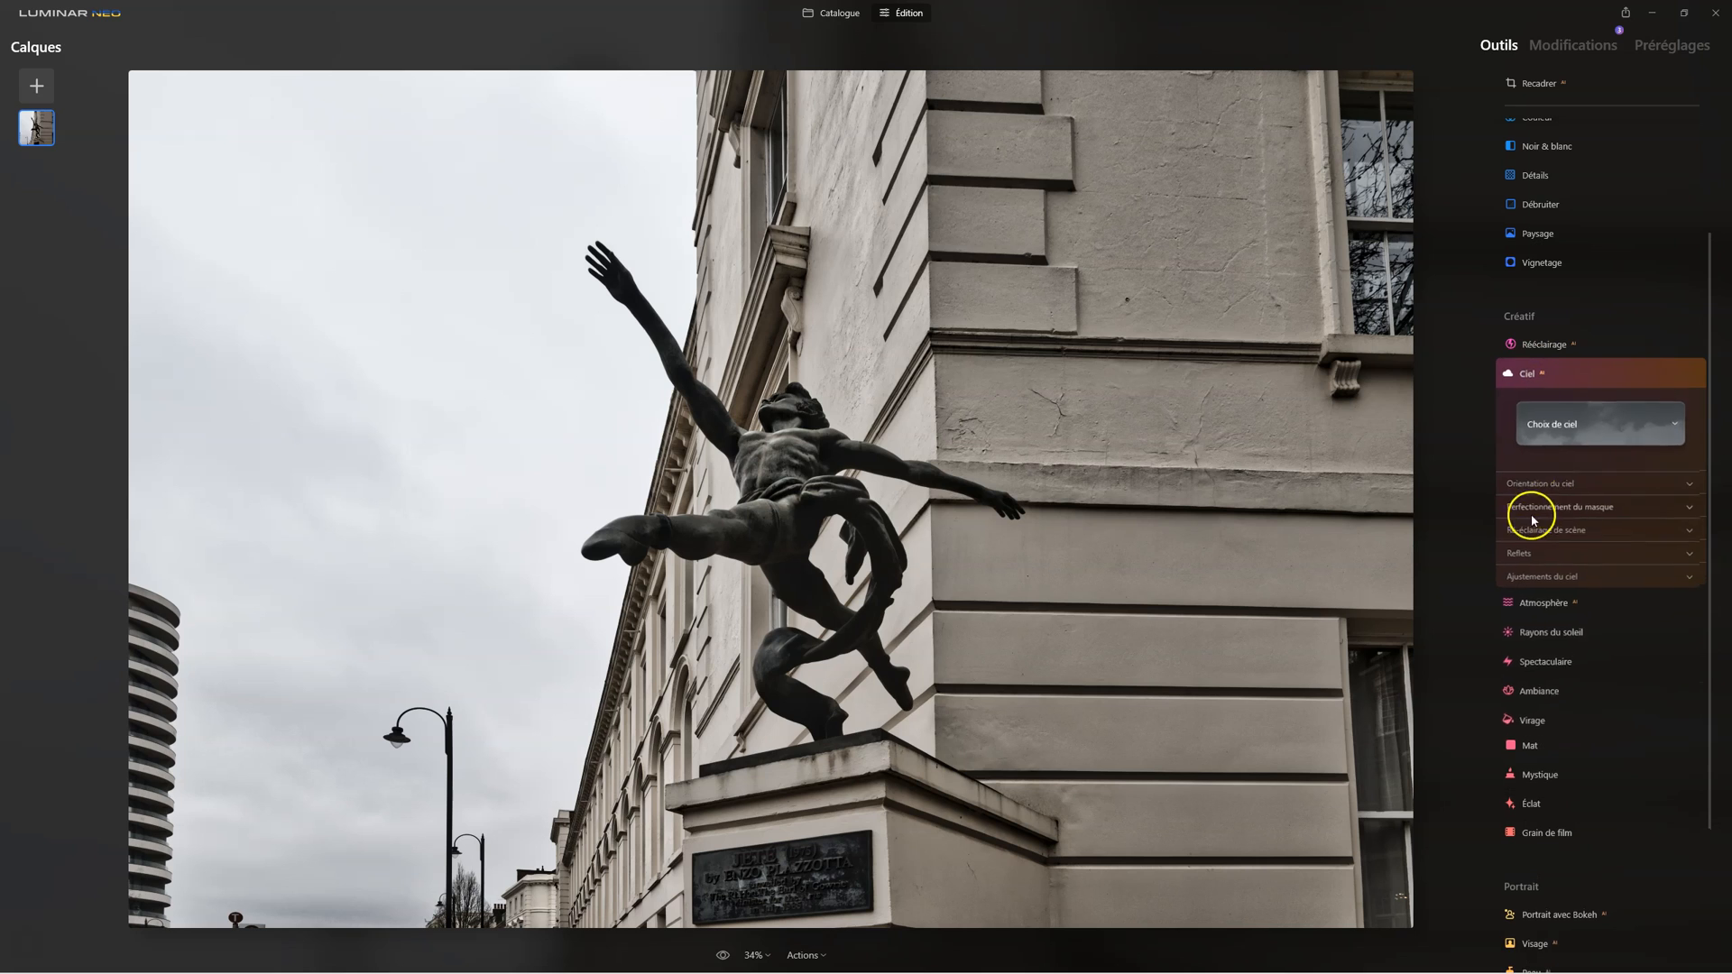
{"action": "left_click", "coordinate": [1518, 443]}
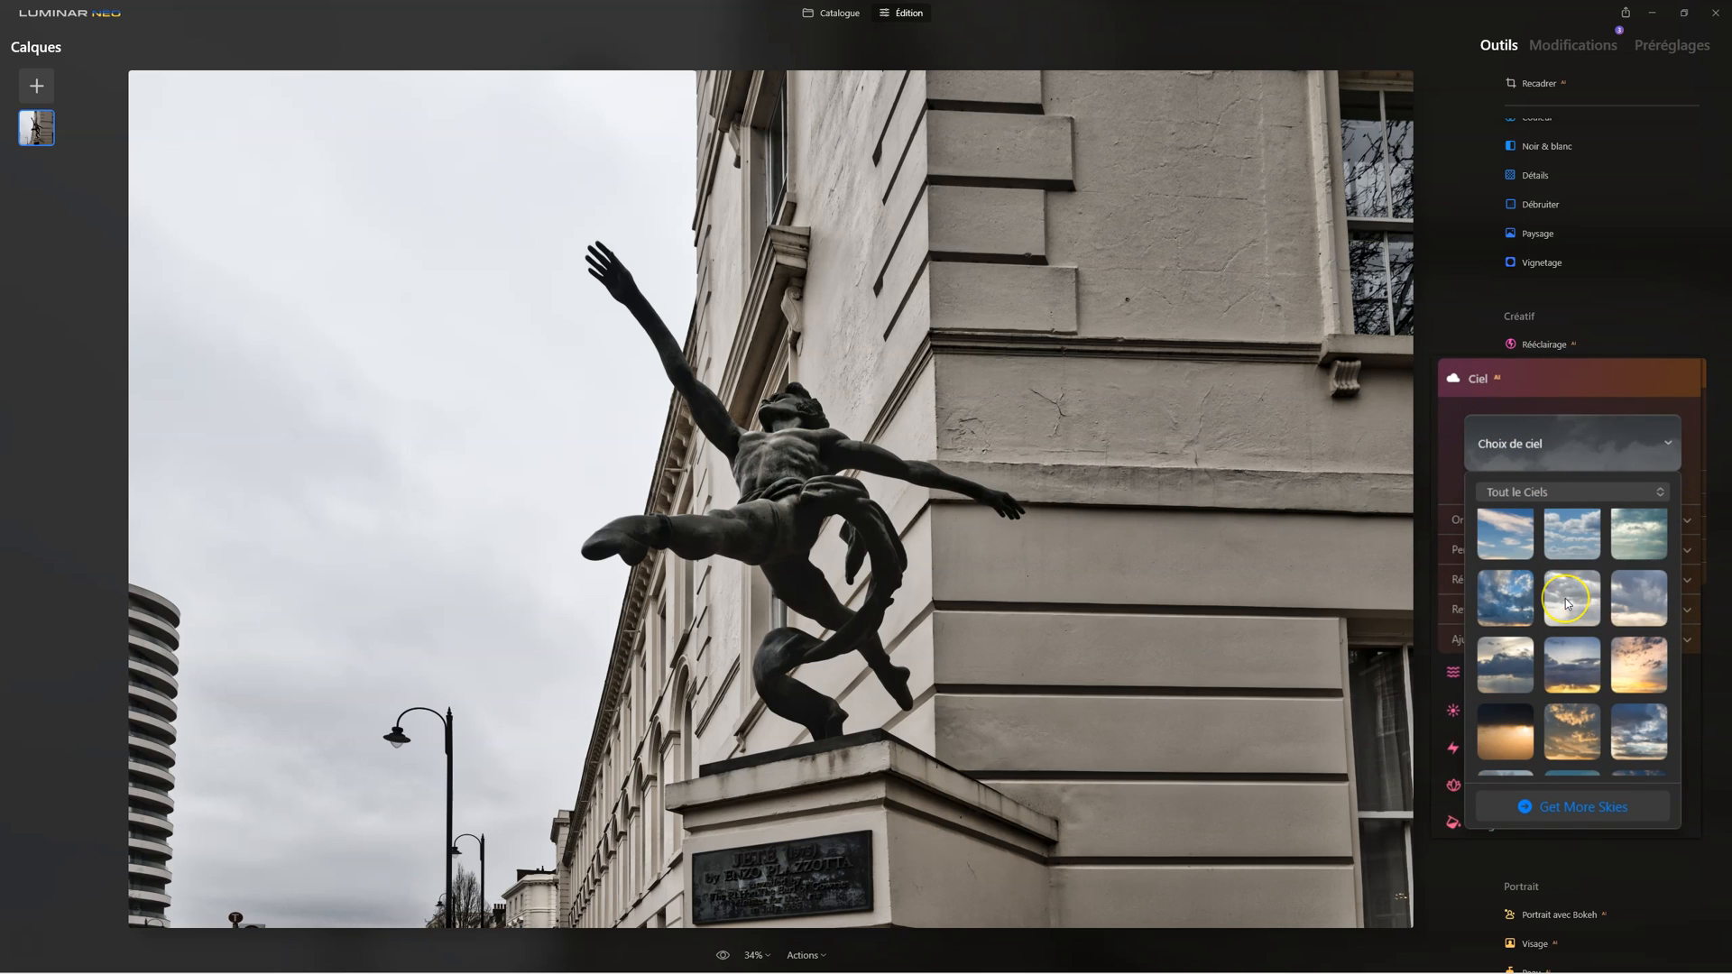
{"action": "scroll", "coordinate": [1574, 602], "scroll_direction": "down", "scroll_amount": 1}
{"action": "scroll", "coordinate": [1567, 605], "scroll_direction": "down", "scroll_amount": 3}
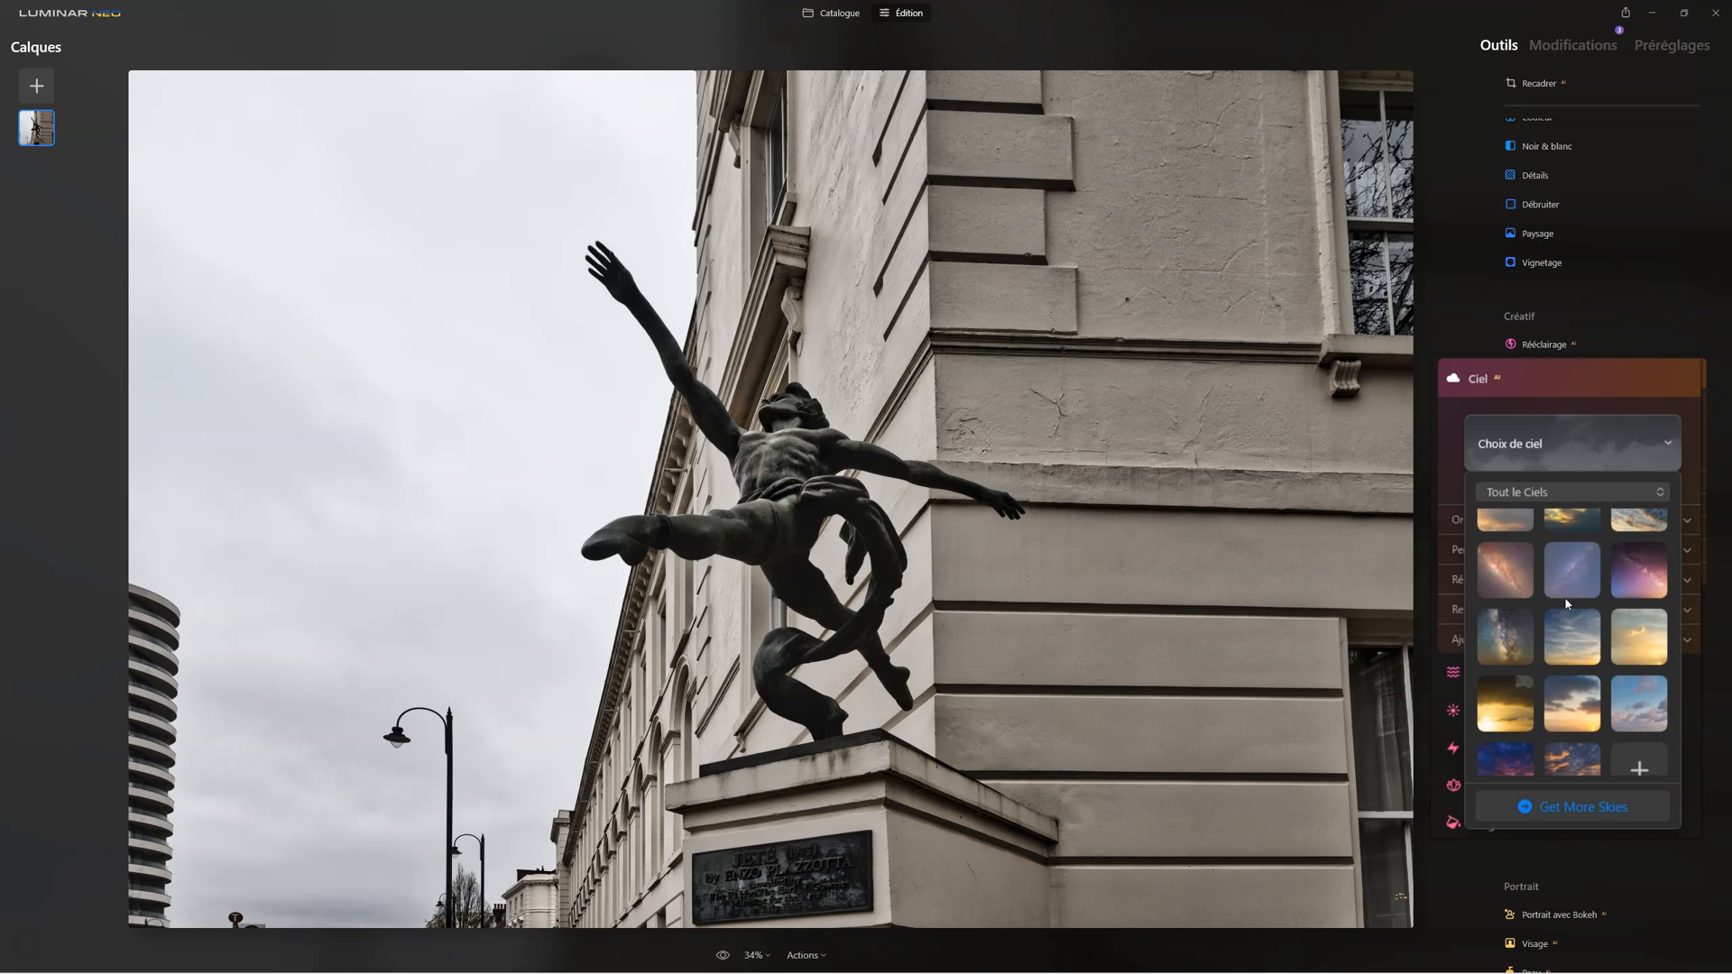
{"action": "scroll", "coordinate": [1566, 598], "scroll_direction": "up", "scroll_amount": 5}
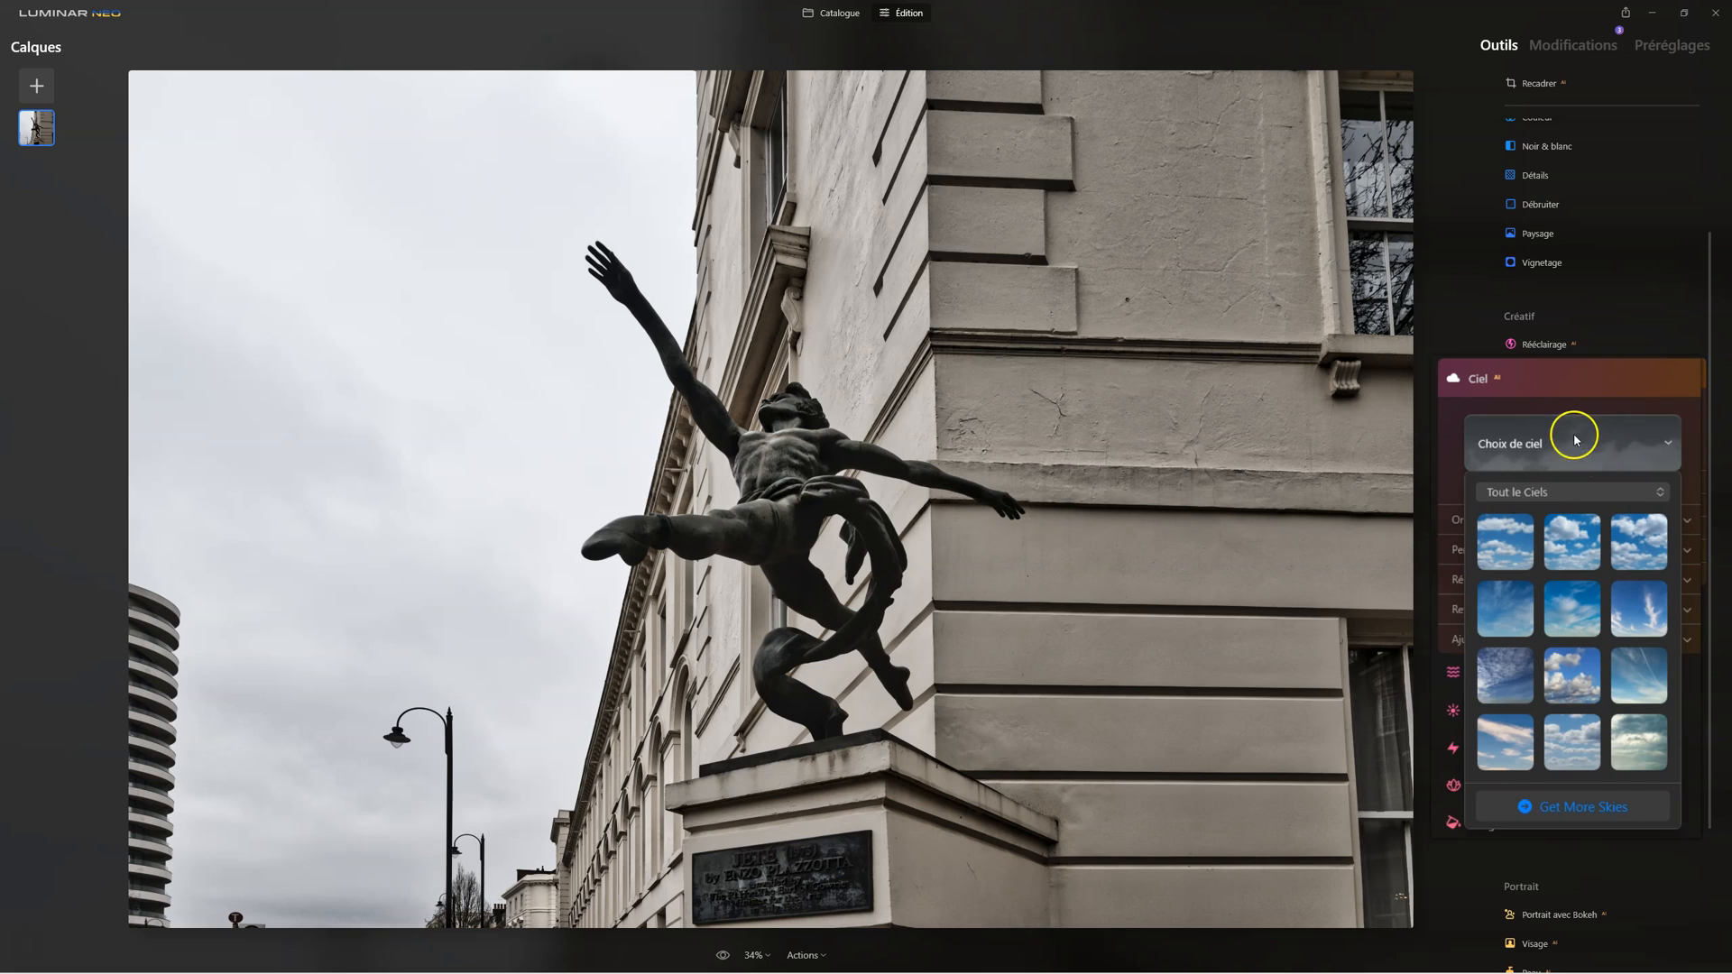
{"action": "left_click", "coordinate": [1591, 400]}
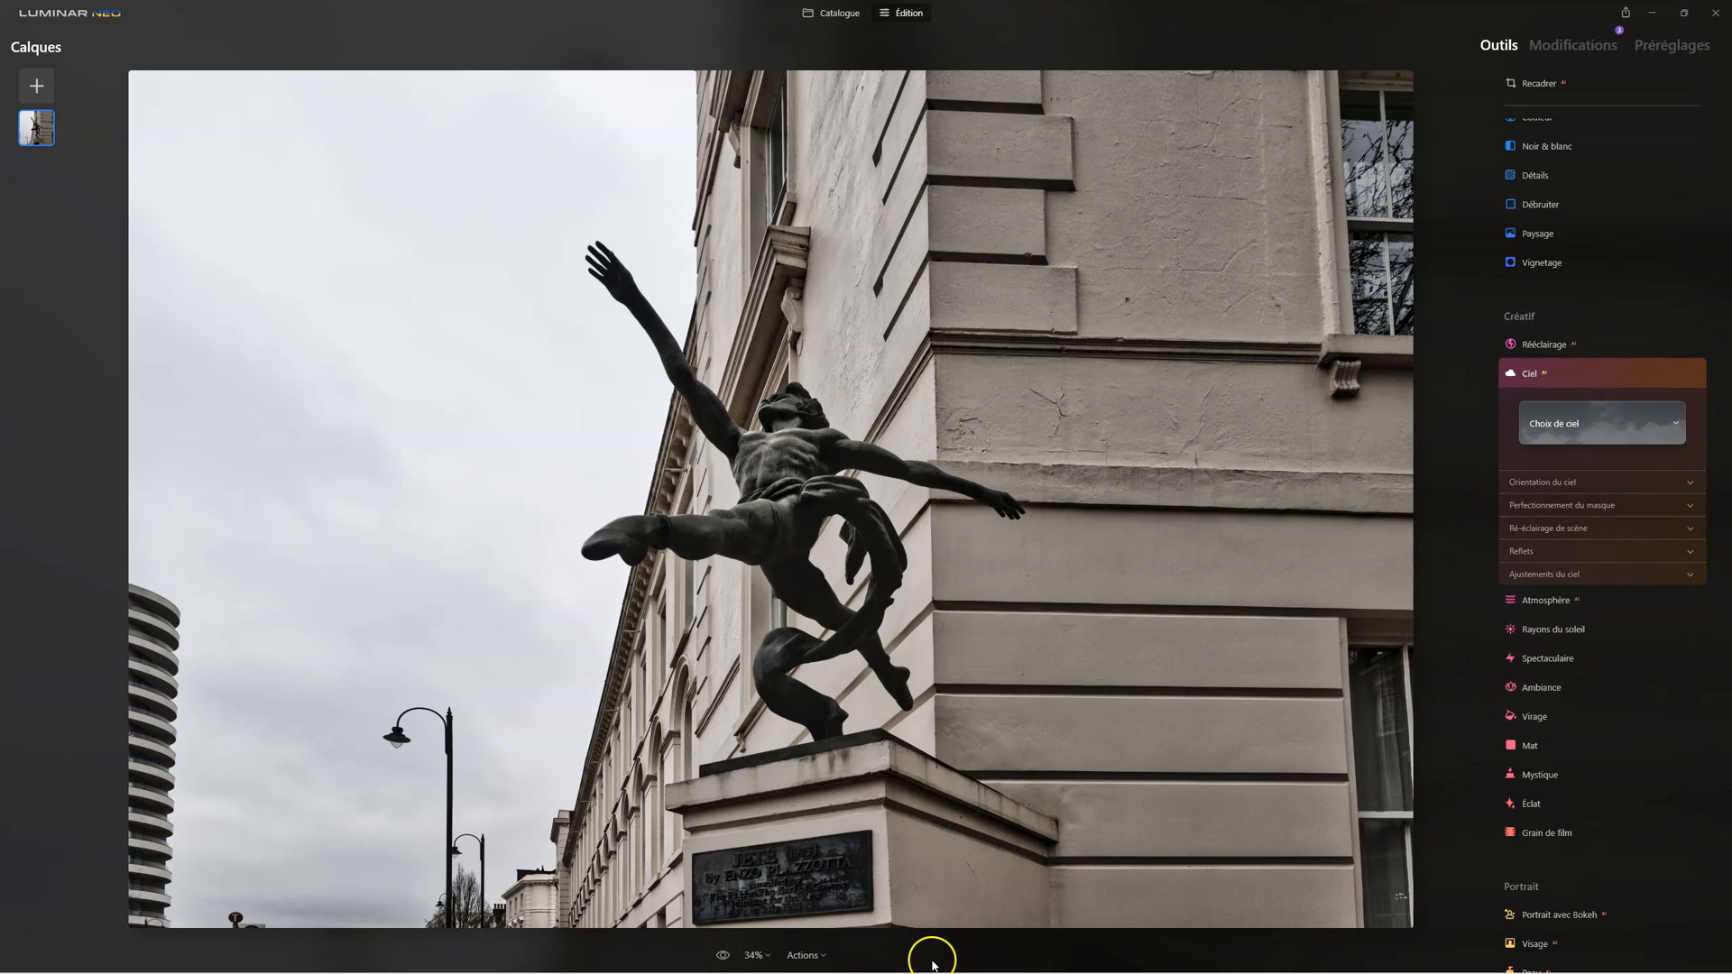
Step: Switch to Chrome and open the photographer's packs-gratuits web page
{"action": "mouse_move", "coordinate": [930, 967]}
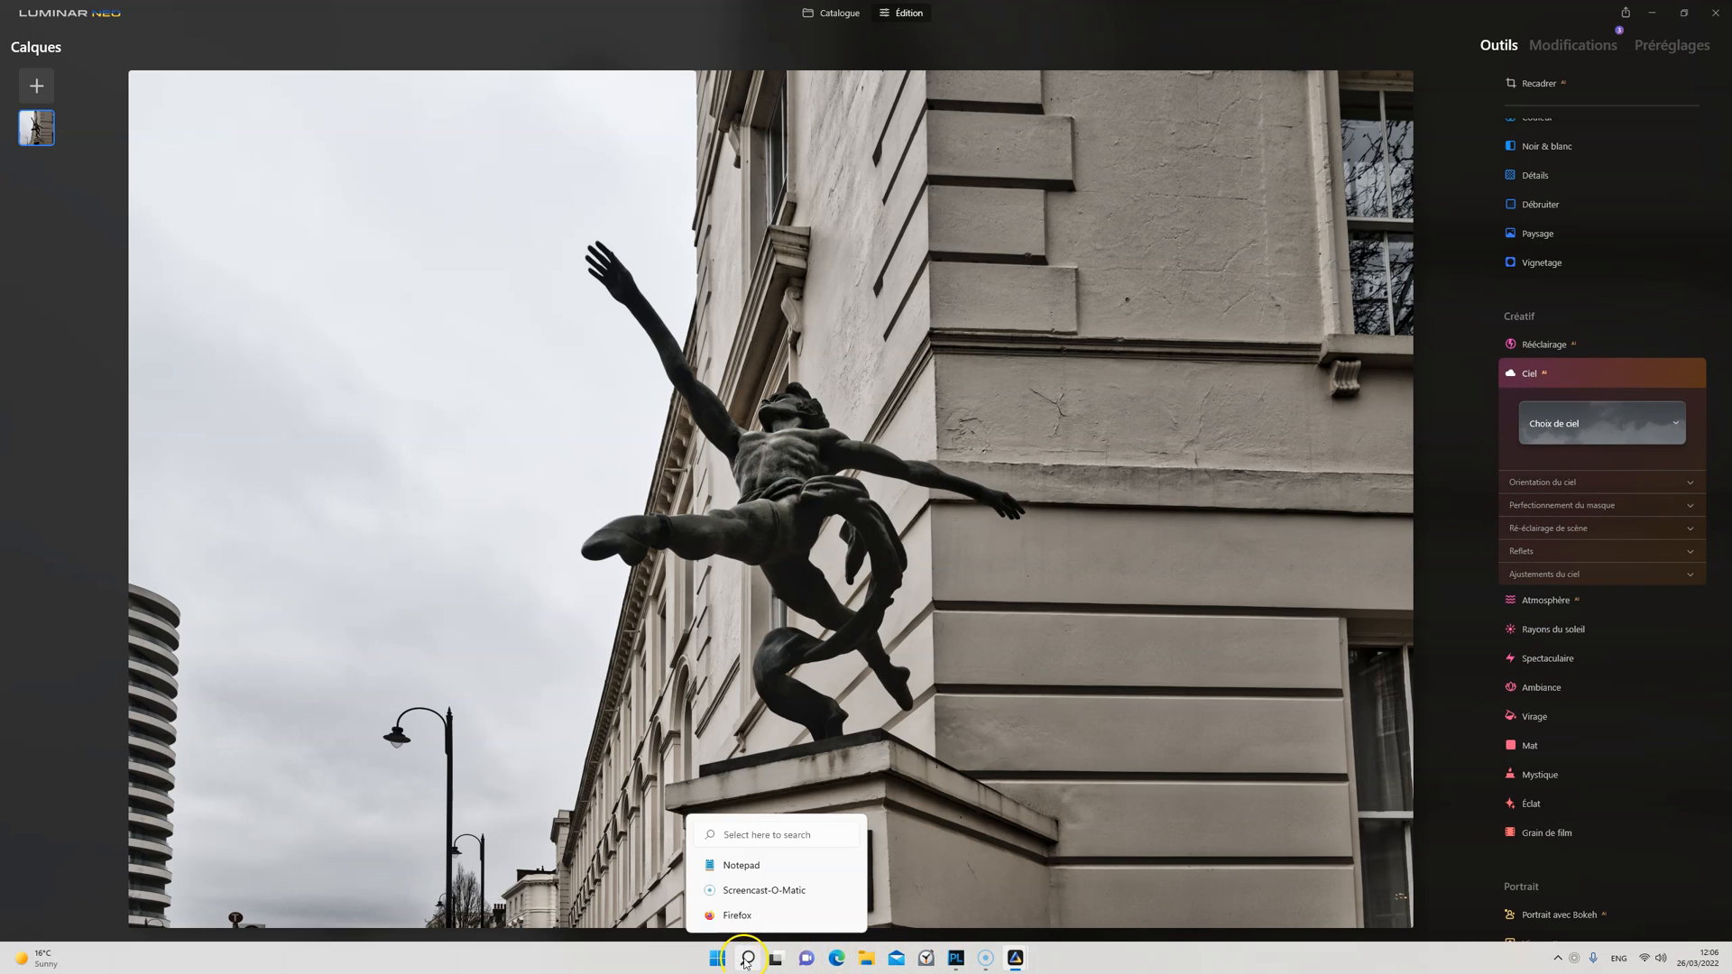
{"action": "left_click", "coordinate": [745, 964]}
{"action": "left_click", "coordinate": [679, 635]}
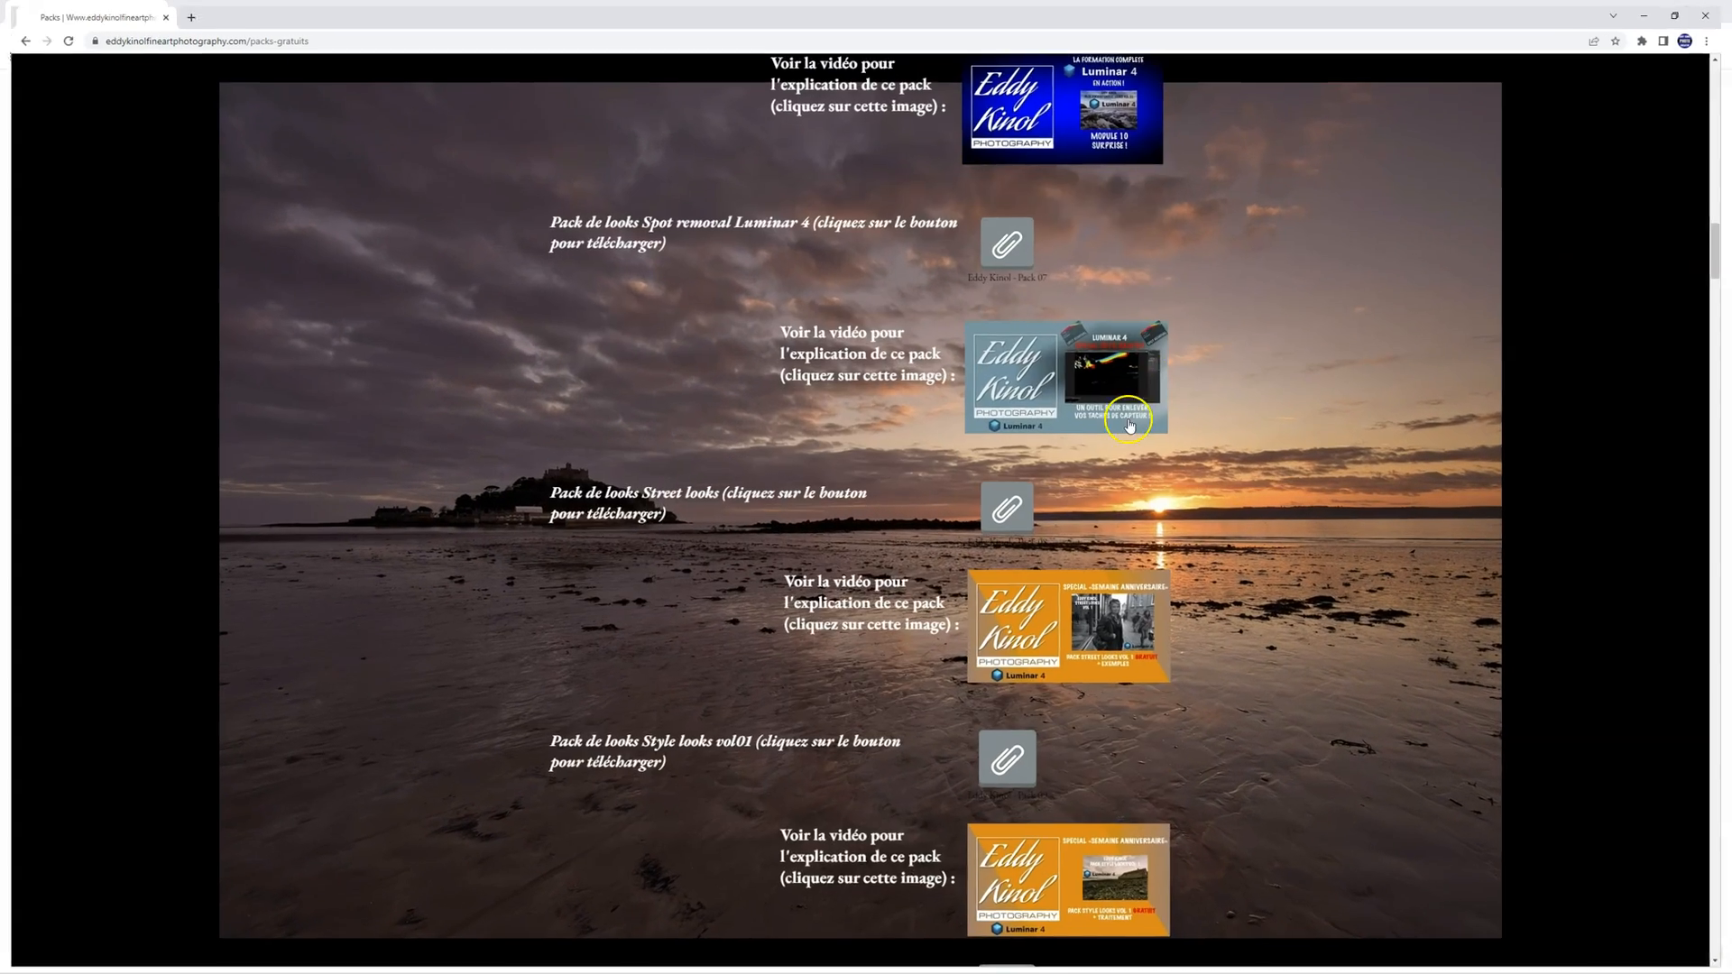
Step: Find the free sky pack Dramatic Skies ("Pack de ciels GRATUIT") on the packs-gratuits page and download its zip file
{"action": "scroll", "coordinate": [1264, 466], "scroll_direction": "down", "scroll_amount": 10}
{"action": "scroll", "coordinate": [1264, 466], "scroll_direction": "down", "scroll_amount": 10}
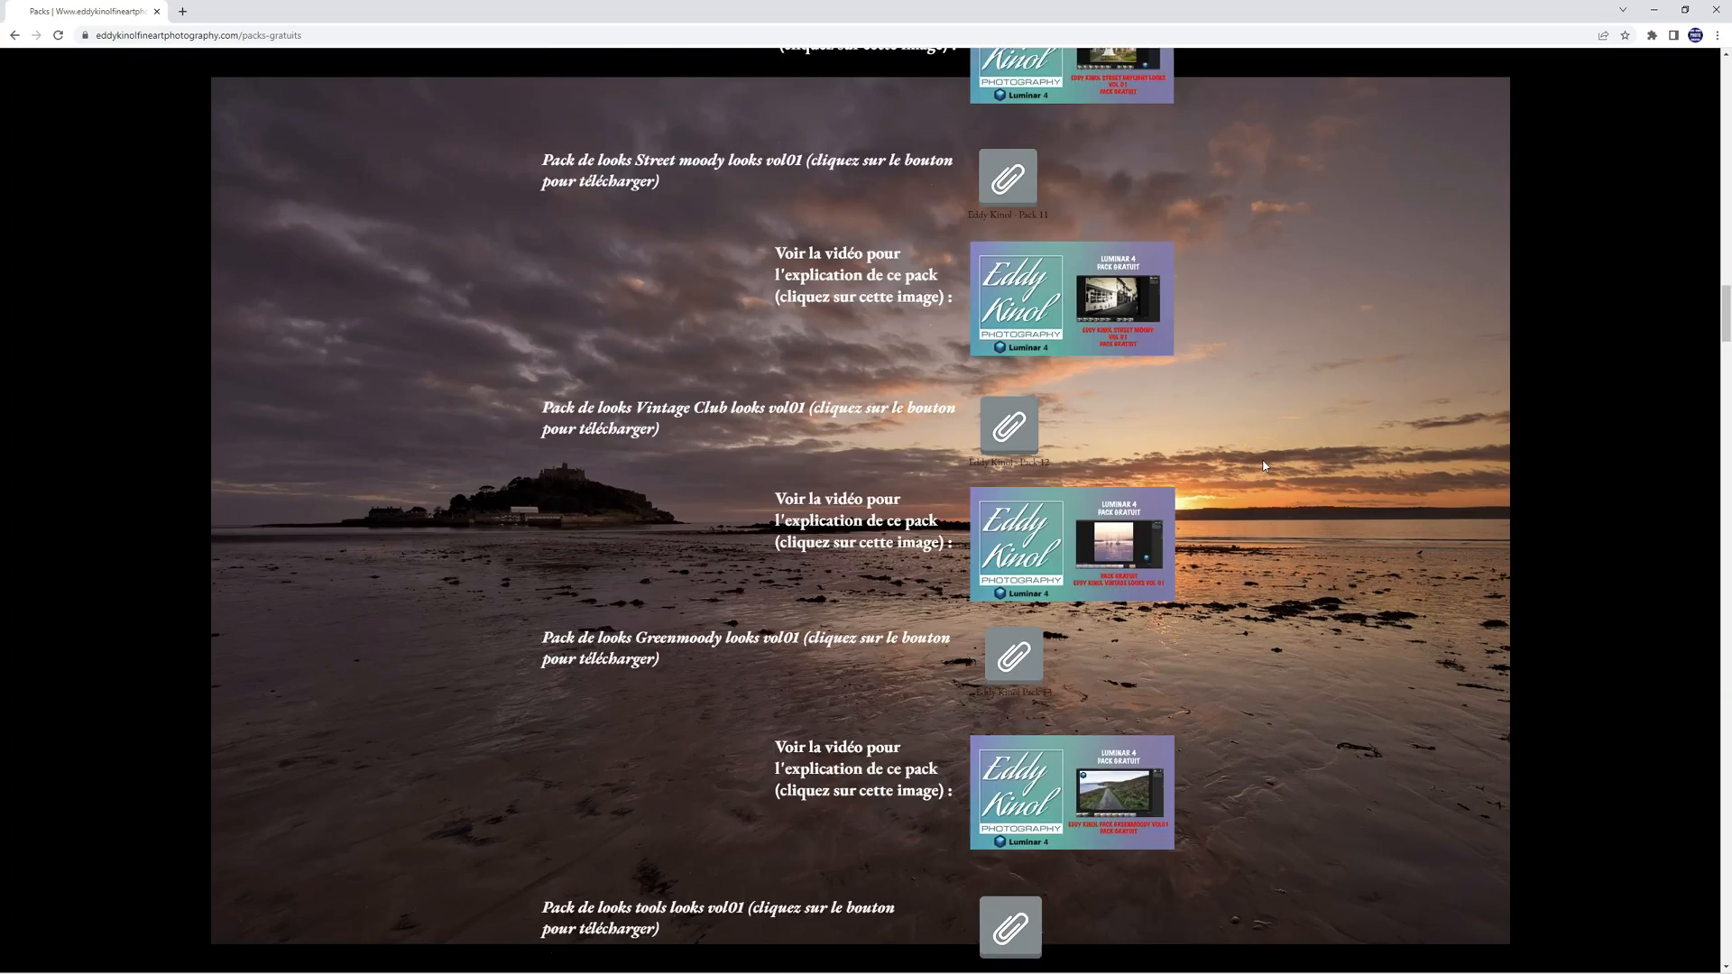
{"action": "scroll", "coordinate": [1264, 467], "scroll_direction": "down", "scroll_amount": 10}
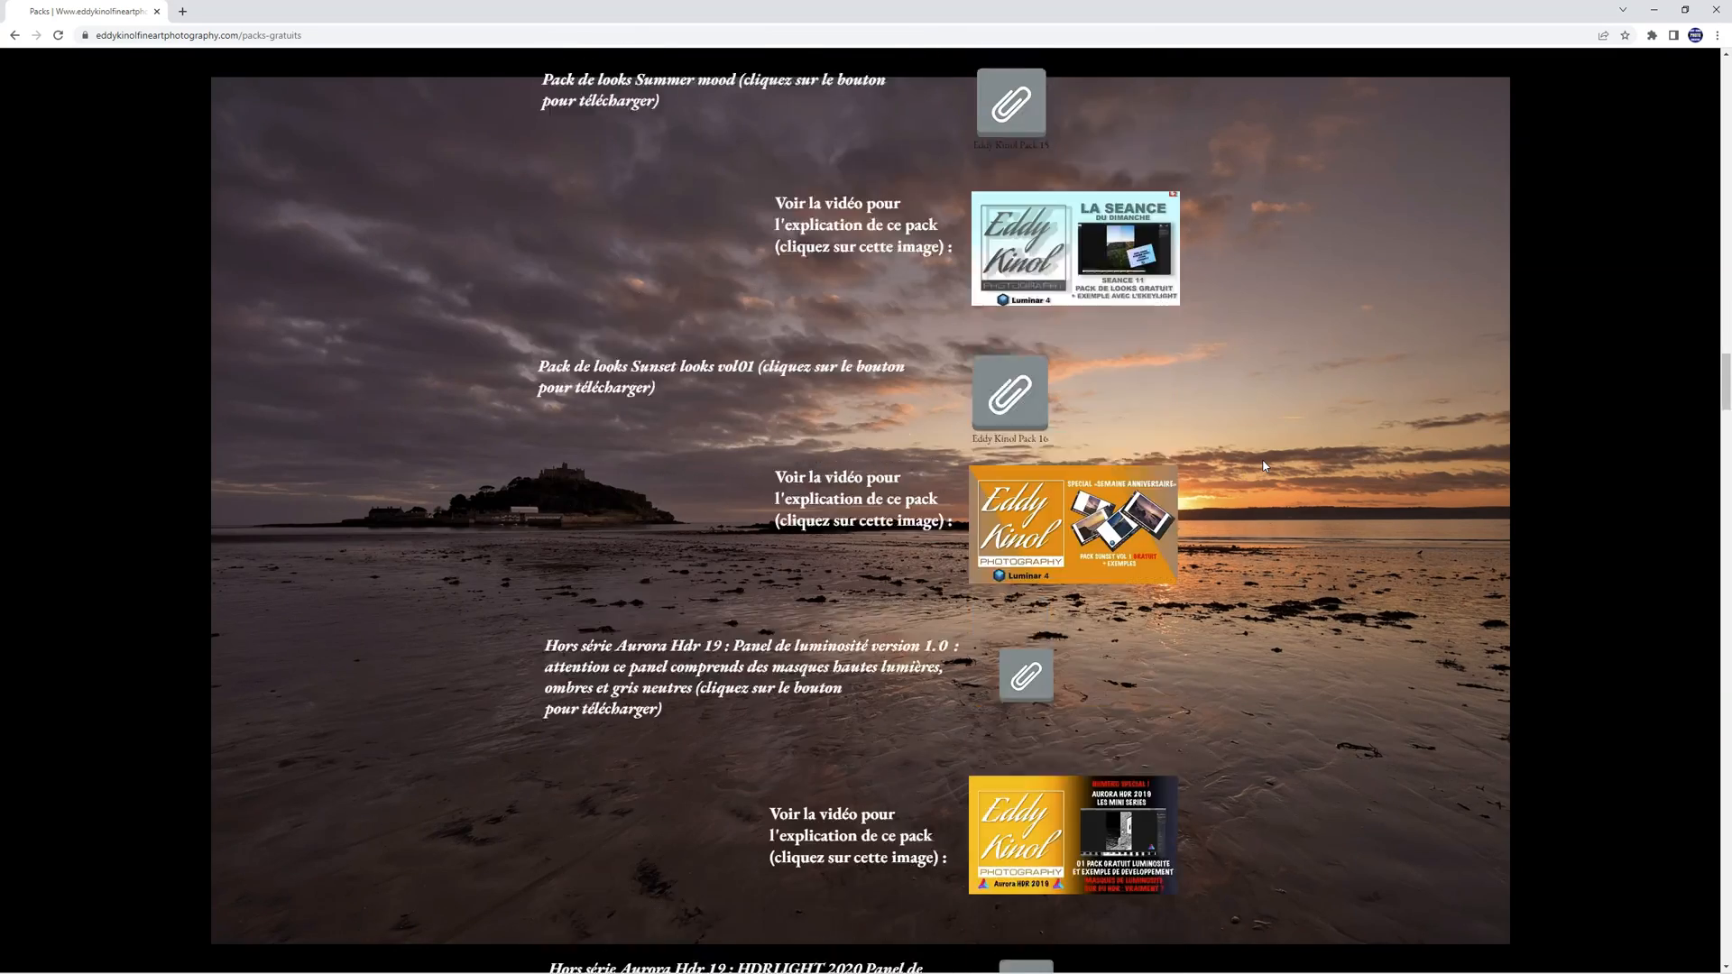
{"action": "scroll", "coordinate": [1264, 463], "scroll_direction": "down", "scroll_amount": 10}
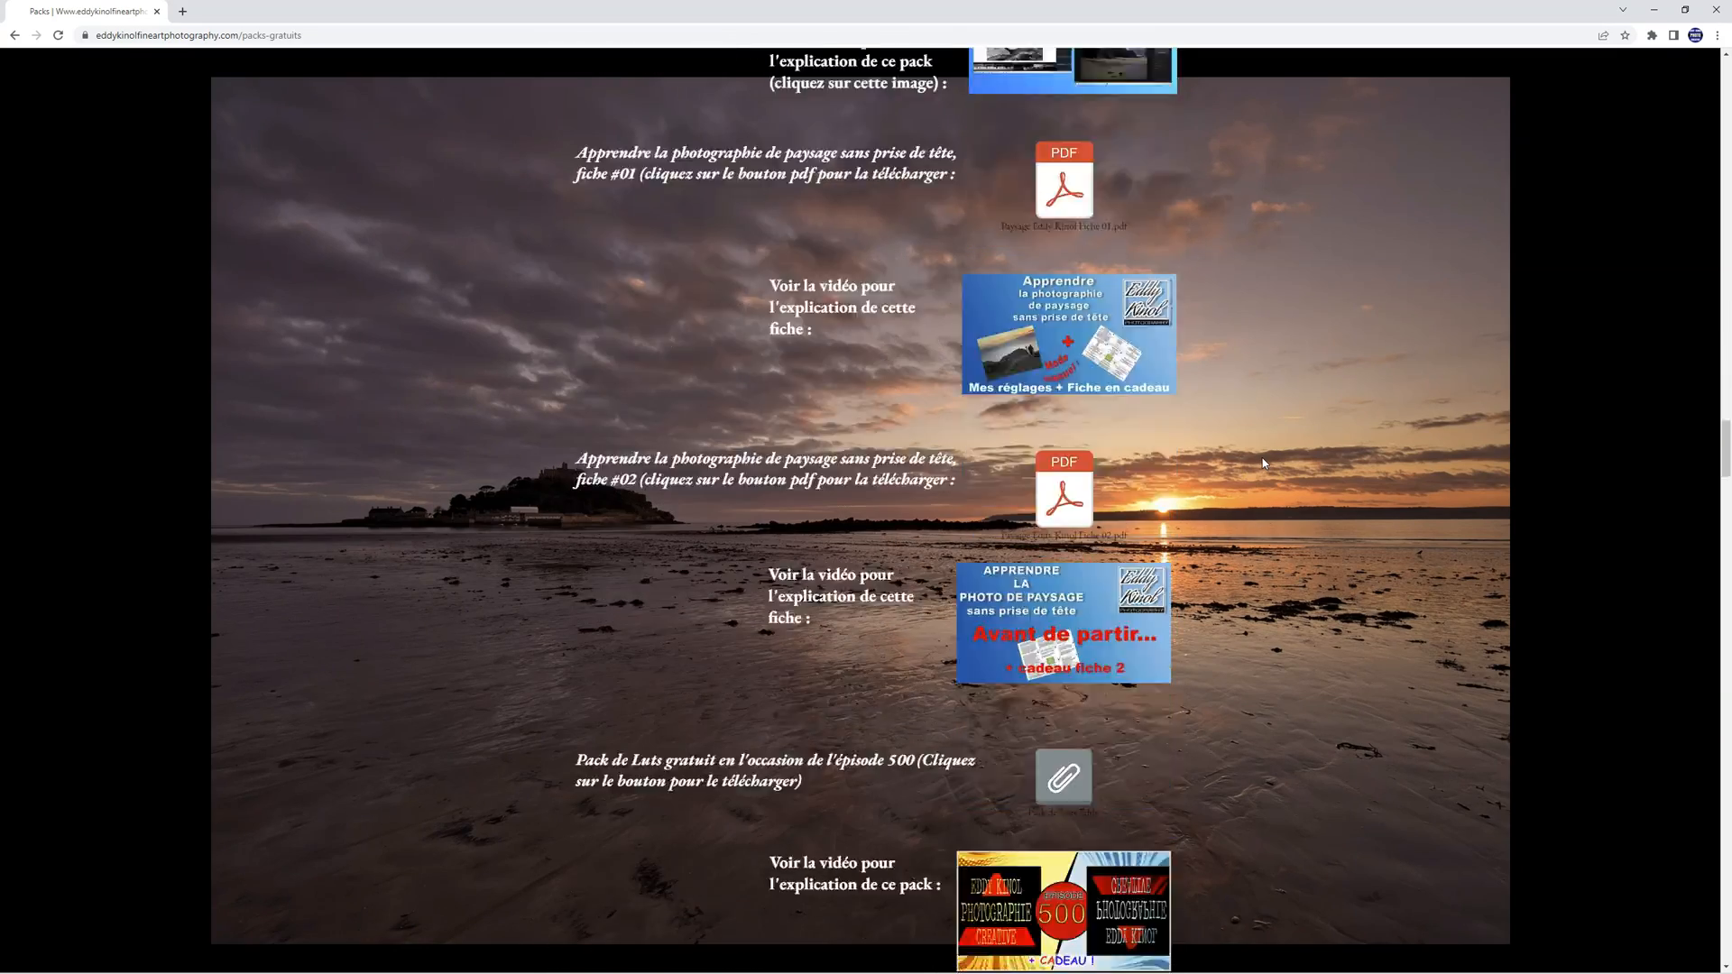
{"action": "scroll", "coordinate": [1264, 463], "scroll_direction": "down", "scroll_amount": 6}
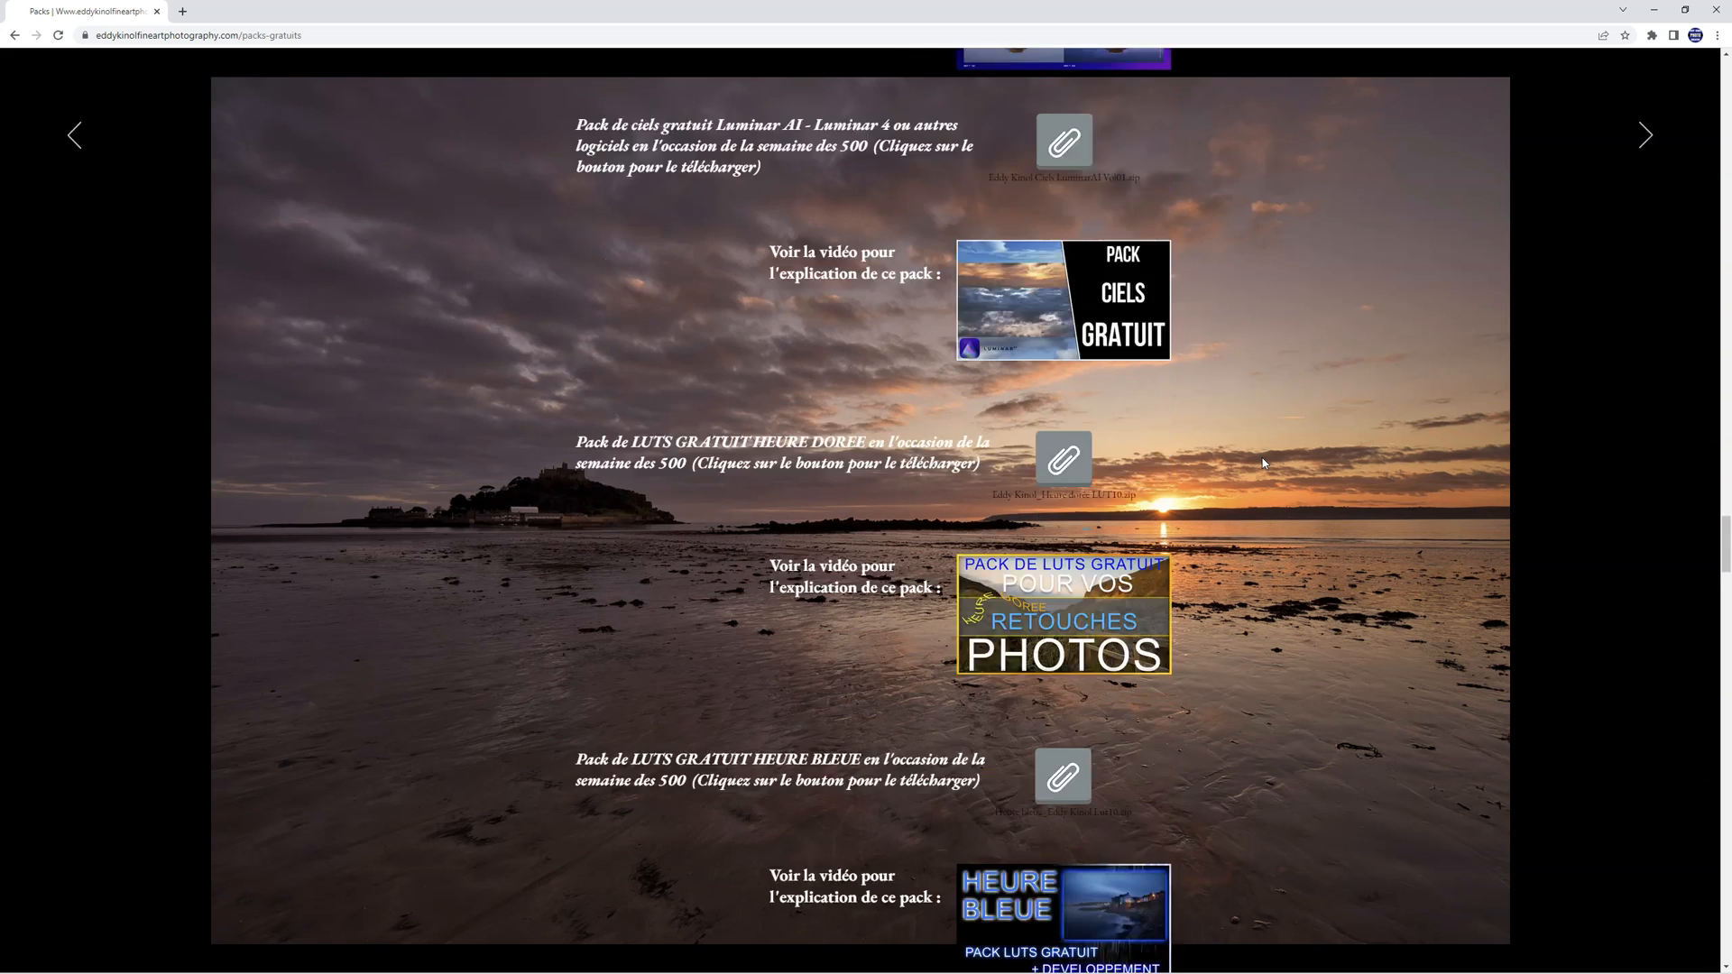
{"action": "left_click", "coordinate": [1264, 445]}
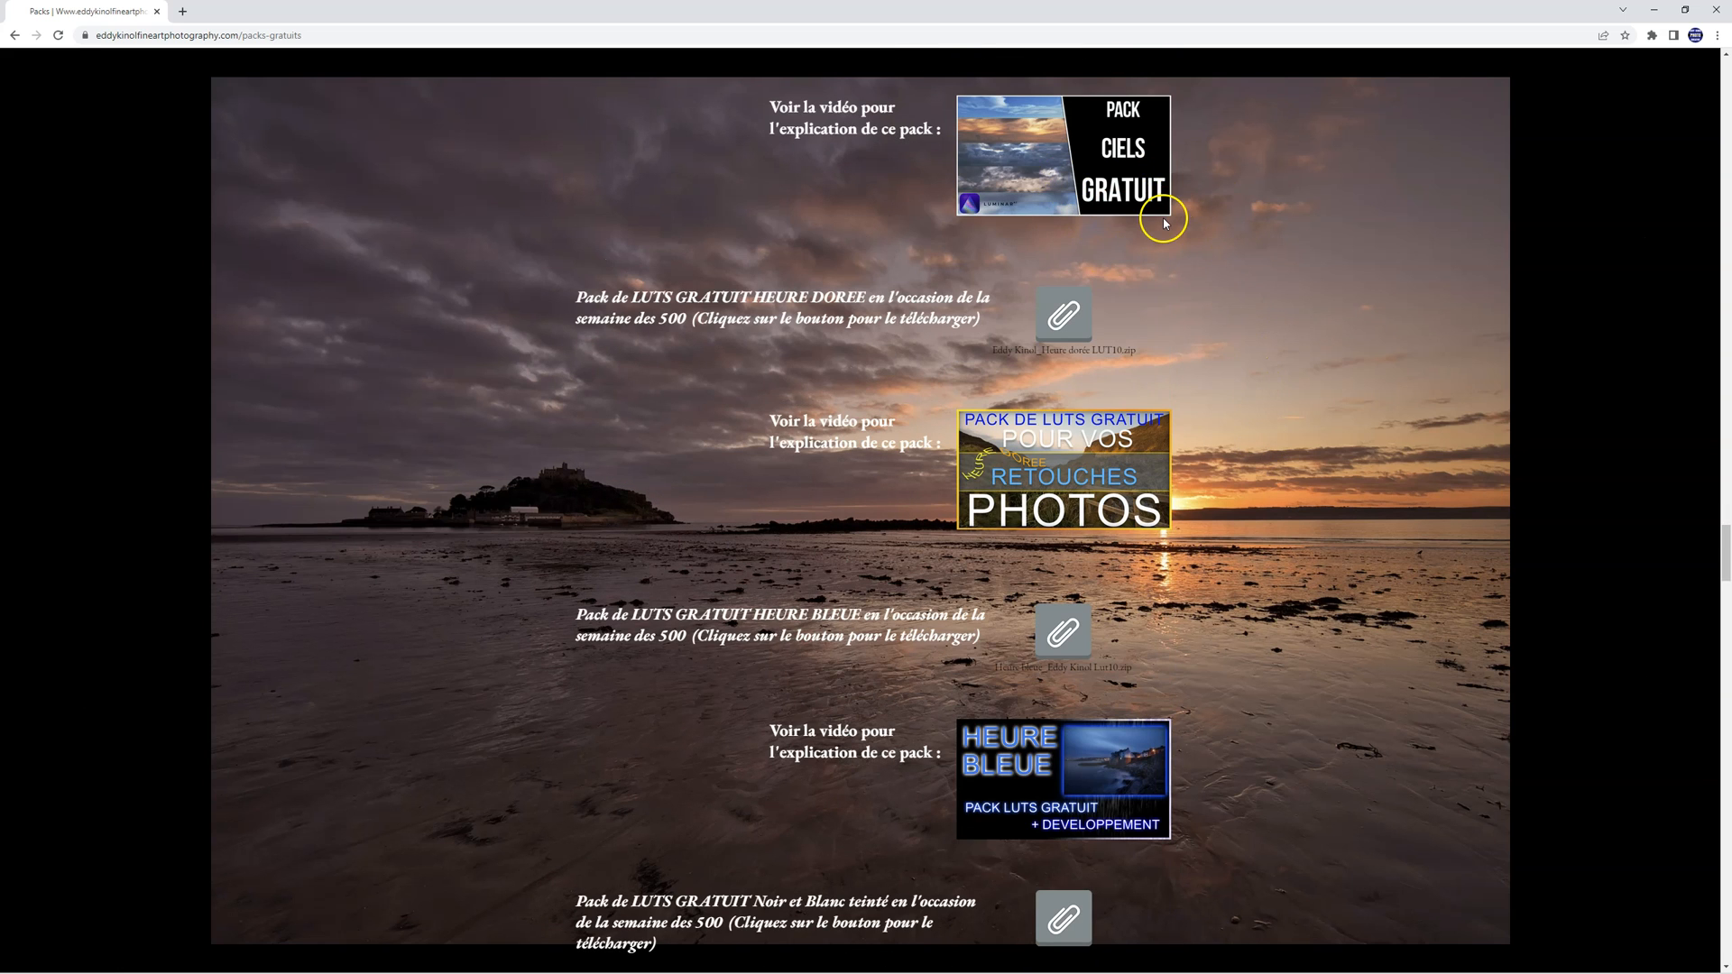
{"action": "scroll", "coordinate": [1309, 464], "scroll_direction": "down", "scroll_amount": 14}
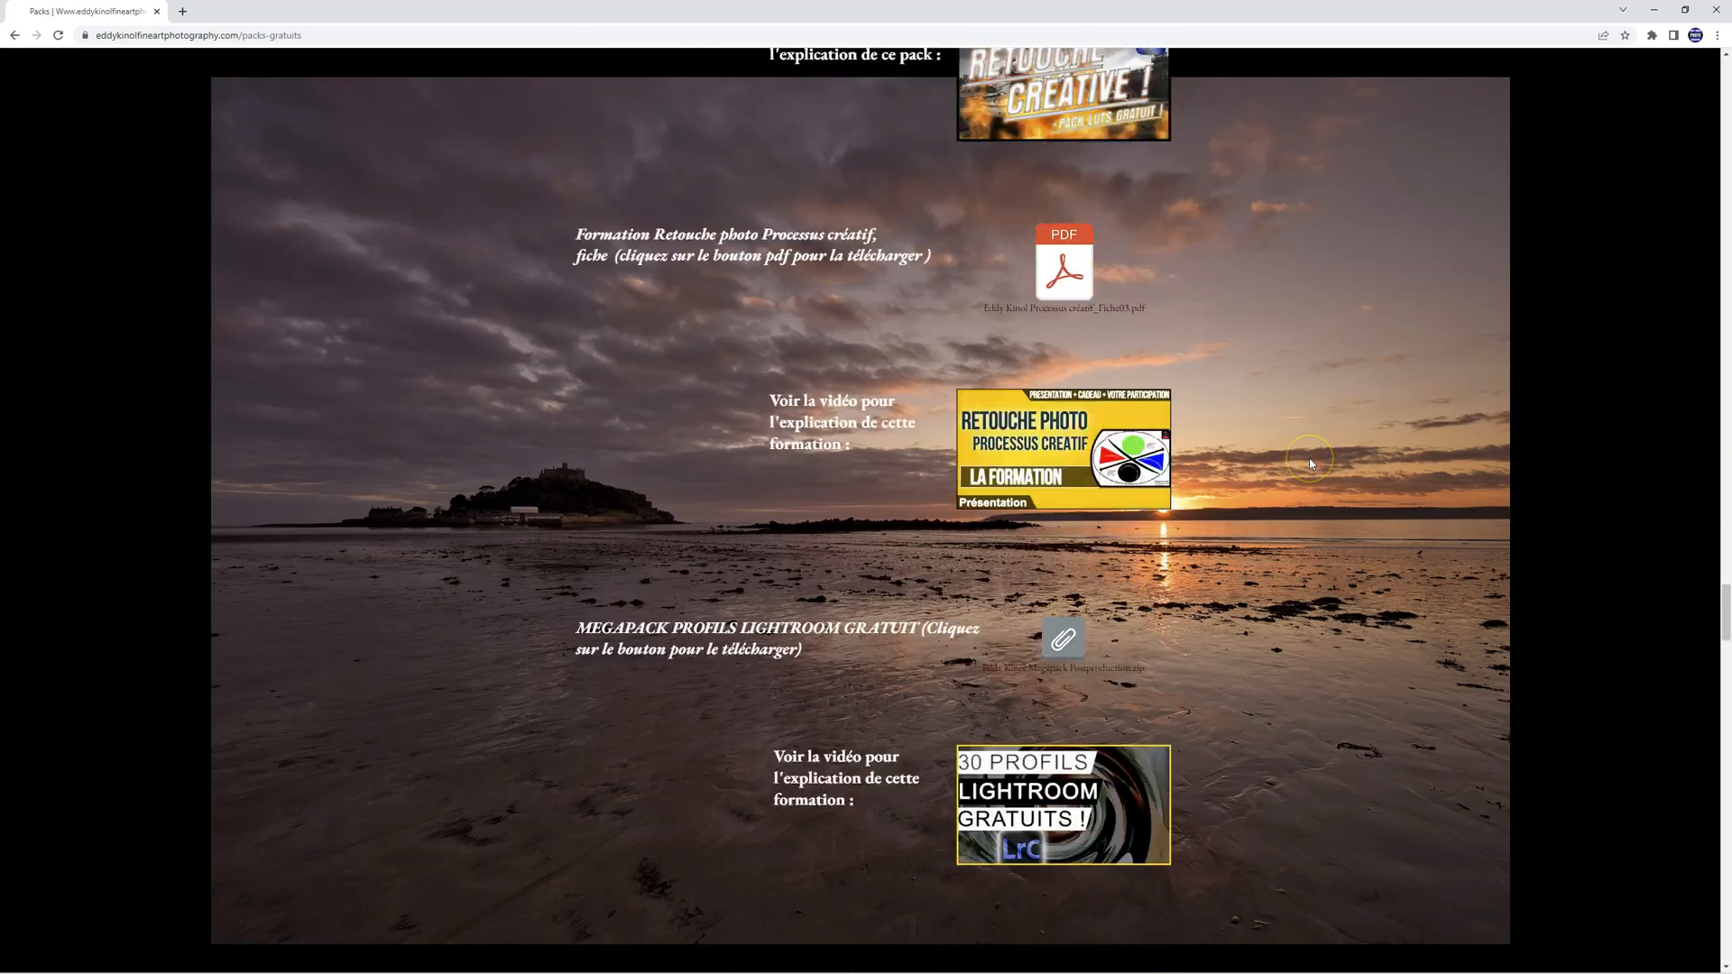
{"action": "scroll", "coordinate": [1309, 464], "scroll_direction": "down", "scroll_amount": 15}
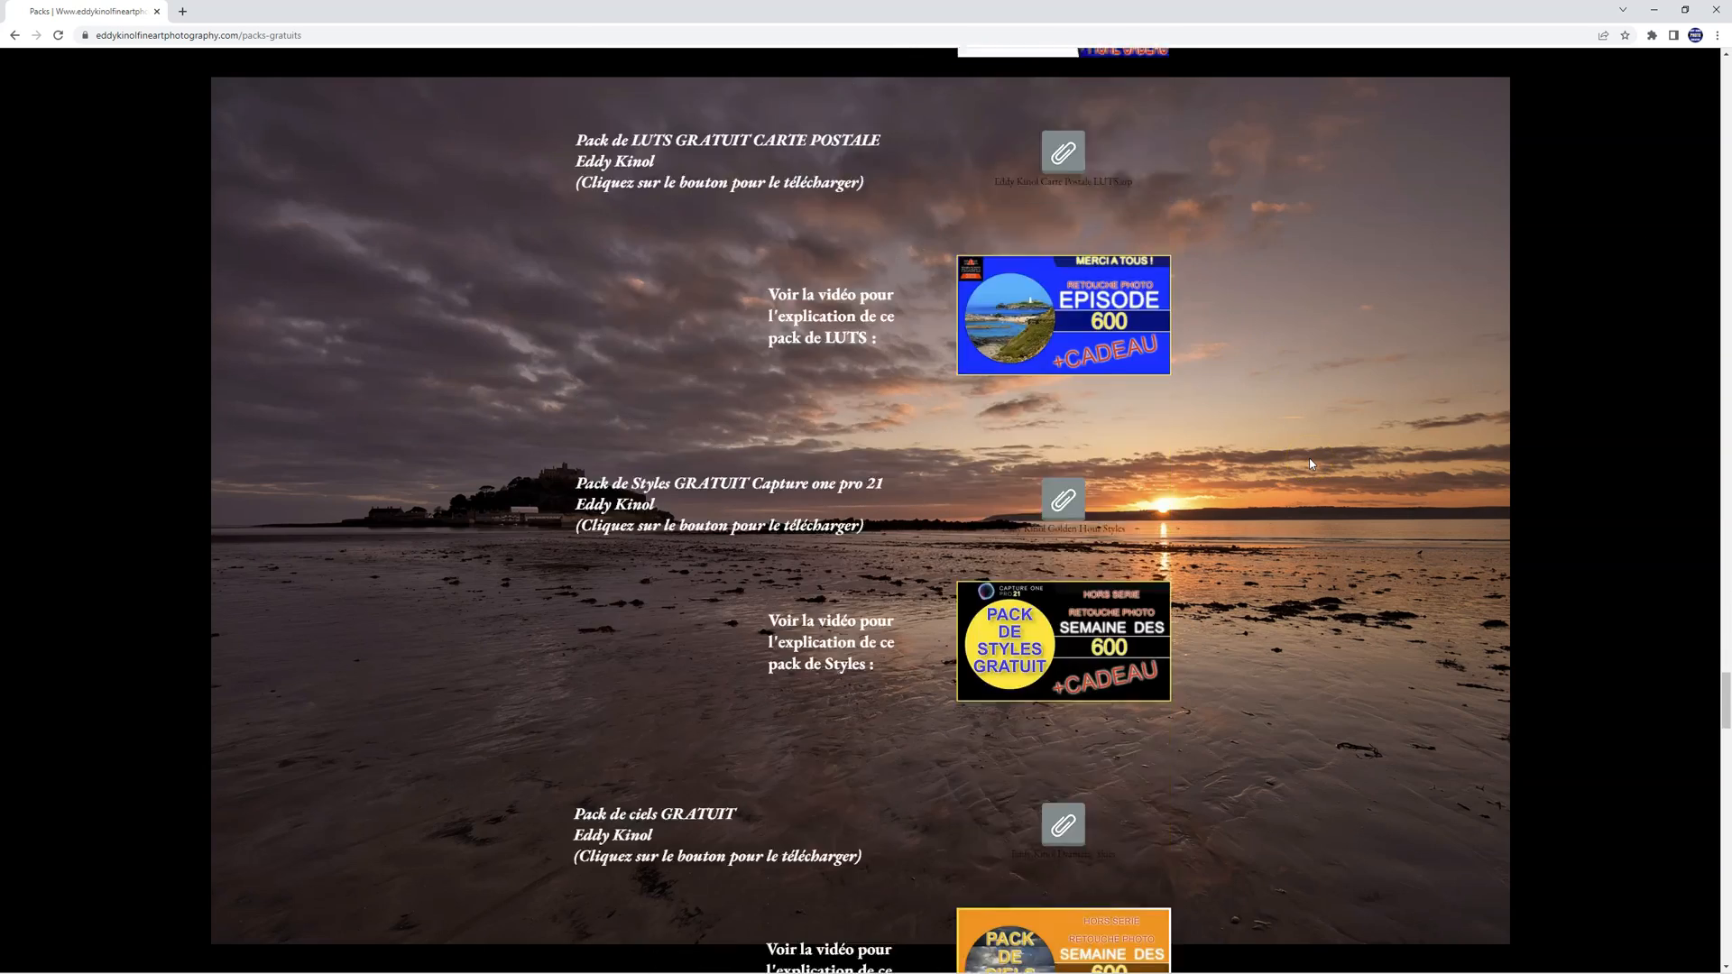
{"action": "scroll", "coordinate": [1309, 465], "scroll_direction": "down", "scroll_amount": 2}
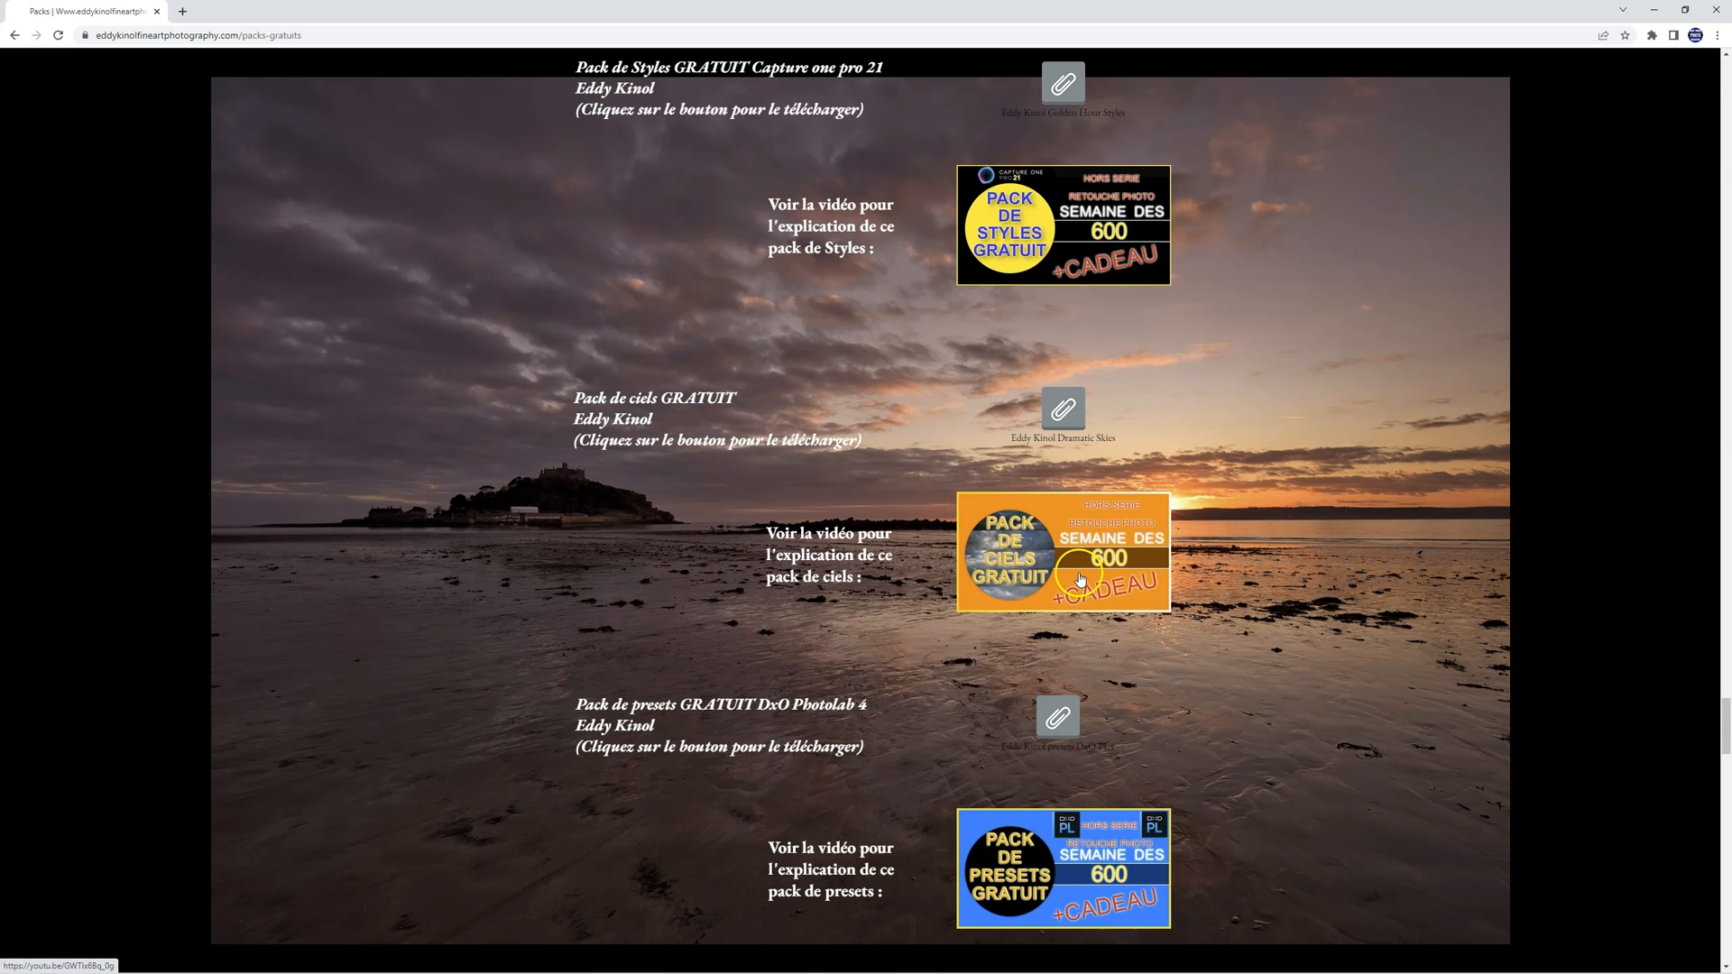
{"action": "left_click", "coordinate": [1064, 416]}
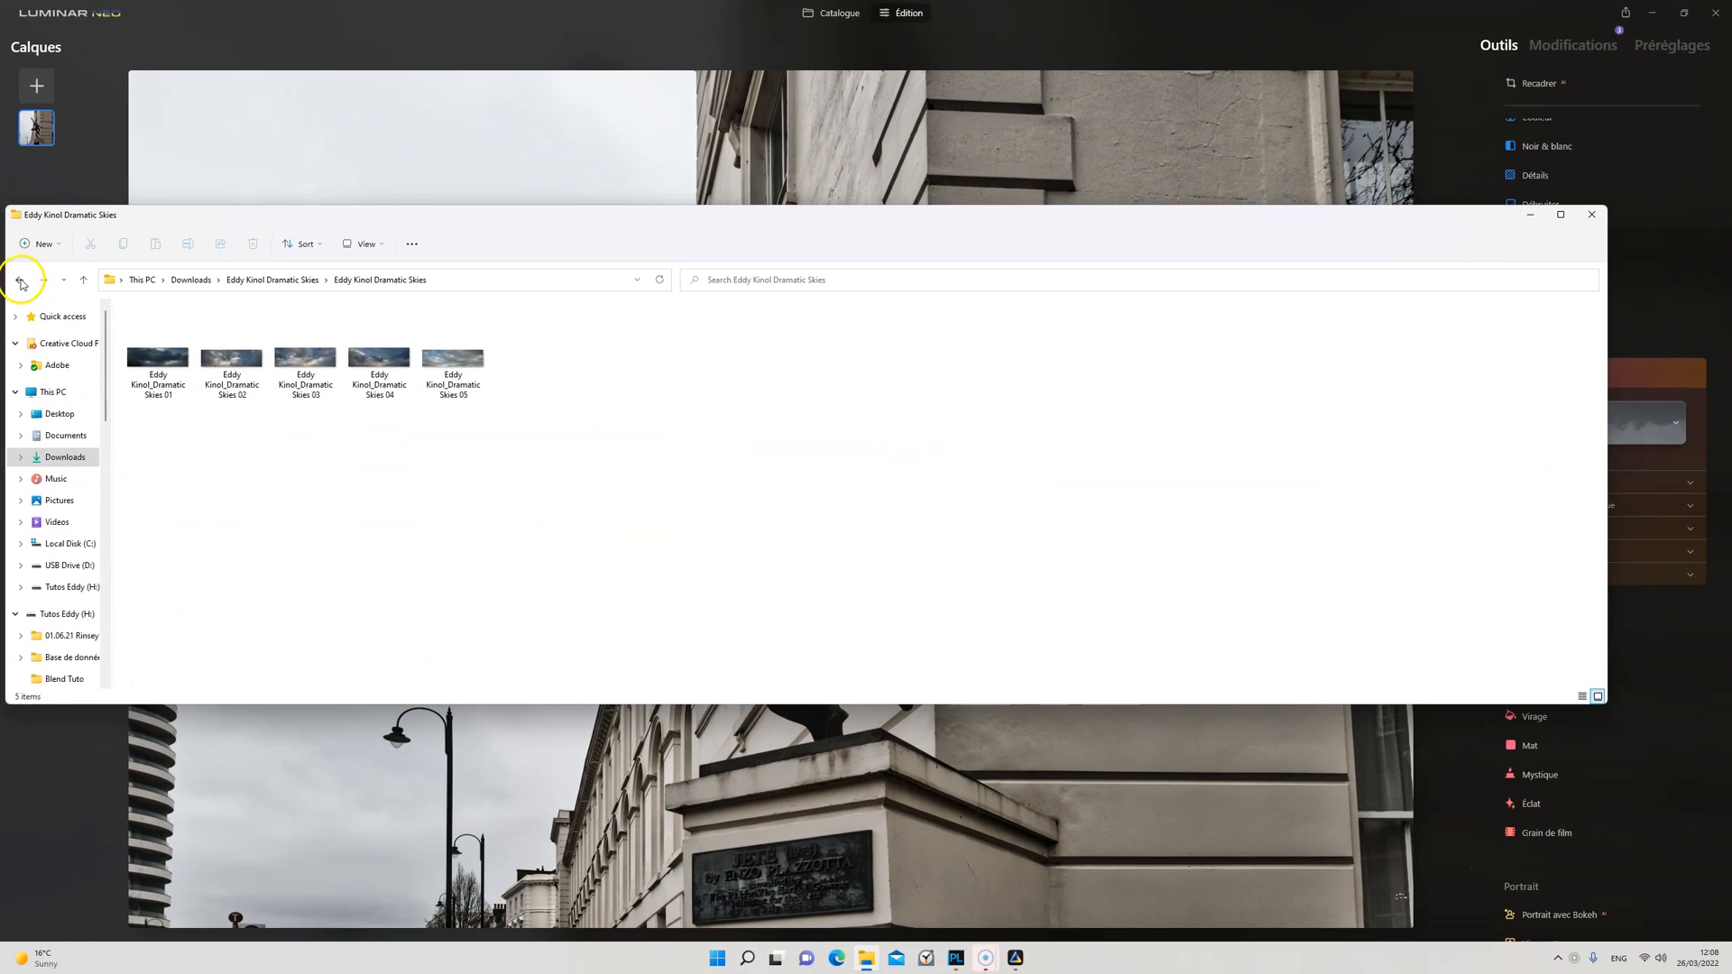
Step: Copy the Dramatic Skies folder from the downloaded and extracted sky pack, and close the file window
{"action": "left_click", "coordinate": [20, 282]}
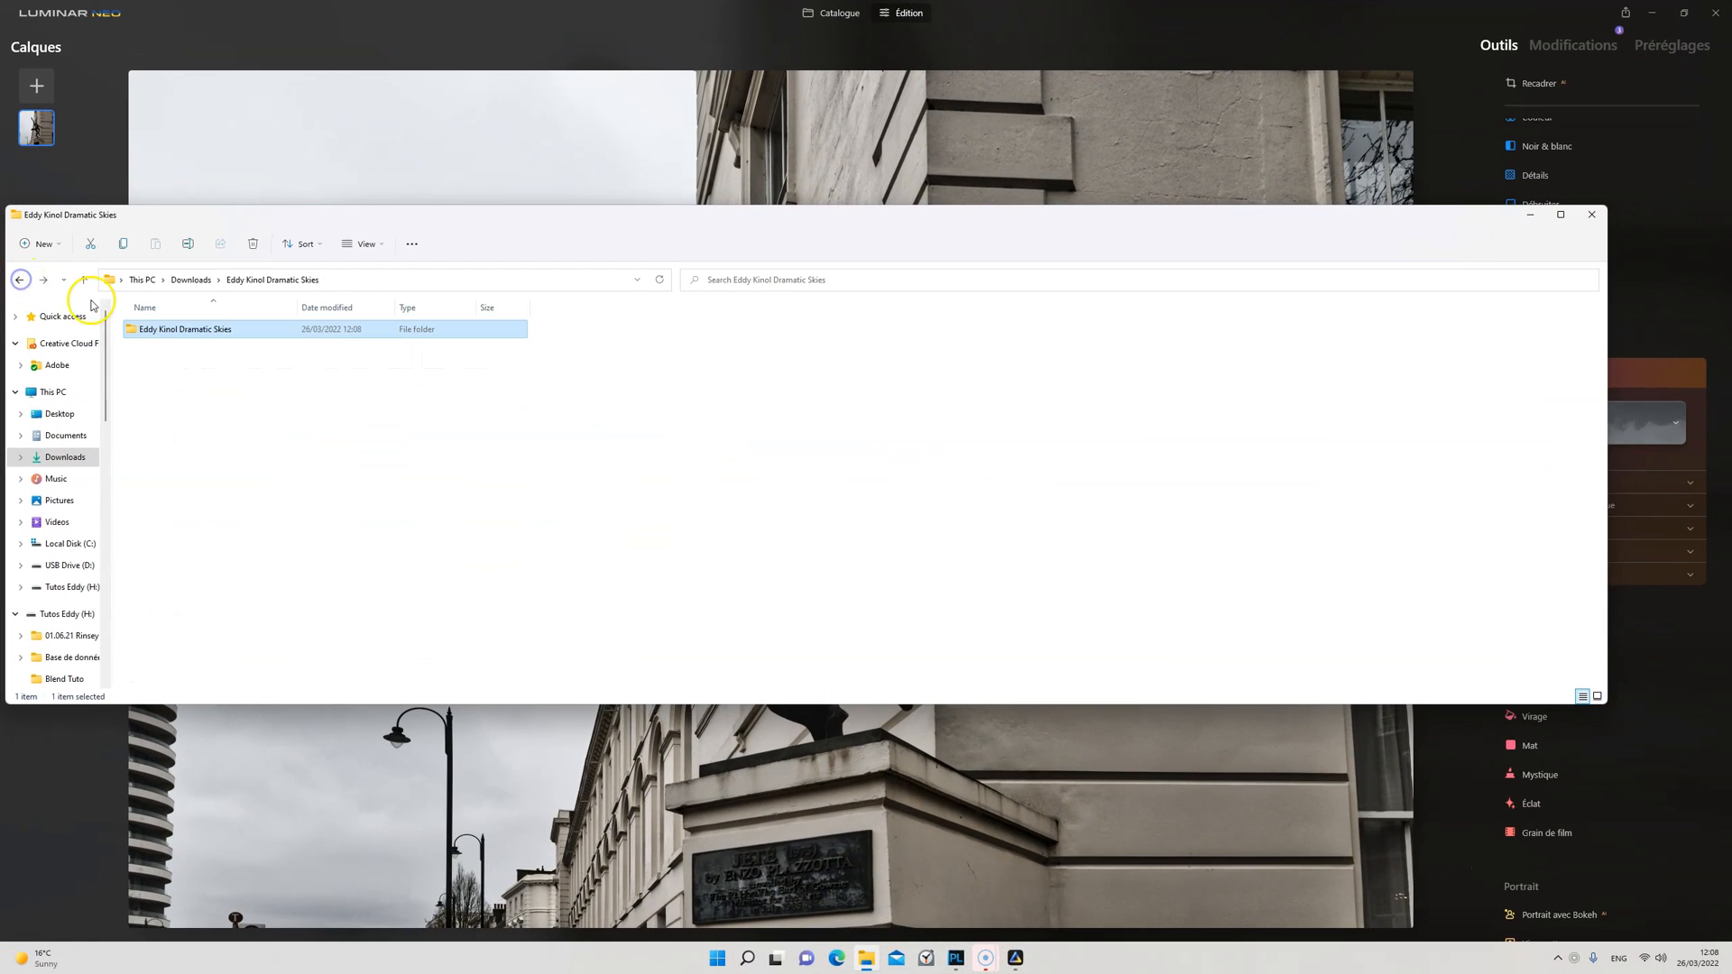
{"action": "left_click", "coordinate": [202, 336]}
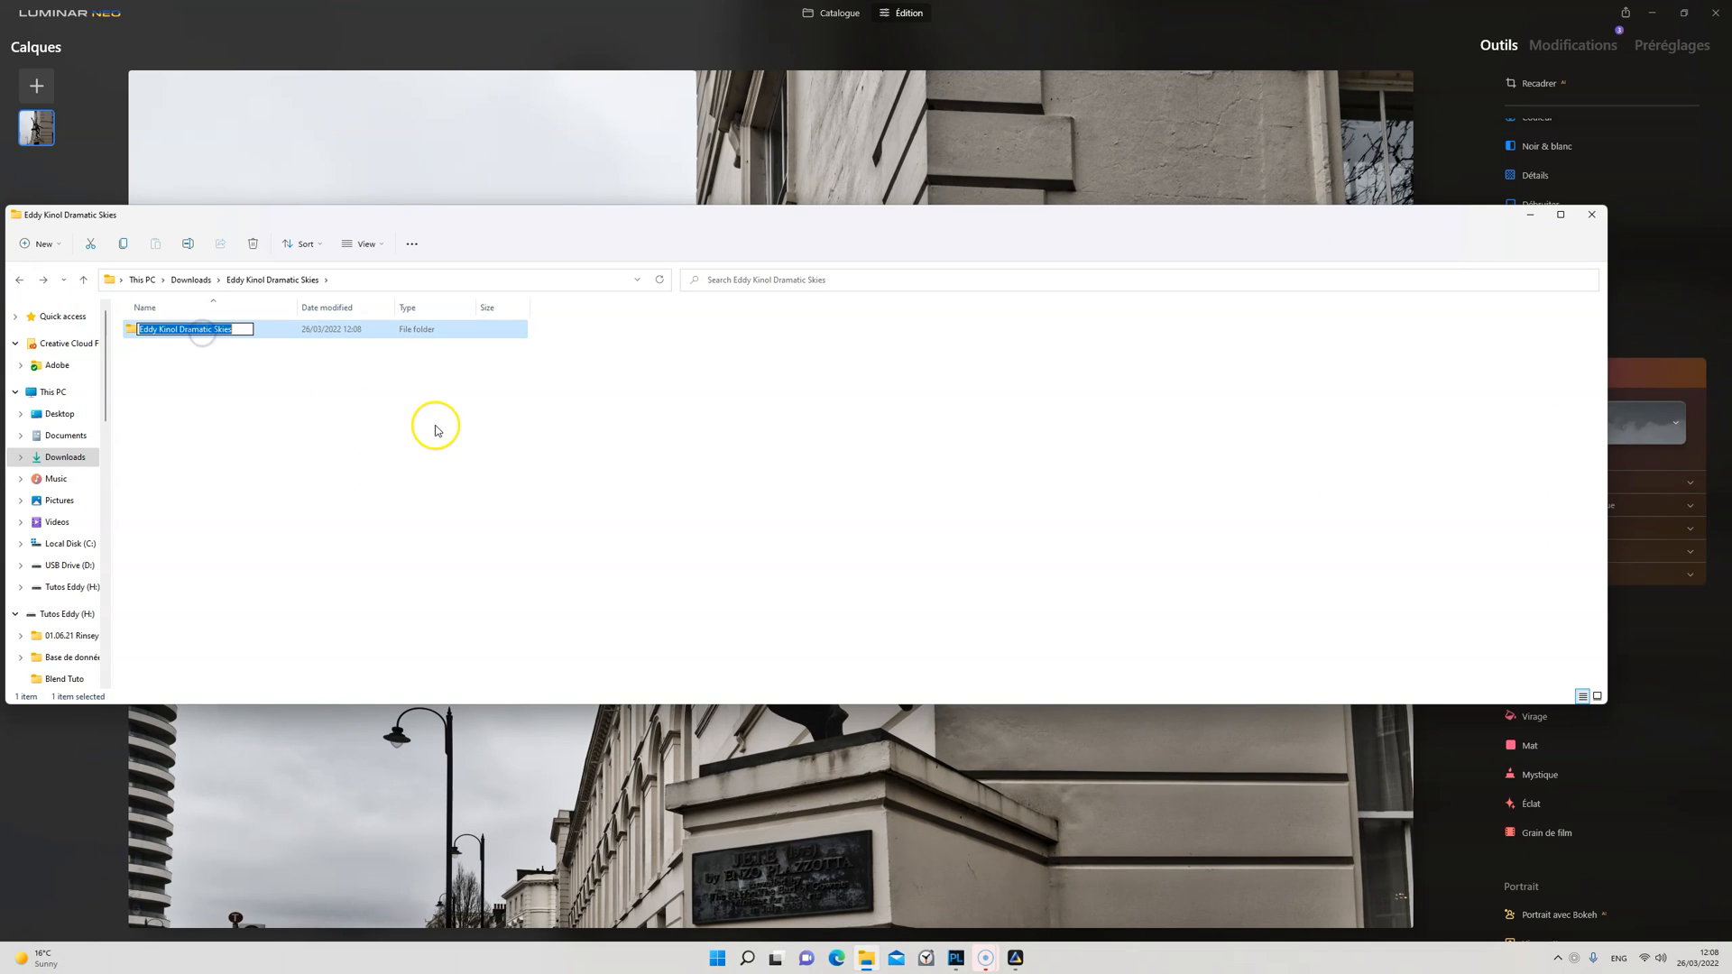
{"action": "left_click", "coordinate": [328, 437]}
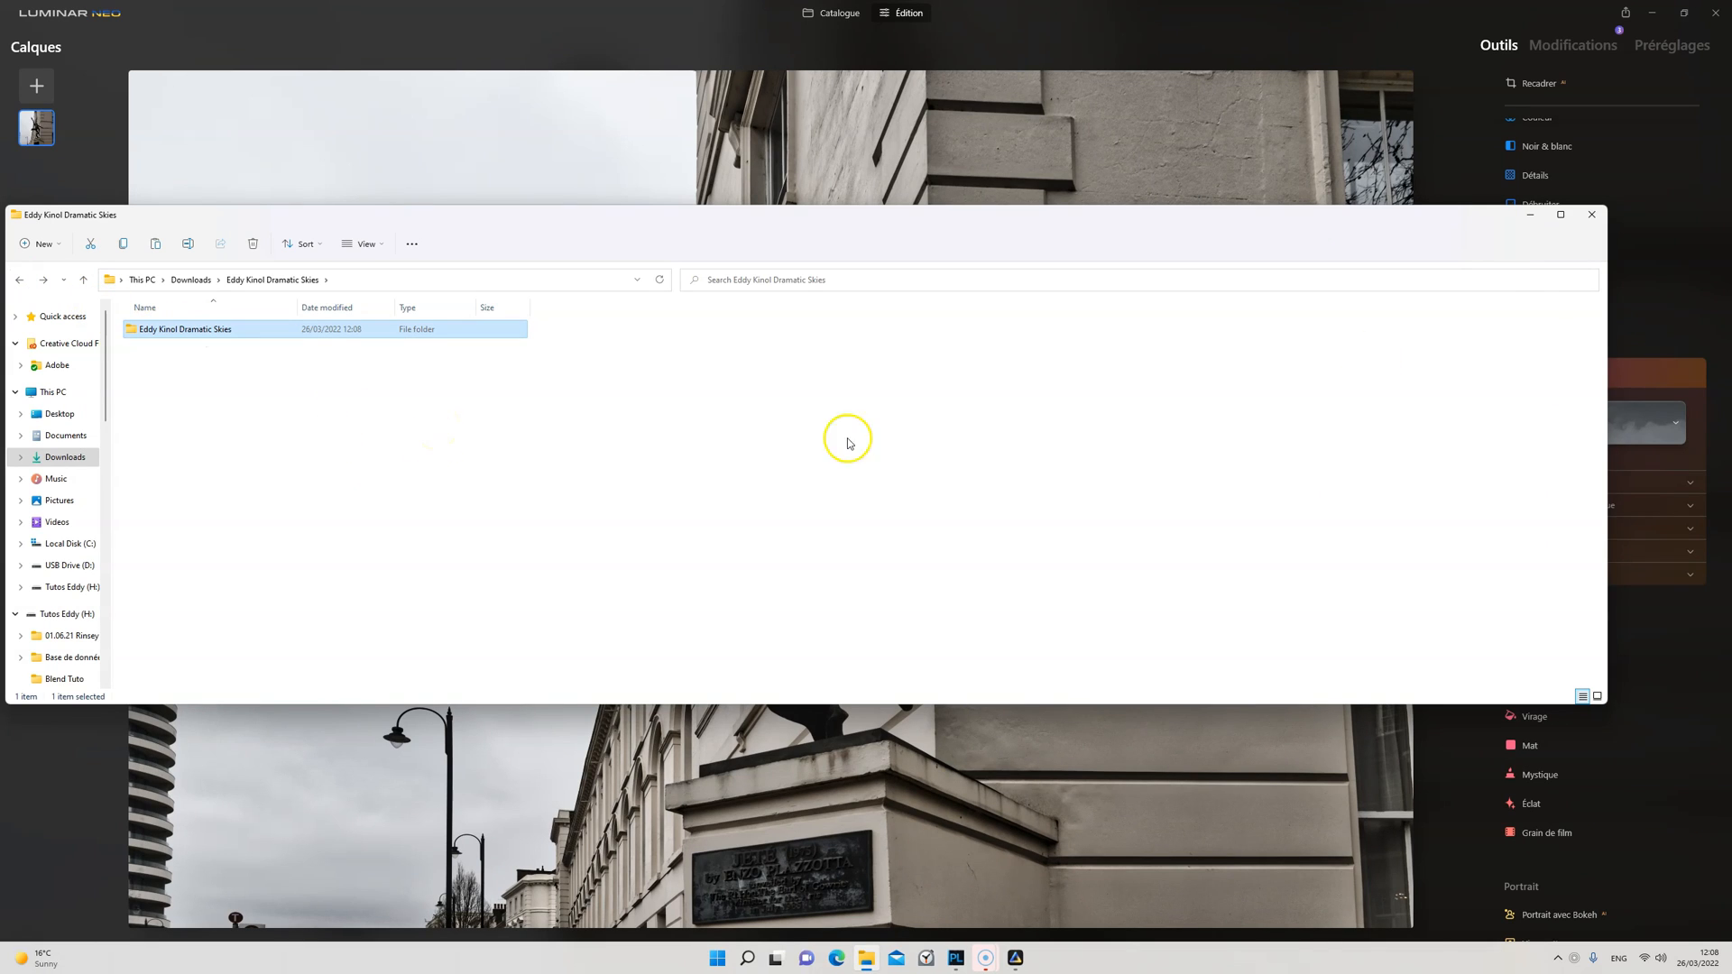
{"action": "left_click", "coordinate": [1593, 230]}
Step: Open the custom skies folder from Luminar Neo's Ciel tool, paste the Dramatic Skies folder there and check the images inside
{"action": "left_click", "coordinate": [1586, 425]}
{"action": "left_click", "coordinate": [1574, 462]}
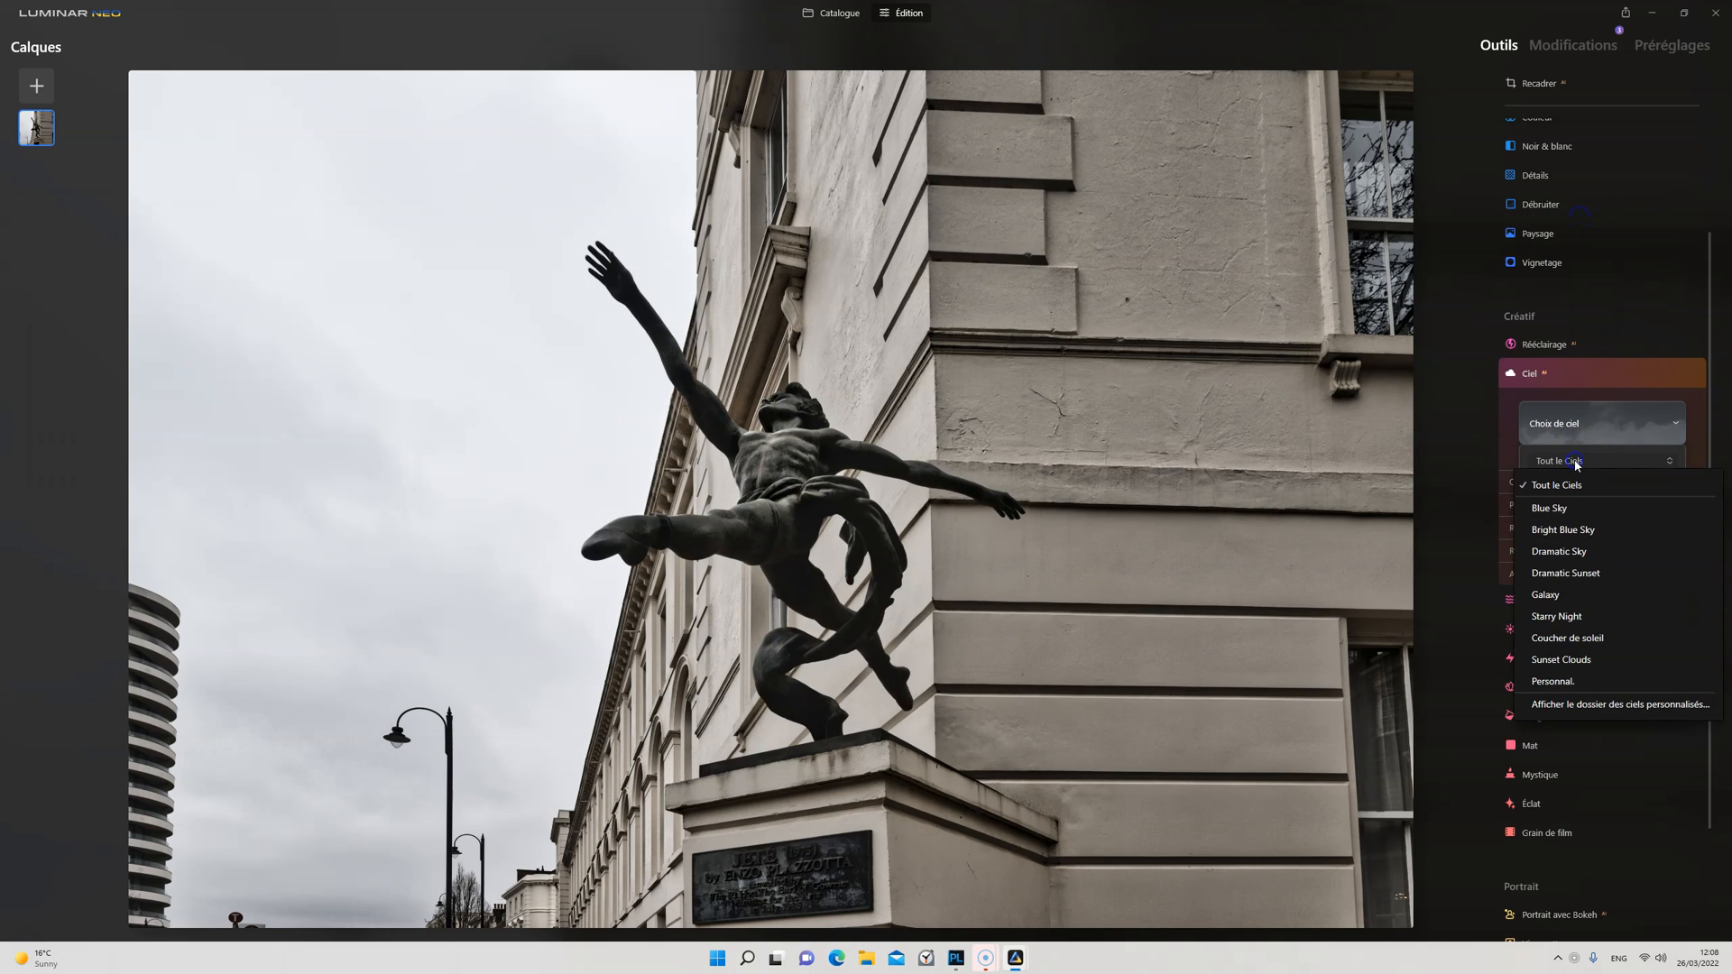
{"action": "left_click", "coordinate": [1566, 706]}
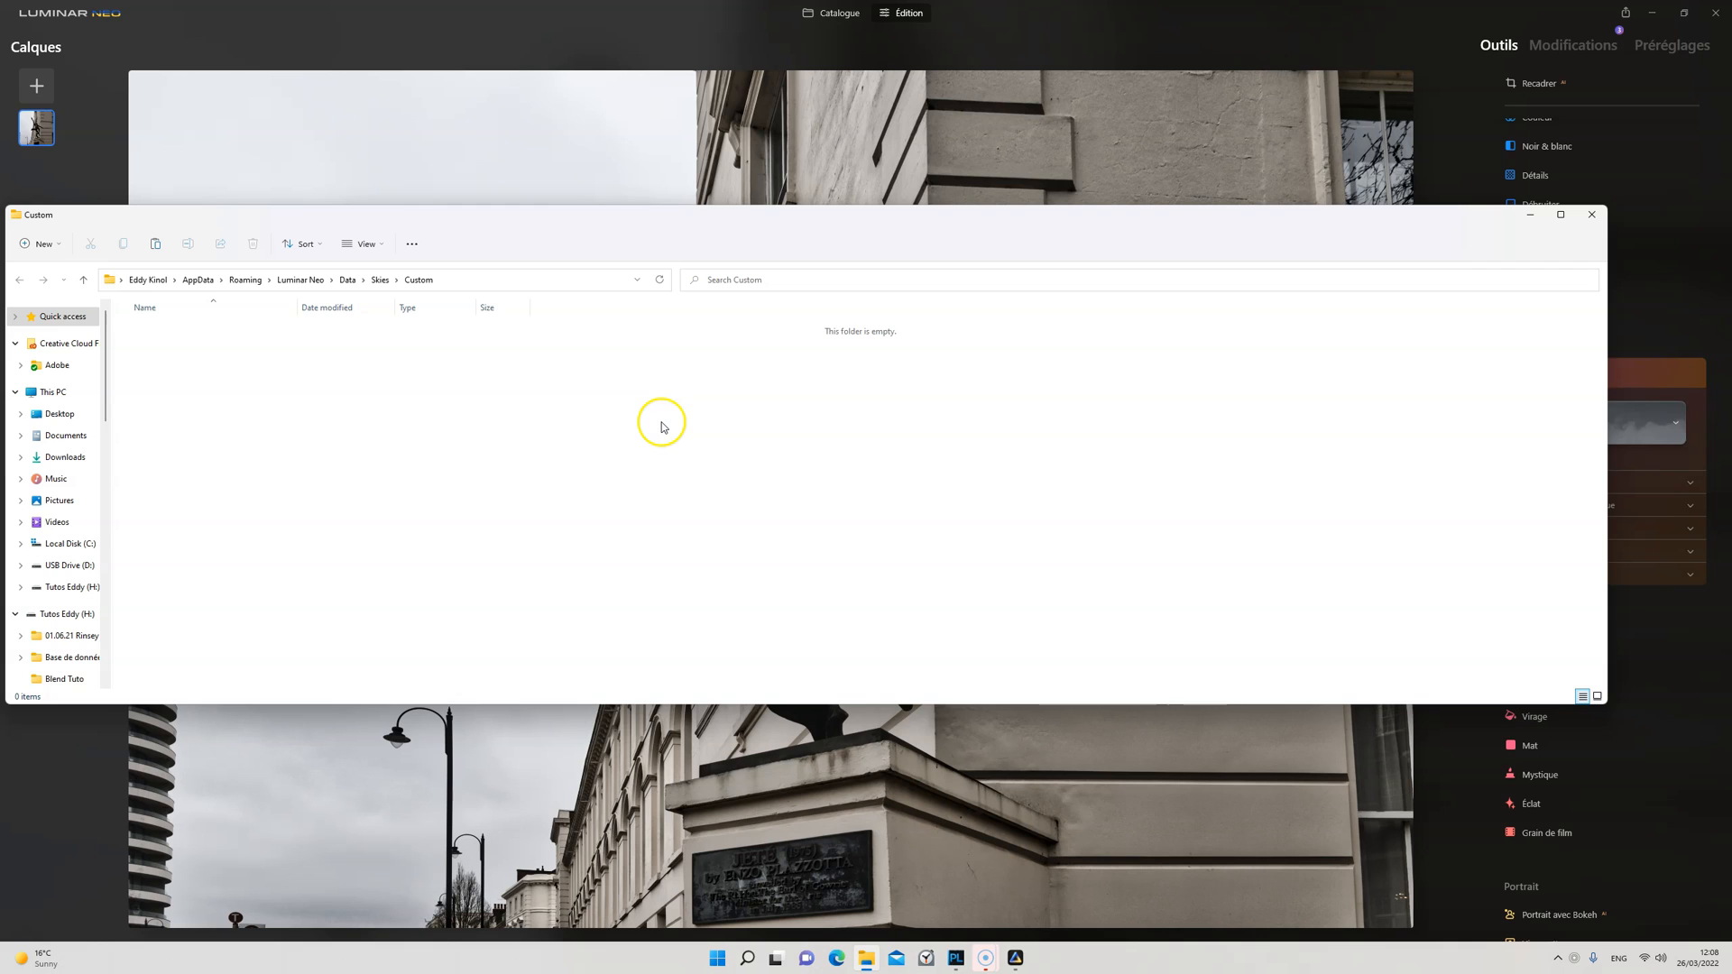
{"action": "key", "text": "ctrl+v"}
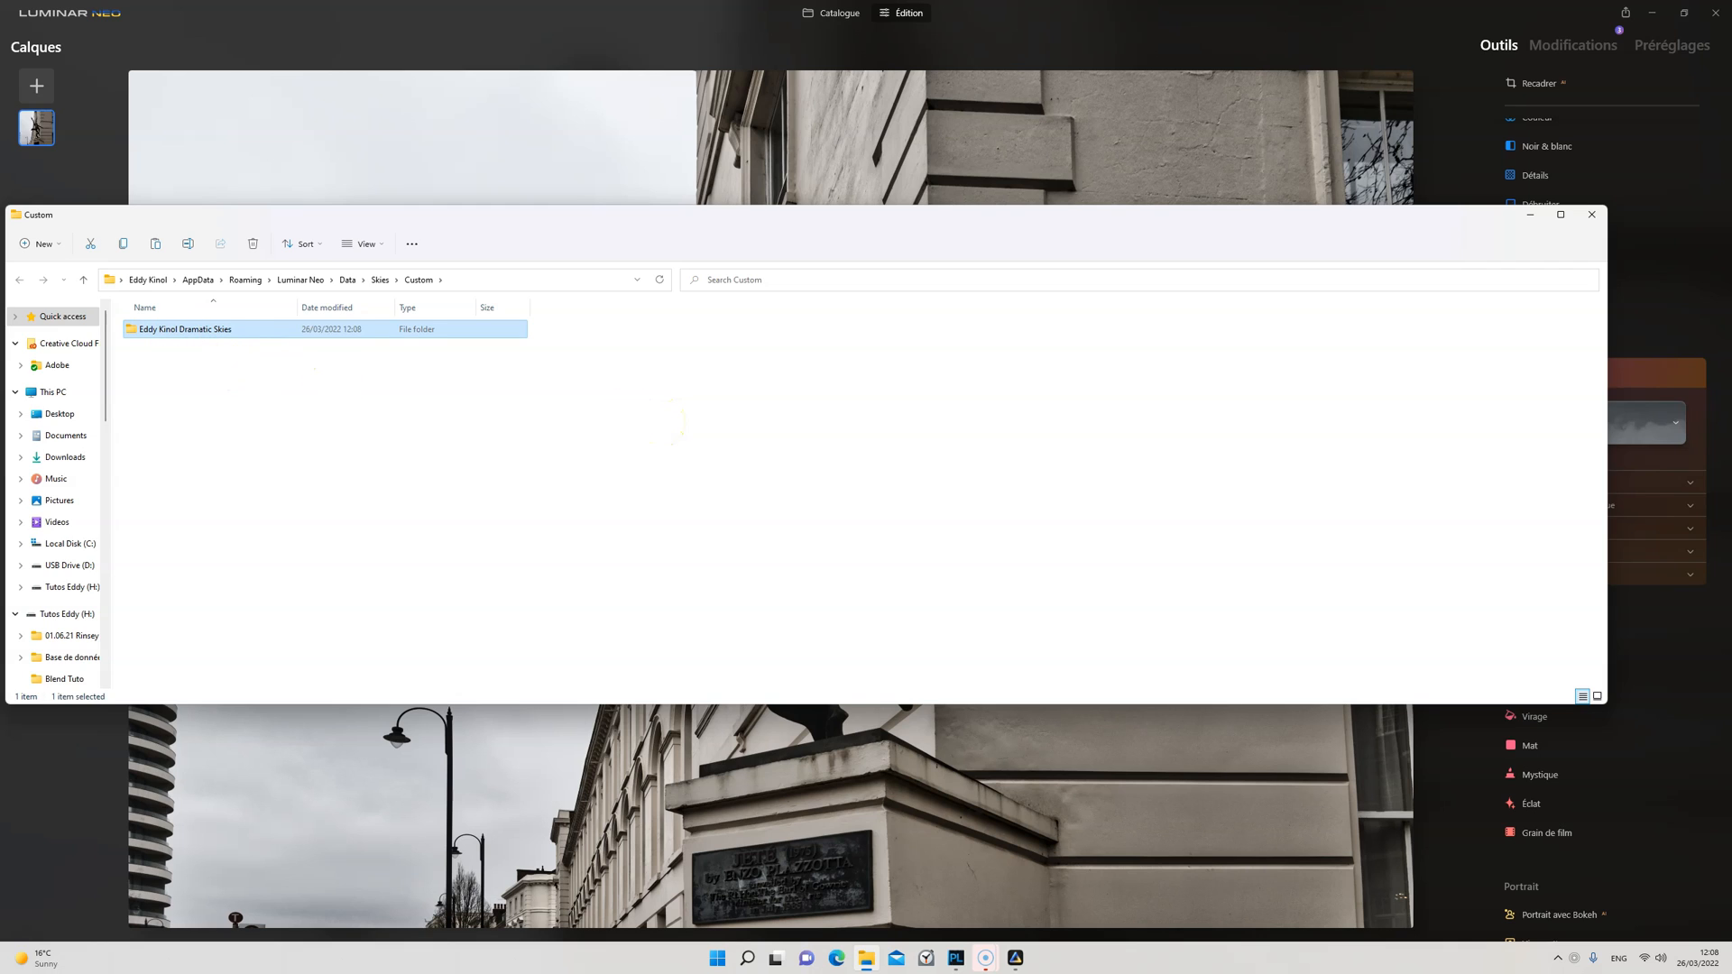
{"action": "double_click", "coordinate": [176, 338]}
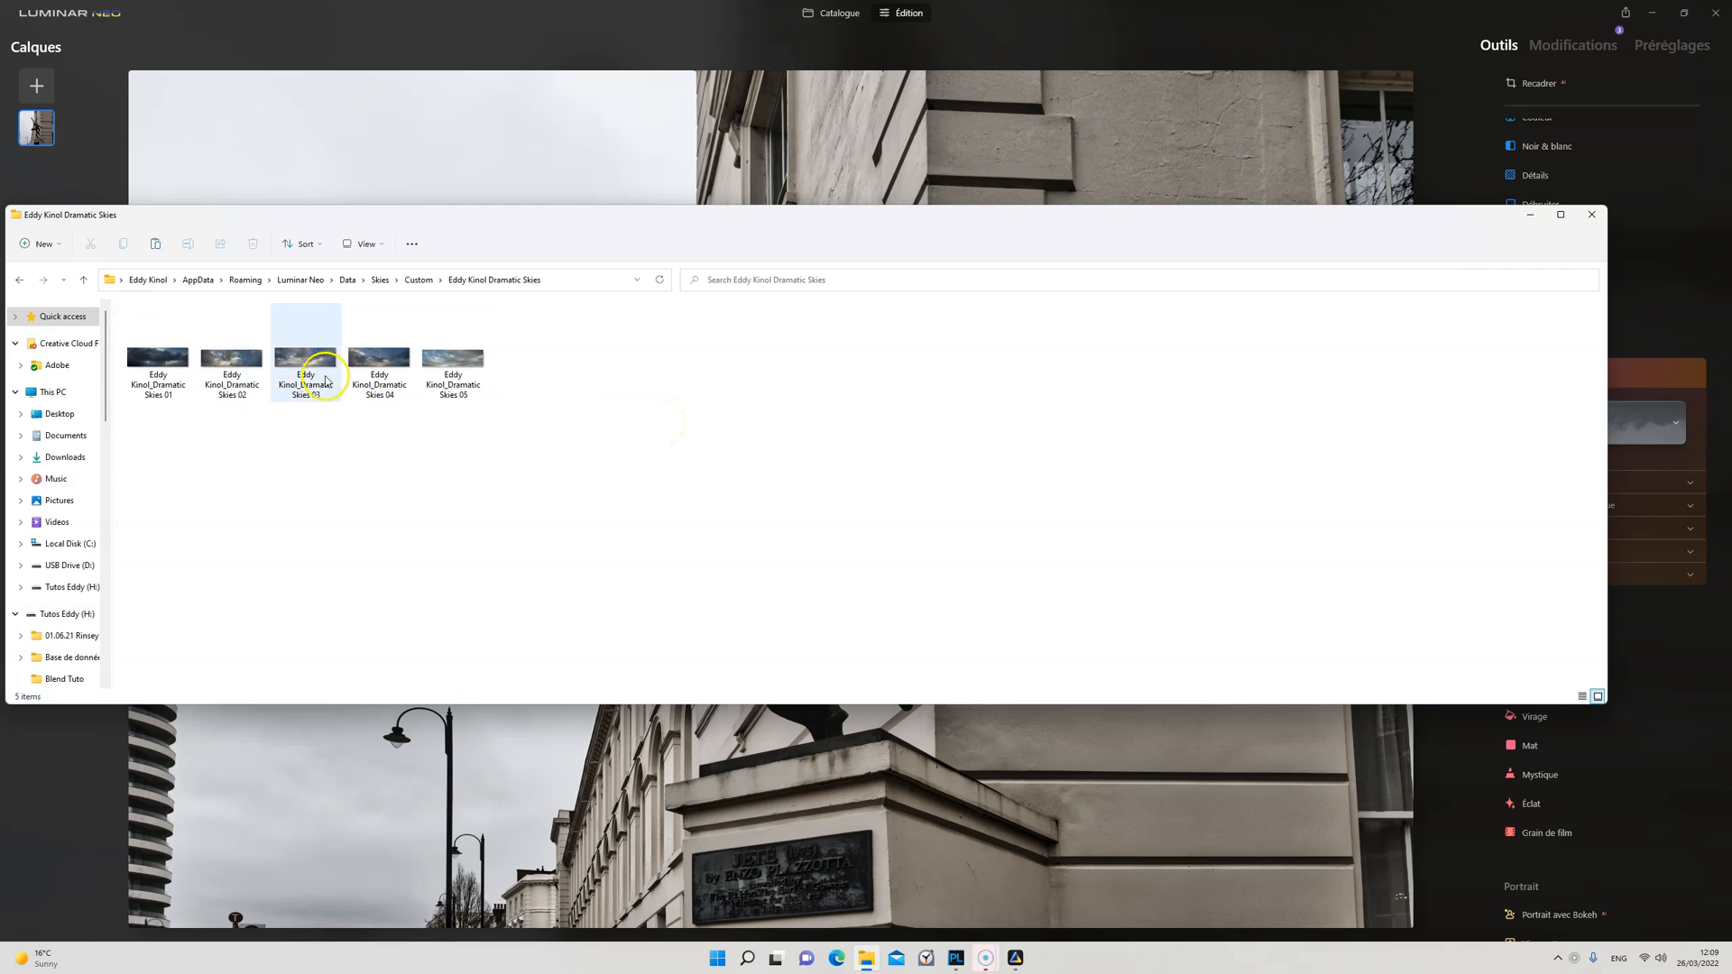
{"action": "left_click", "coordinate": [1591, 215]}
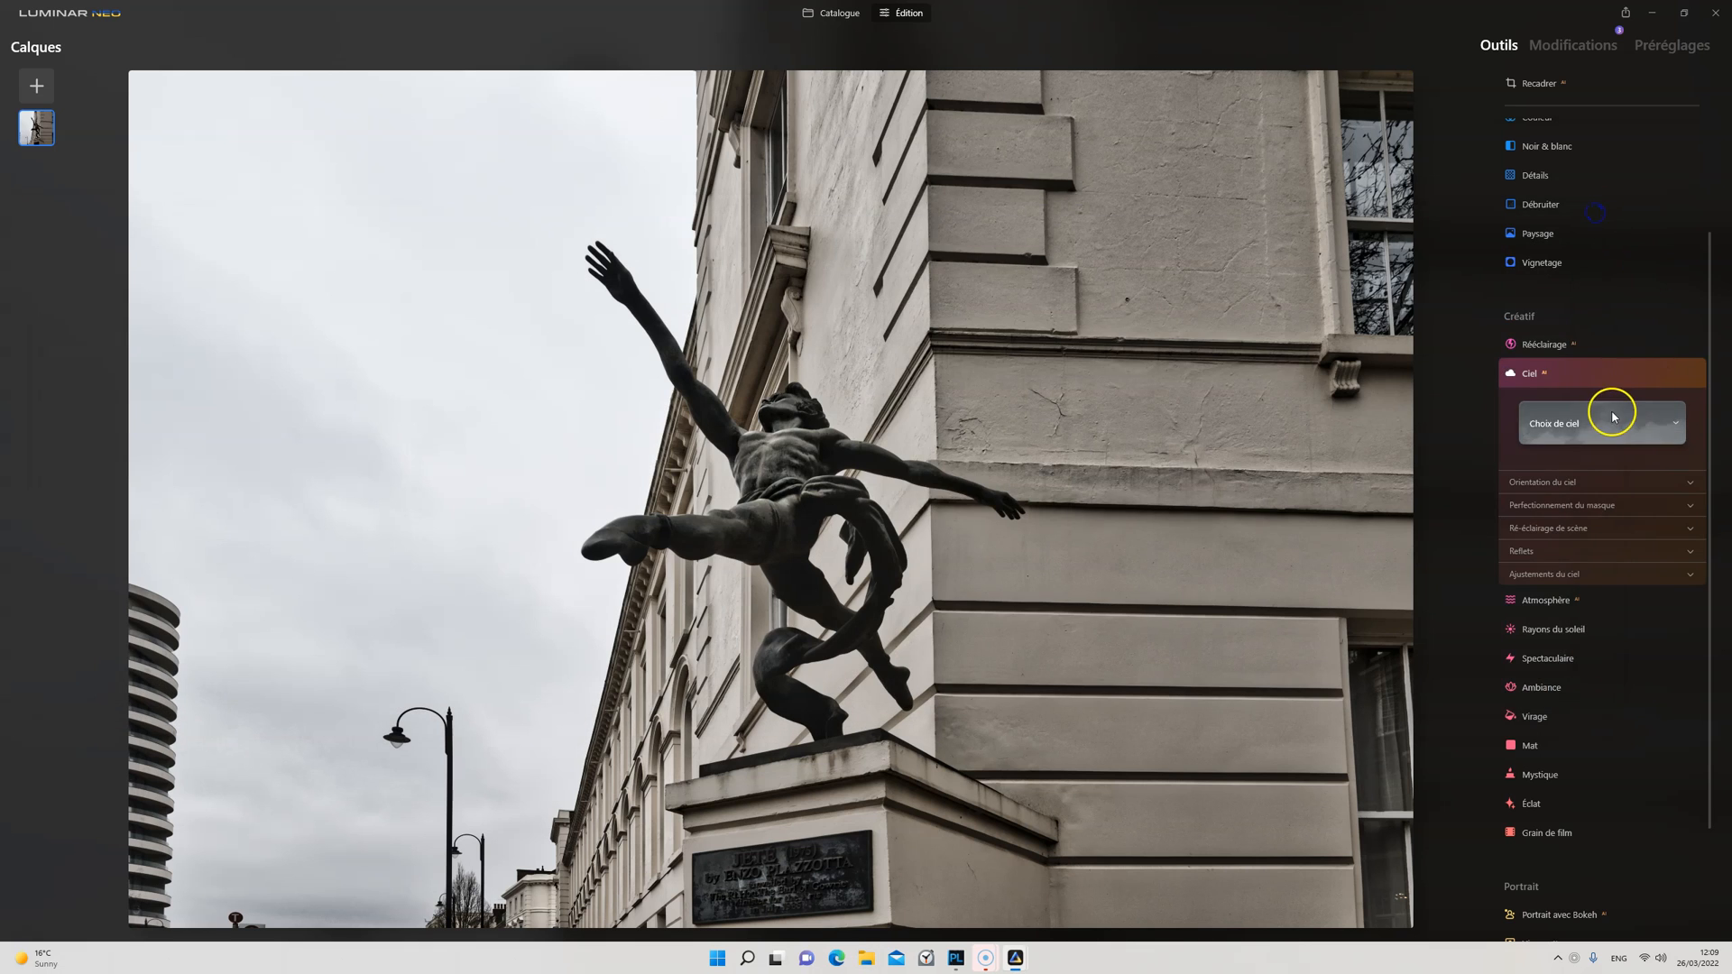
Step: Show the imported Dramatic Skies category in the Ciel tool, try sky 02 on the photo and apply sky 03
{"action": "left_click", "coordinate": [1601, 377]}
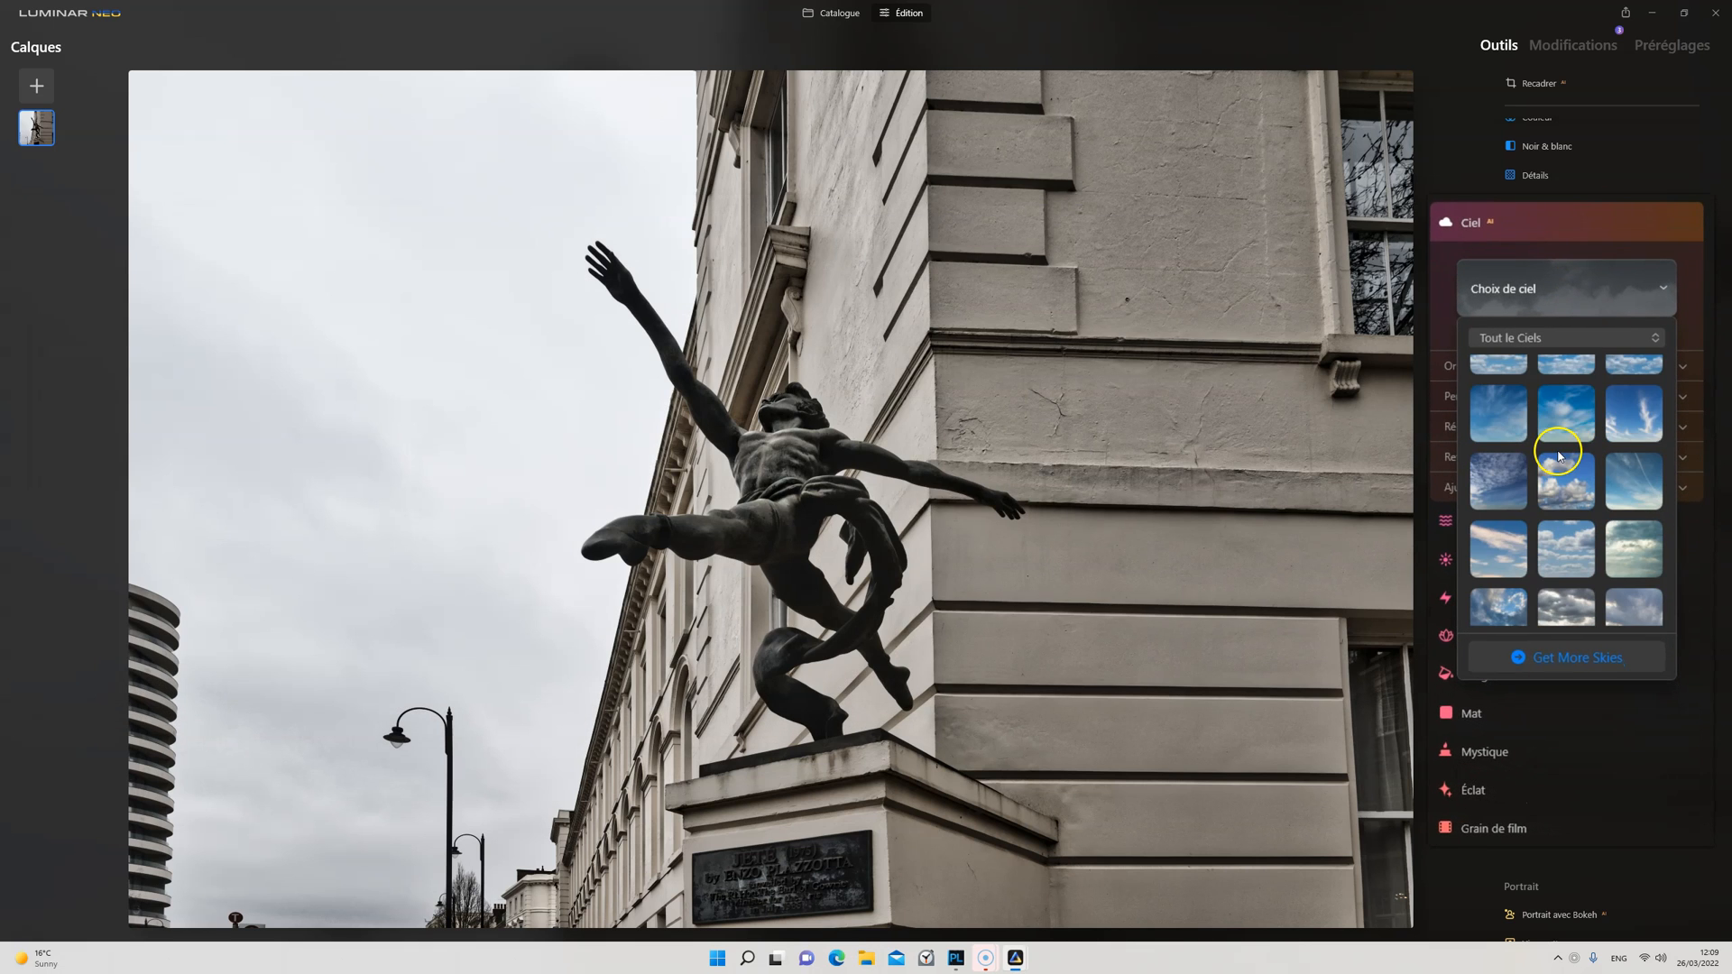
{"action": "left_click", "coordinate": [1563, 339]}
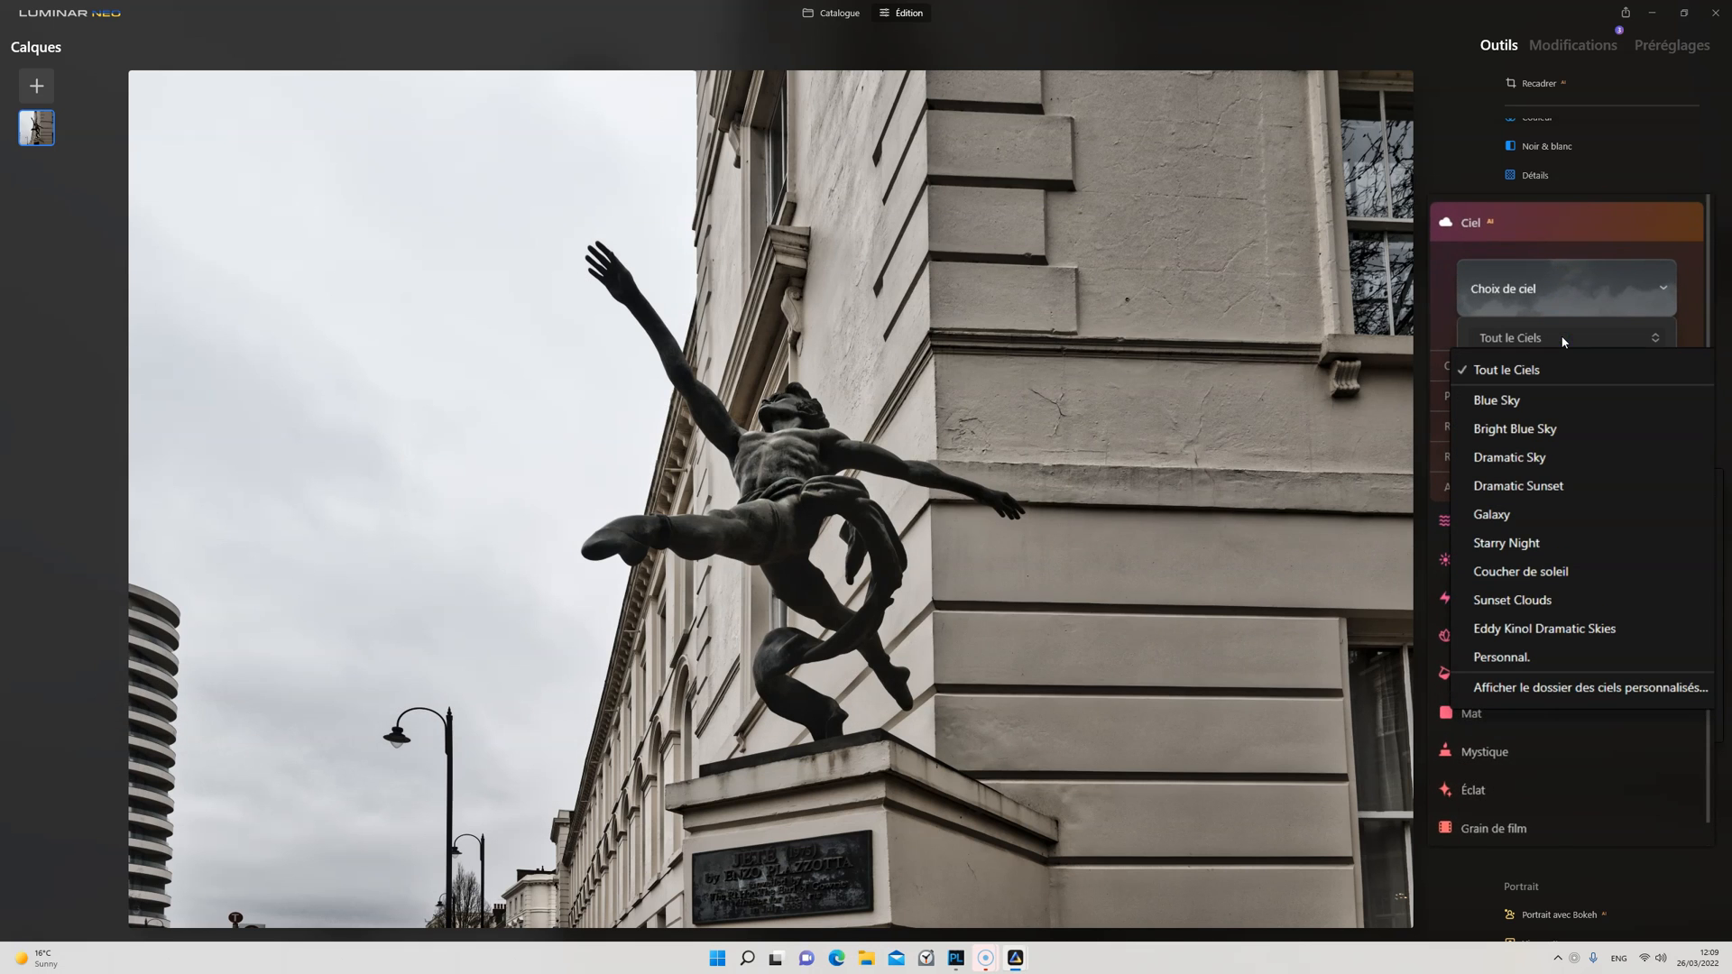
{"action": "left_click", "coordinate": [1580, 631]}
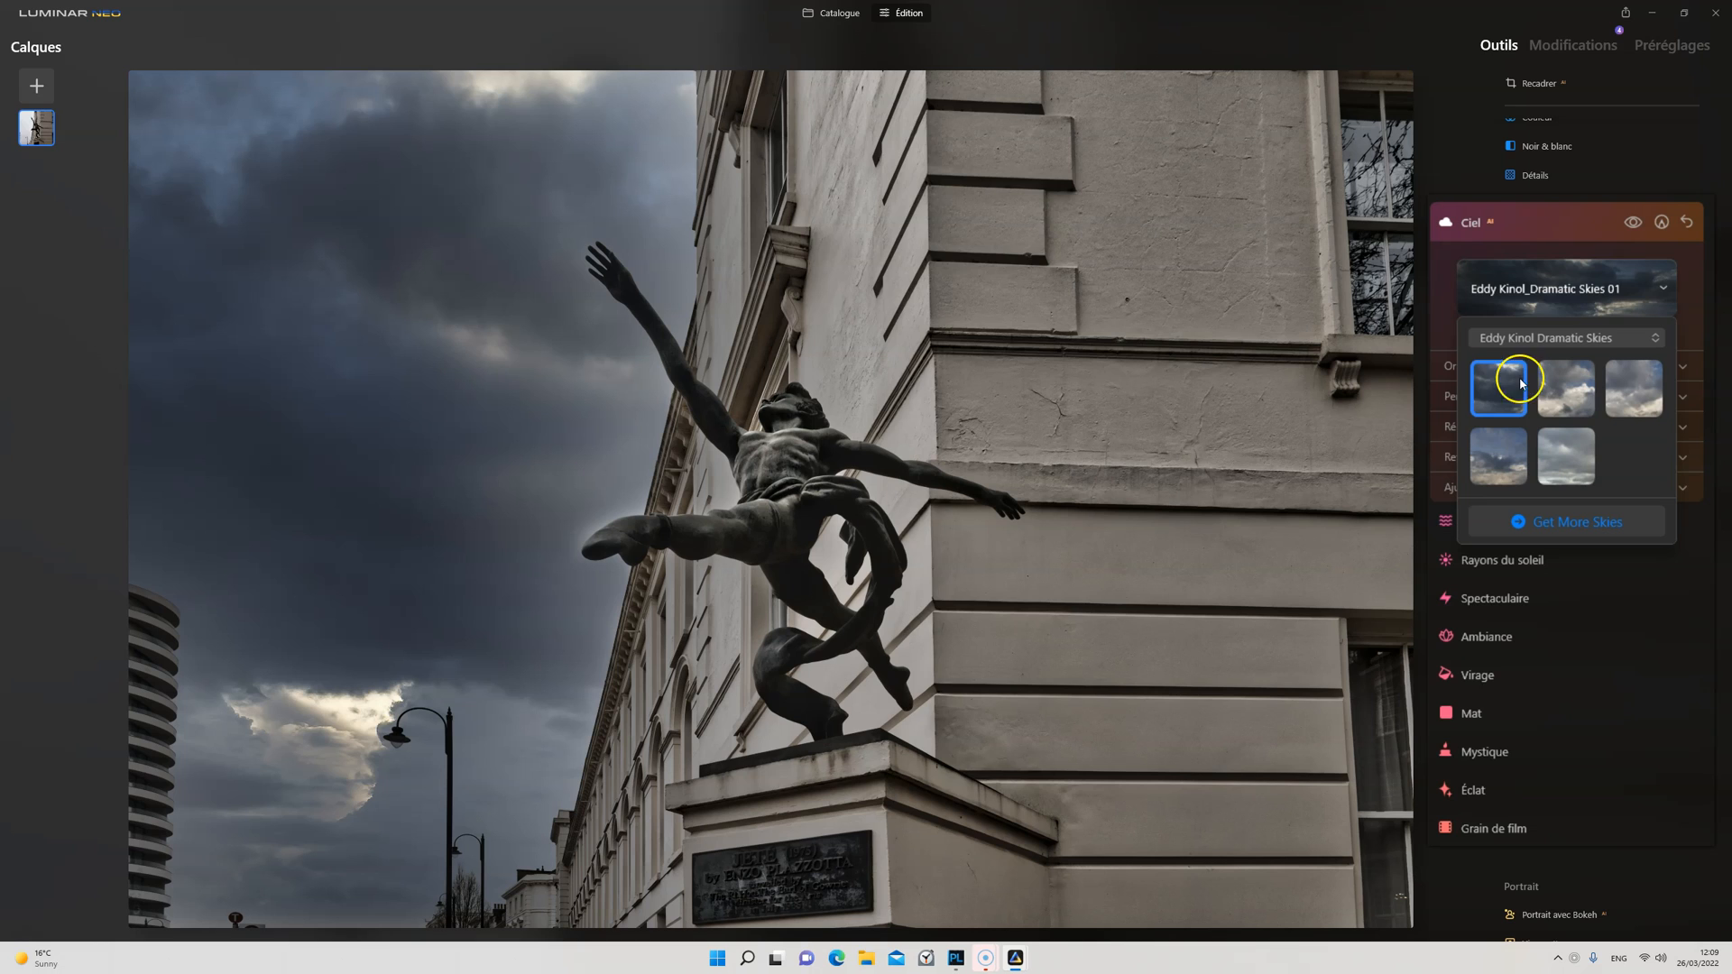
{"action": "left_click", "coordinate": [1564, 394]}
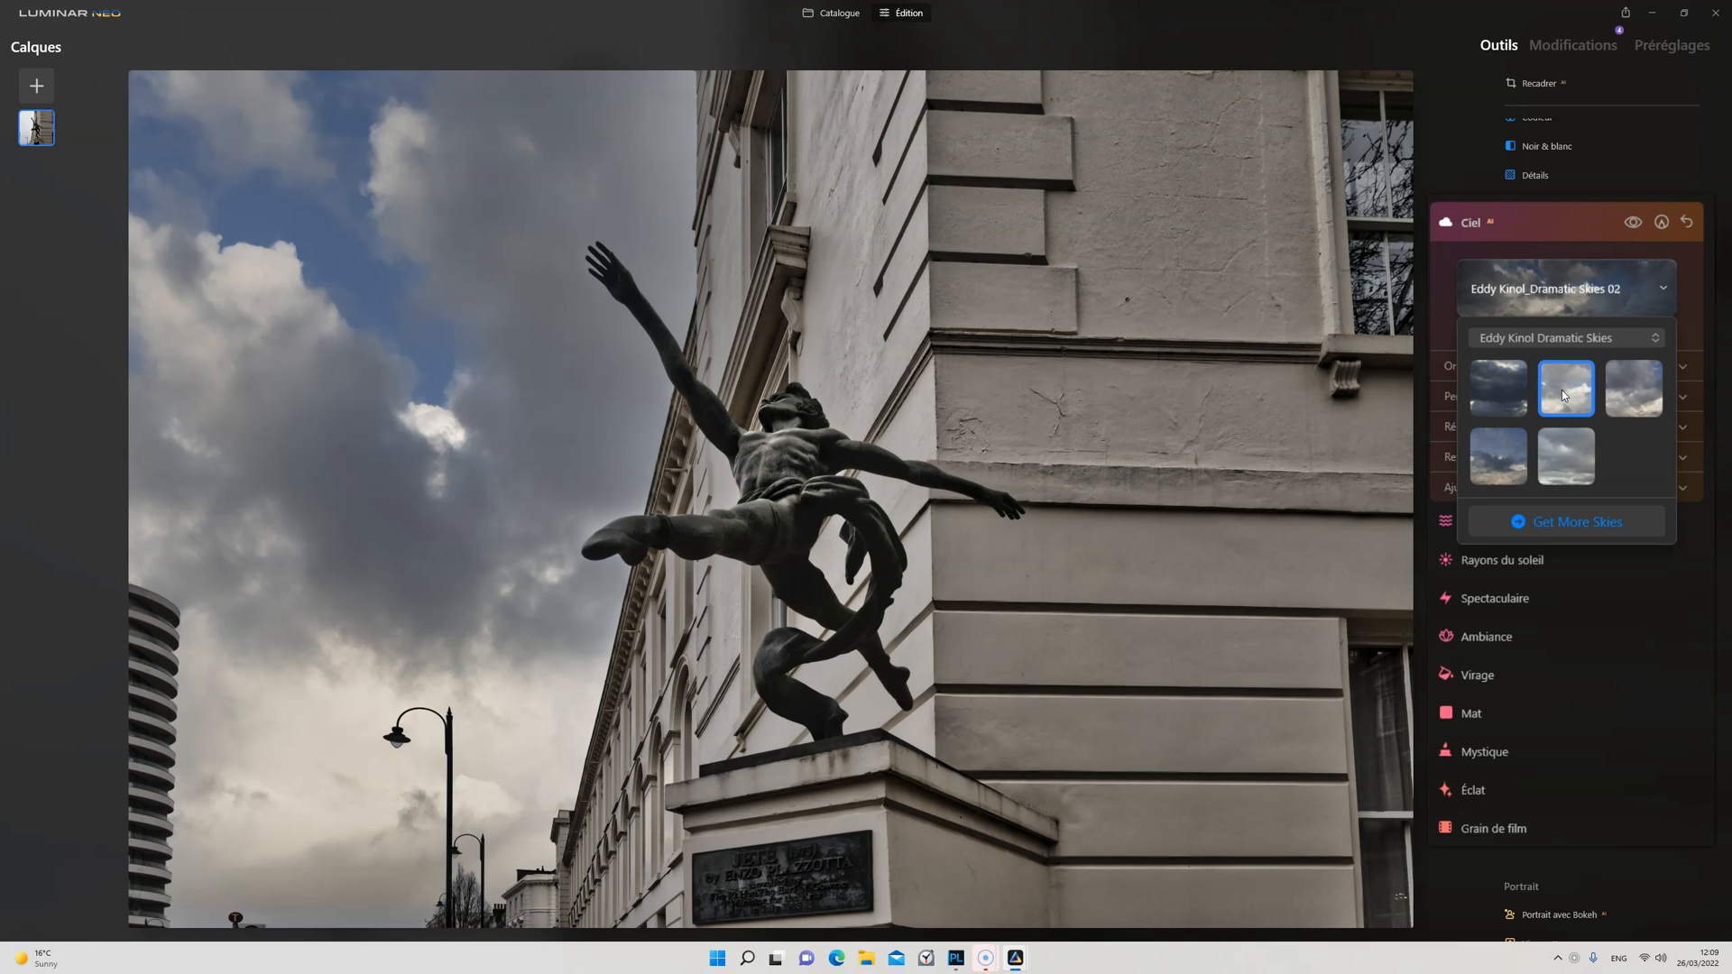
{"action": "left_click", "coordinate": [1640, 391]}
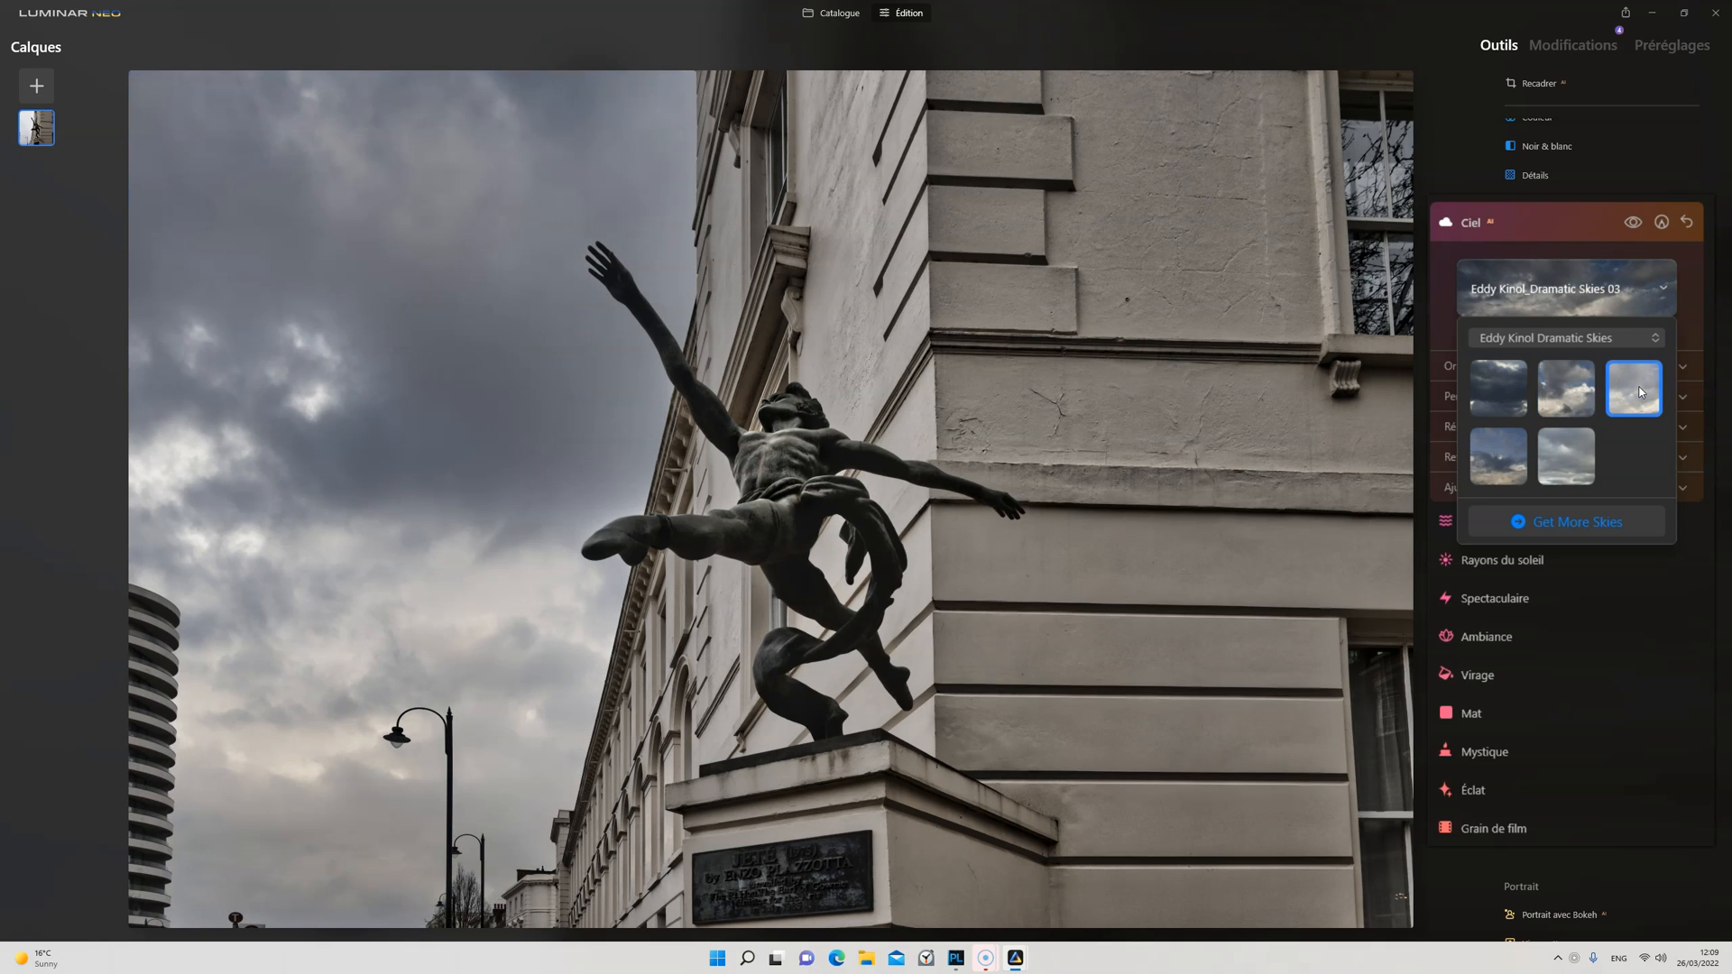
Step: Compare the statue photo repeatedly with and without the replacement sky
{"action": "left_click", "coordinate": [1633, 222]}
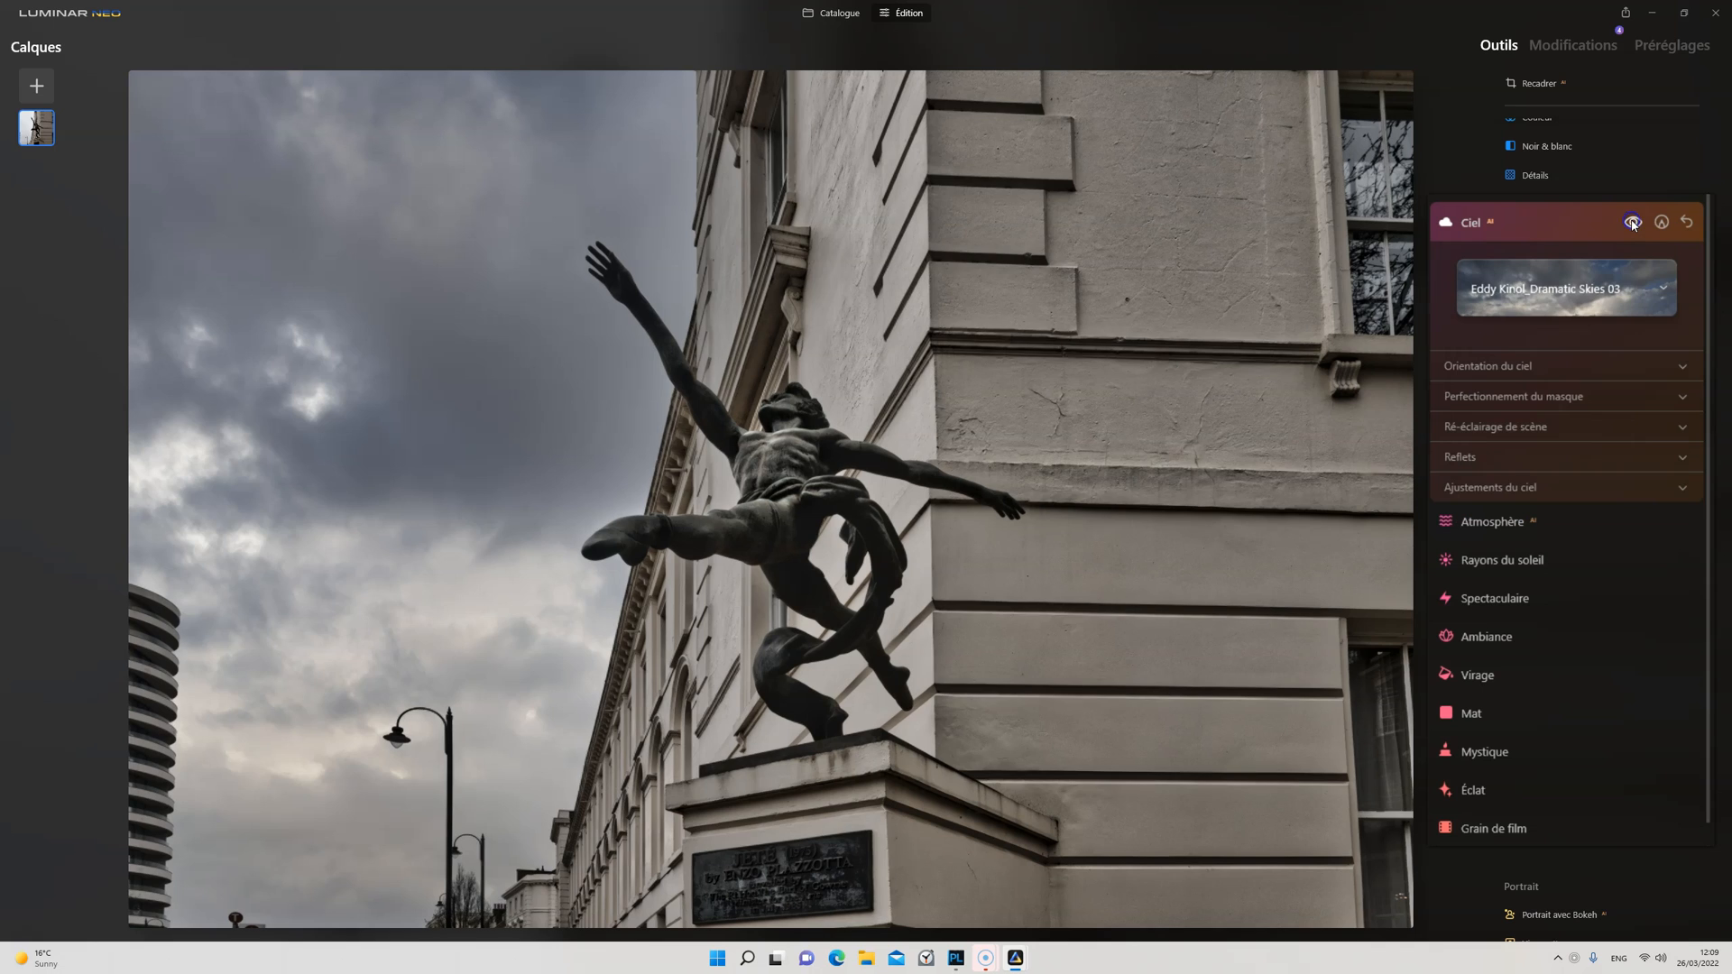
{"action": "left_click", "coordinate": [1633, 223]}
{"action": "left_click", "coordinate": [1633, 223]}
{"action": "left_click", "coordinate": [1633, 223]}
{"action": "left_click", "coordinate": [1633, 222]}
{"action": "left_click", "coordinate": [1633, 223]}
{"action": "left_click", "coordinate": [1633, 223]}
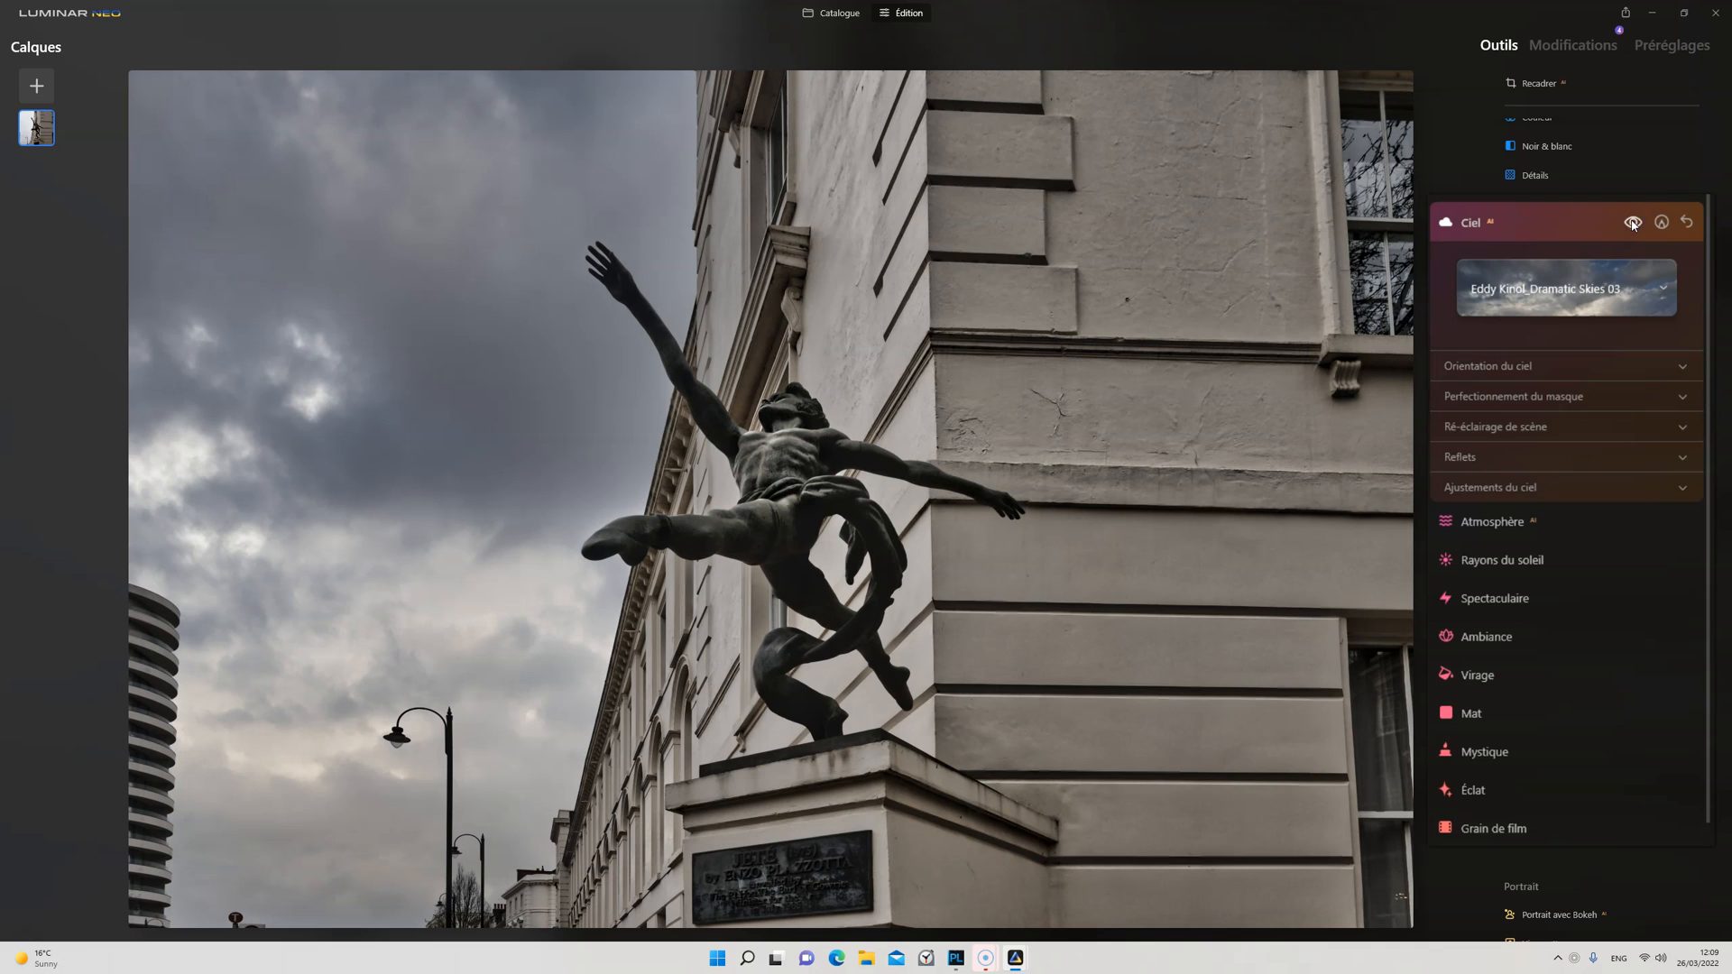
Step: Try Dramatic Skies 04, 05, 02 and 01 on the photo and return to sky 03
{"action": "left_click", "coordinate": [1606, 290]}
{"action": "left_click", "coordinate": [1489, 449]}
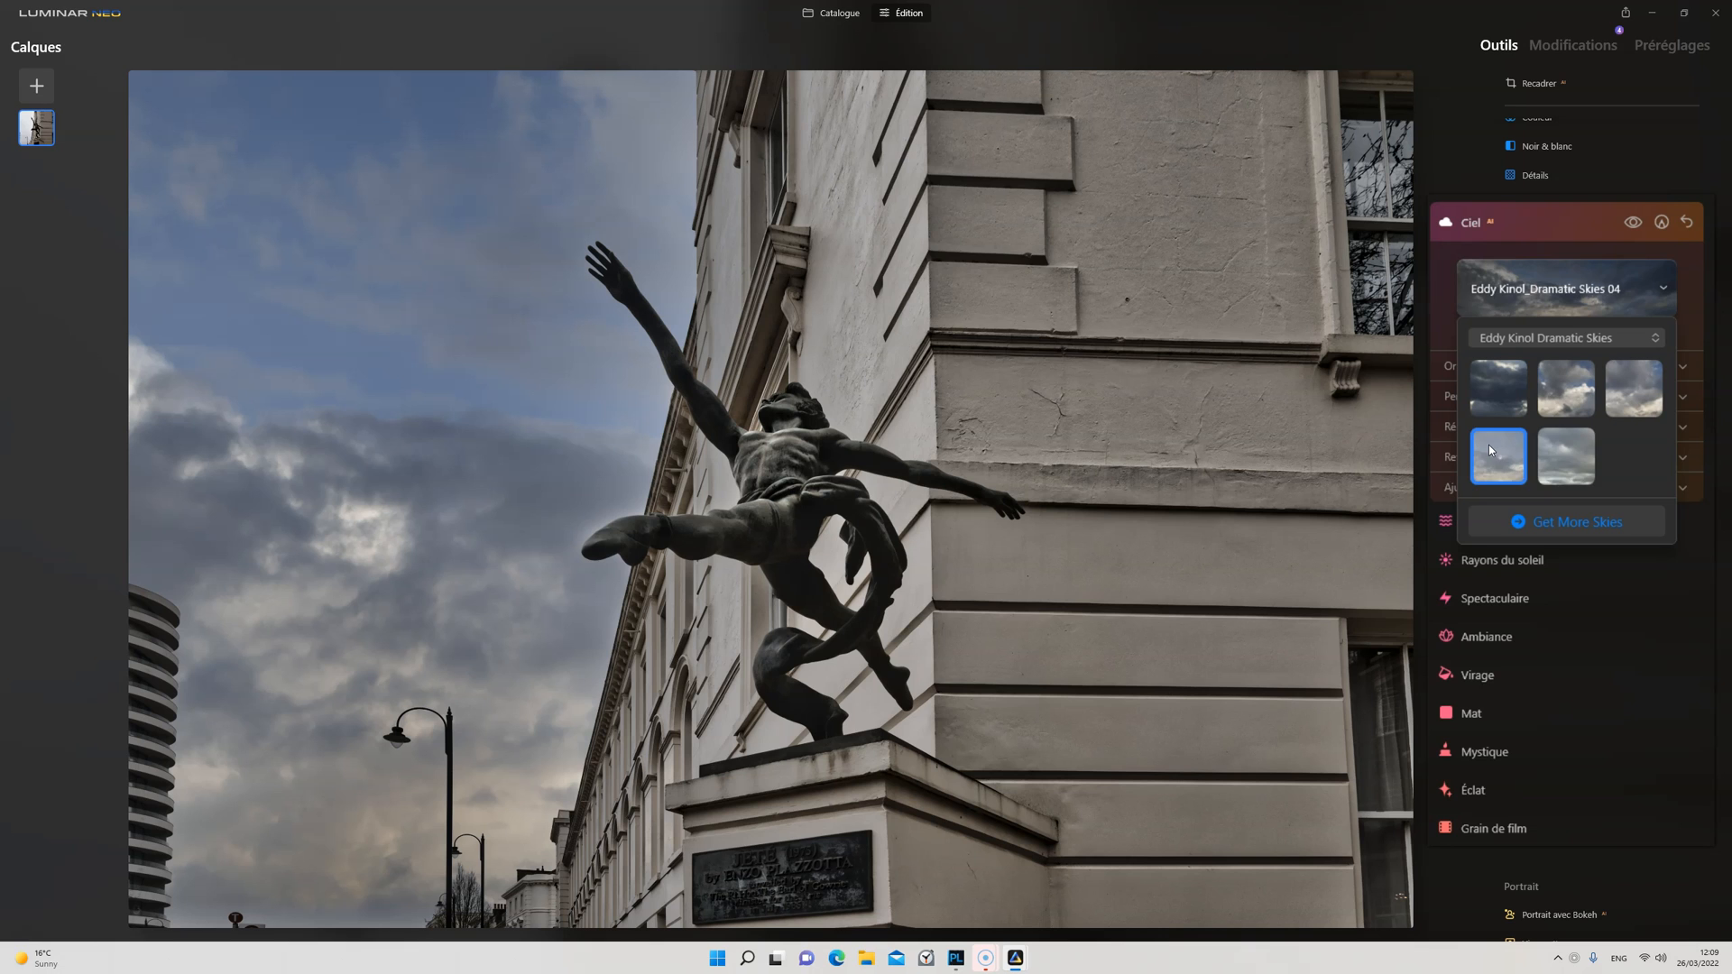
{"action": "left_click", "coordinate": [1568, 455]}
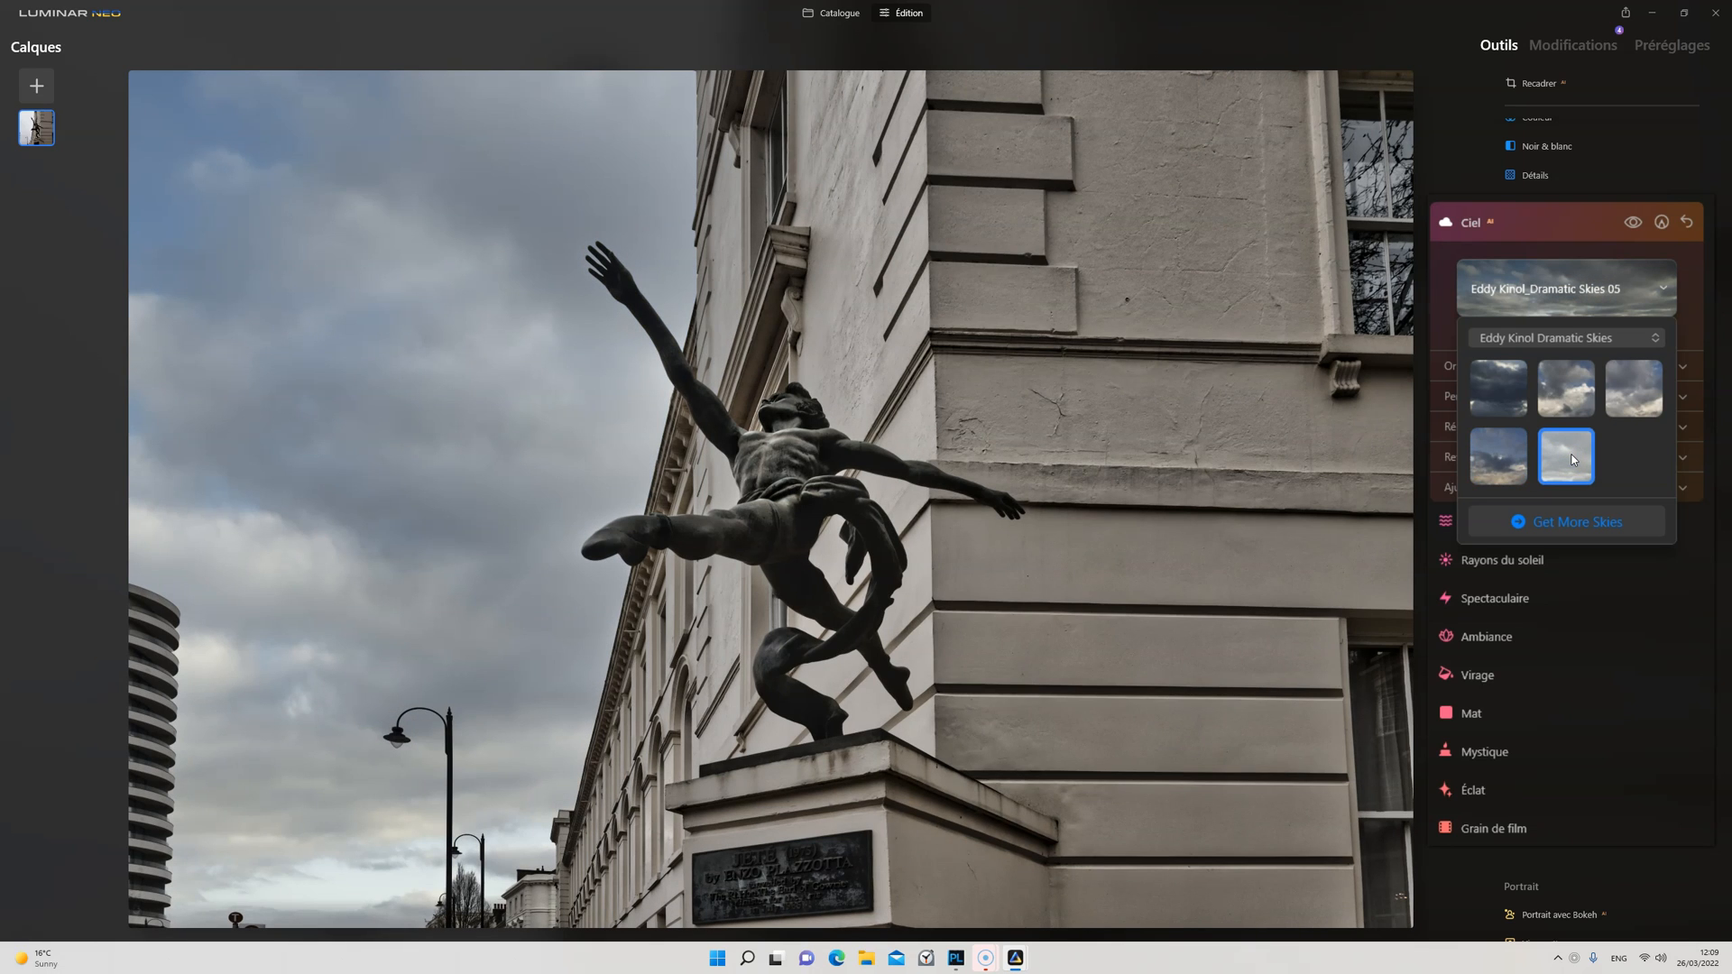
{"action": "left_click", "coordinate": [1644, 381]}
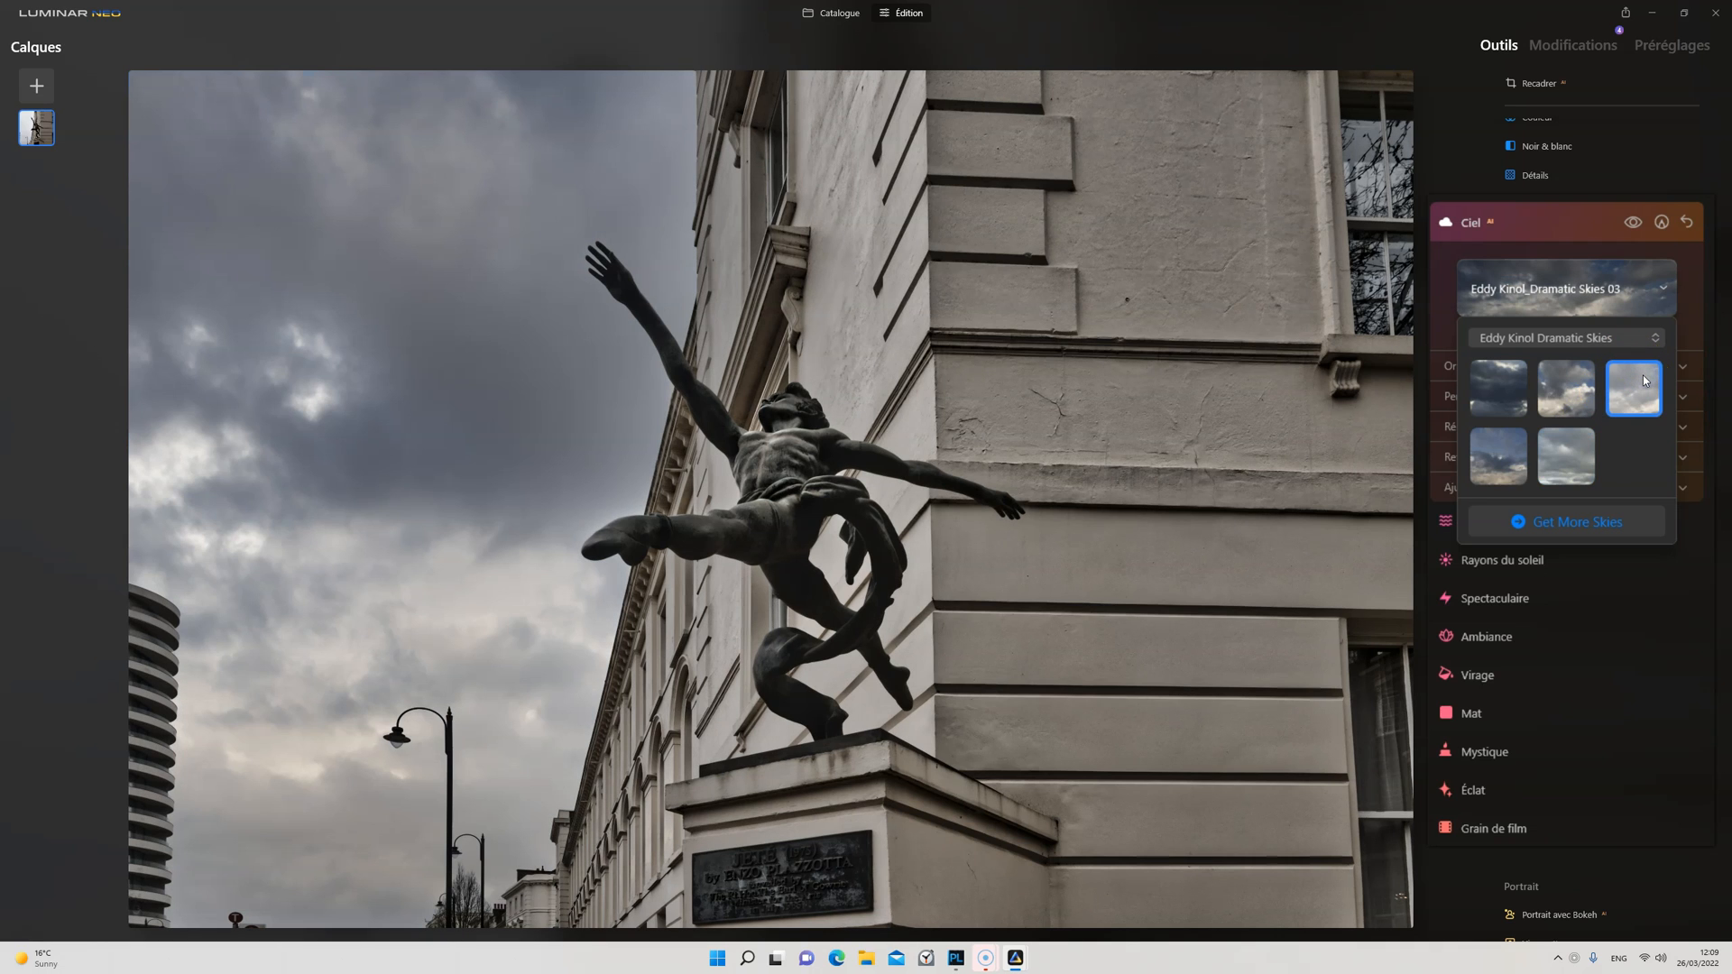
{"action": "left_click", "coordinate": [1575, 383]}
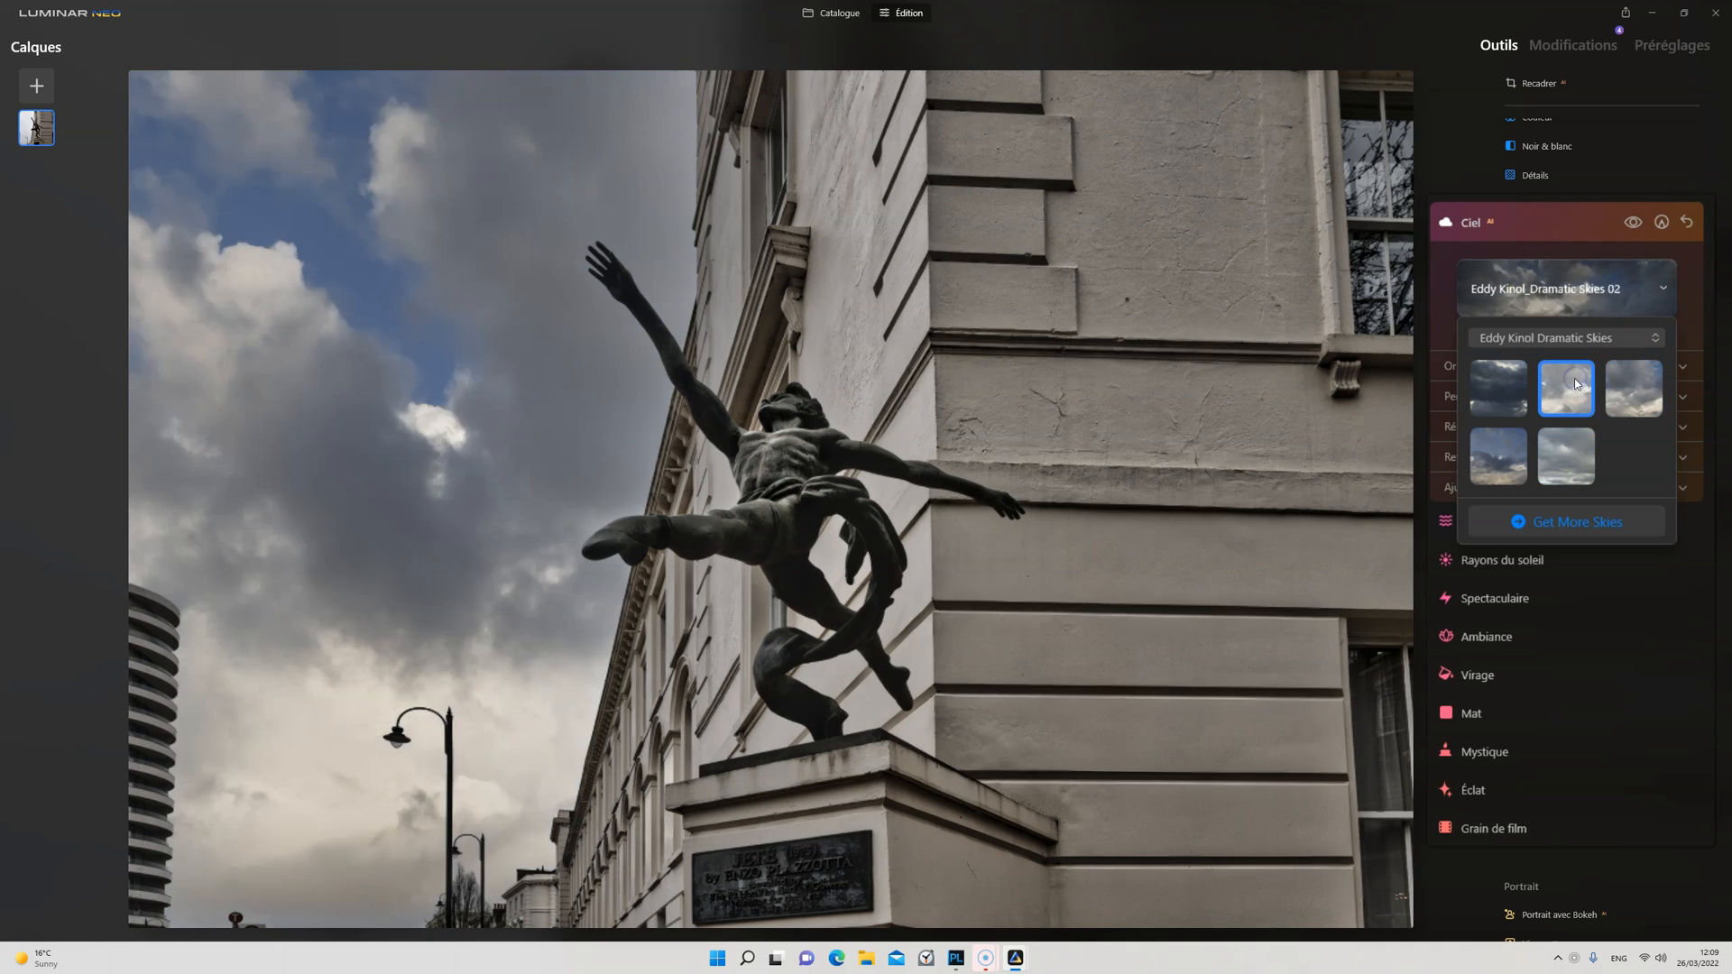
{"action": "left_click", "coordinate": [1487, 392]}
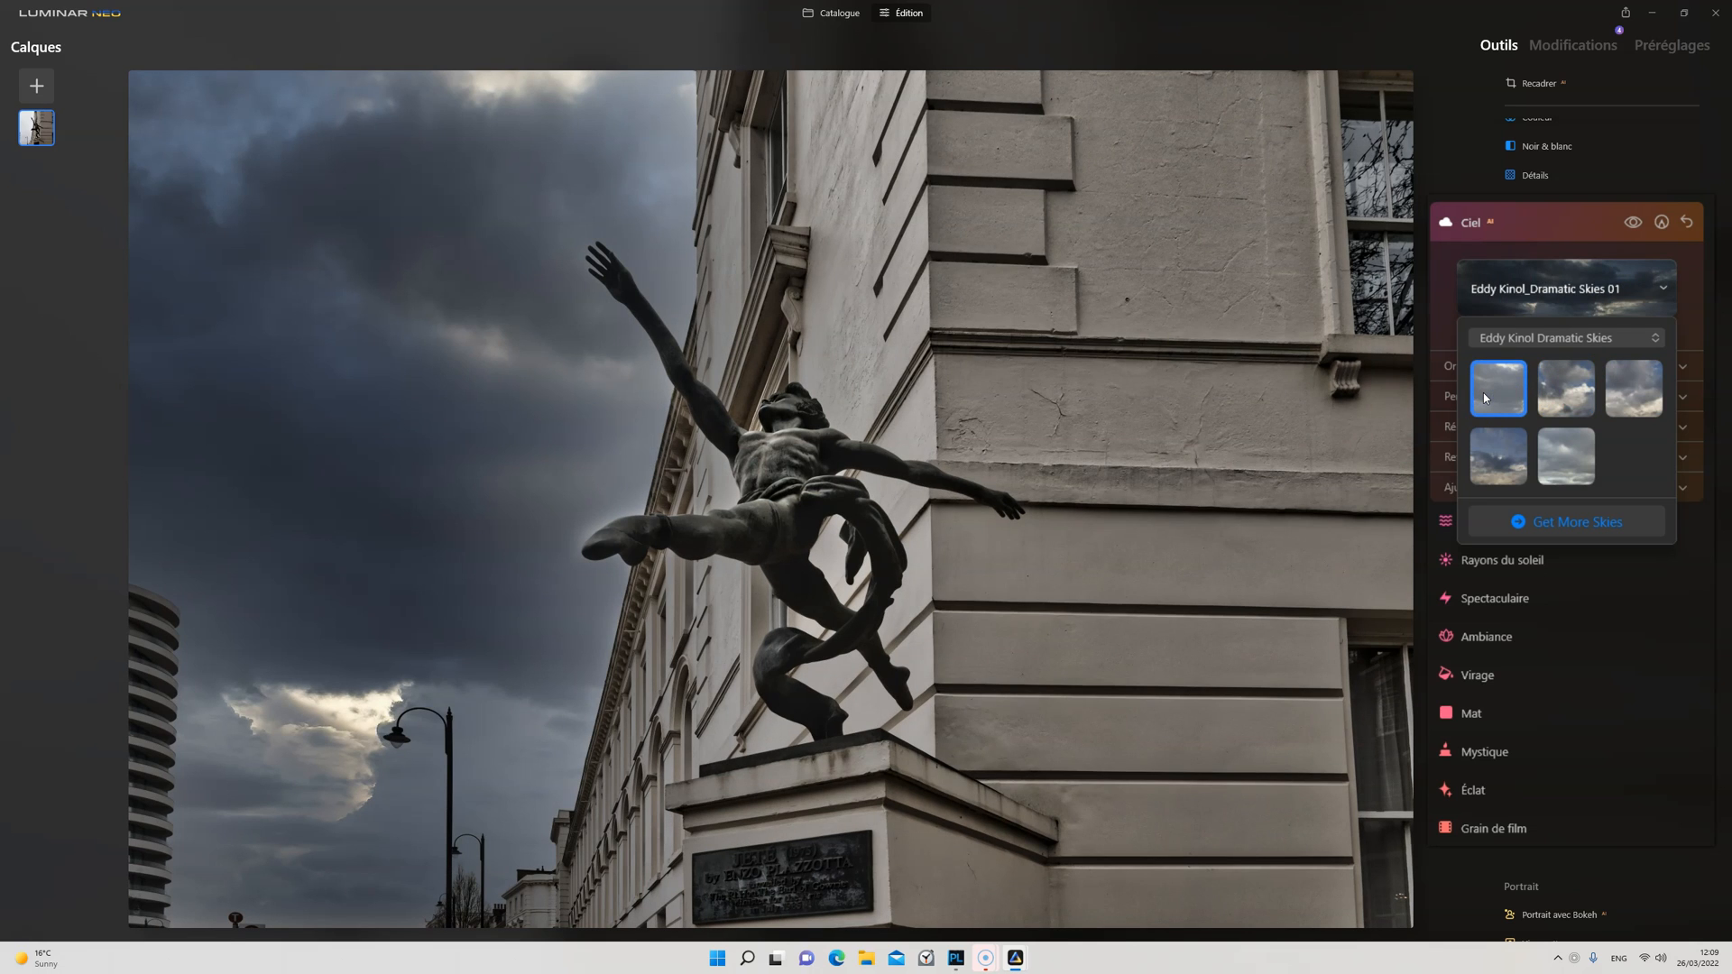
{"action": "left_click", "coordinate": [1639, 381]}
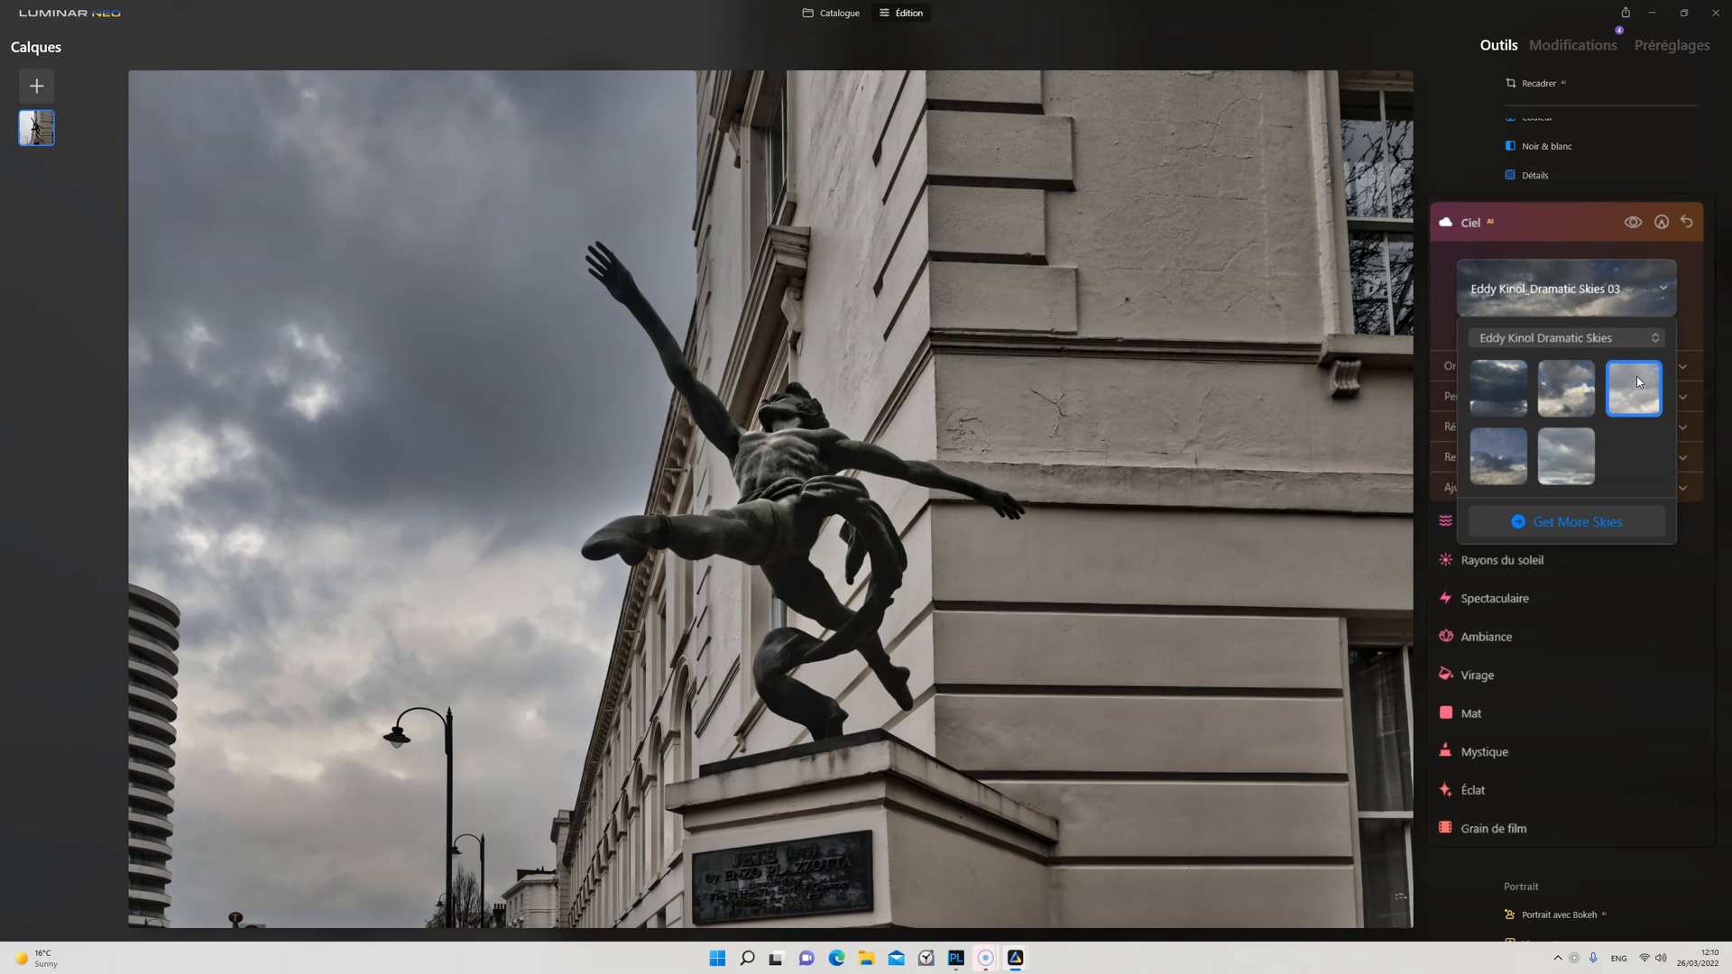
{"action": "left_click", "coordinate": [1525, 301]}
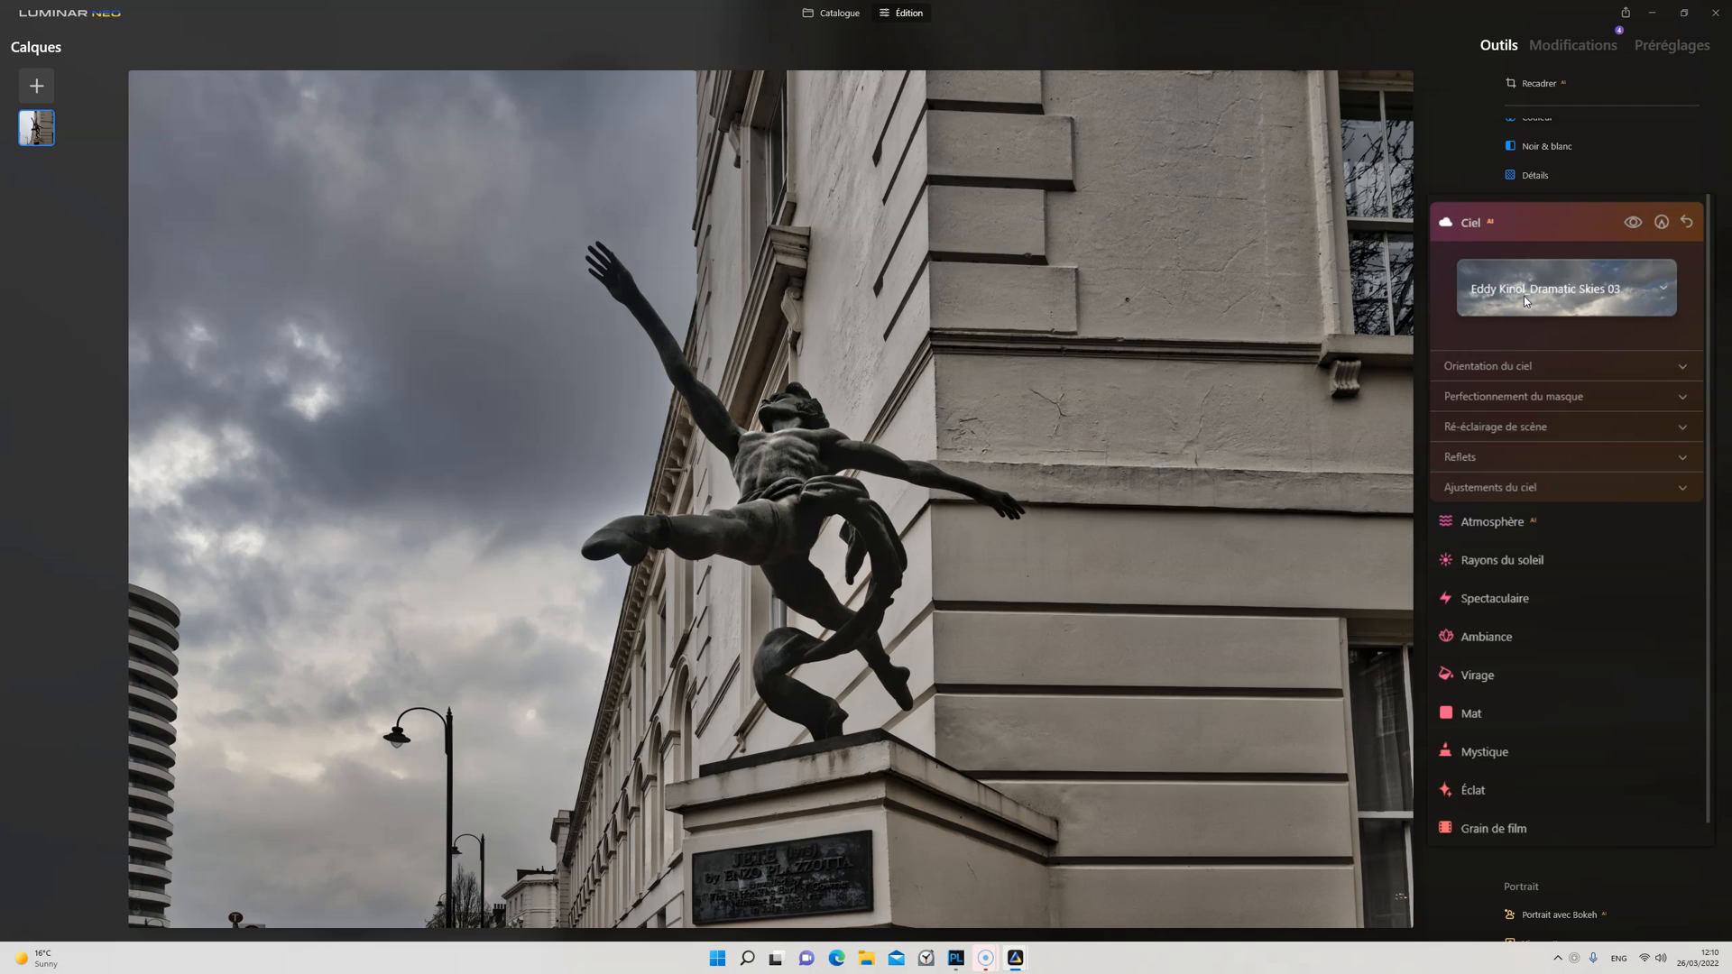
Step: Set the sky orientation to Position Horizon 0, Position verticale -3 and Position horizontale -57
{"action": "left_click", "coordinate": [1511, 370]}
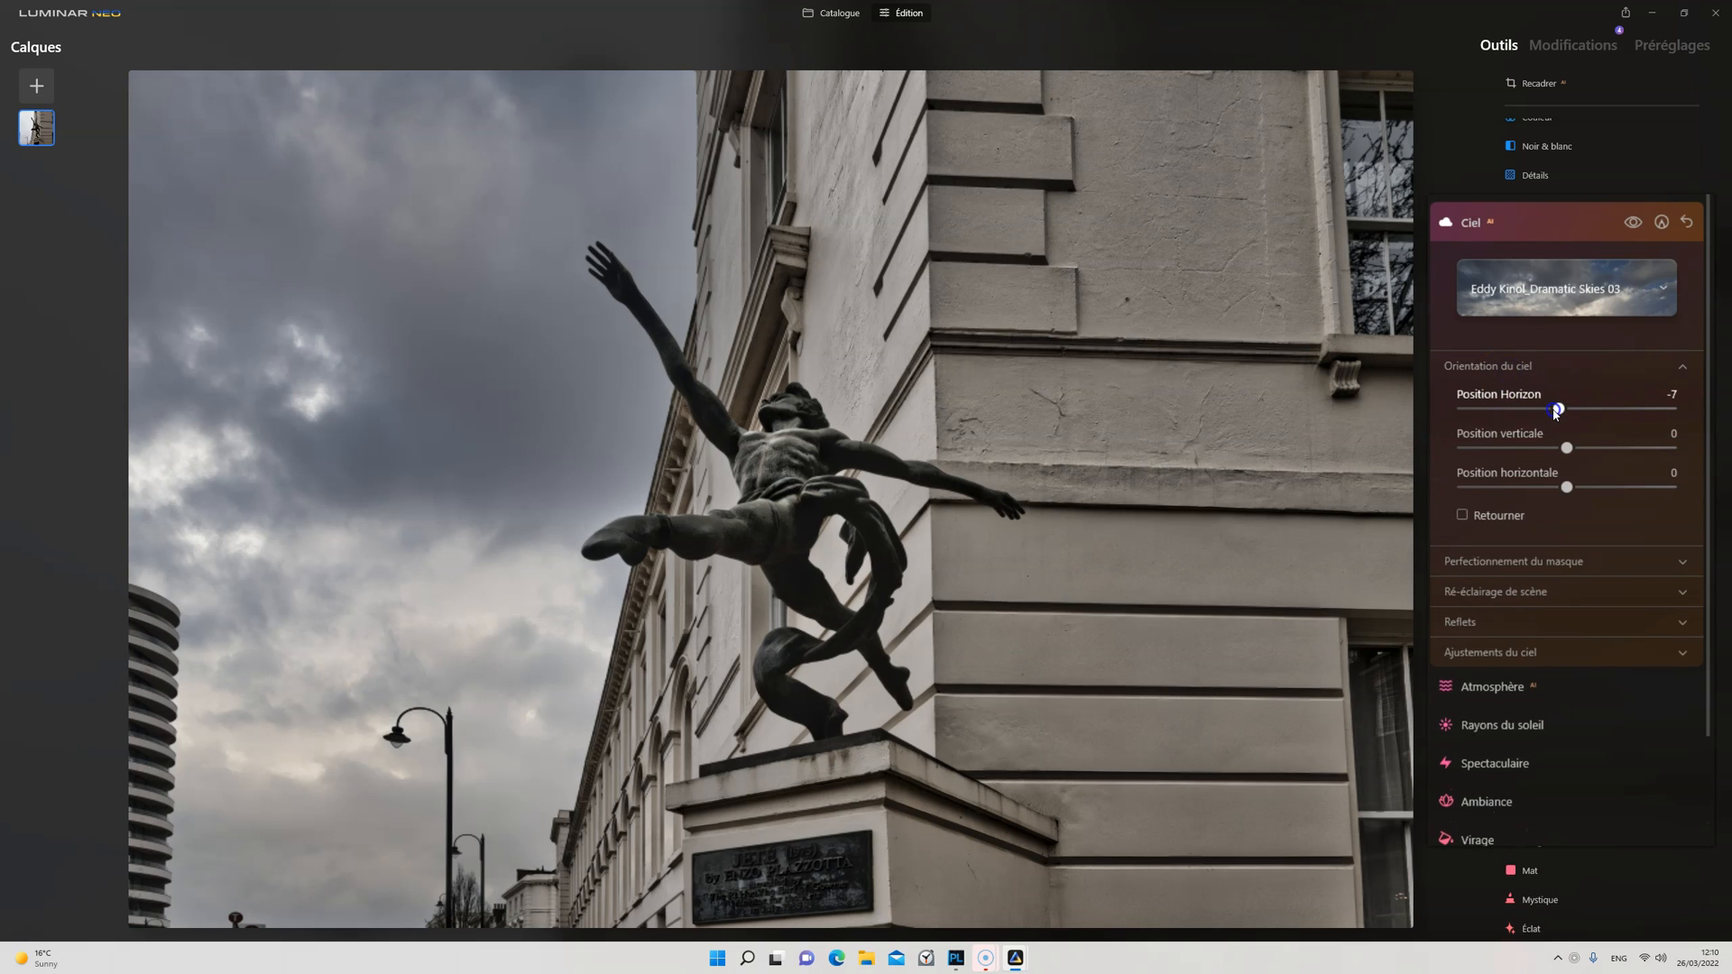
{"action": "left_click_drag", "start_coordinate": [1549, 412], "coordinate": [1463, 411]}
{"action": "double_click", "coordinate": [1463, 408]}
{"action": "left_click", "coordinate": [1548, 443]}
{"action": "mouse_move", "coordinate": [1569, 451]}
{"action": "left_mouse_down"}
{"action": "mouse_move", "coordinate": [1480, 449]}
{"action": "mouse_move", "coordinate": [1567, 447]}
{"action": "left_mouse_up"}
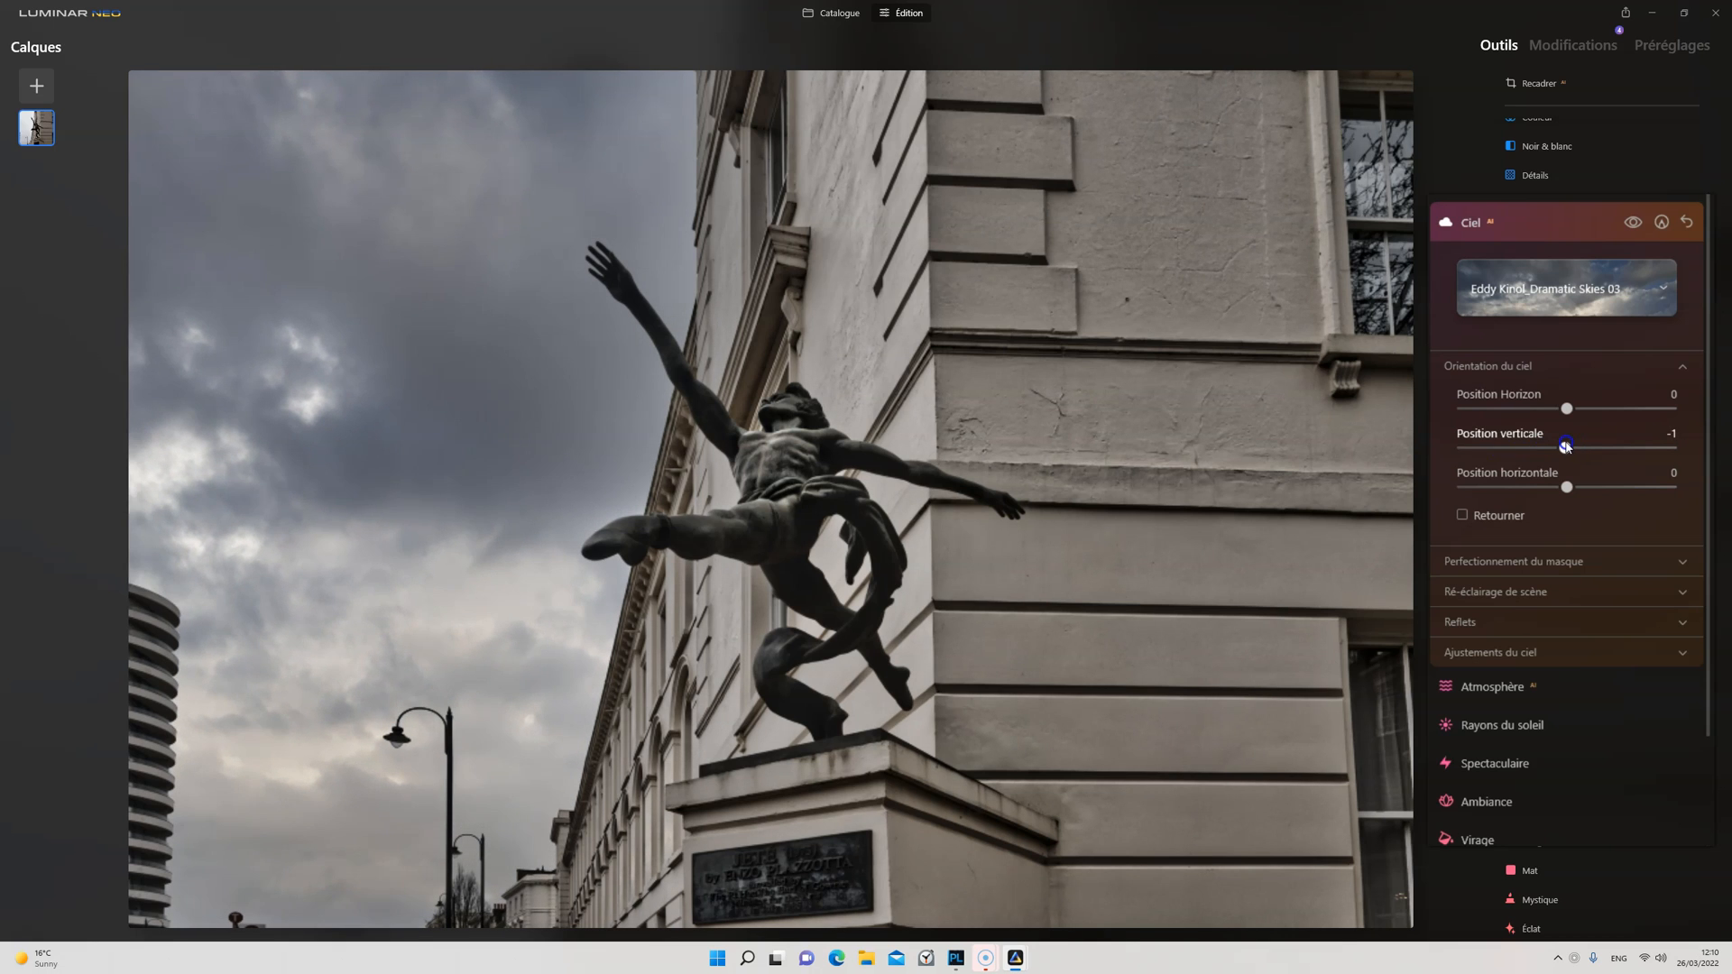
{"action": "left_click_drag", "start_coordinate": [1567, 487], "coordinate": [1559, 579]}
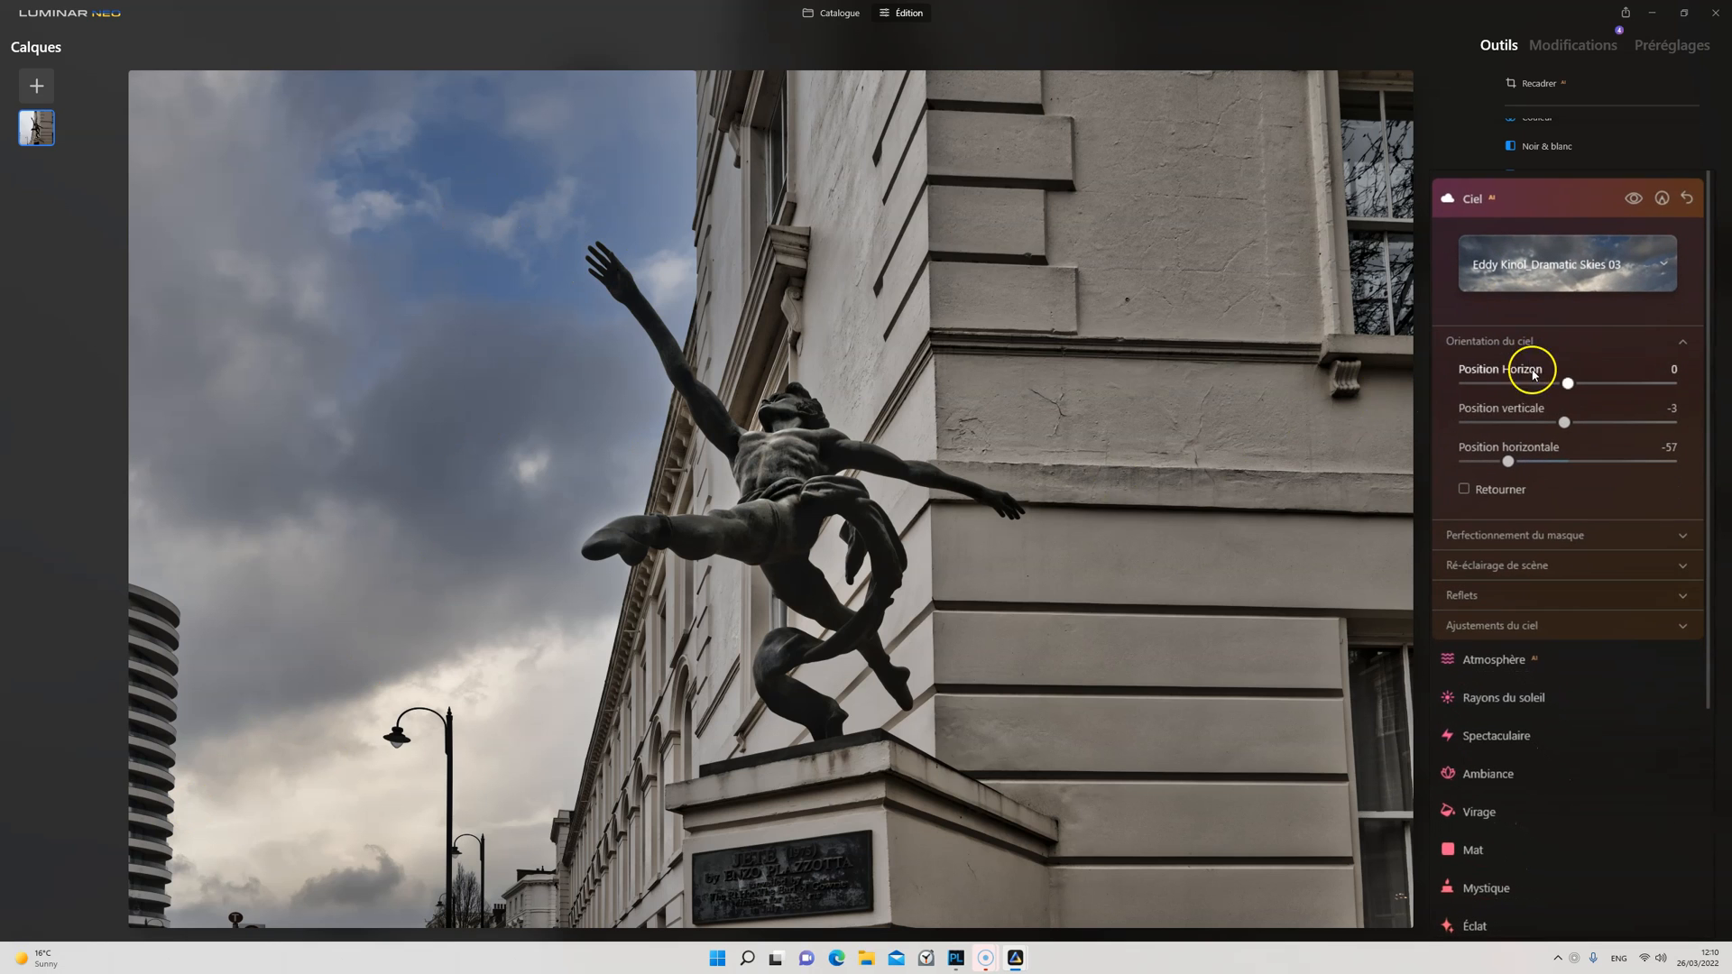
Step: Look through the sky mask refinement settings and set the scene relighting to intensity 48, saturation 61 and people relighting 0
{"action": "left_click", "coordinate": [1520, 535]}
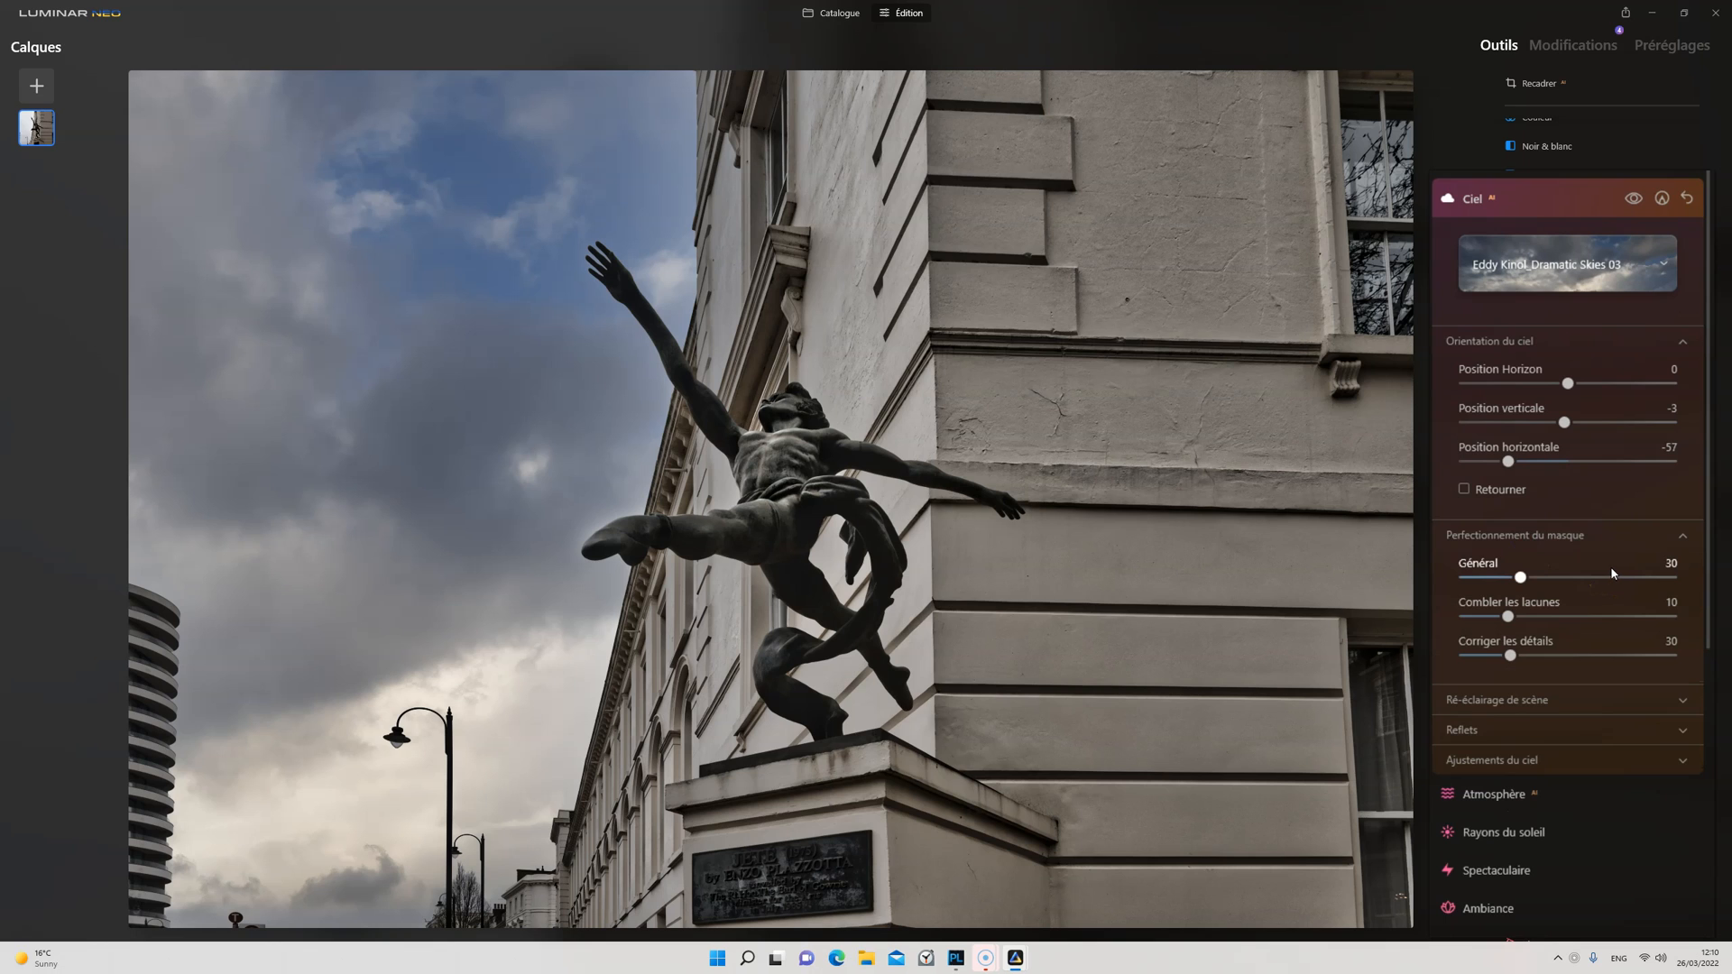
{"action": "scroll", "coordinate": [1612, 568], "scroll_direction": "down", "scroll_amount": 3}
{"action": "left_click", "coordinate": [1524, 497]}
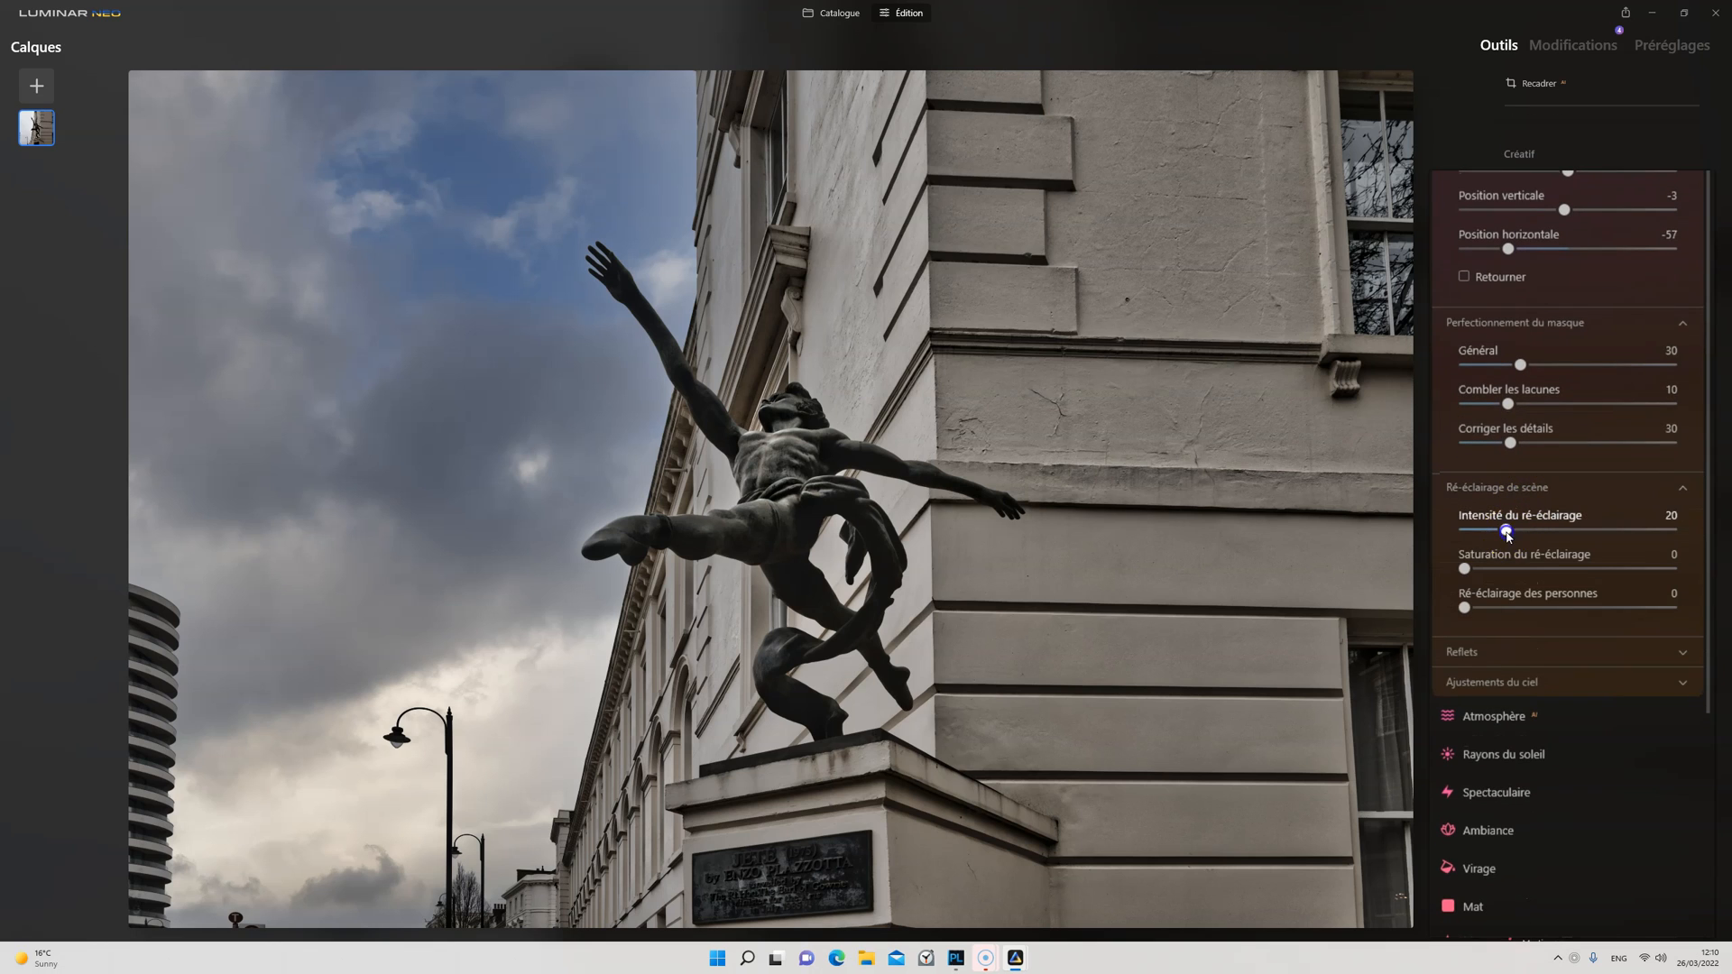
{"action": "left_click_drag", "start_coordinate": [1507, 533], "coordinate": [1635, 530]}
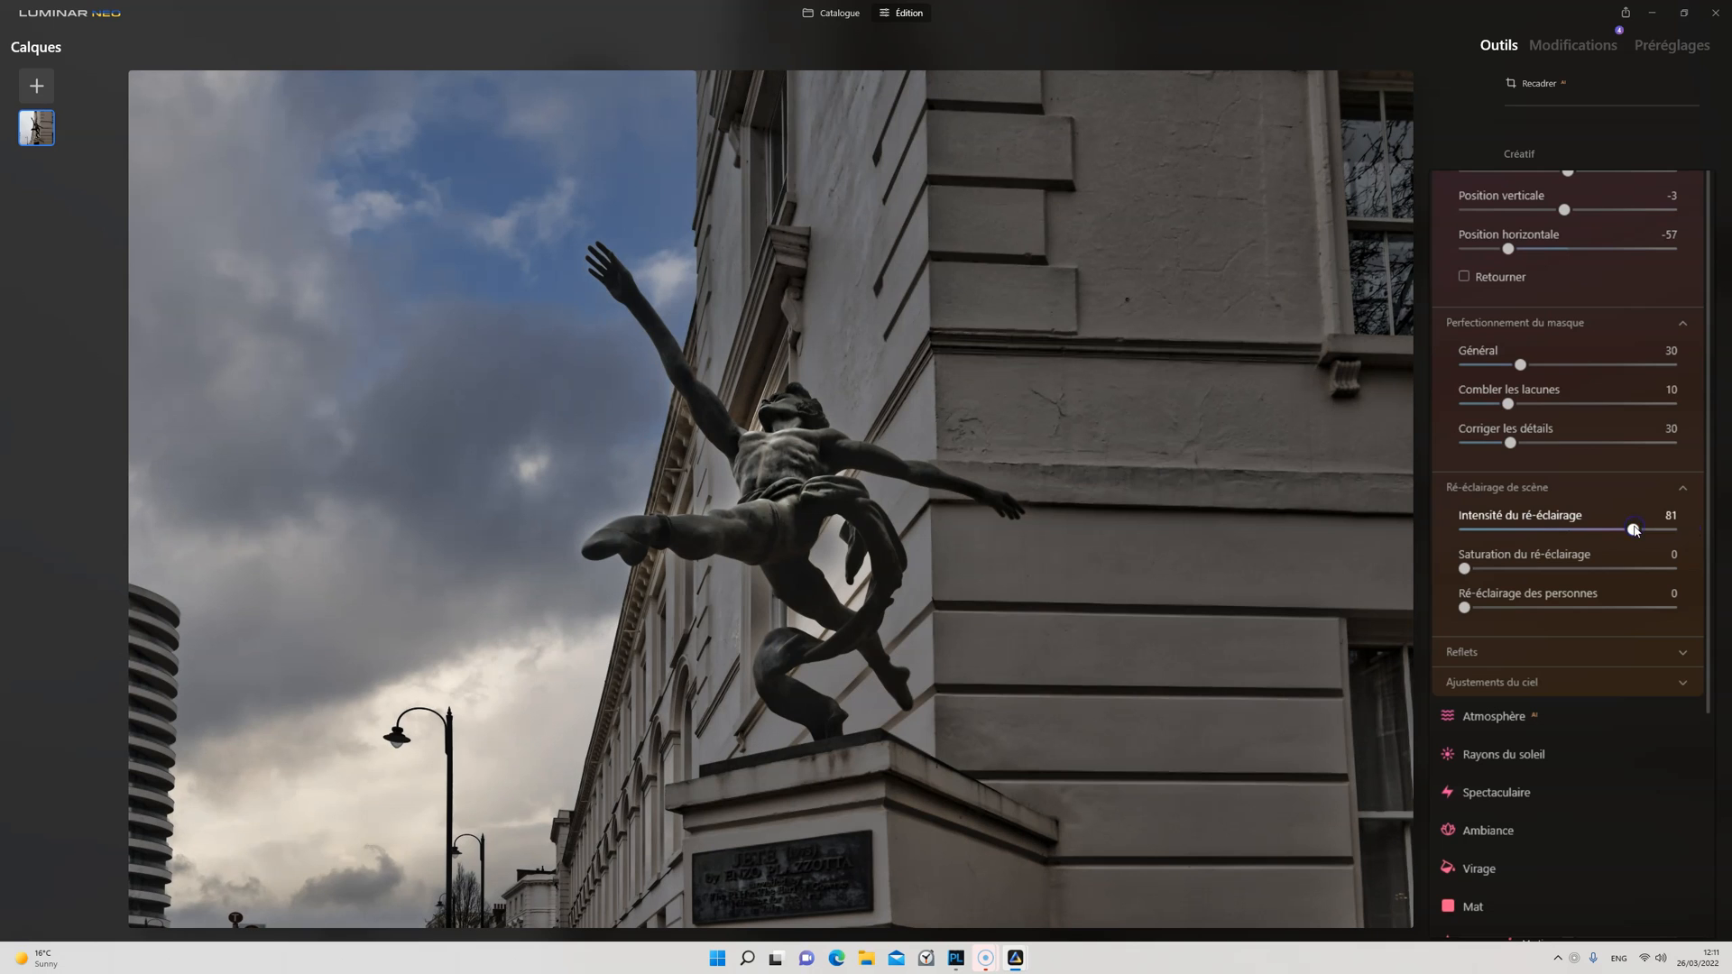
{"action": "left_click_drag", "start_coordinate": [1464, 569], "coordinate": [1594, 571]}
{"action": "left_click_drag", "start_coordinate": [1466, 607], "coordinate": [1667, 605]}
{"action": "double_click", "coordinate": [1573, 604]}
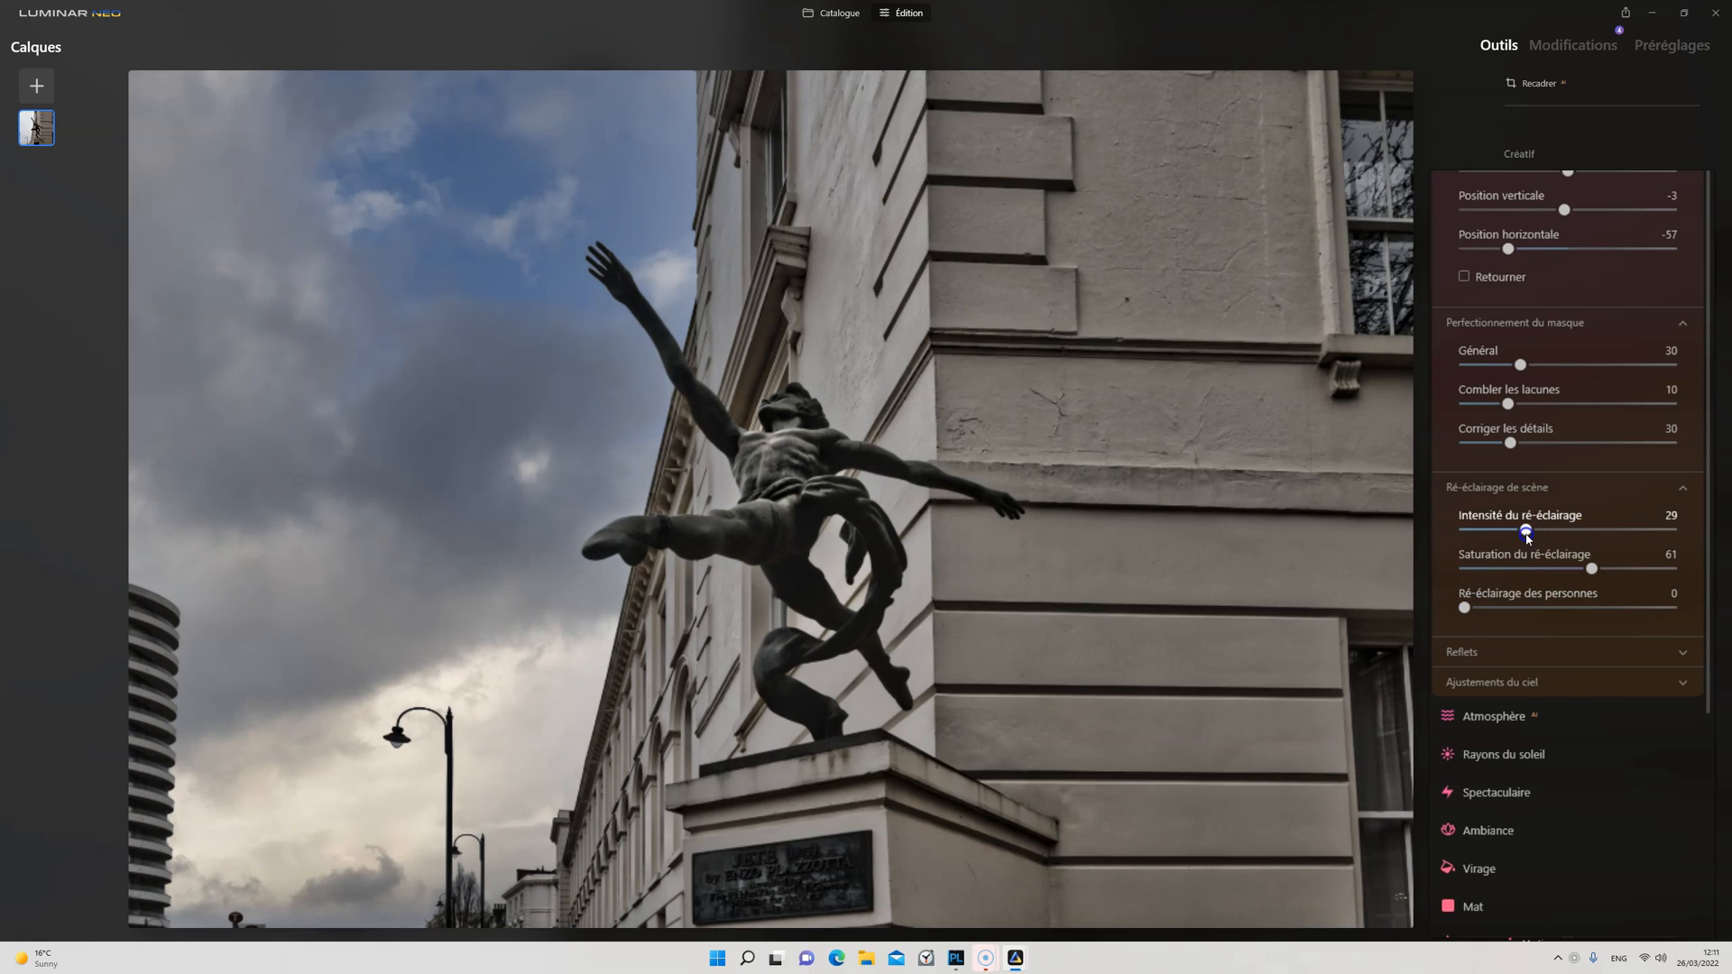
{"action": "double_click", "coordinate": [1564, 537]}
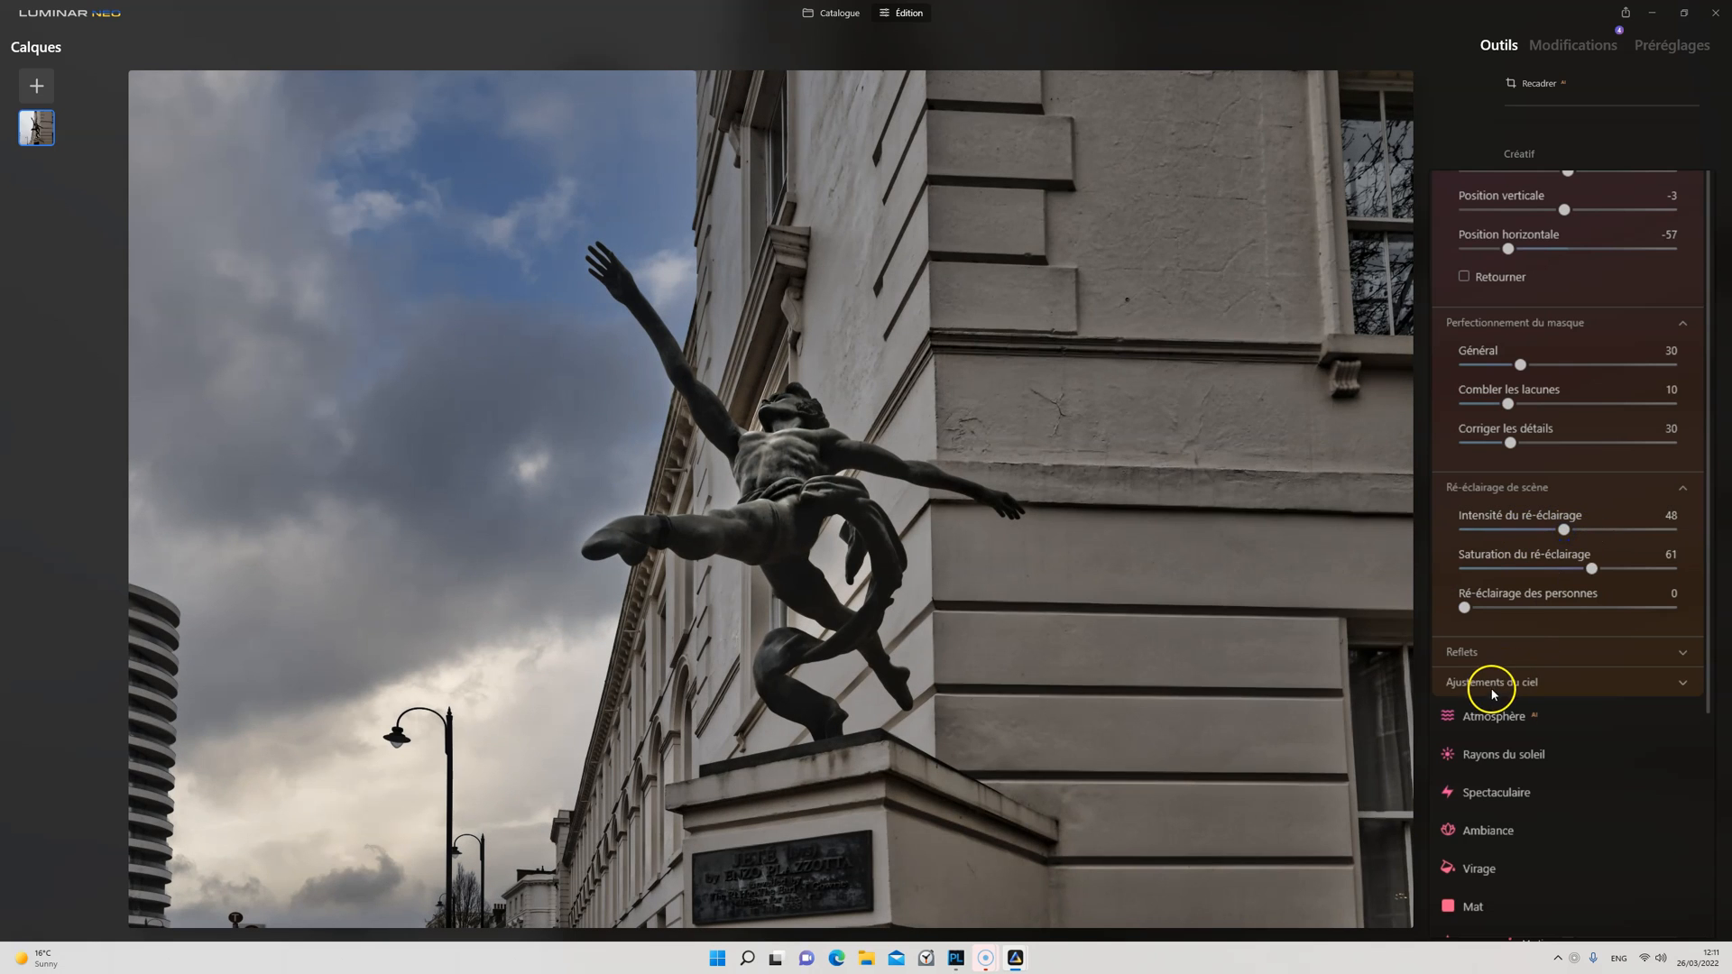
Step: Adjust the new sky with Chaleur 30, Luminosité 51 and Brume atmosphérique 50
{"action": "left_click", "coordinate": [1492, 683]}
{"action": "scroll", "coordinate": [1560, 653], "scroll_direction": "down", "scroll_amount": 3}
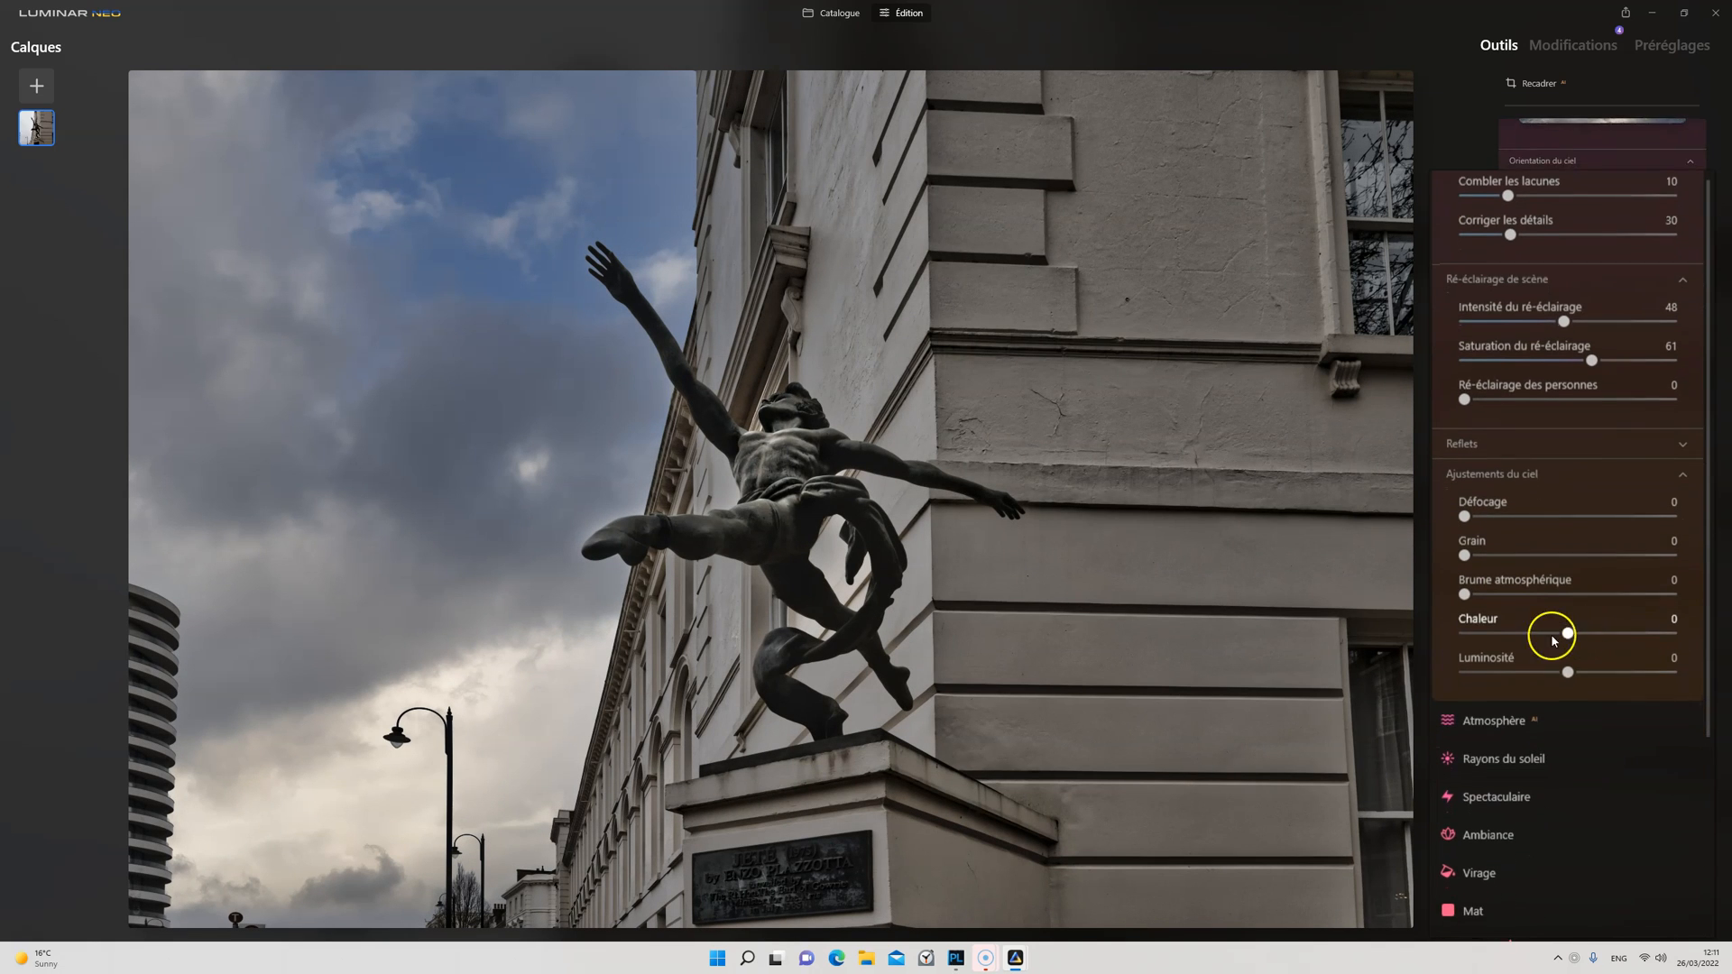
{"action": "left_click_drag", "start_coordinate": [1567, 629], "coordinate": [1645, 629]}
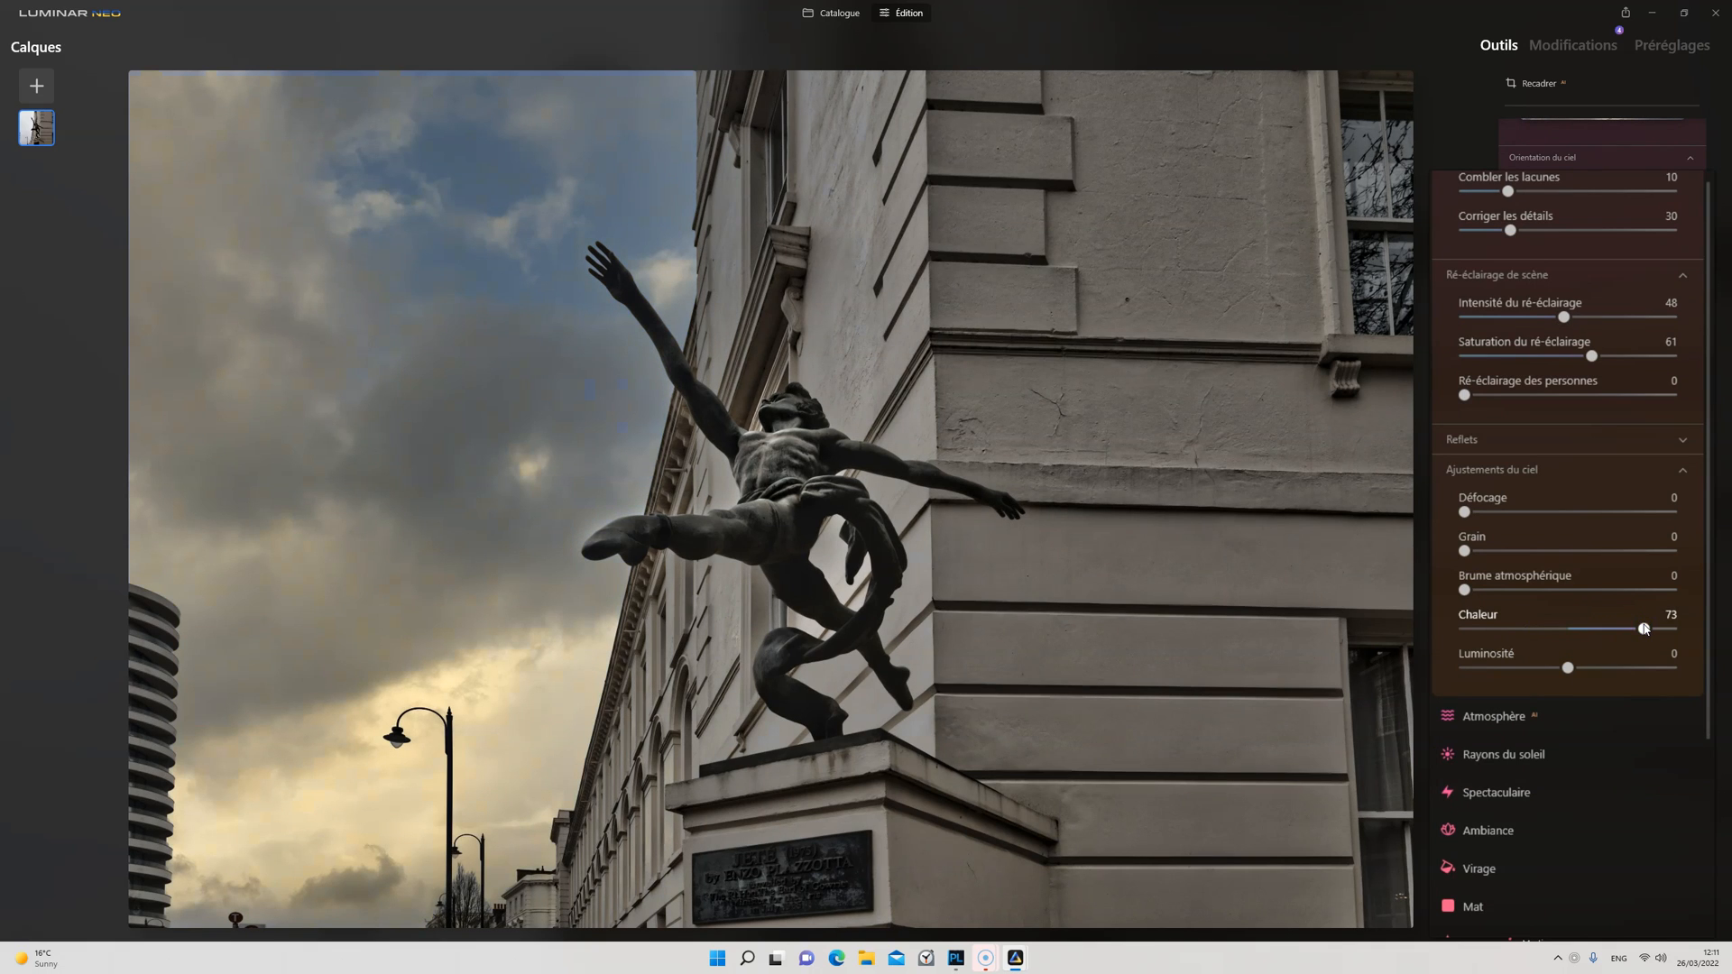
{"action": "left_click_drag", "start_coordinate": [1570, 667], "coordinate": [1602, 629]}
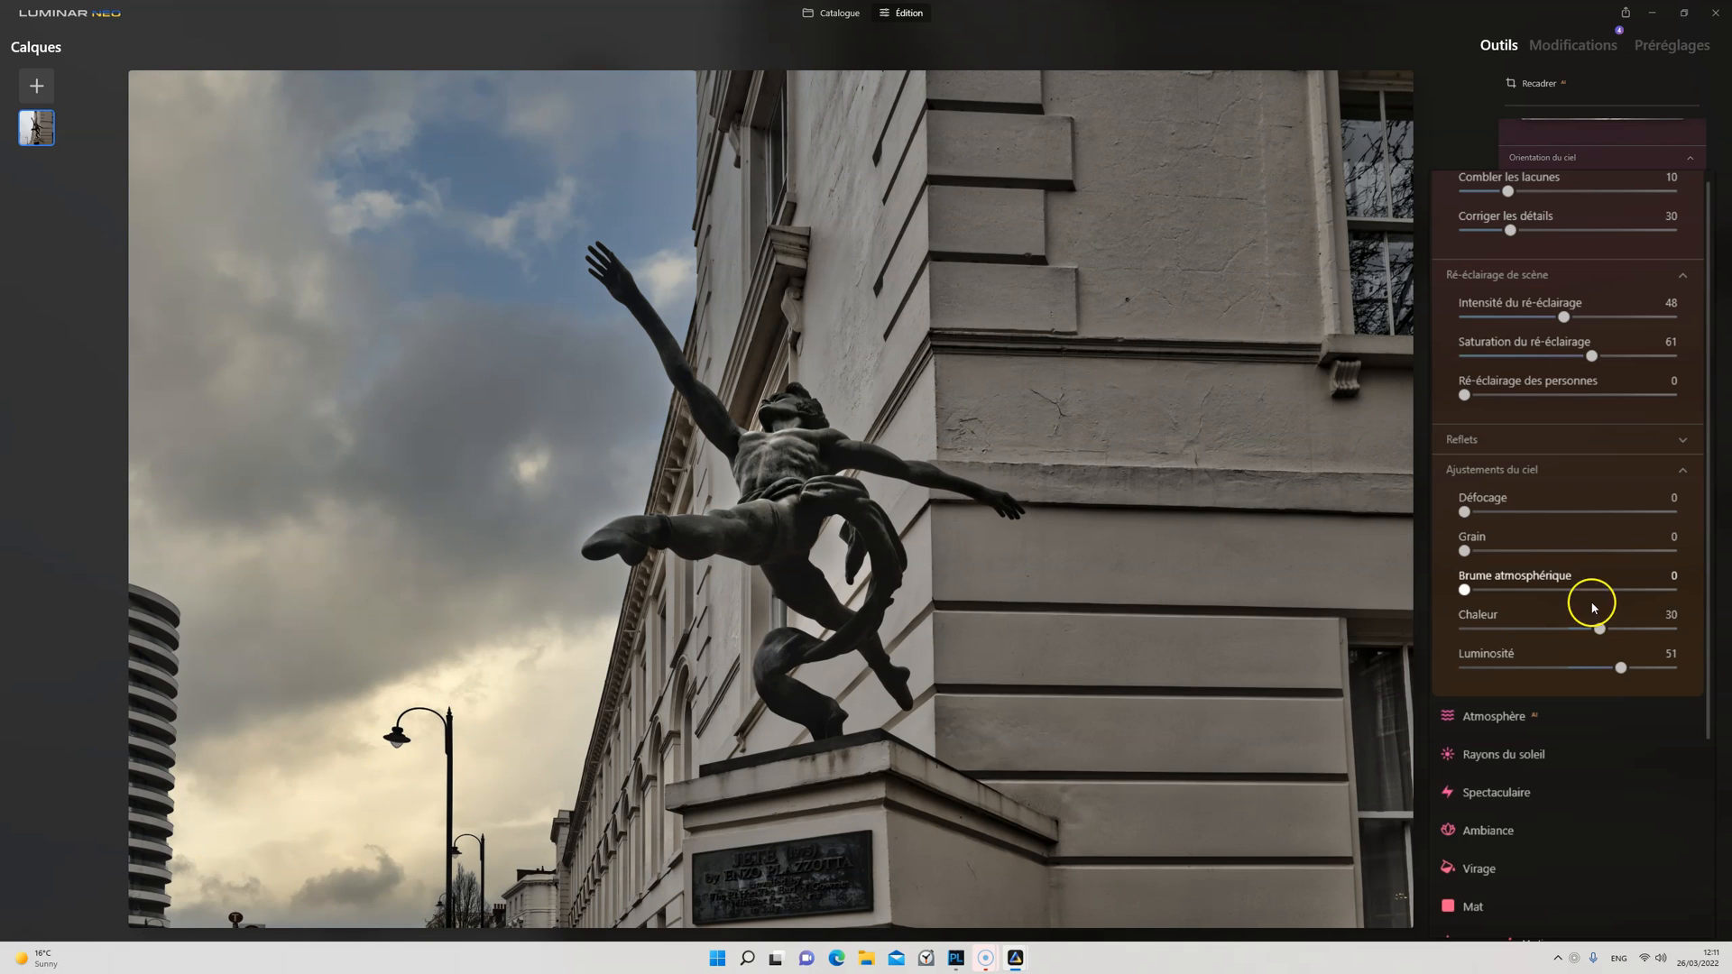
{"action": "left_click_drag", "start_coordinate": [1466, 590], "coordinate": [1570, 591]}
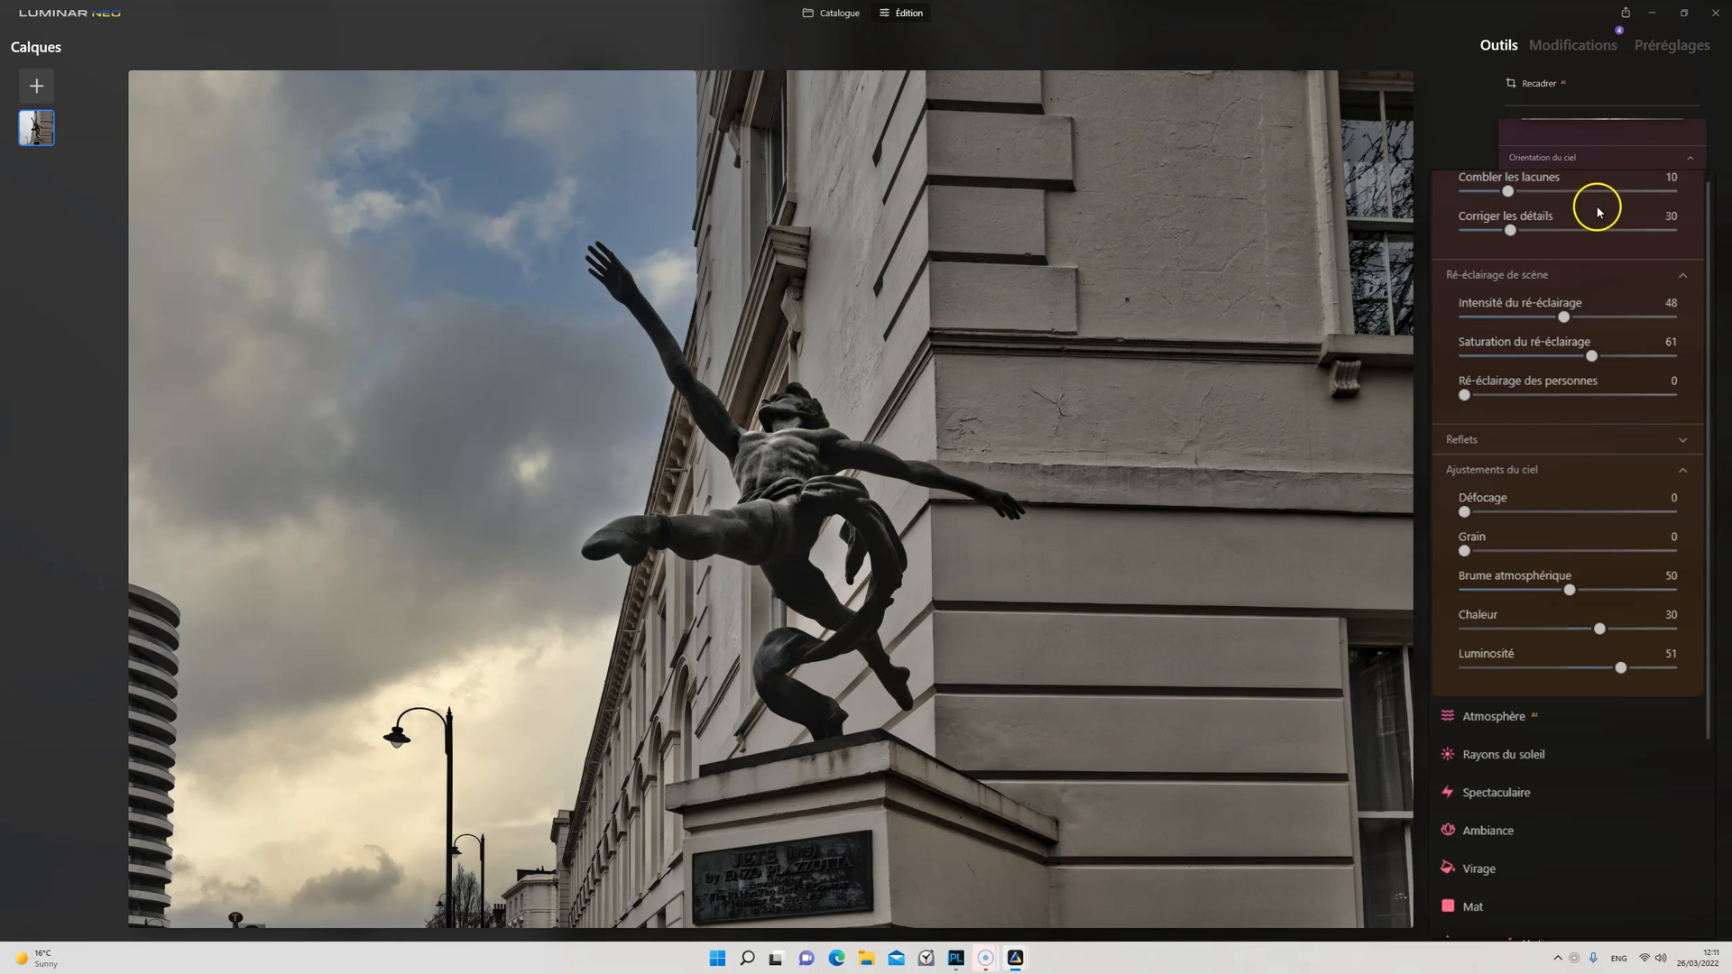
Step: Leave the sky replacement settings and compare the edited photo with the original several times
{"action": "scroll", "coordinate": [1597, 190], "scroll_direction": "up", "scroll_amount": 5}
{"action": "left_click", "coordinate": [1501, 328]}
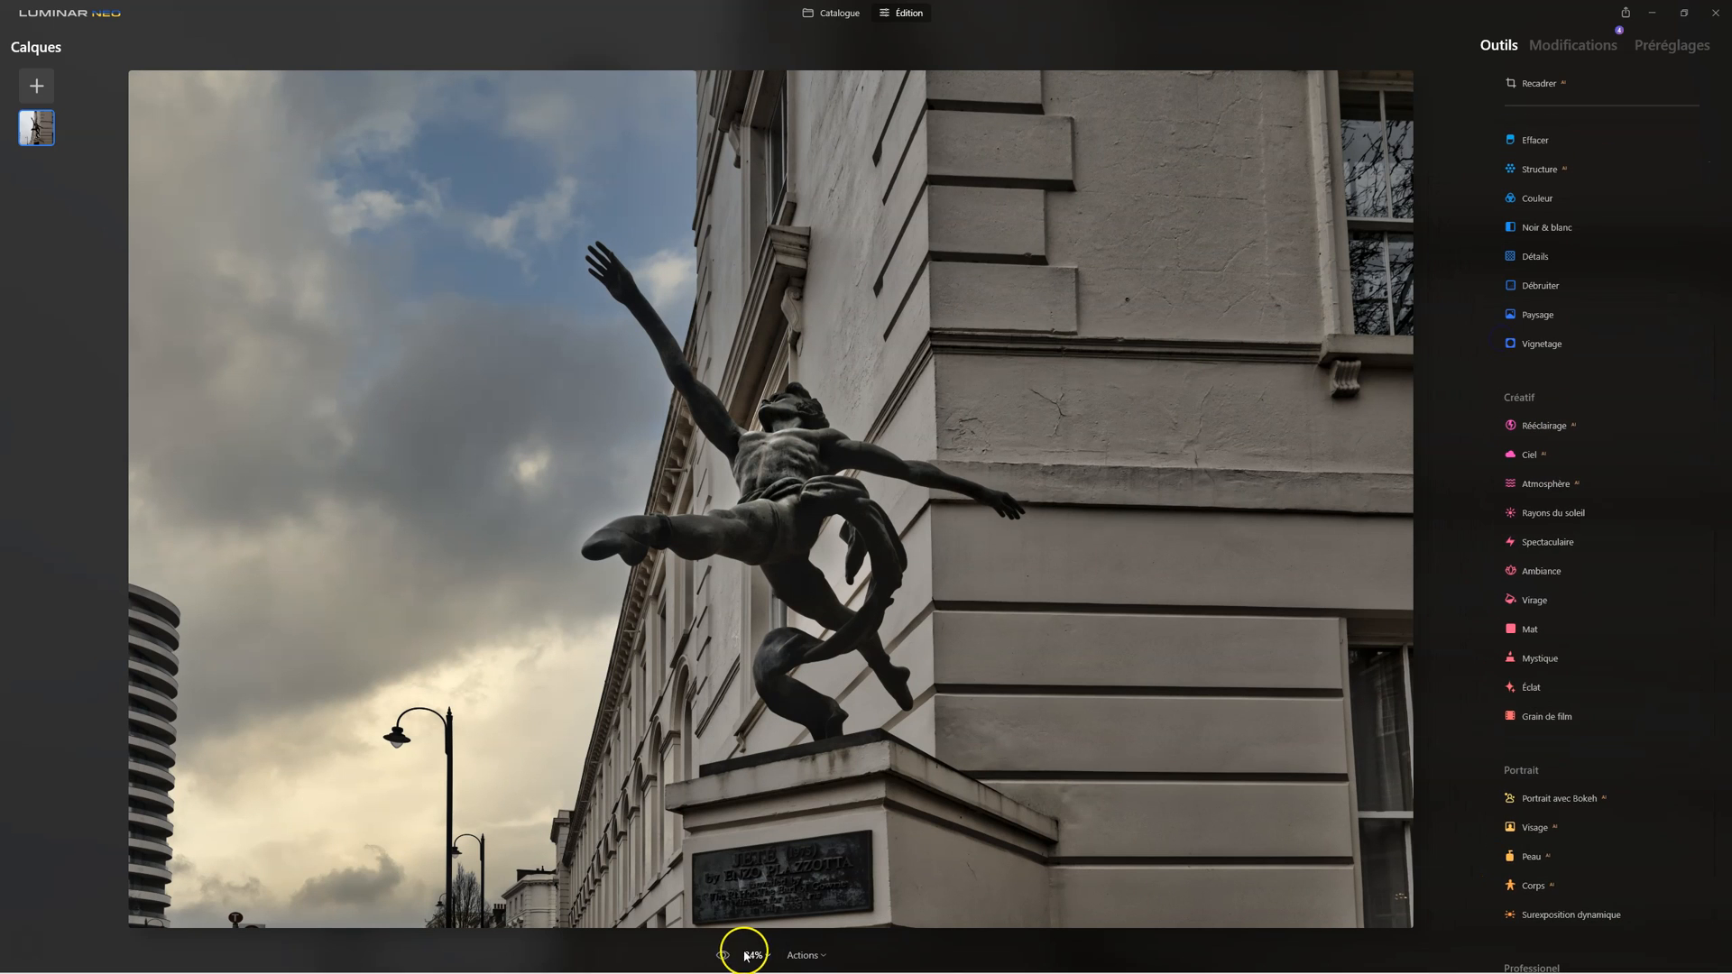
{"action": "left_click", "coordinate": [727, 955]}
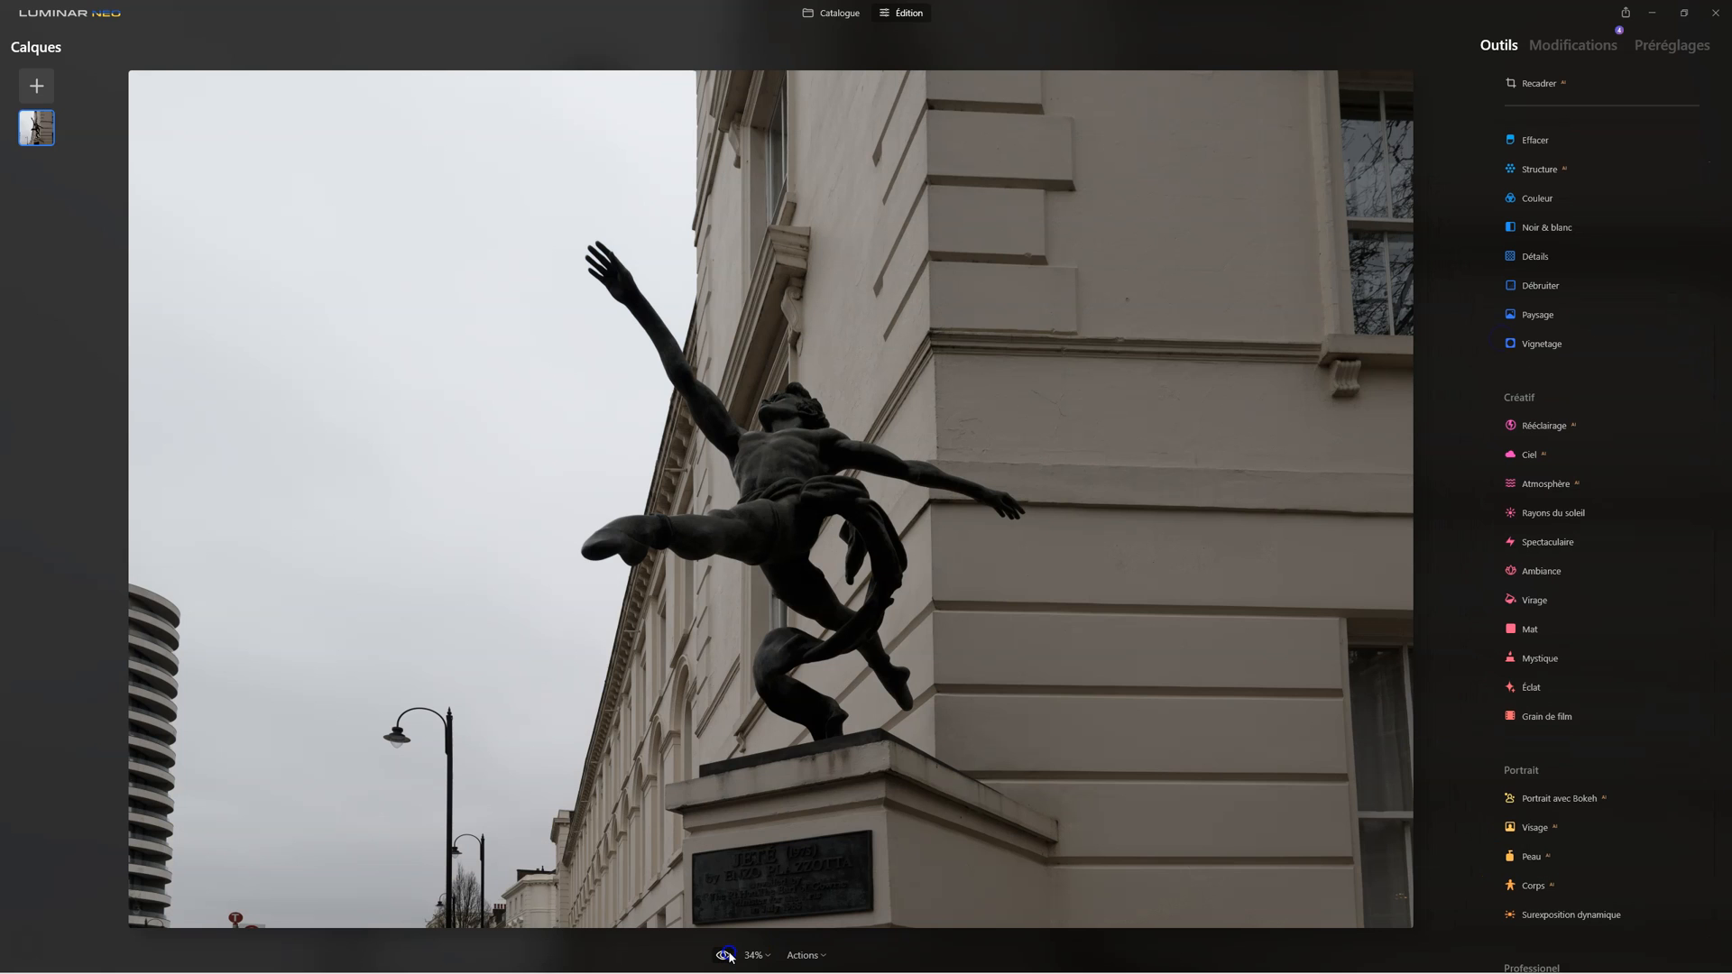
{"action": "left_click", "coordinate": [728, 956]}
{"action": "left_click", "coordinate": [727, 955]}
{"action": "left_click", "coordinate": [728, 956]}
{"action": "left_click", "coordinate": [727, 956]}
{"action": "left_click", "coordinate": [727, 956]}
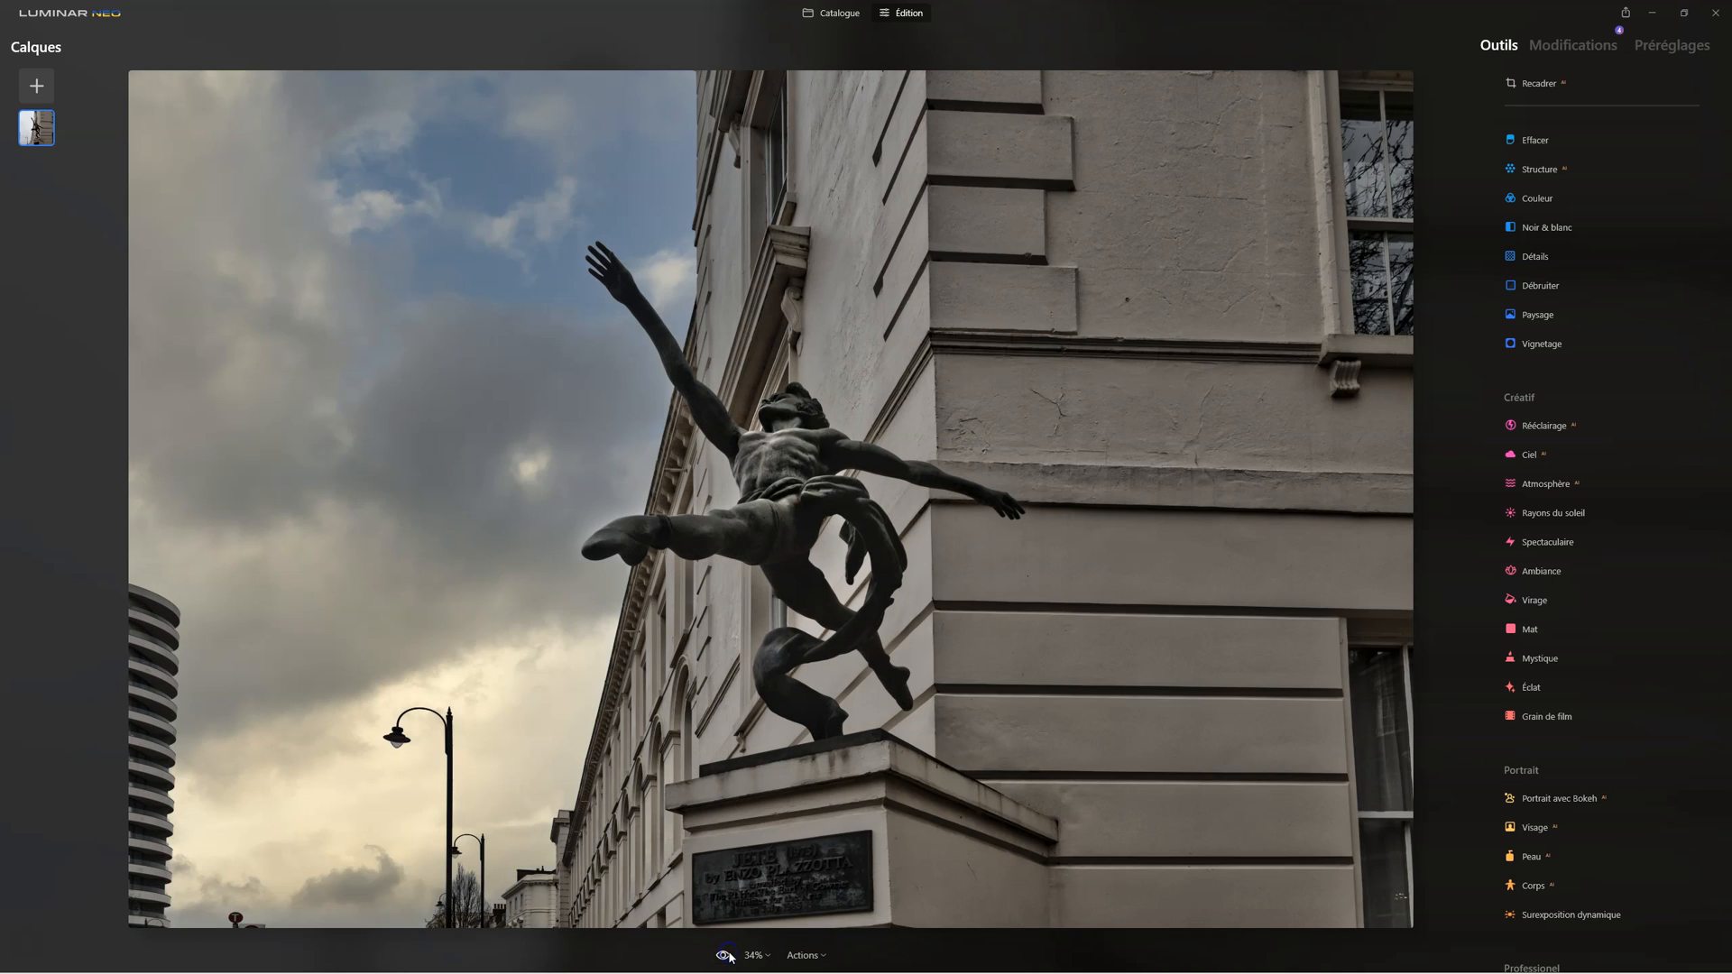
{"action": "left_click", "coordinate": [727, 956]}
{"action": "left_click", "coordinate": [727, 956]}
Step: Erase the small red object at the photo's lower edge near the round tower using Effacer with Taille 20
{"action": "left_click", "coordinate": [1534, 139]}
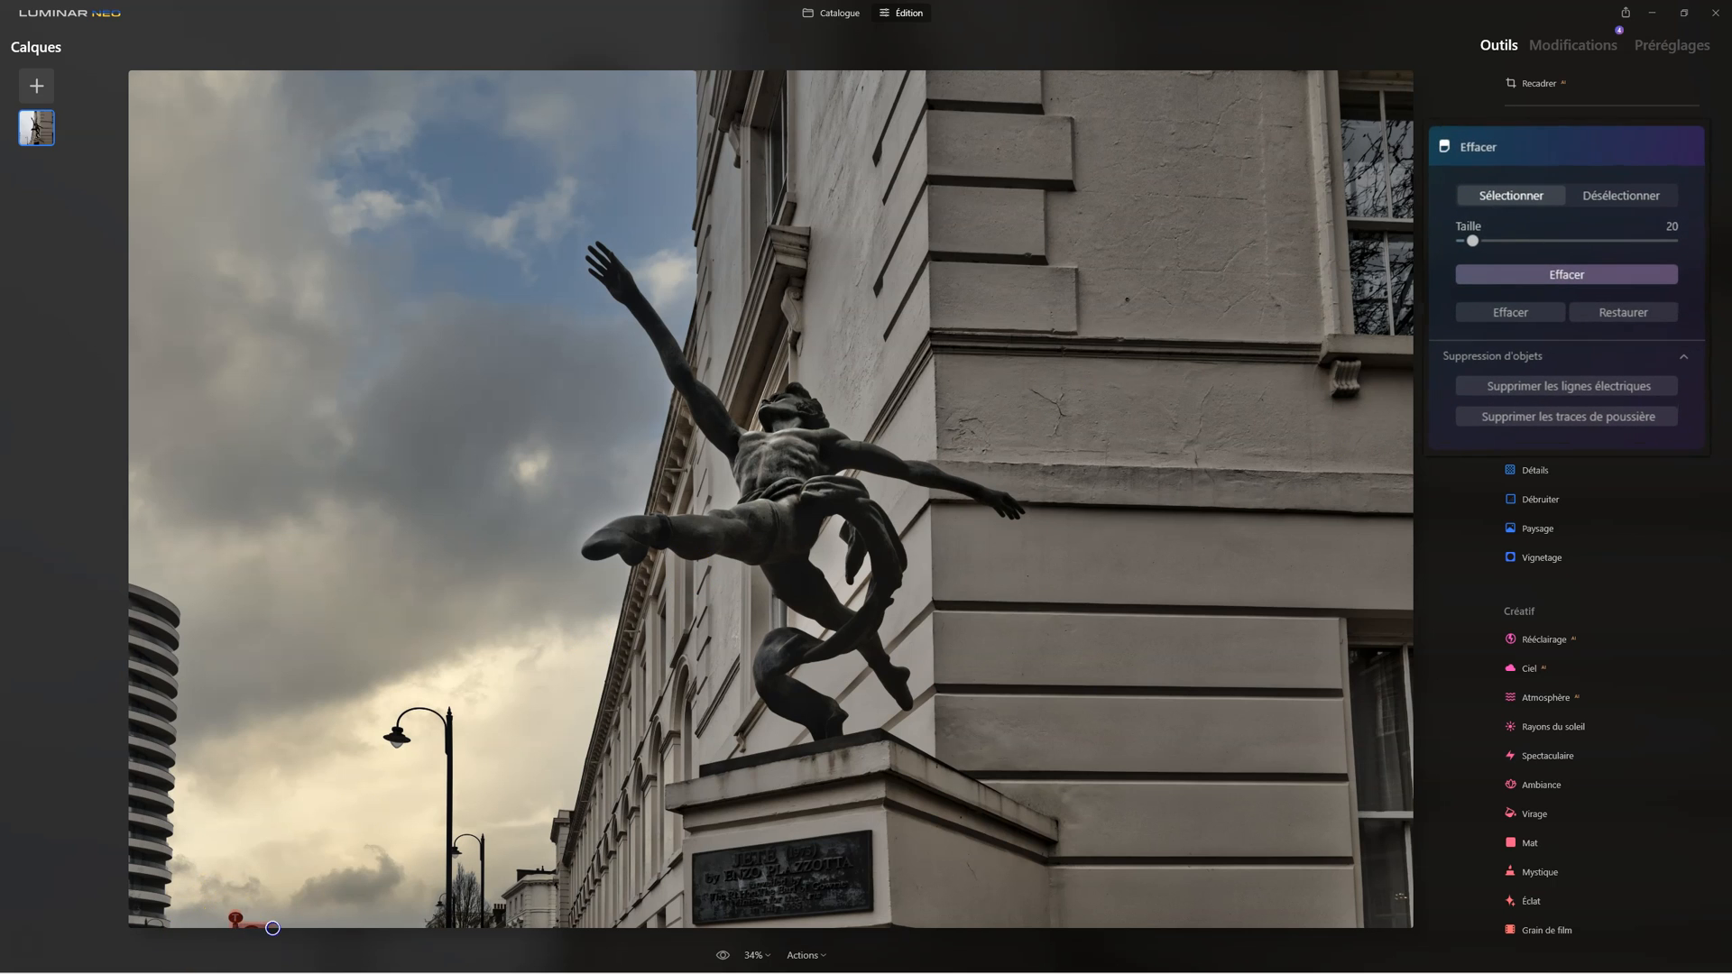
{"action": "left_click", "coordinate": [1527, 284]}
{"action": "left_click", "coordinate": [1610, 271]}
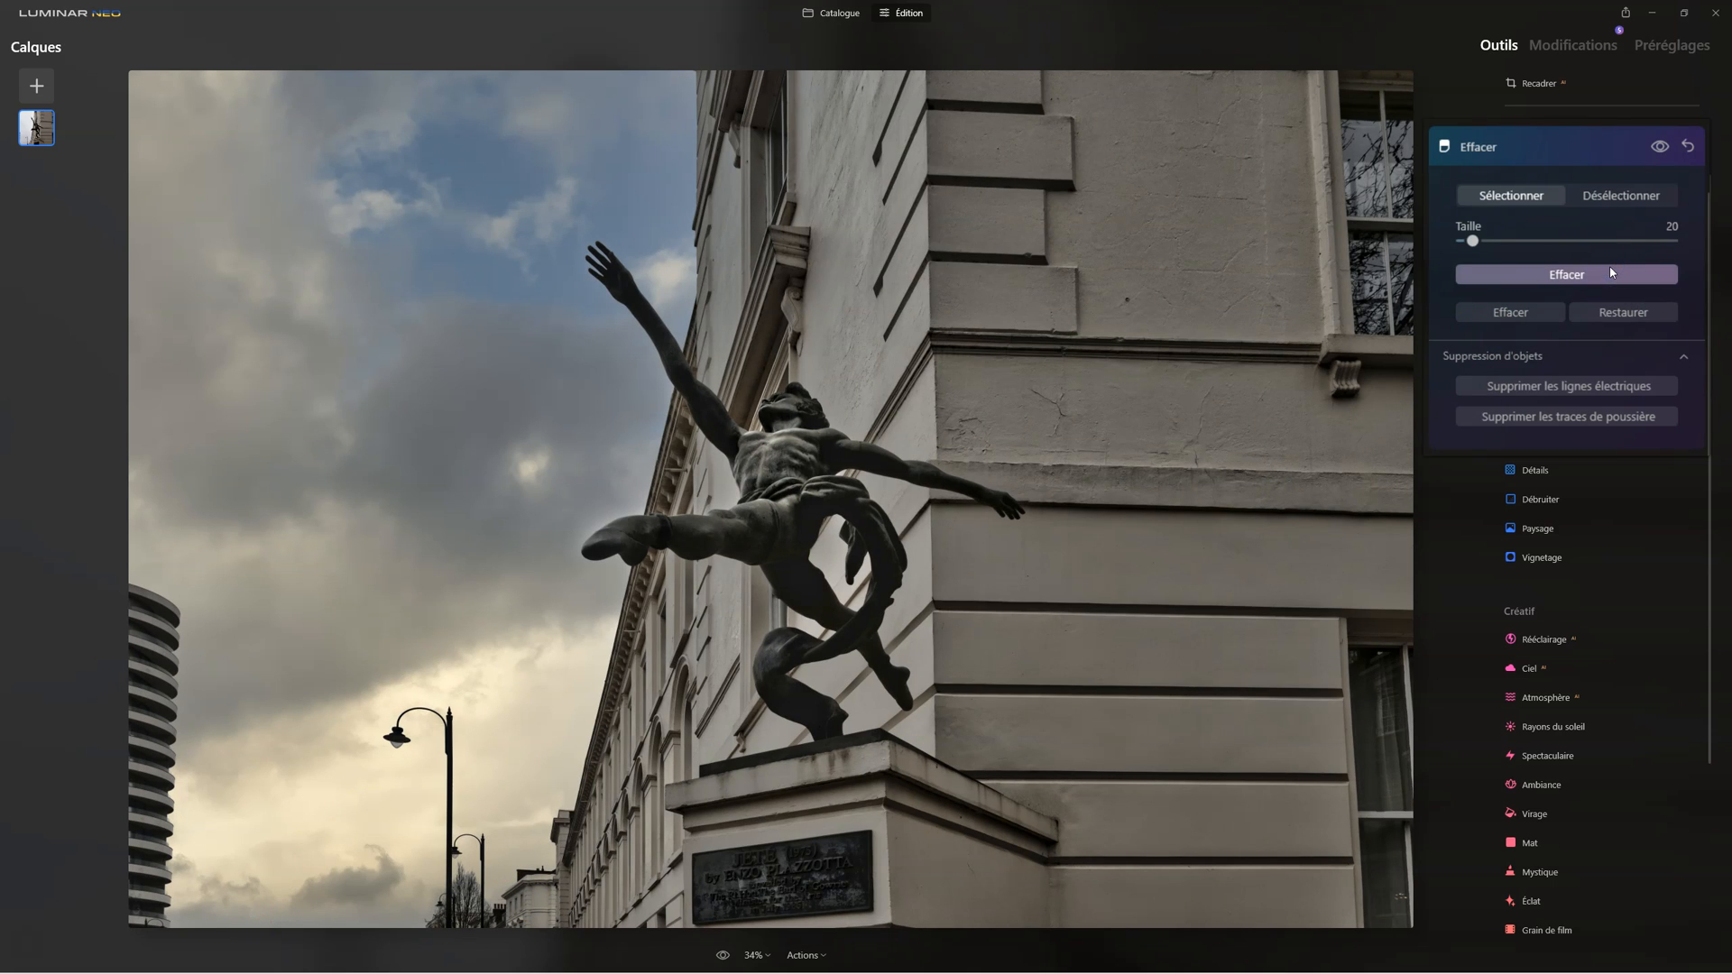
{"action": "left_click", "coordinate": [1518, 147]}
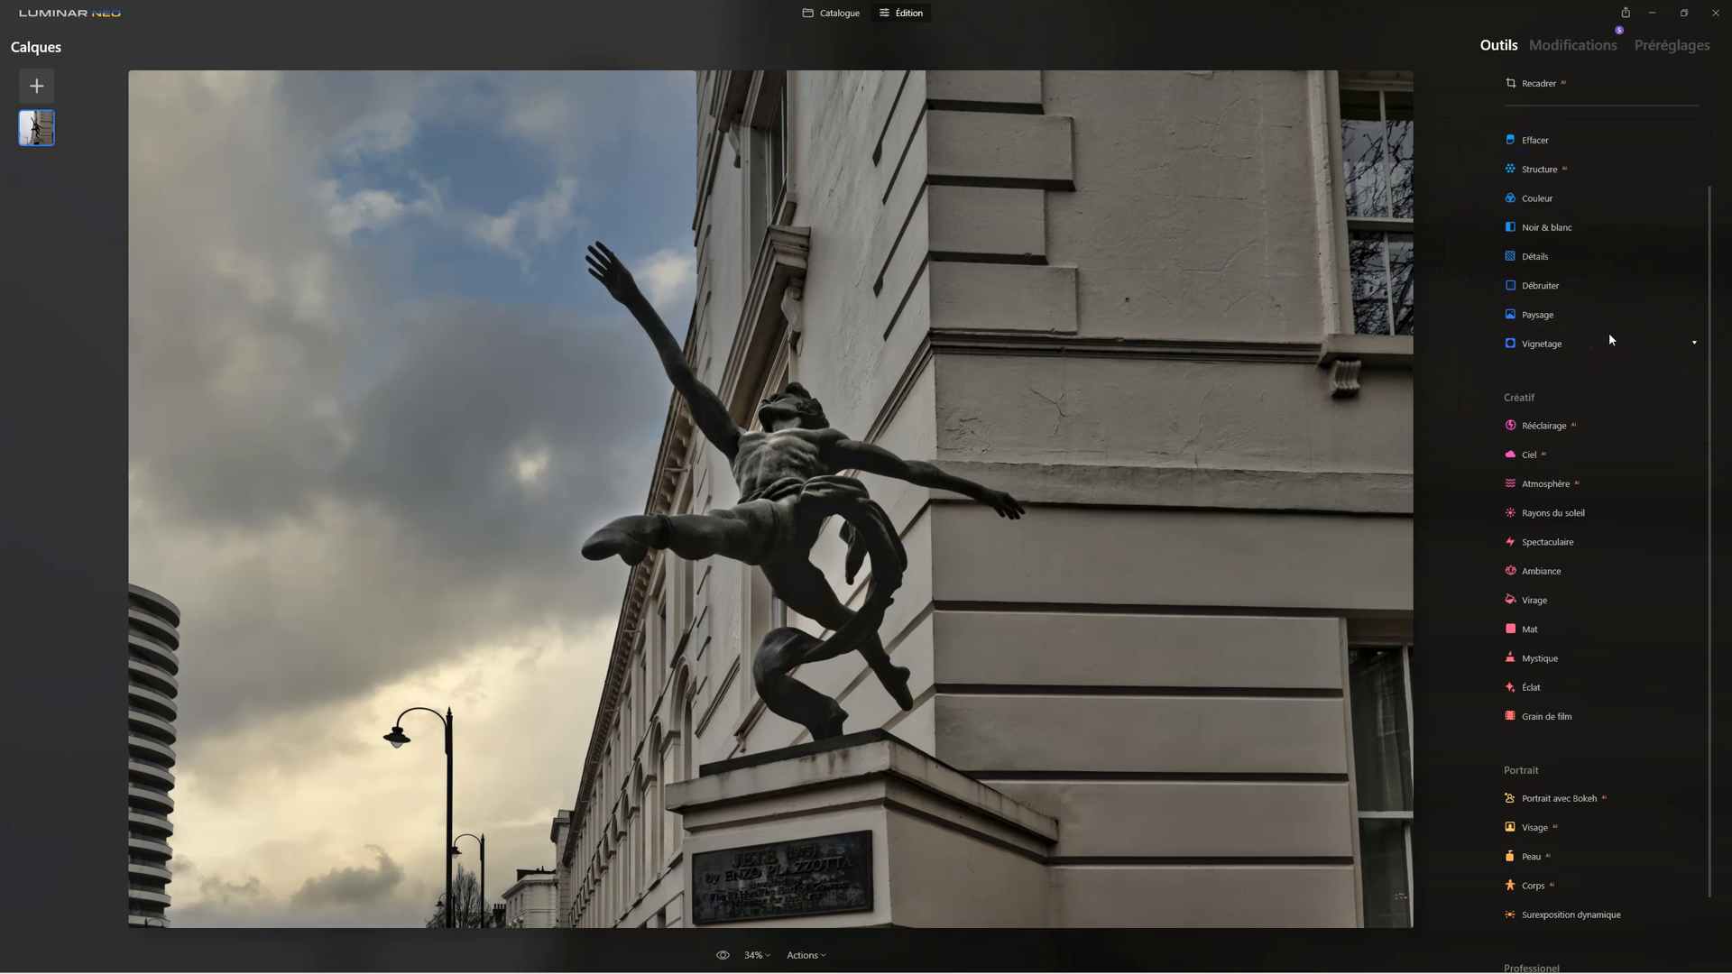
Step: Add an Éclat effect of type Flou artistique with Quantité 22 and Adoucissement 52
{"action": "scroll", "coordinate": [1617, 510], "scroll_direction": "down", "scroll_amount": 1}
{"action": "scroll", "coordinate": [1617, 512], "scroll_direction": "down", "scroll_amount": 3}
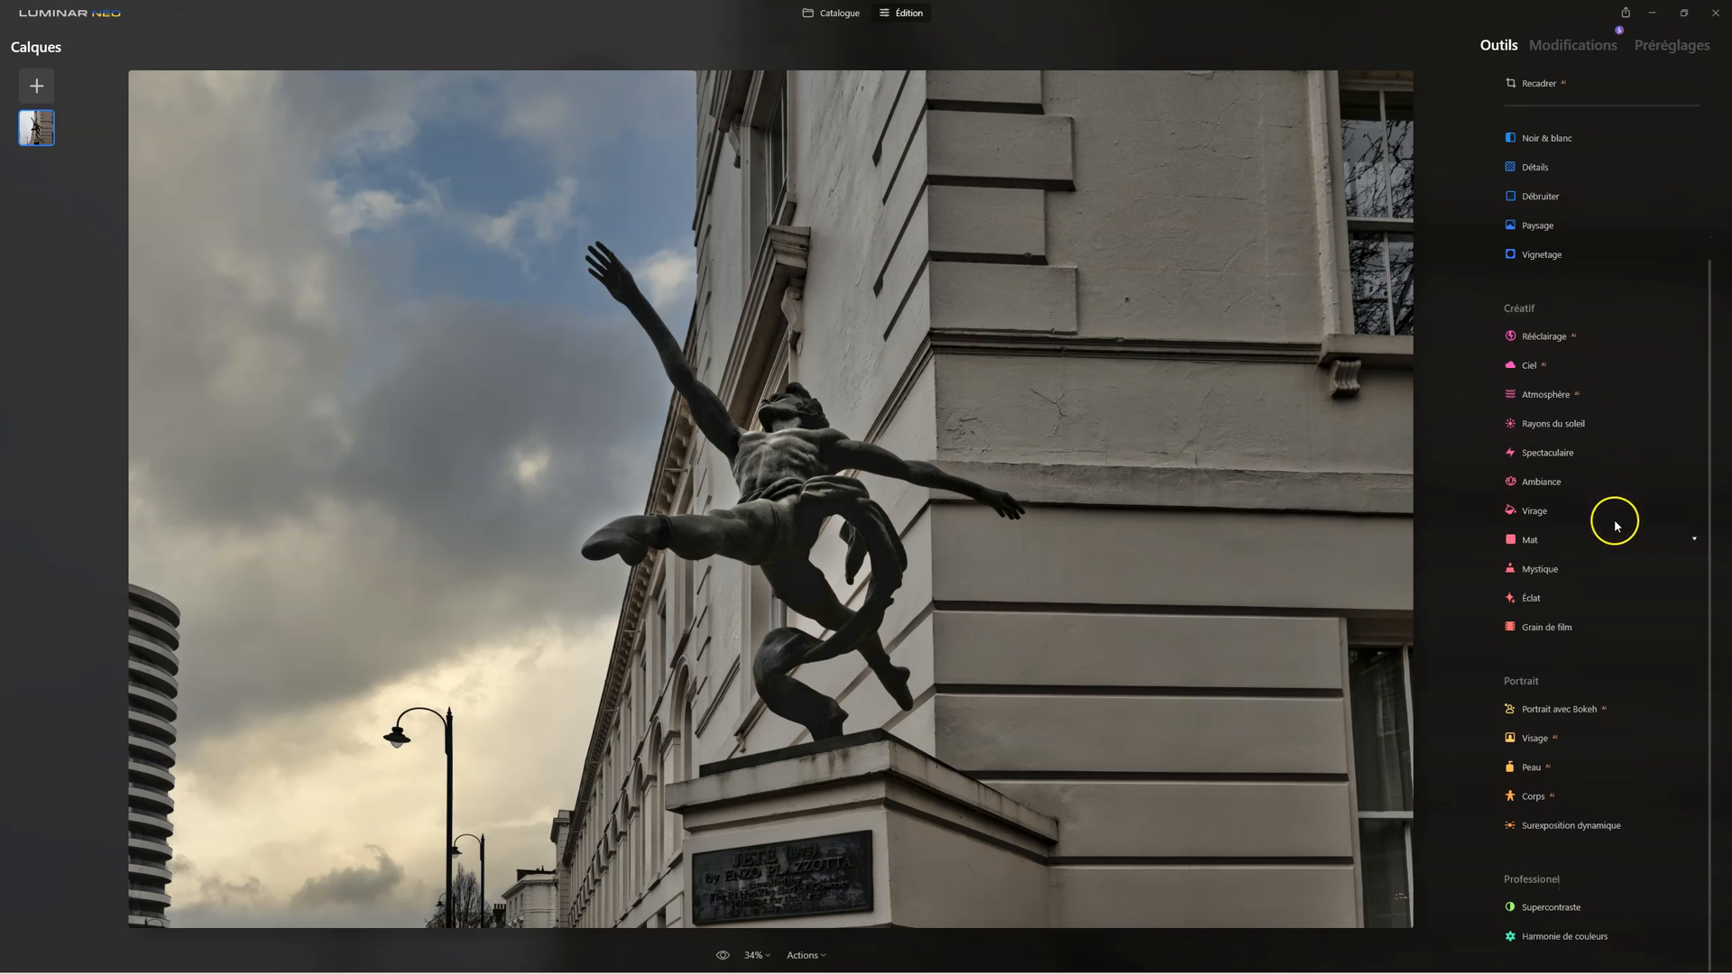
{"action": "left_click", "coordinate": [1528, 598]}
{"action": "left_click", "coordinate": [1519, 702]}
{"action": "left_click_drag", "start_coordinate": [1465, 692], "coordinate": [1511, 694]}
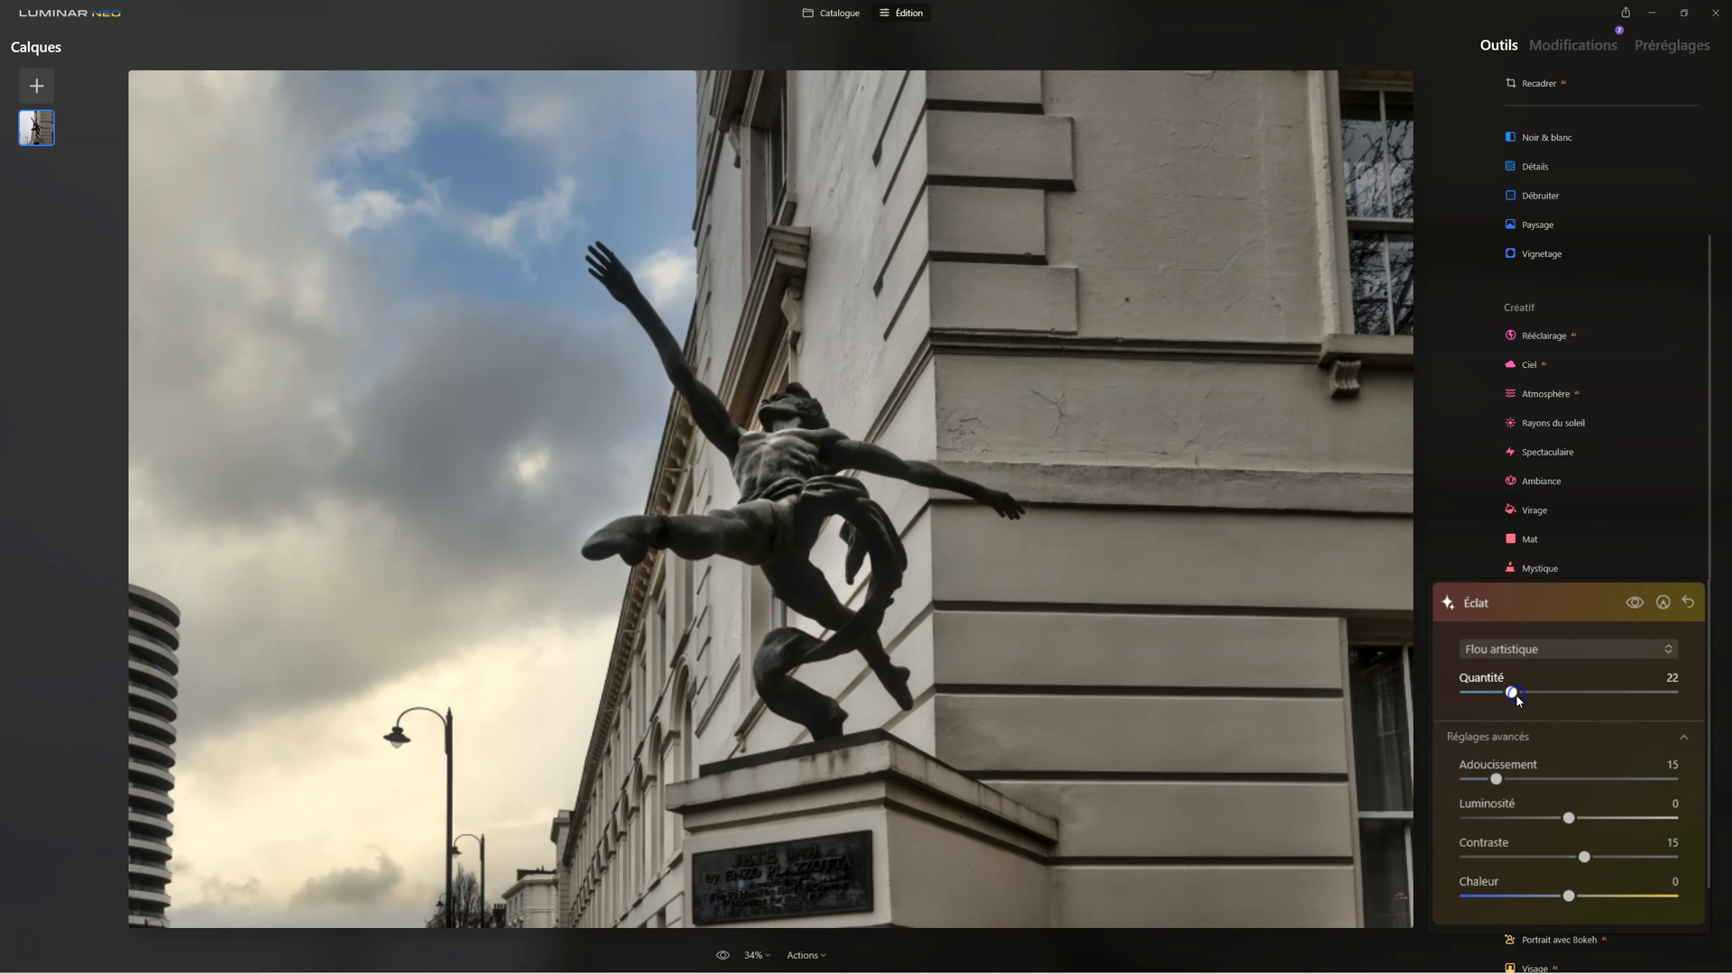
{"action": "left_click_drag", "start_coordinate": [1496, 779], "coordinate": [1574, 778]}
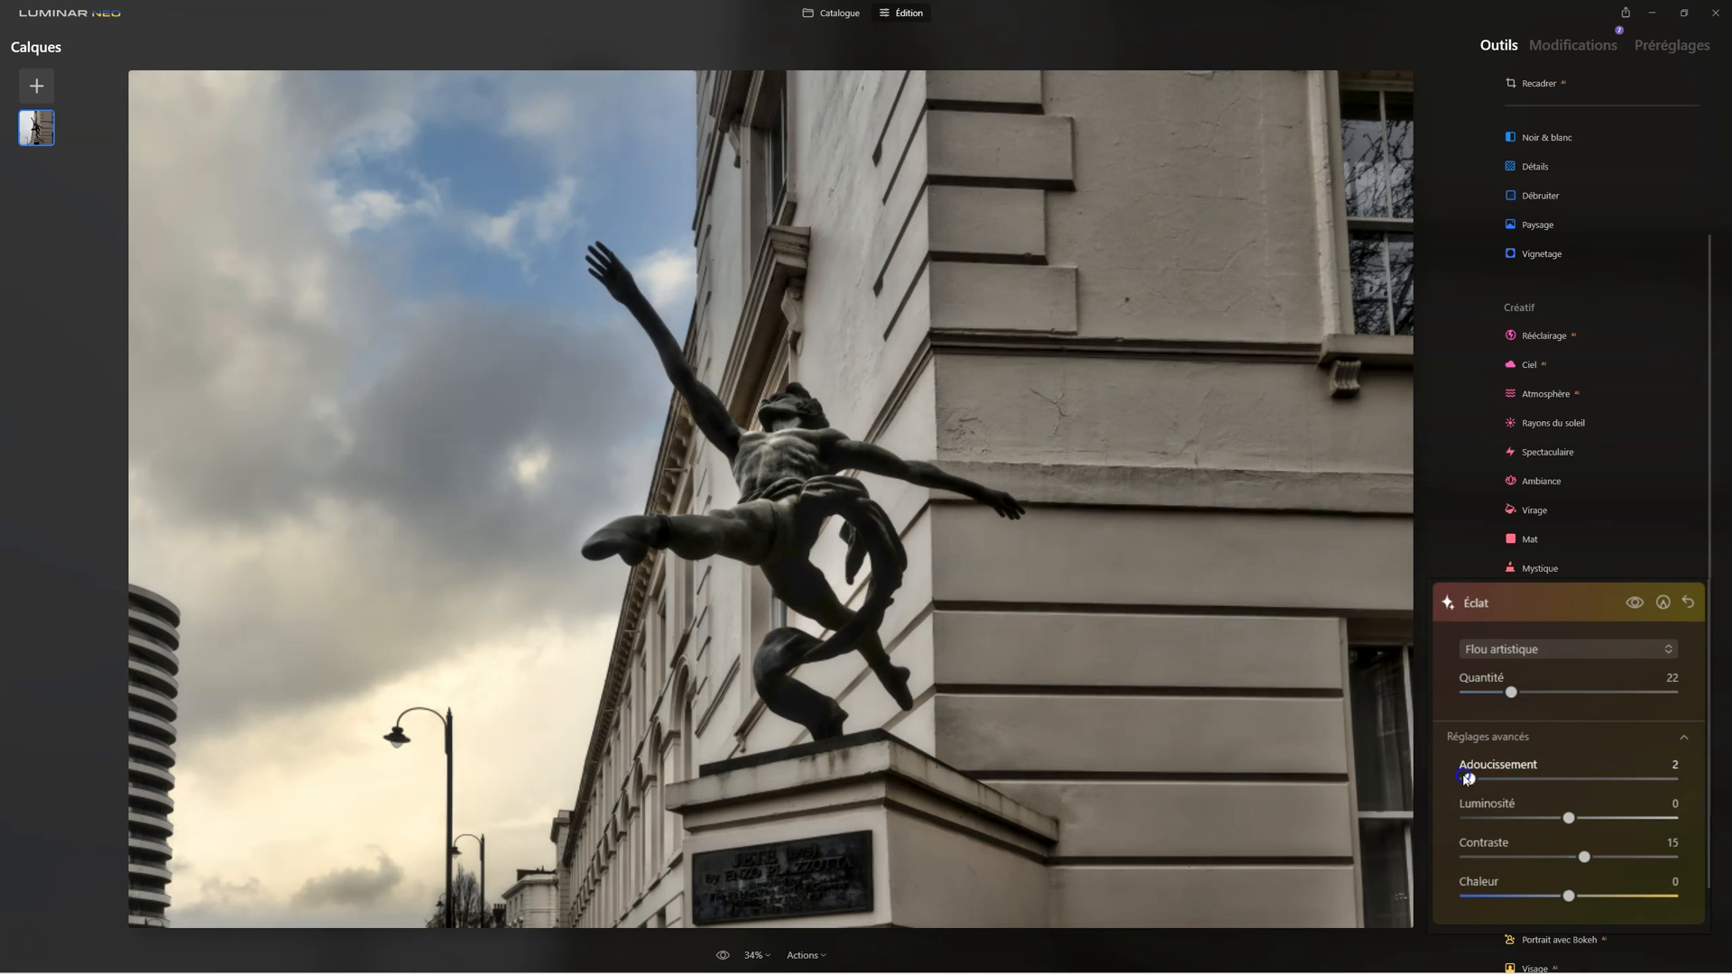
Step: Set the Éclat effect to Luminosité -54, Contraste 16 and Chaleur 46, and compare the photo with and without it
{"action": "left_click", "coordinate": [1569, 819]}
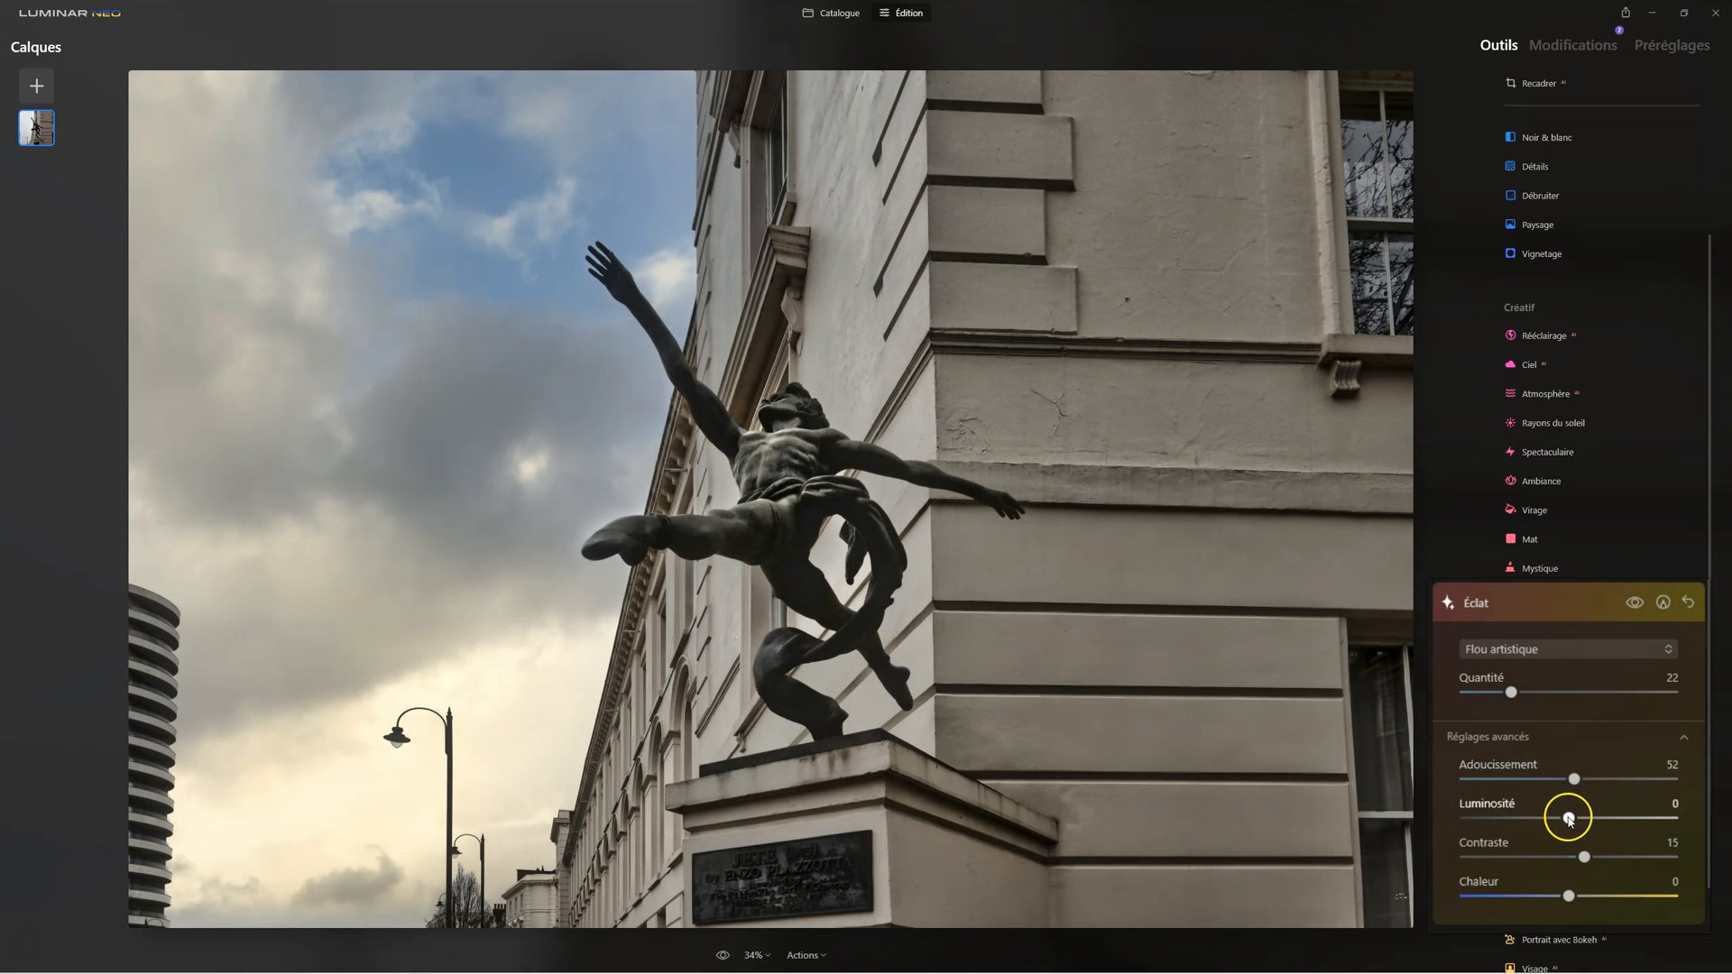
{"action": "left_click_drag", "start_coordinate": [1570, 818], "coordinate": [1615, 895]}
{"action": "left_click", "coordinate": [1585, 856]}
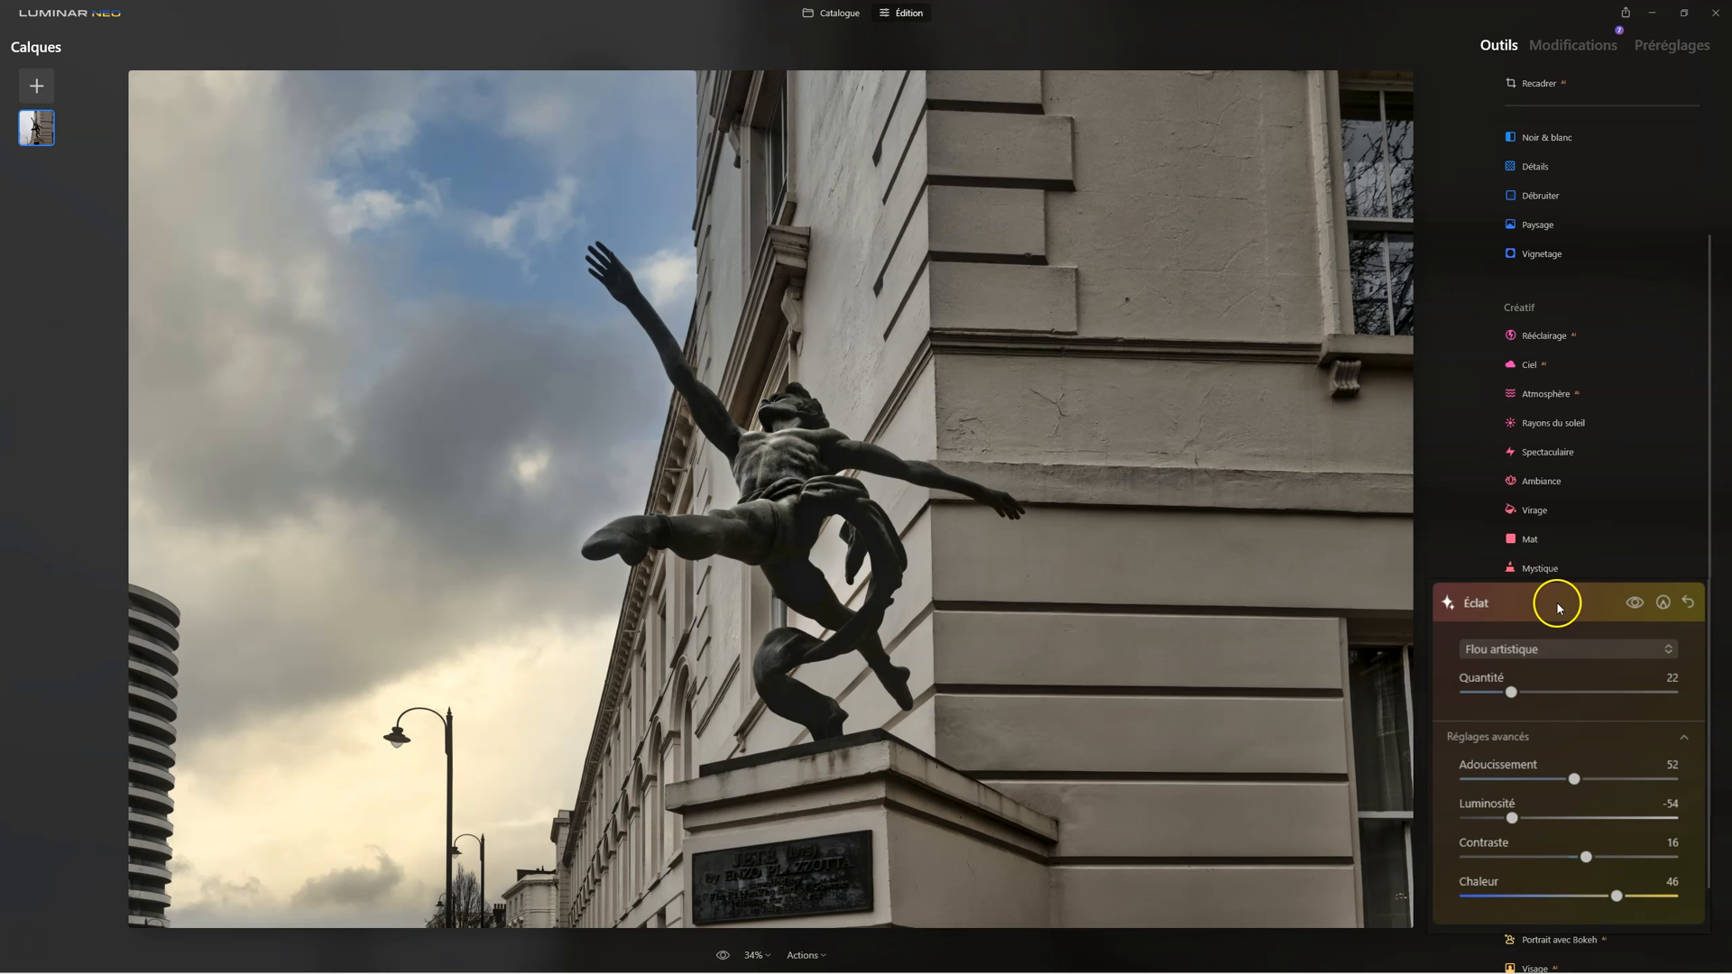
{"action": "left_click", "coordinate": [1635, 604]}
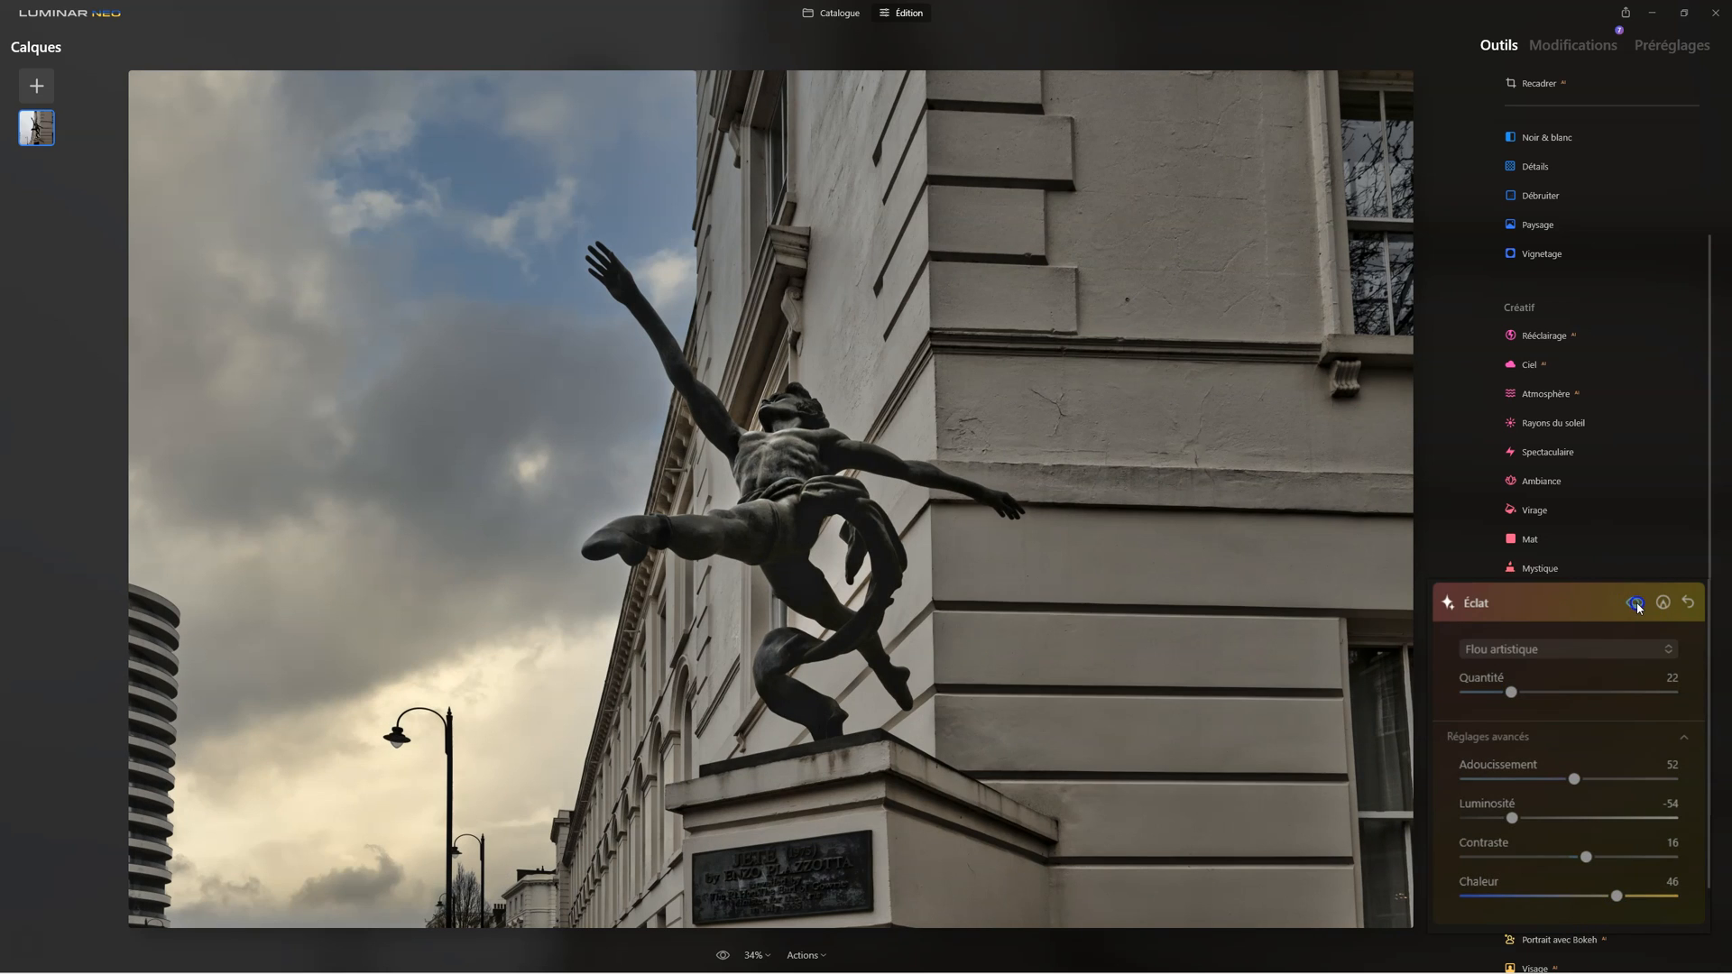
{"action": "left_click", "coordinate": [1637, 604]}
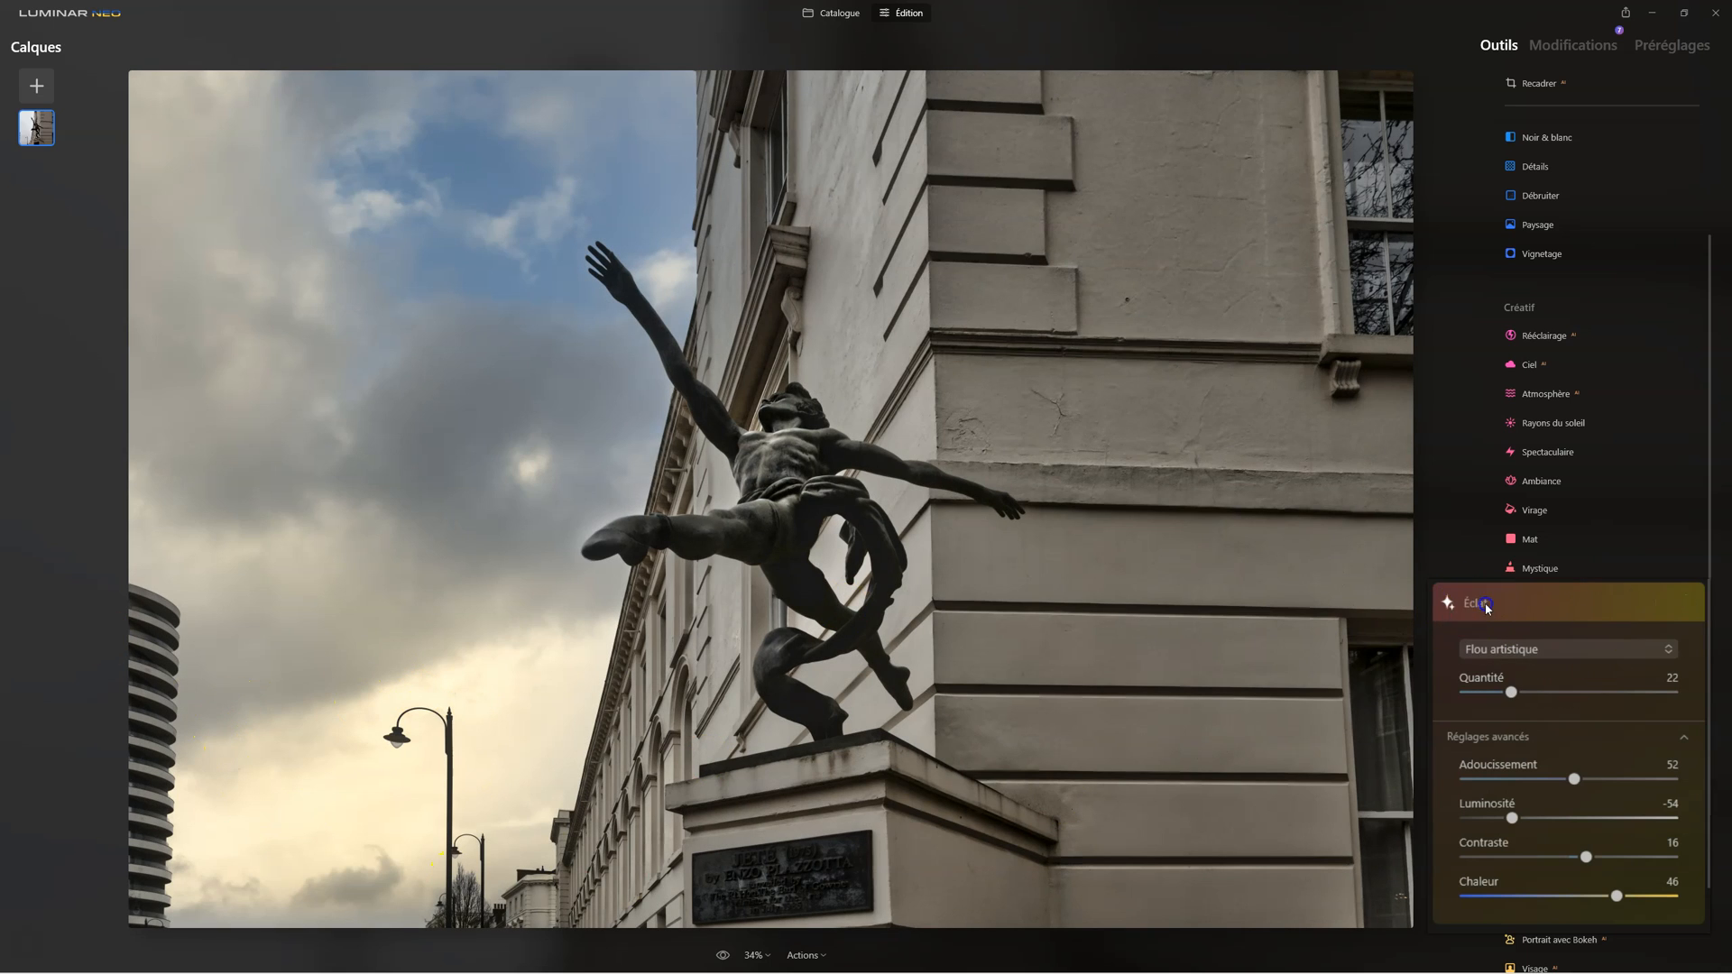
{"action": "left_click", "coordinate": [1571, 610]}
Step: Set Éclat to 23 in Harmonie de couleurs to make the photo's colours more vivid
{"action": "left_click", "coordinate": [1575, 943]}
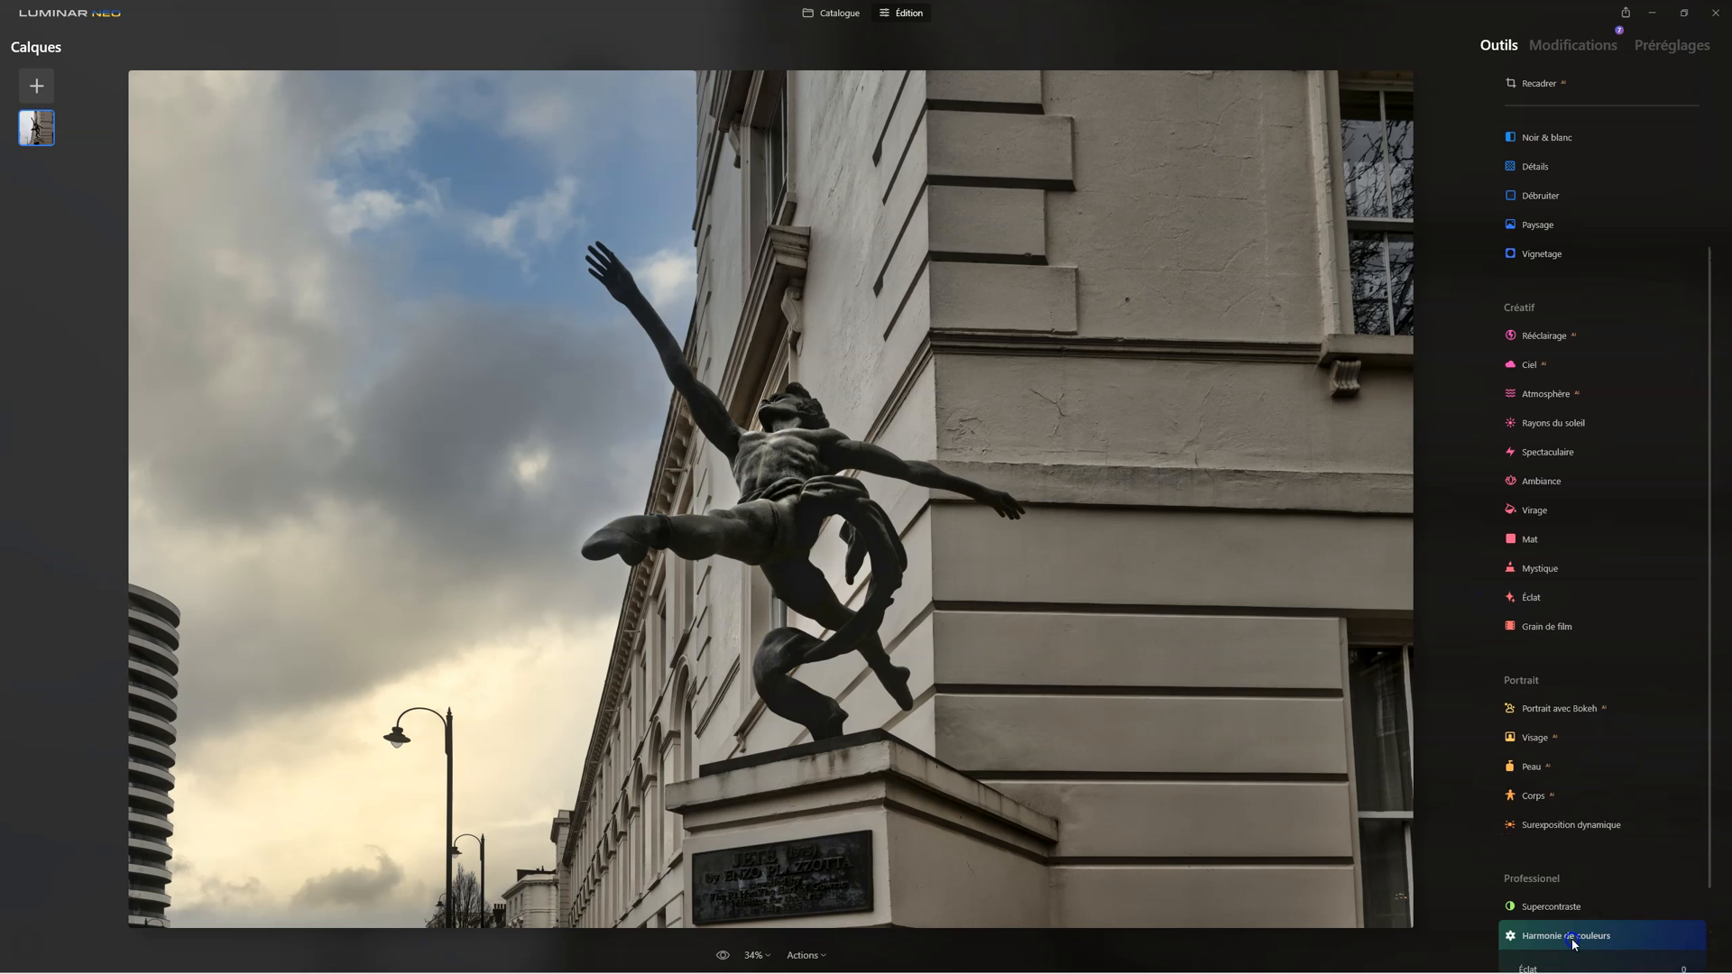
{"action": "left_click", "coordinate": [1605, 831]}
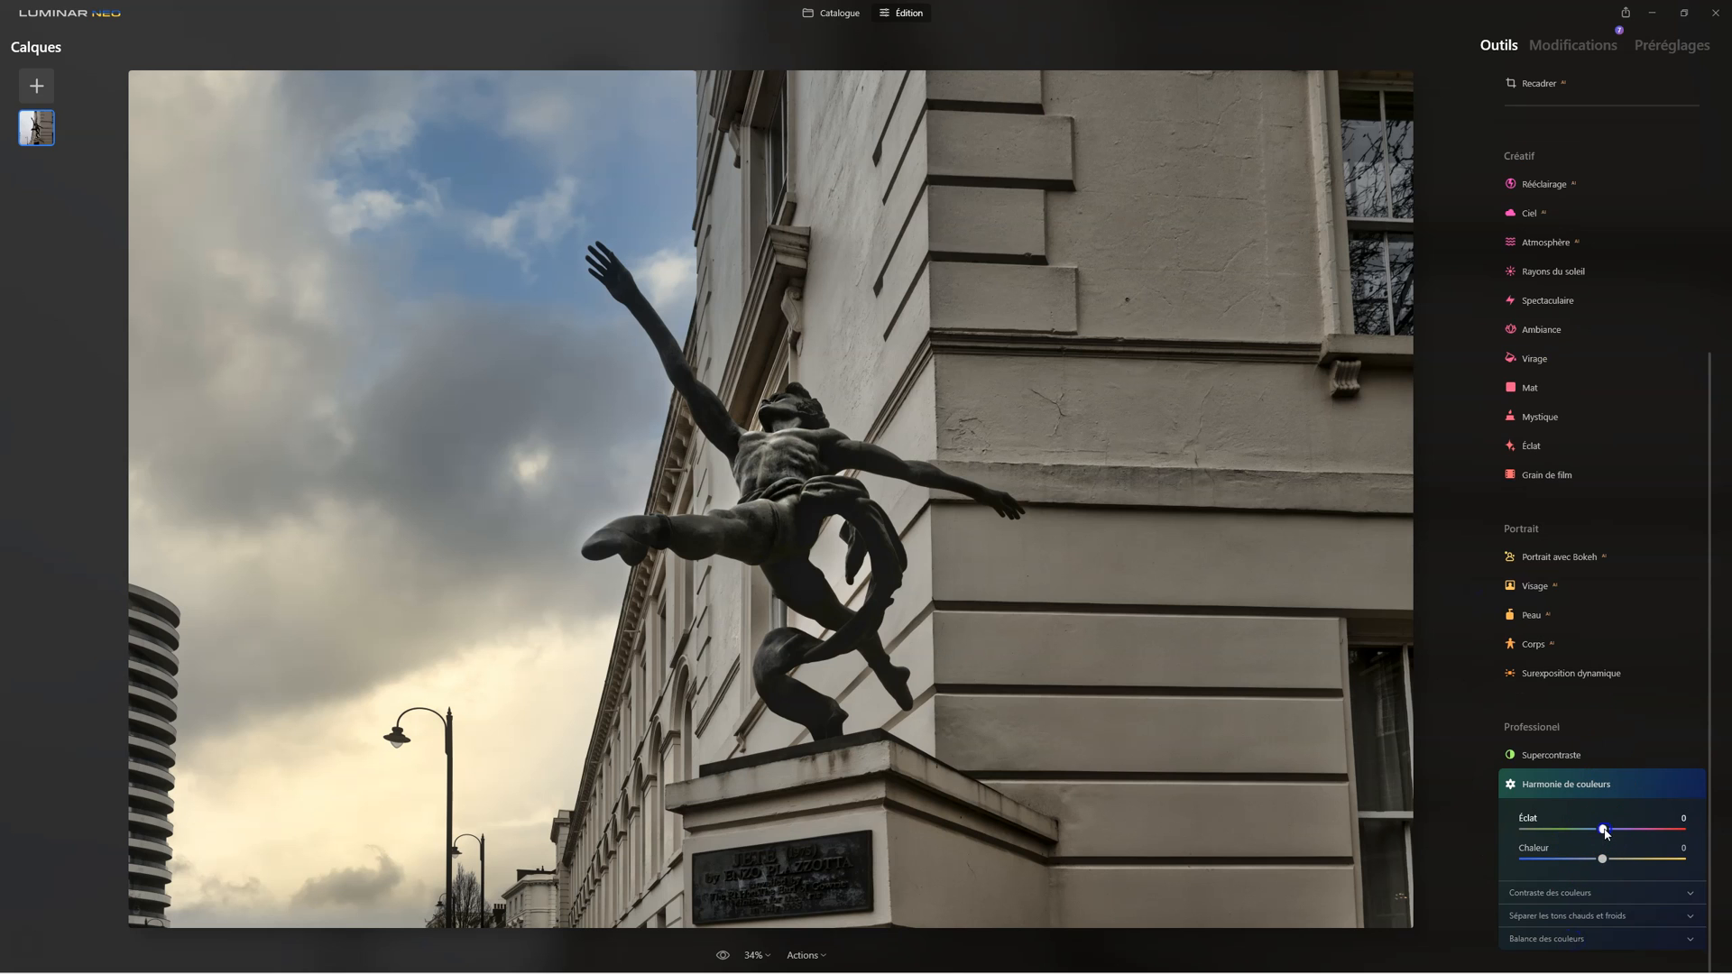
{"action": "left_click_drag", "start_coordinate": [1610, 832], "coordinate": [1625, 832]}
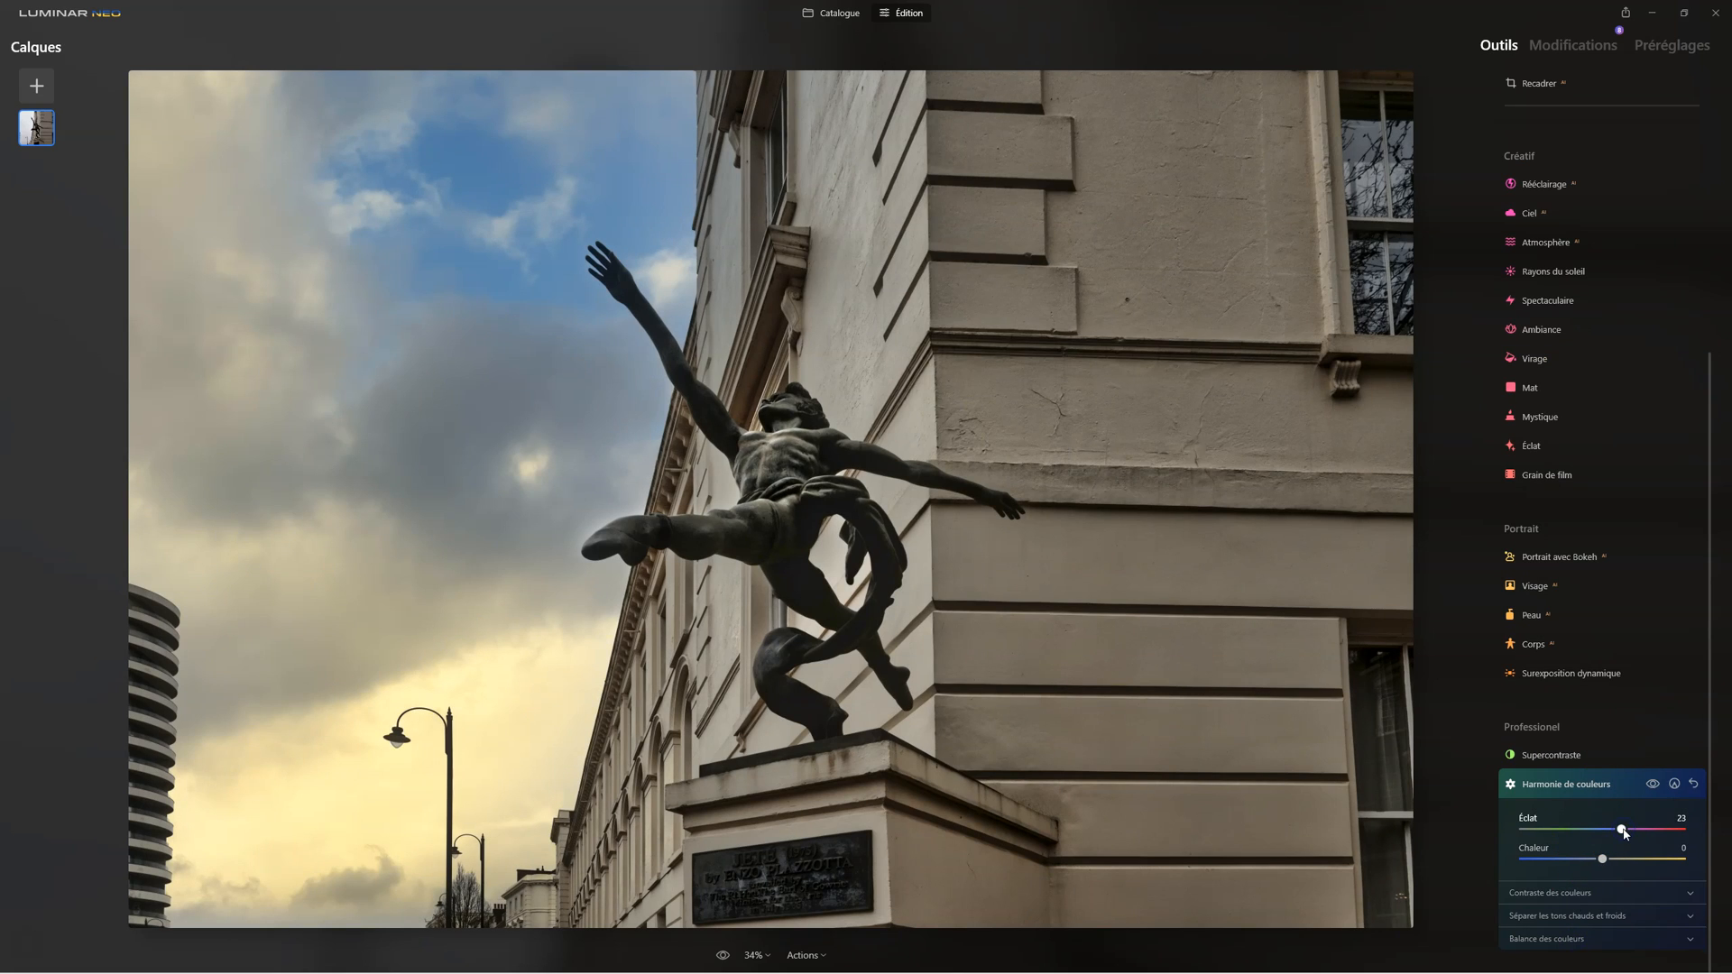
Step: Shift the colour balance of the shadows (Ombres) to Cyan-Rouge 11 and slightly toward blue in Jaune-Bleu
{"action": "left_click", "coordinate": [1579, 893]}
{"action": "left_click", "coordinate": [1594, 792]}
{"action": "left_click", "coordinate": [1556, 921]}
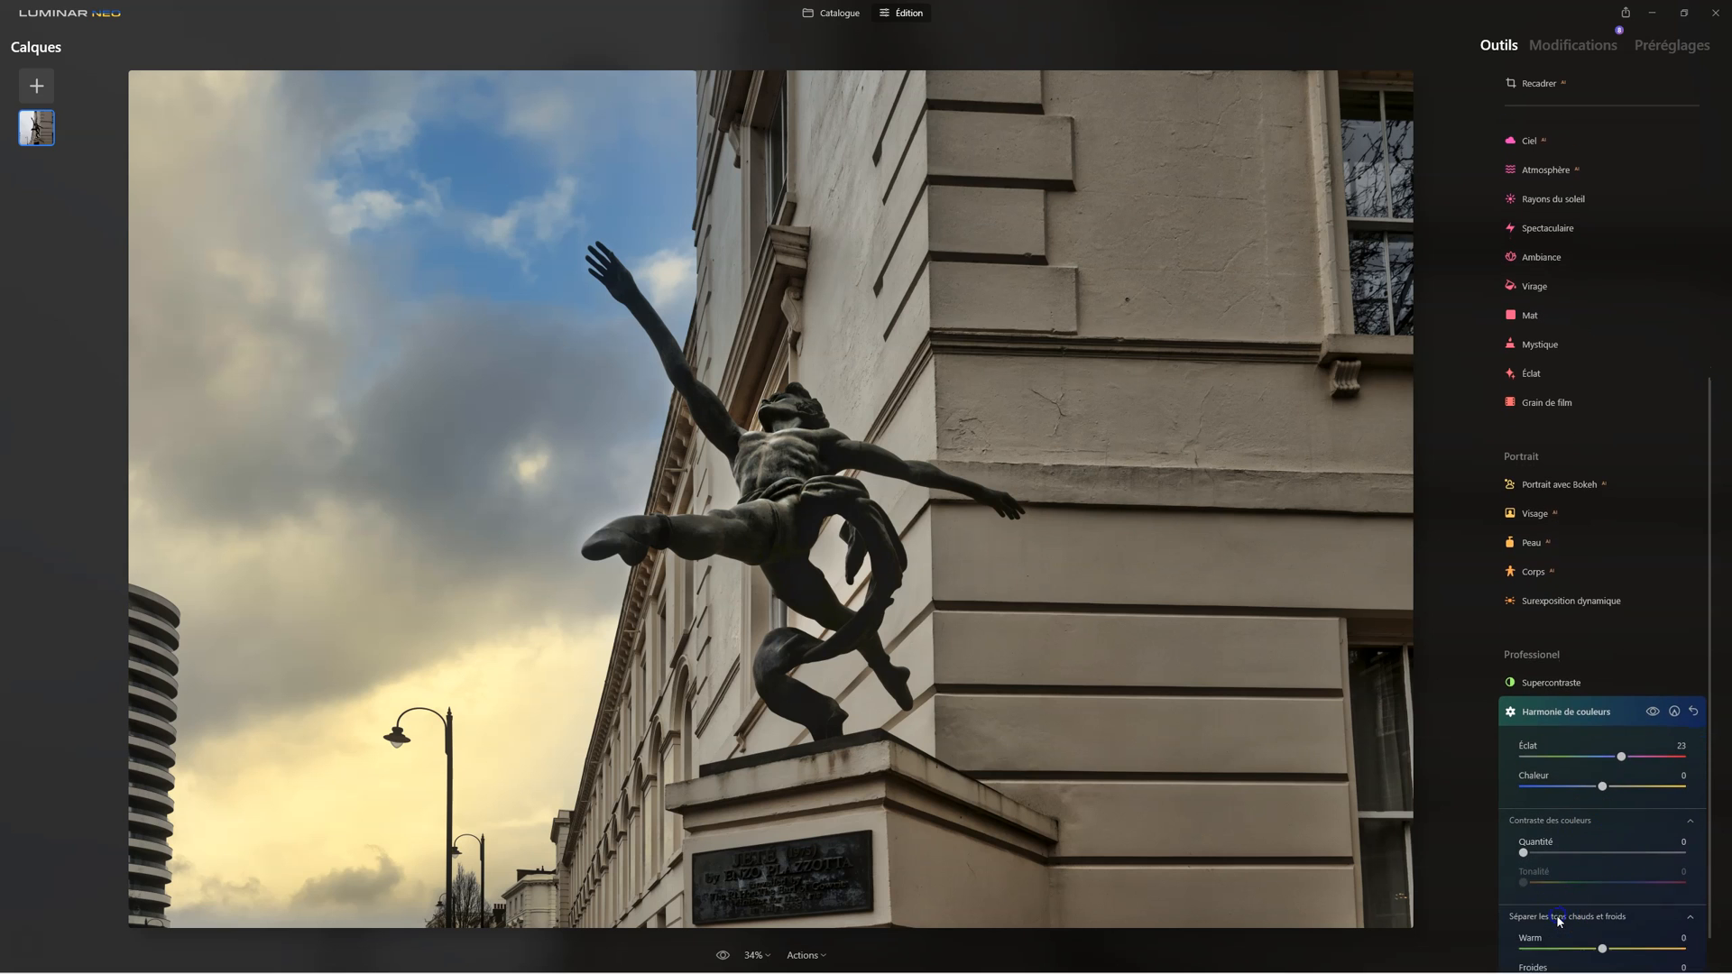
{"action": "left_click", "coordinate": [1562, 939]}
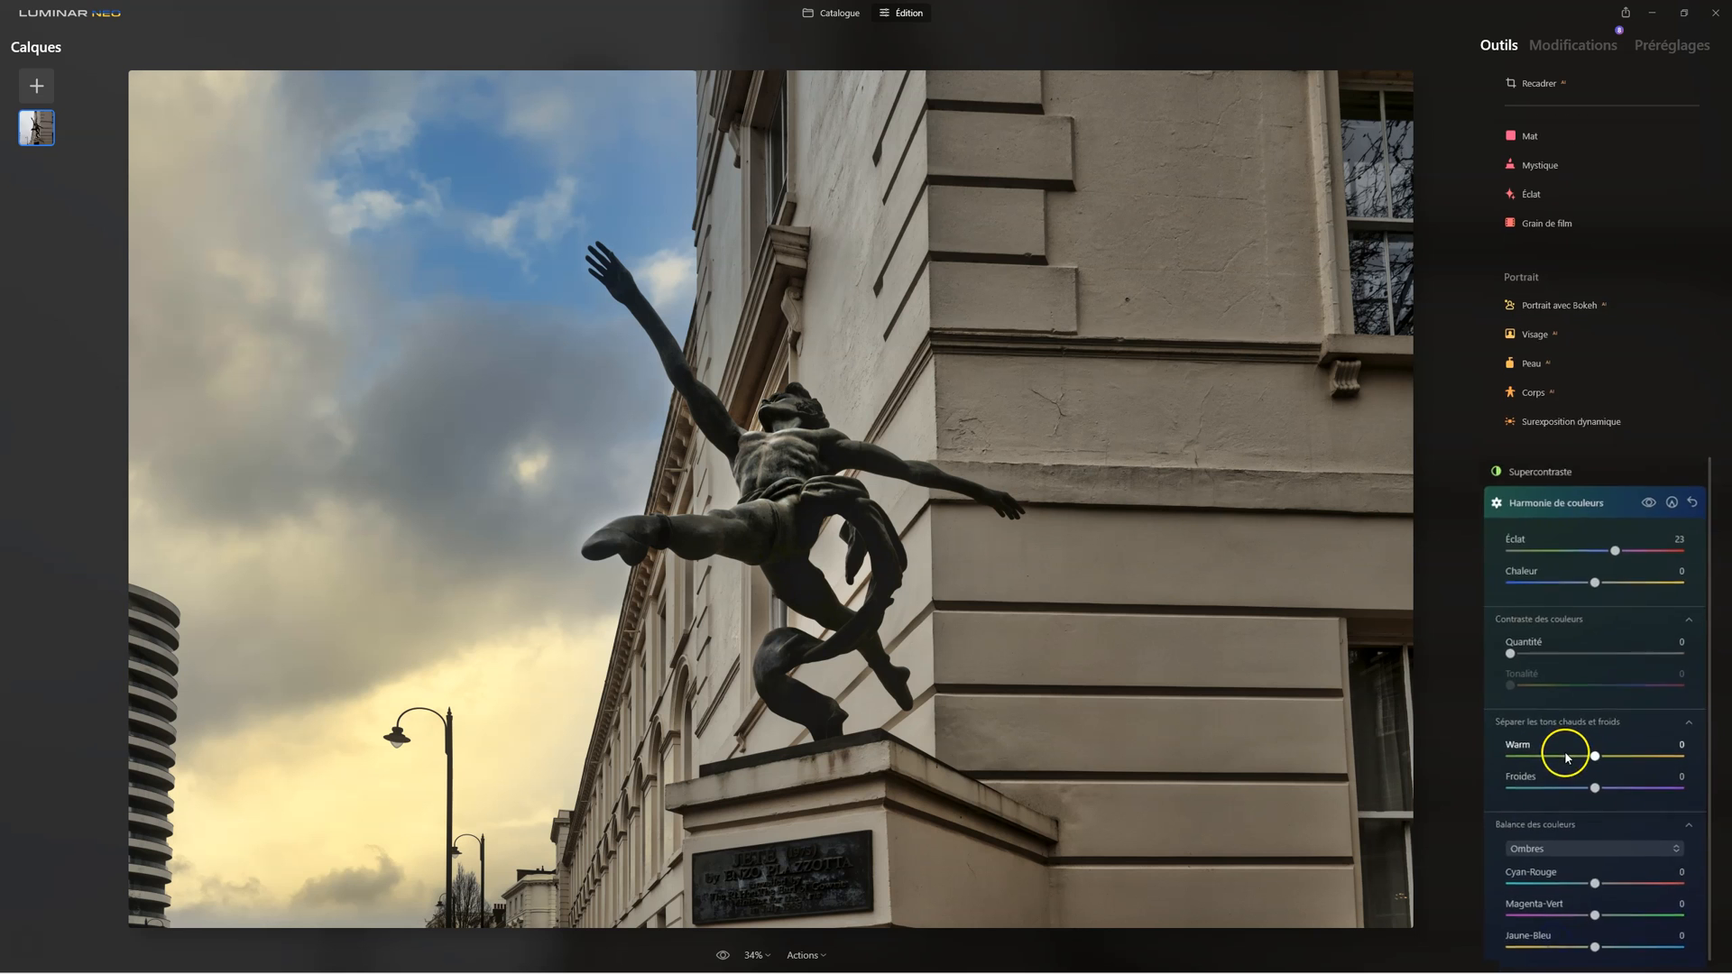
{"action": "left_click_drag", "start_coordinate": [1566, 834], "coordinate": [1572, 836]}
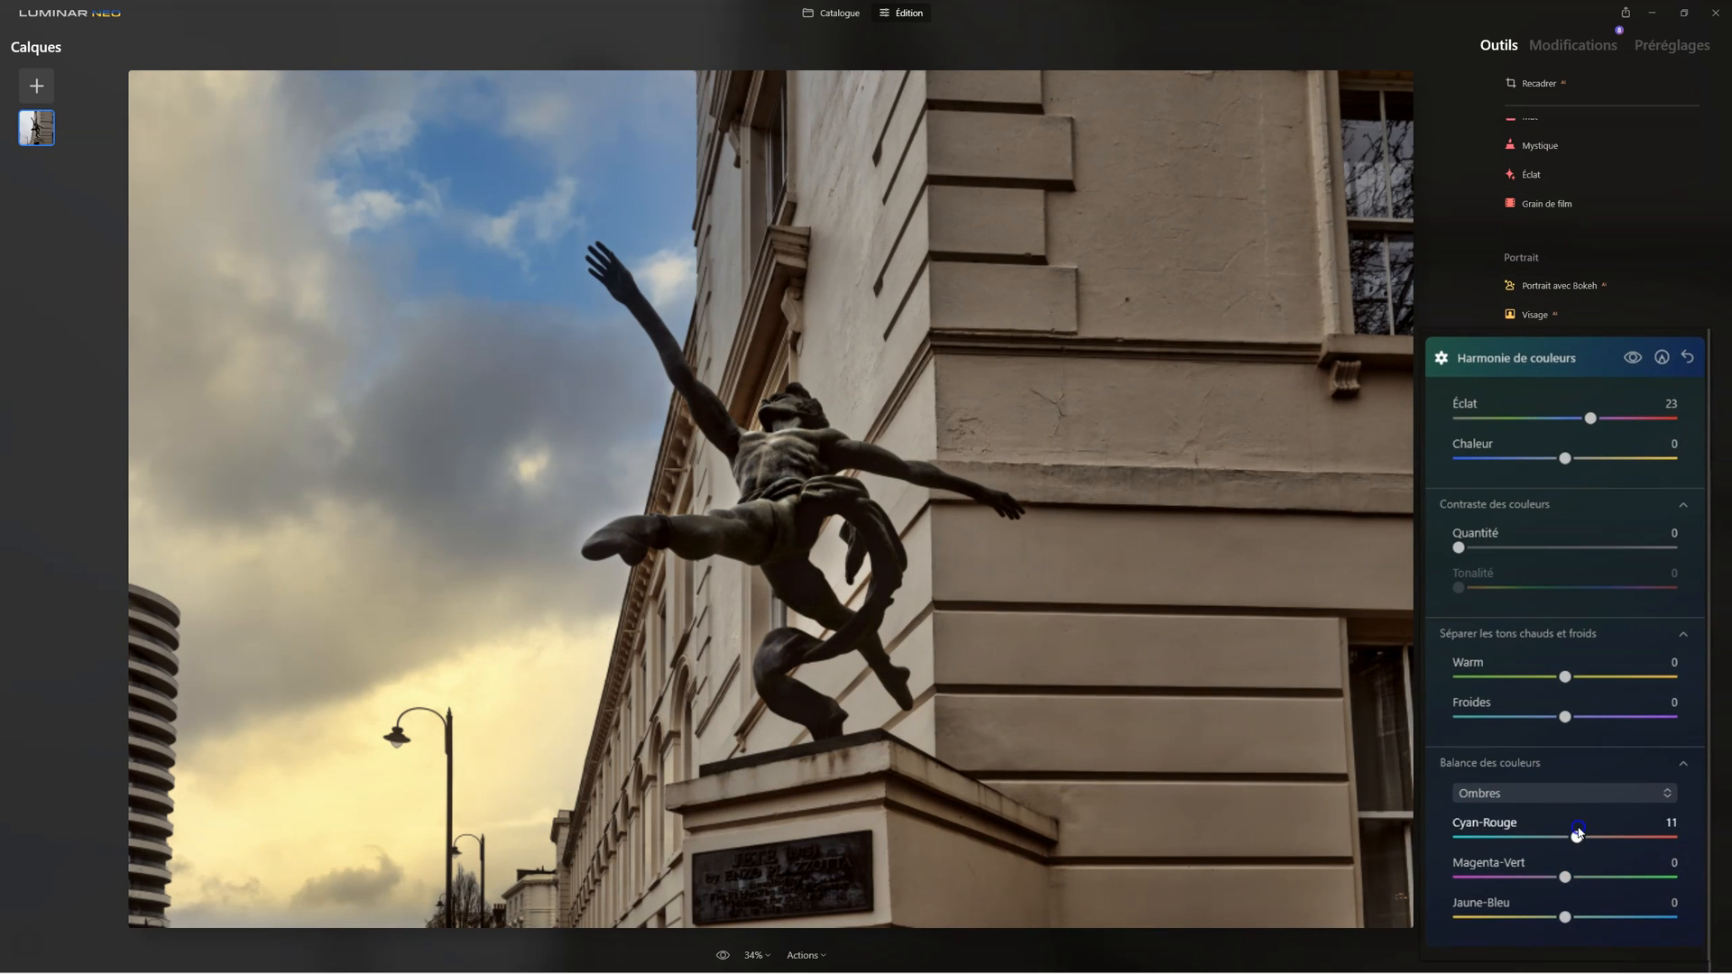
{"action": "left_click_drag", "start_coordinate": [1566, 917], "coordinate": [1580, 917]}
Step: Set the colour balance of the highlights (Hautes lum.) to Cyan-Rouge 13, Magenta-Vert -12 and Jaune-Bleu 18
{"action": "left_click", "coordinate": [1524, 793]}
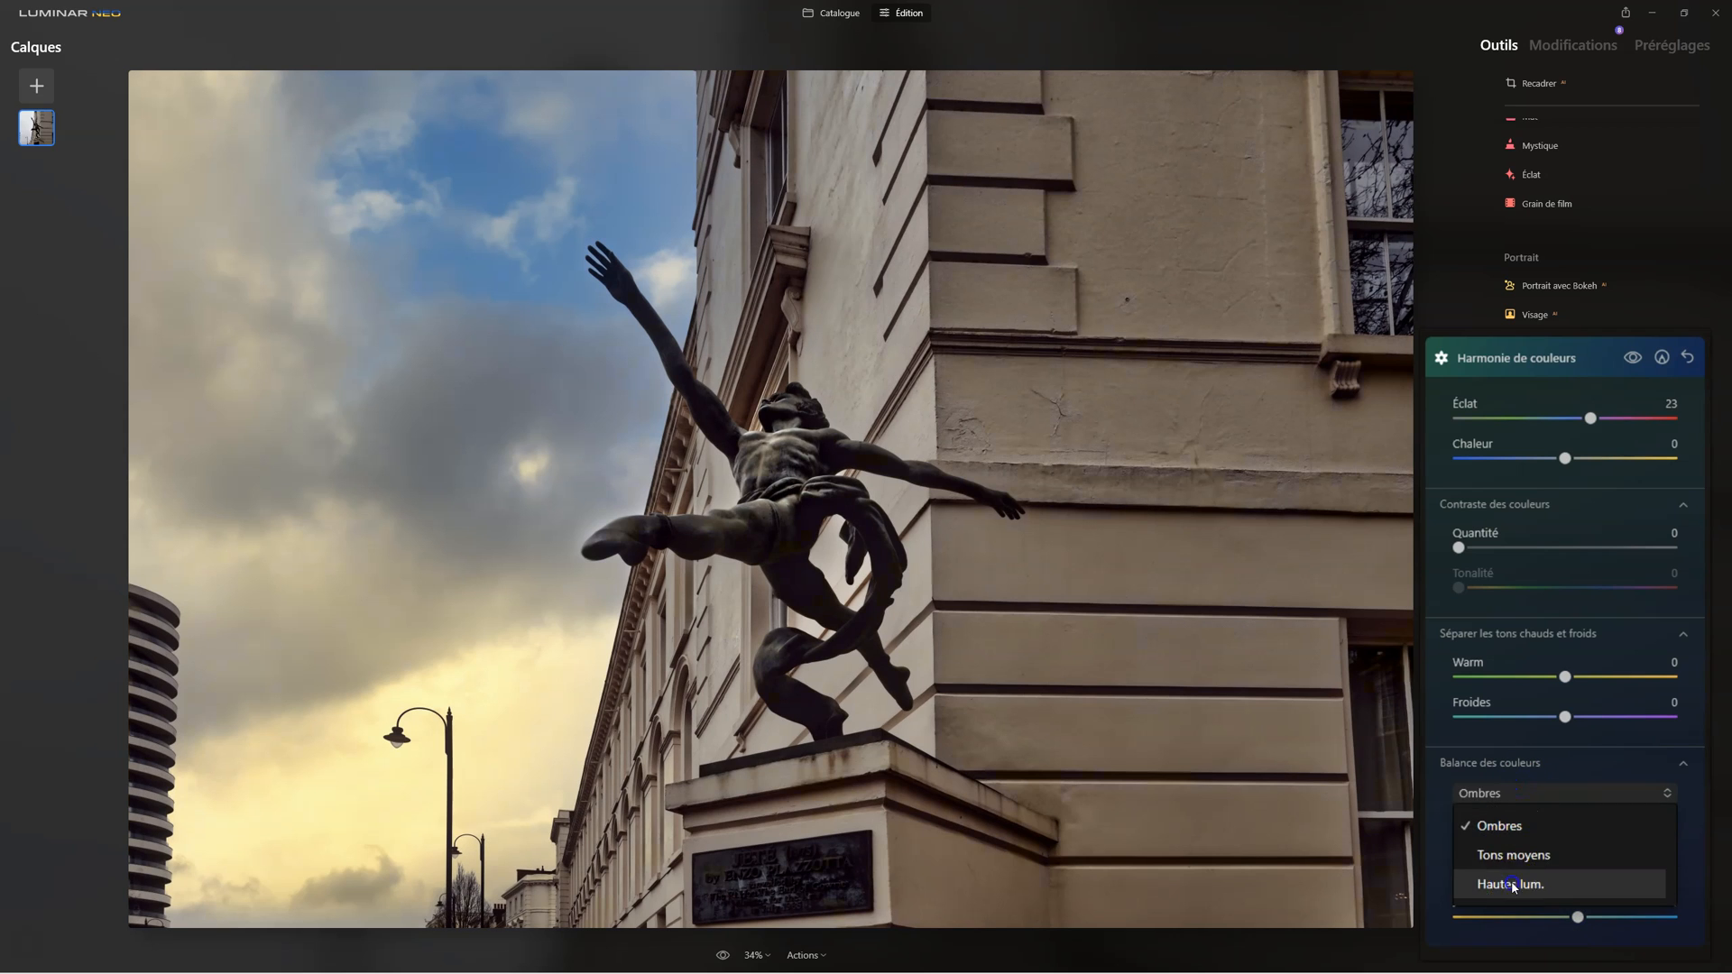
{"action": "left_click", "coordinate": [1513, 887]}
{"action": "left_click_drag", "start_coordinate": [1566, 917], "coordinate": [1582, 913]}
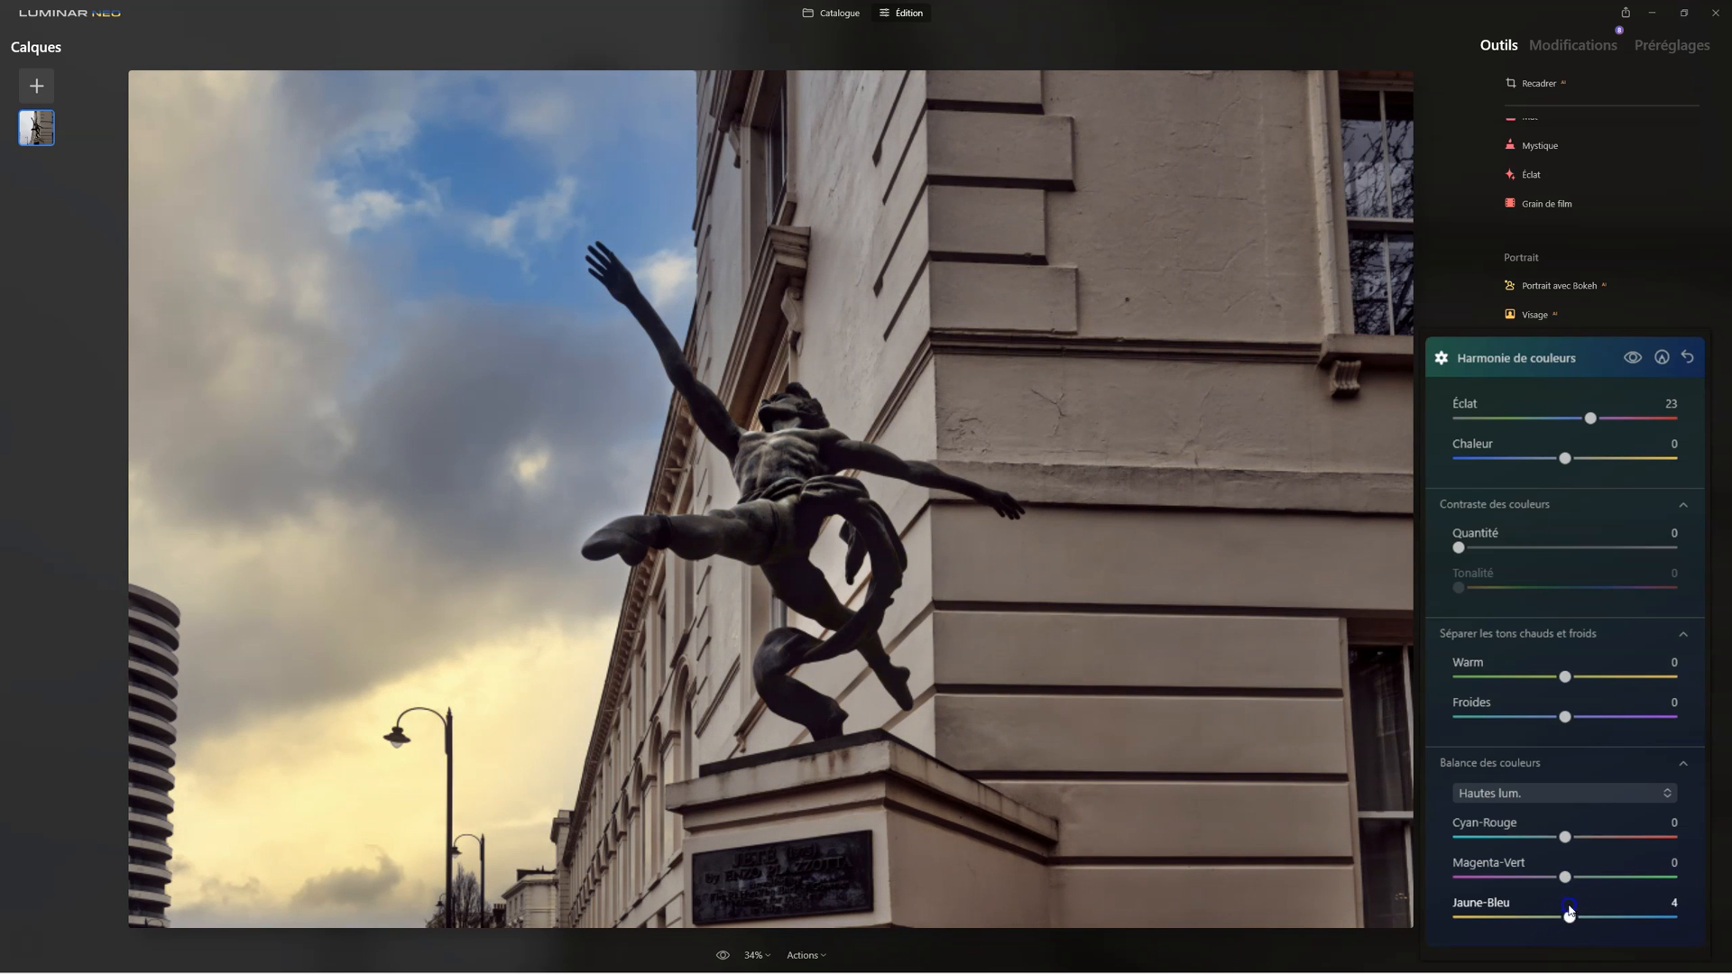
{"action": "left_click_drag", "start_coordinate": [1565, 837], "coordinate": [1577, 841]}
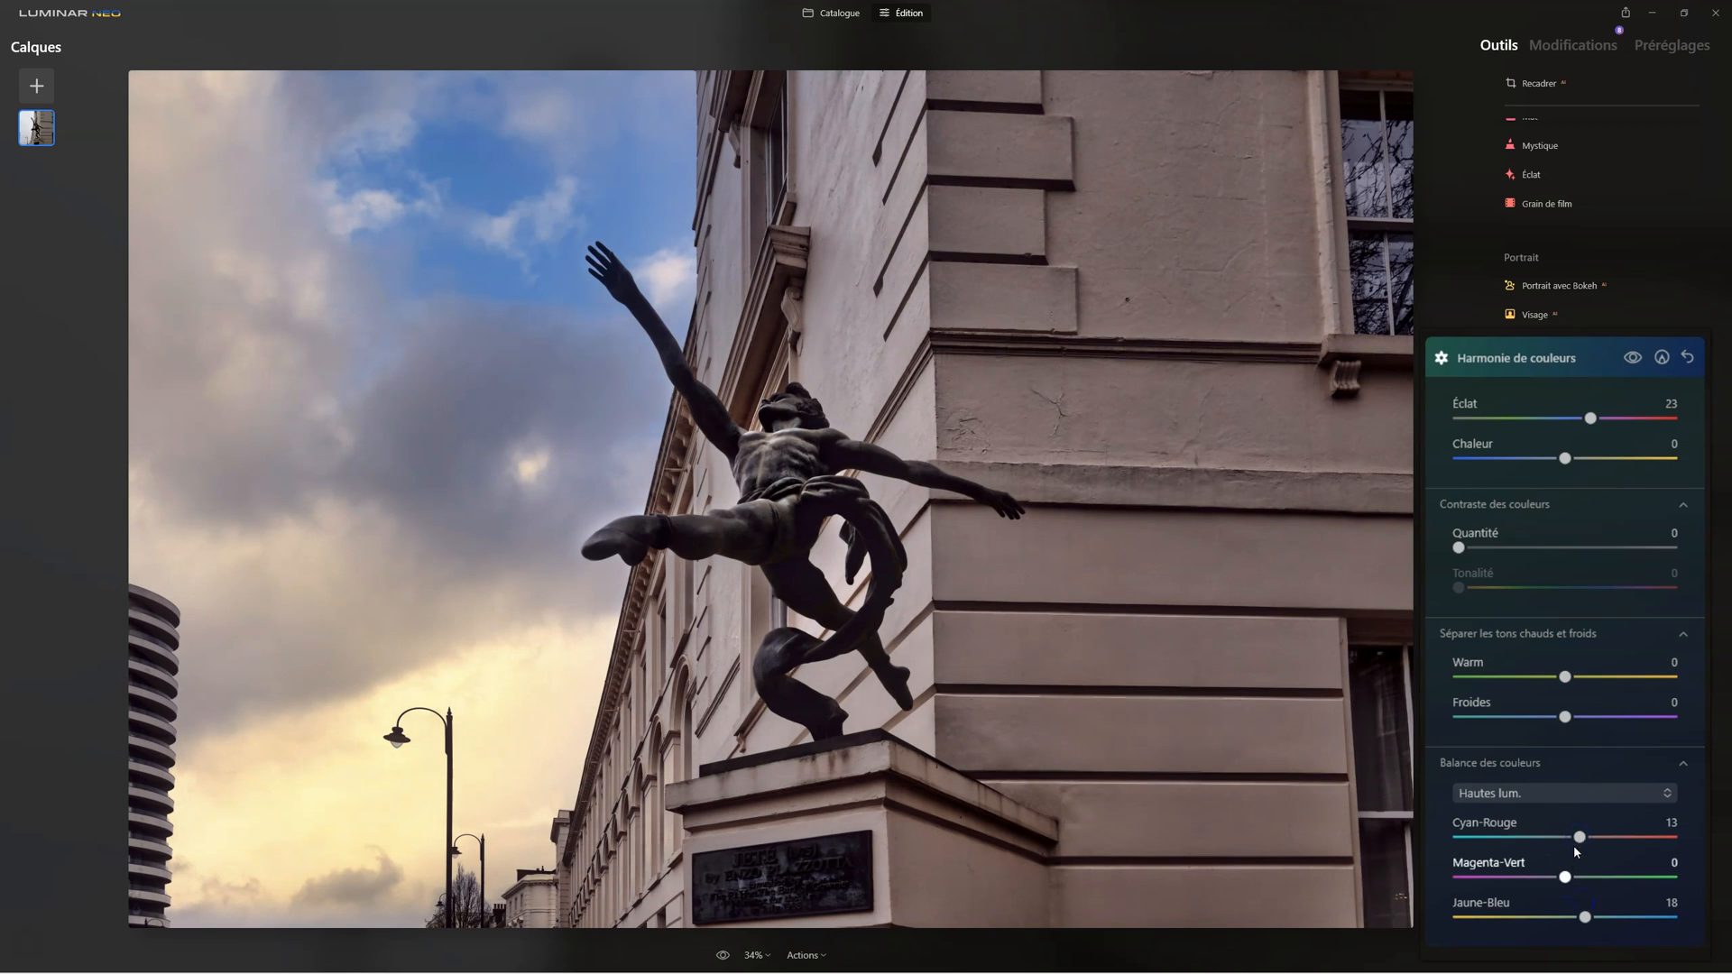
{"action": "mouse_move", "coordinate": [1566, 876]}
{"action": "left_mouse_down"}
{"action": "mouse_move", "coordinate": [1550, 878]}
{"action": "mouse_move", "coordinate": [1565, 877]}
{"action": "left_mouse_up"}
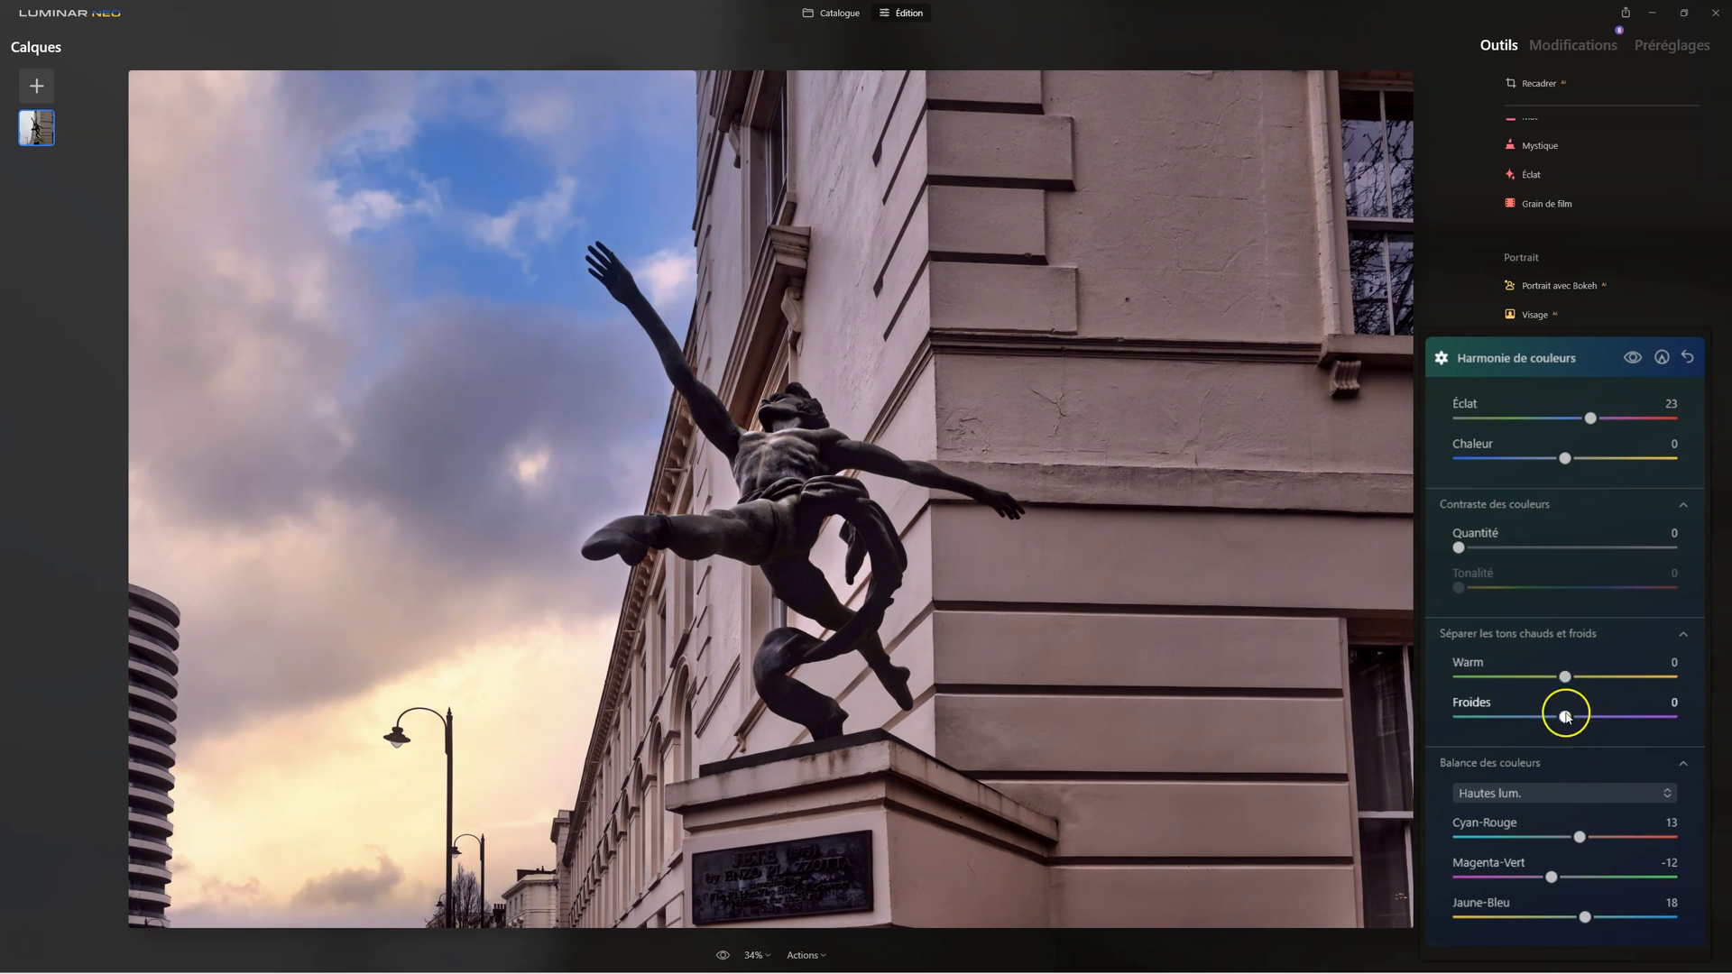
Step: Compare the photo with and without Harmonie de couleurs and slightly raise its Warm setting
{"action": "left_click", "coordinate": [1631, 360]}
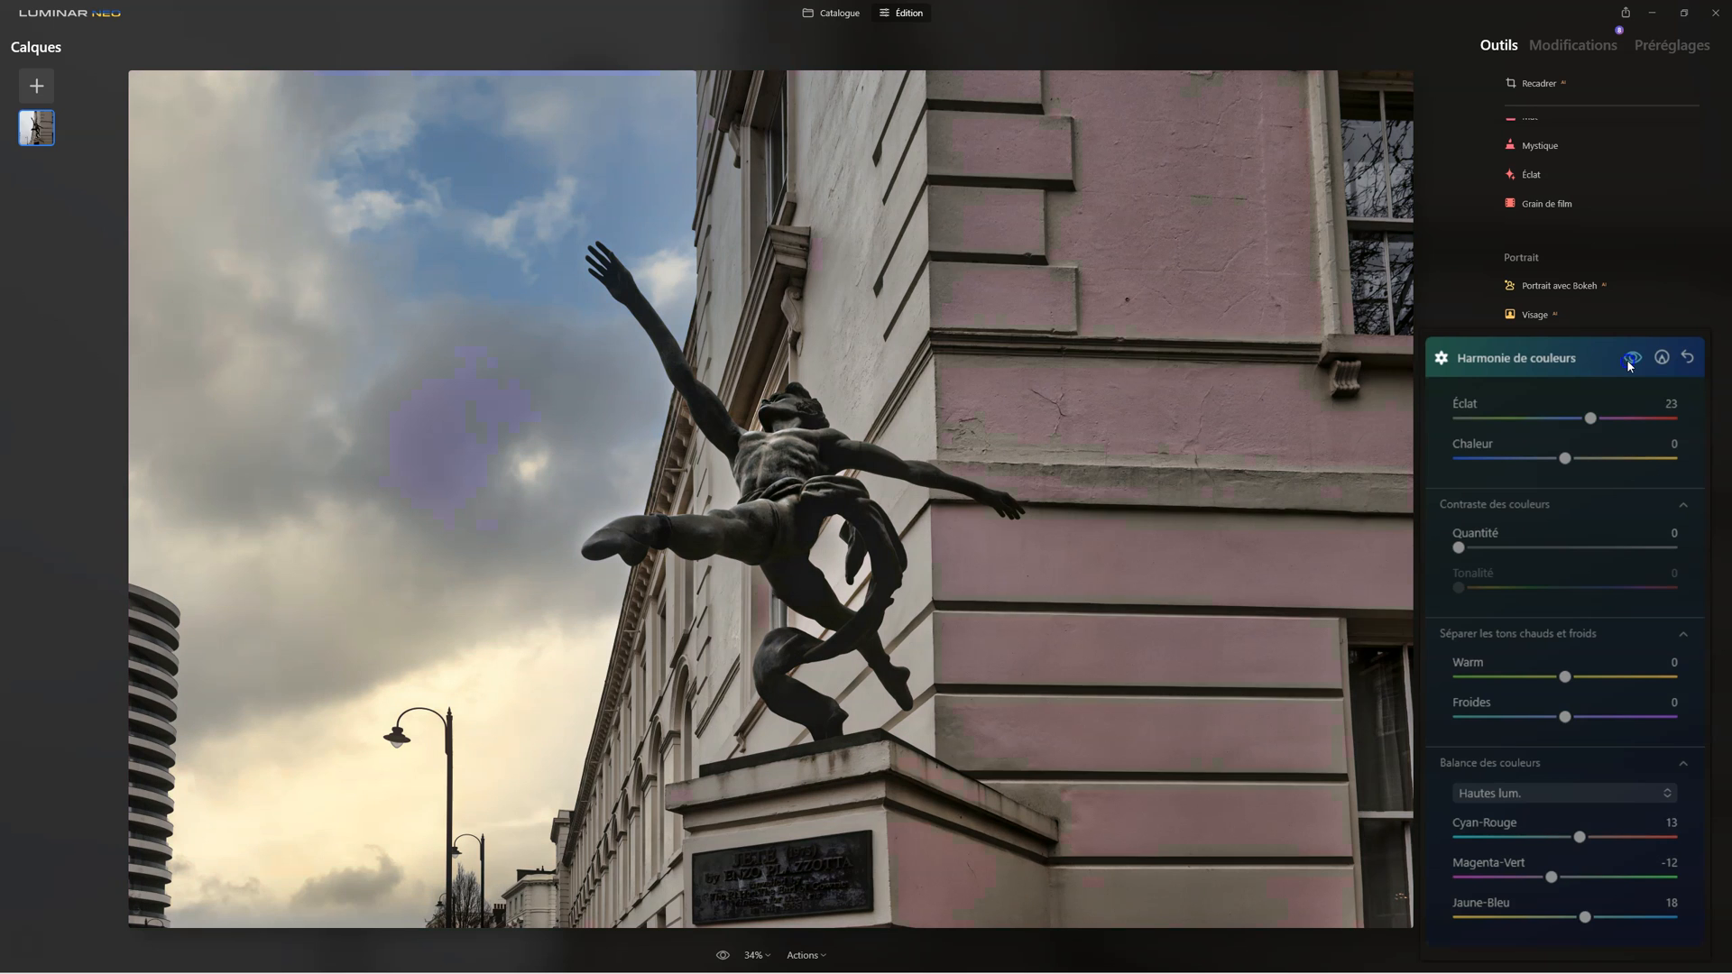
{"action": "left_click", "coordinate": [1631, 360]}
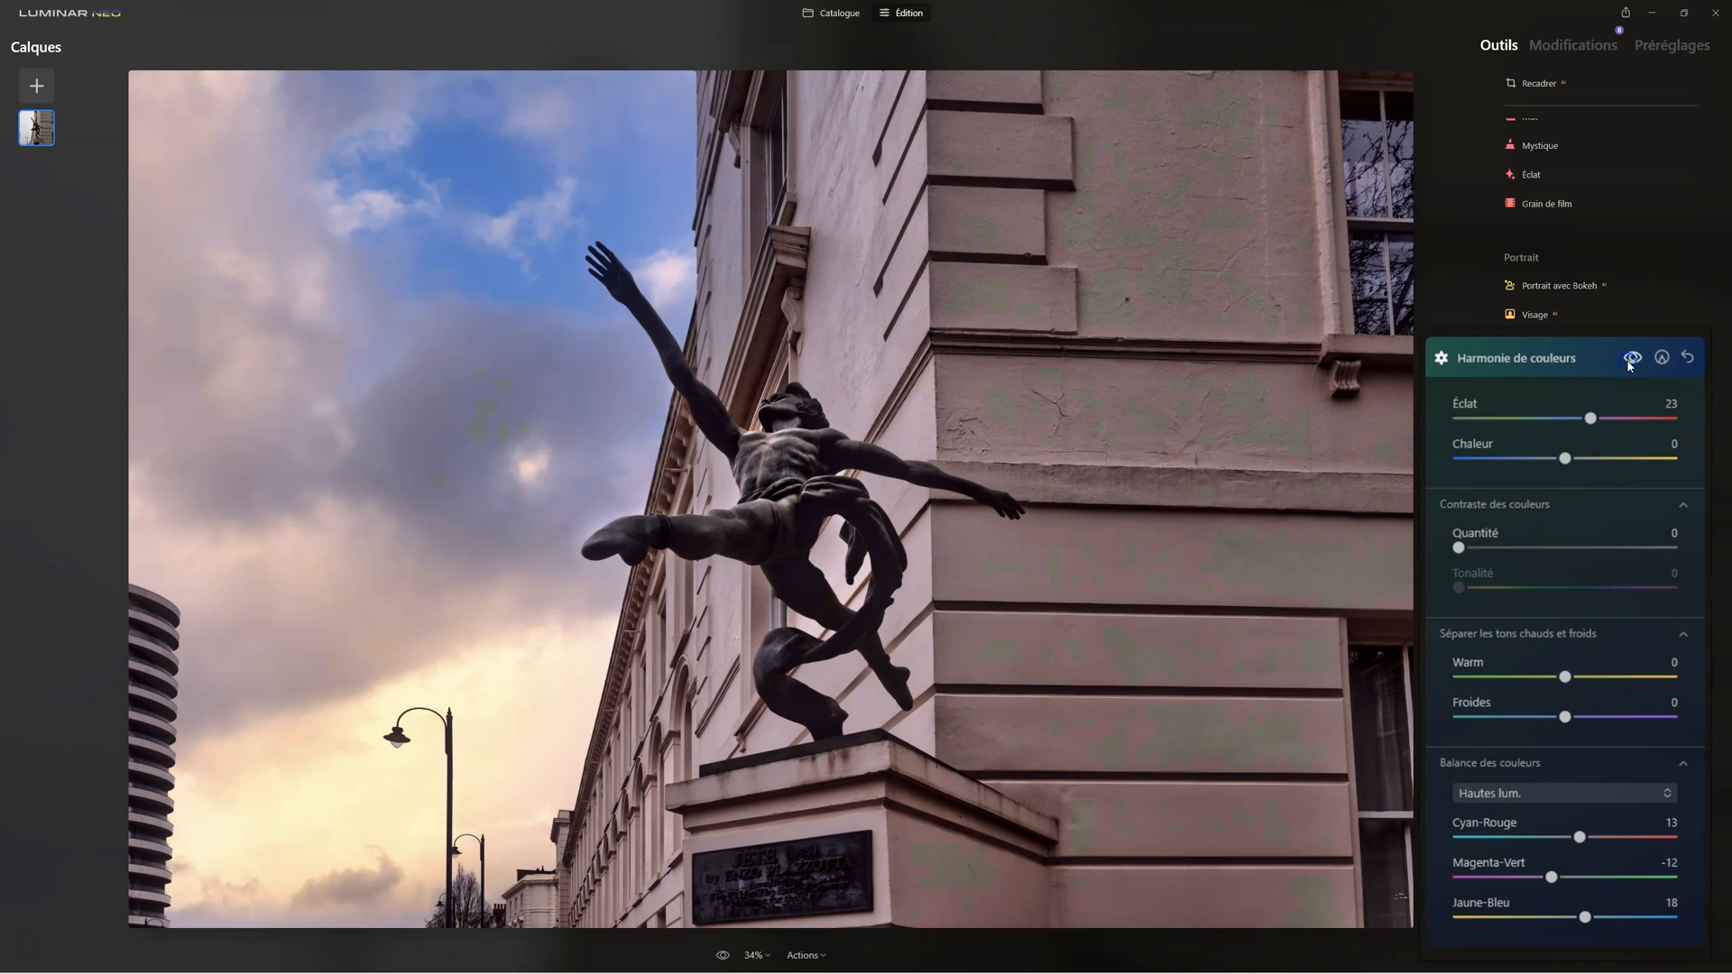
{"action": "left_click_drag", "start_coordinate": [1566, 677], "coordinate": [1580, 679]}
{"action": "left_click", "coordinate": [1520, 359]}
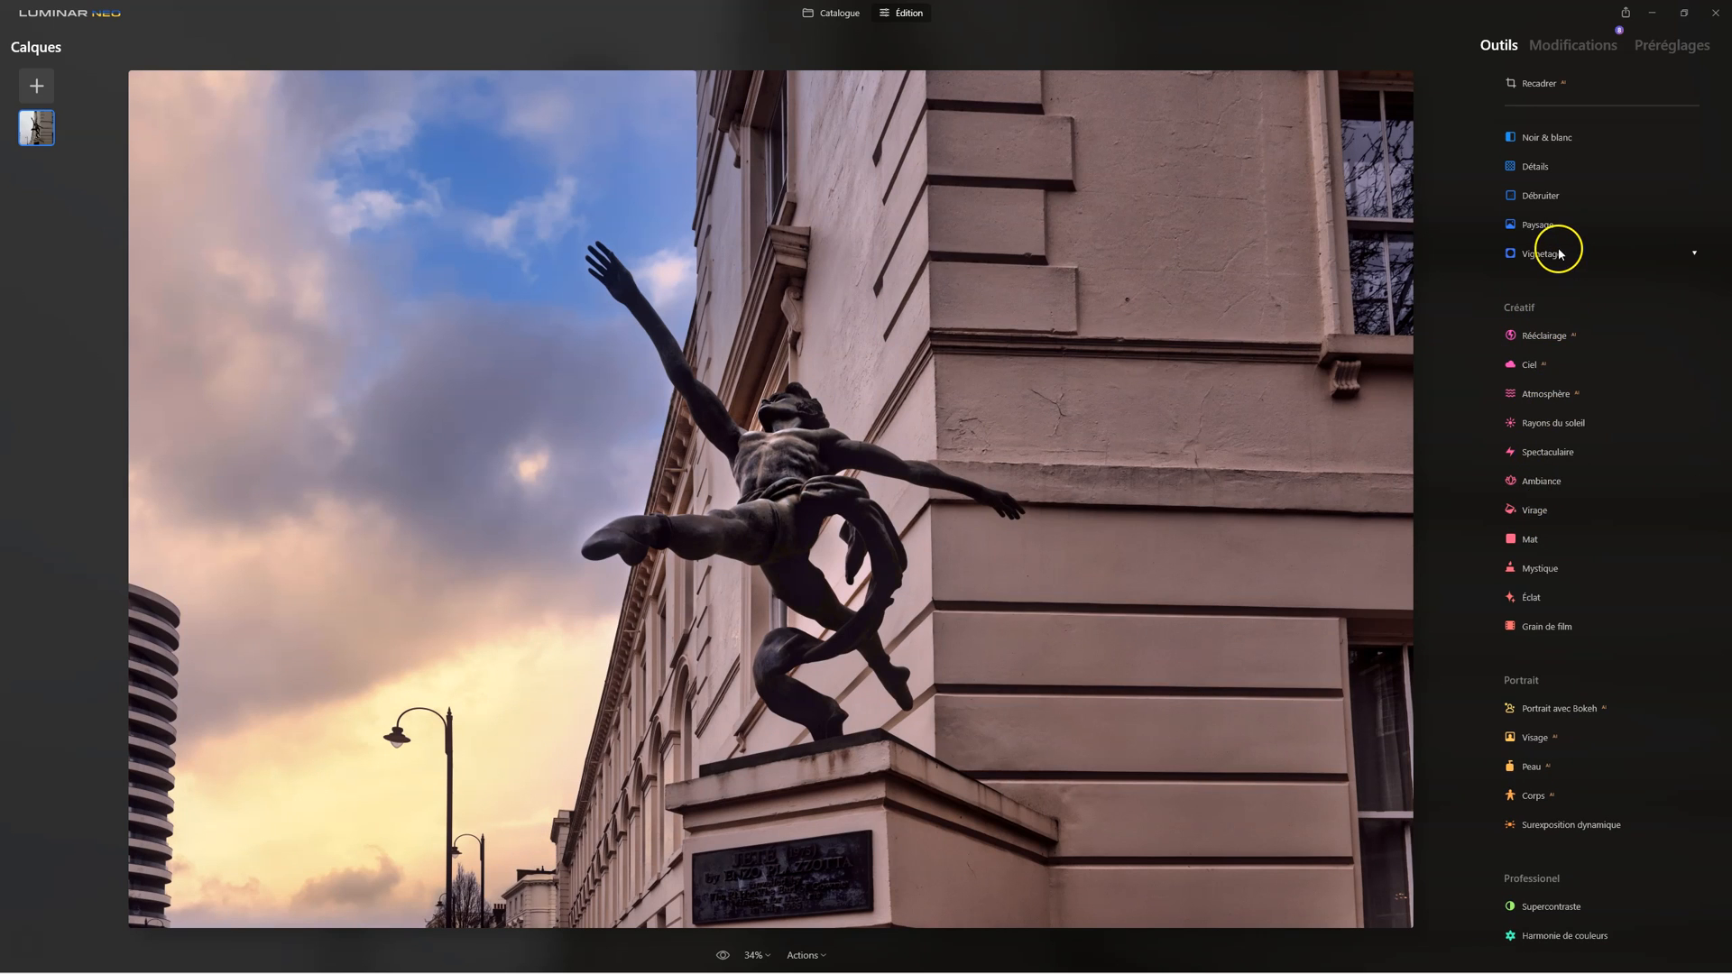
Step: Try Supprimer les dominantes de couleur at 29 and 42 in Couleur and reset it
{"action": "scroll", "coordinate": [1544, 290], "scroll_direction": "up", "scroll_amount": 2}
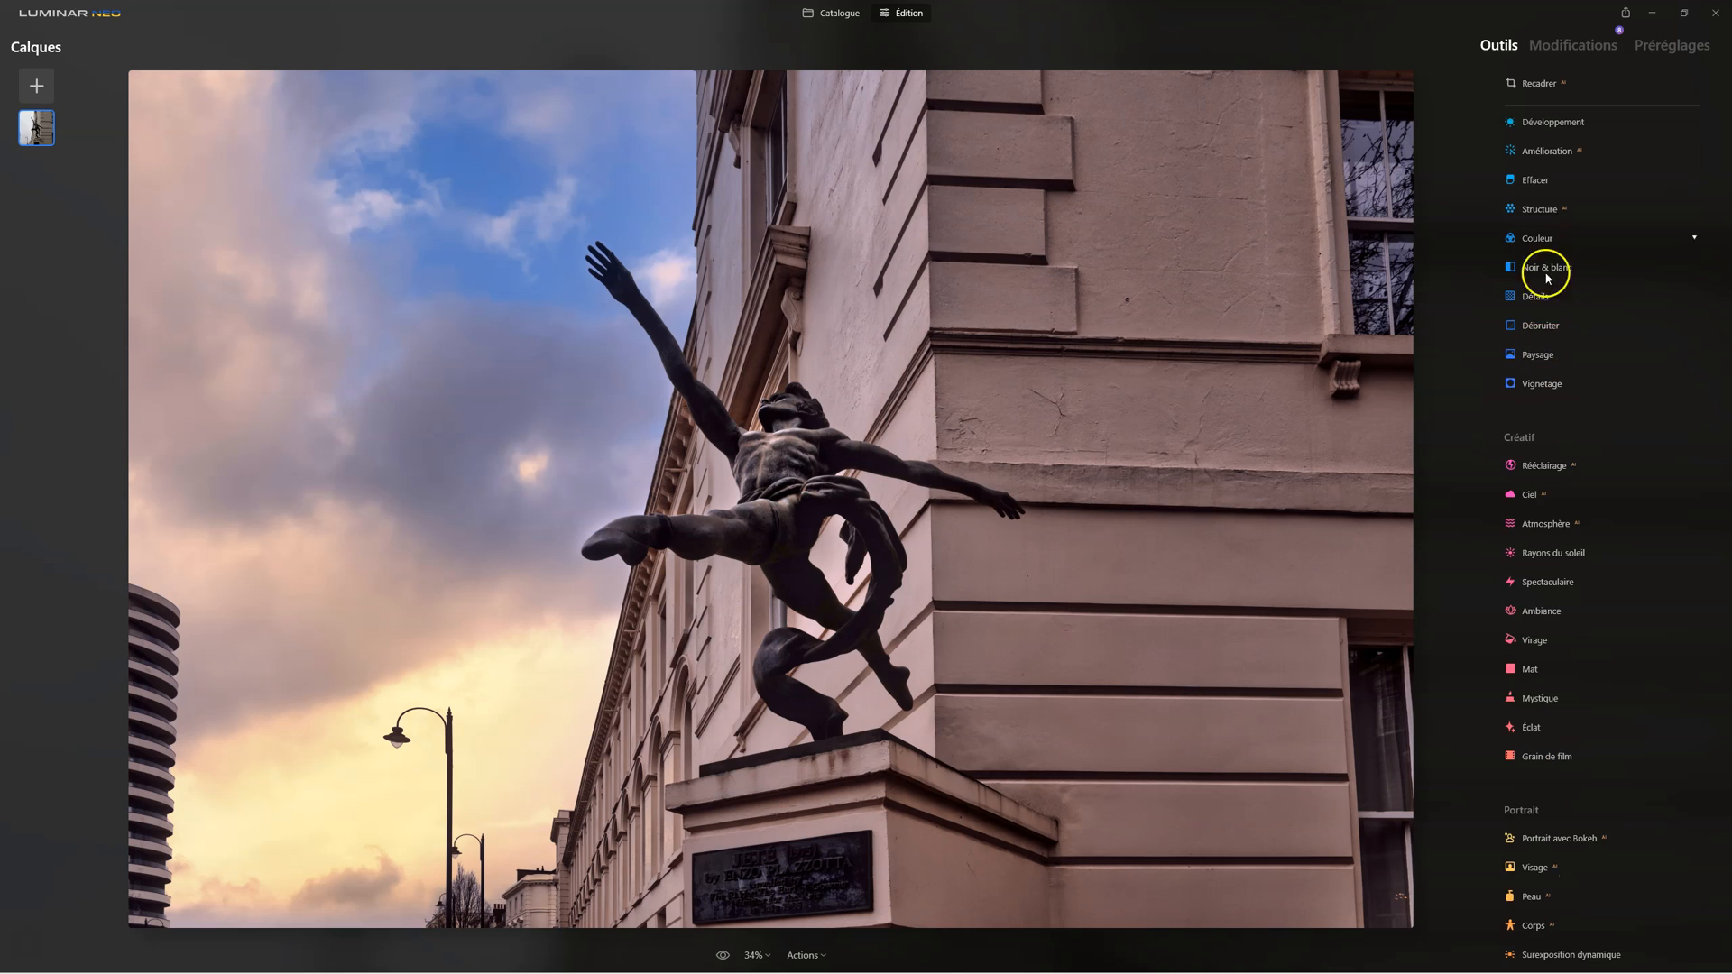
{"action": "left_click", "coordinate": [1522, 240]}
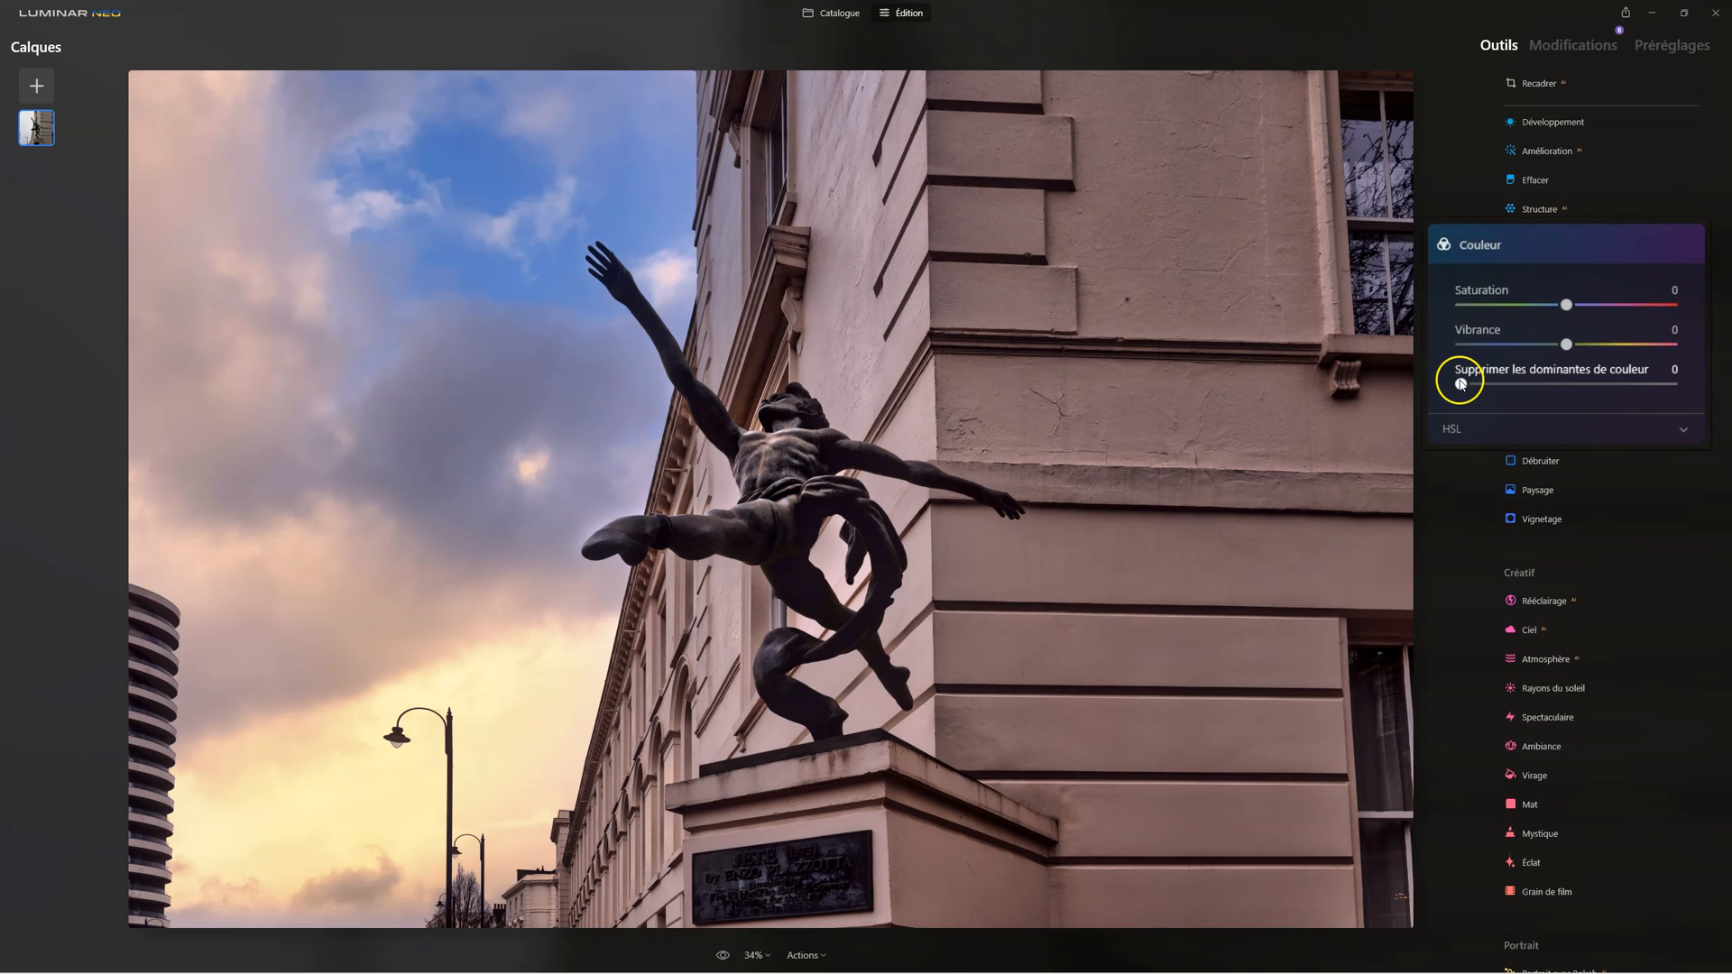
{"action": "left_click_drag", "start_coordinate": [1462, 383], "coordinate": [1523, 385]}
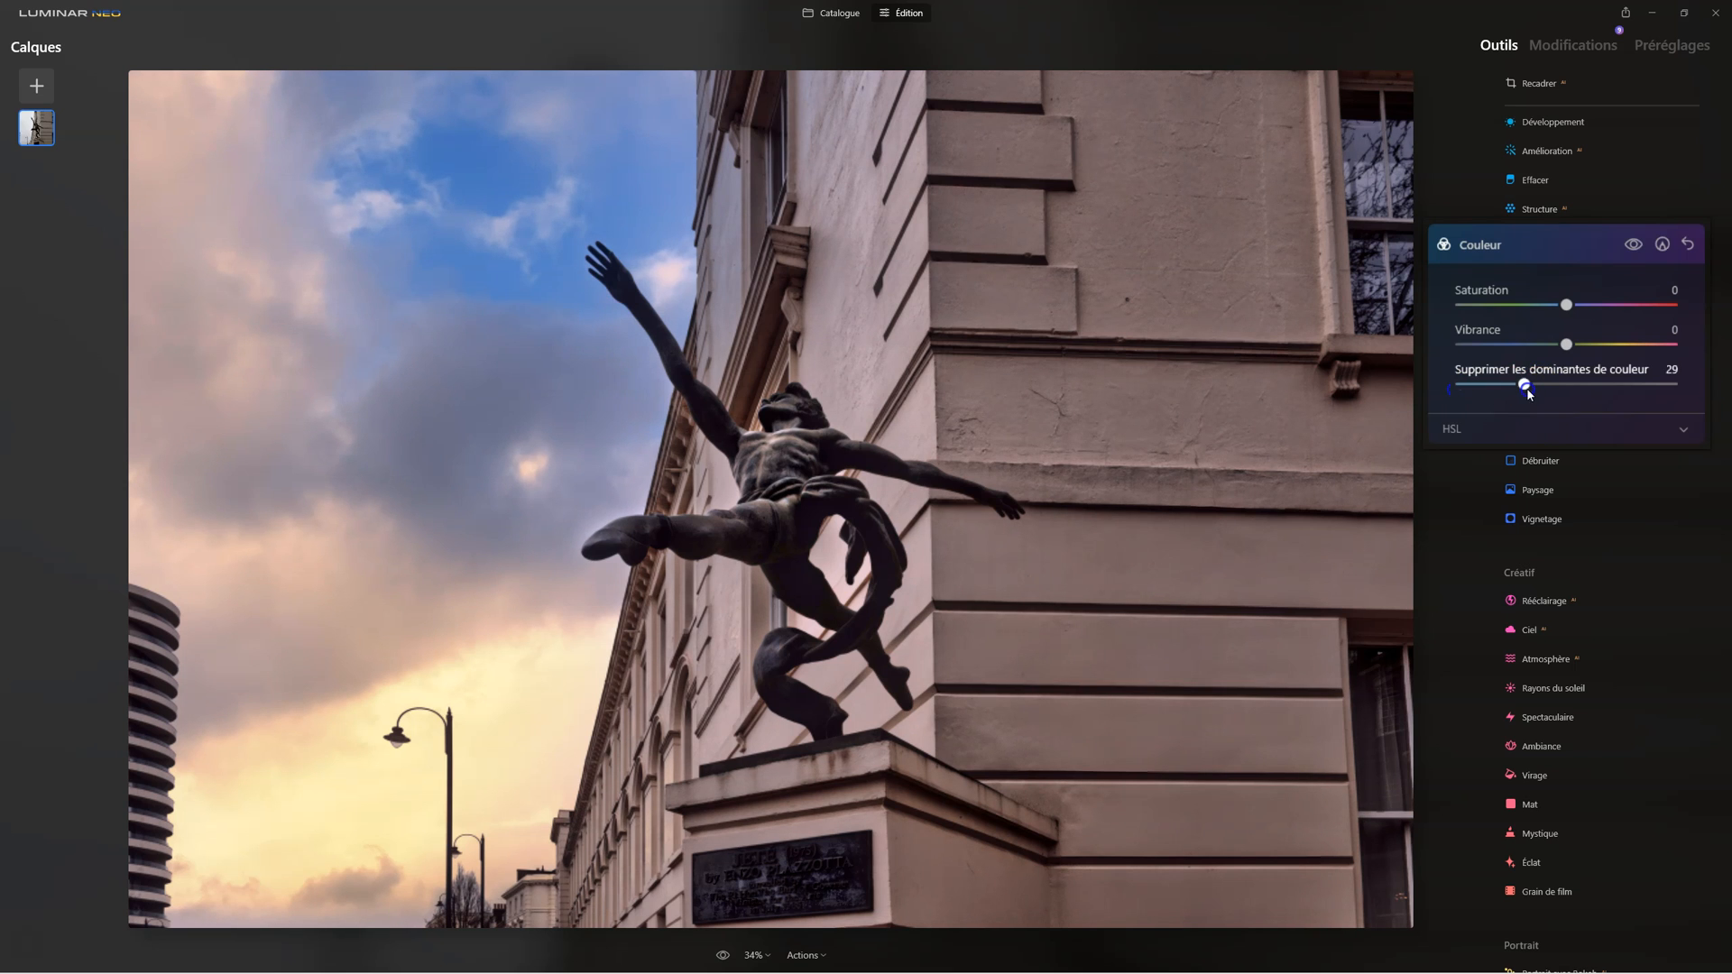
{"action": "mouse_move", "coordinate": [1528, 392]}
{"action": "left_mouse_down"}
{"action": "mouse_move", "coordinate": [1448, 377]}
{"action": "mouse_move", "coordinate": [1577, 385]}
{"action": "mouse_move", "coordinate": [1456, 388]}
{"action": "mouse_move", "coordinate": [1513, 397]}
{"action": "mouse_move", "coordinate": [1590, 386]}
{"action": "mouse_move", "coordinate": [1527, 385]}
{"action": "mouse_move", "coordinate": [1557, 383]}
{"action": "left_mouse_up"}
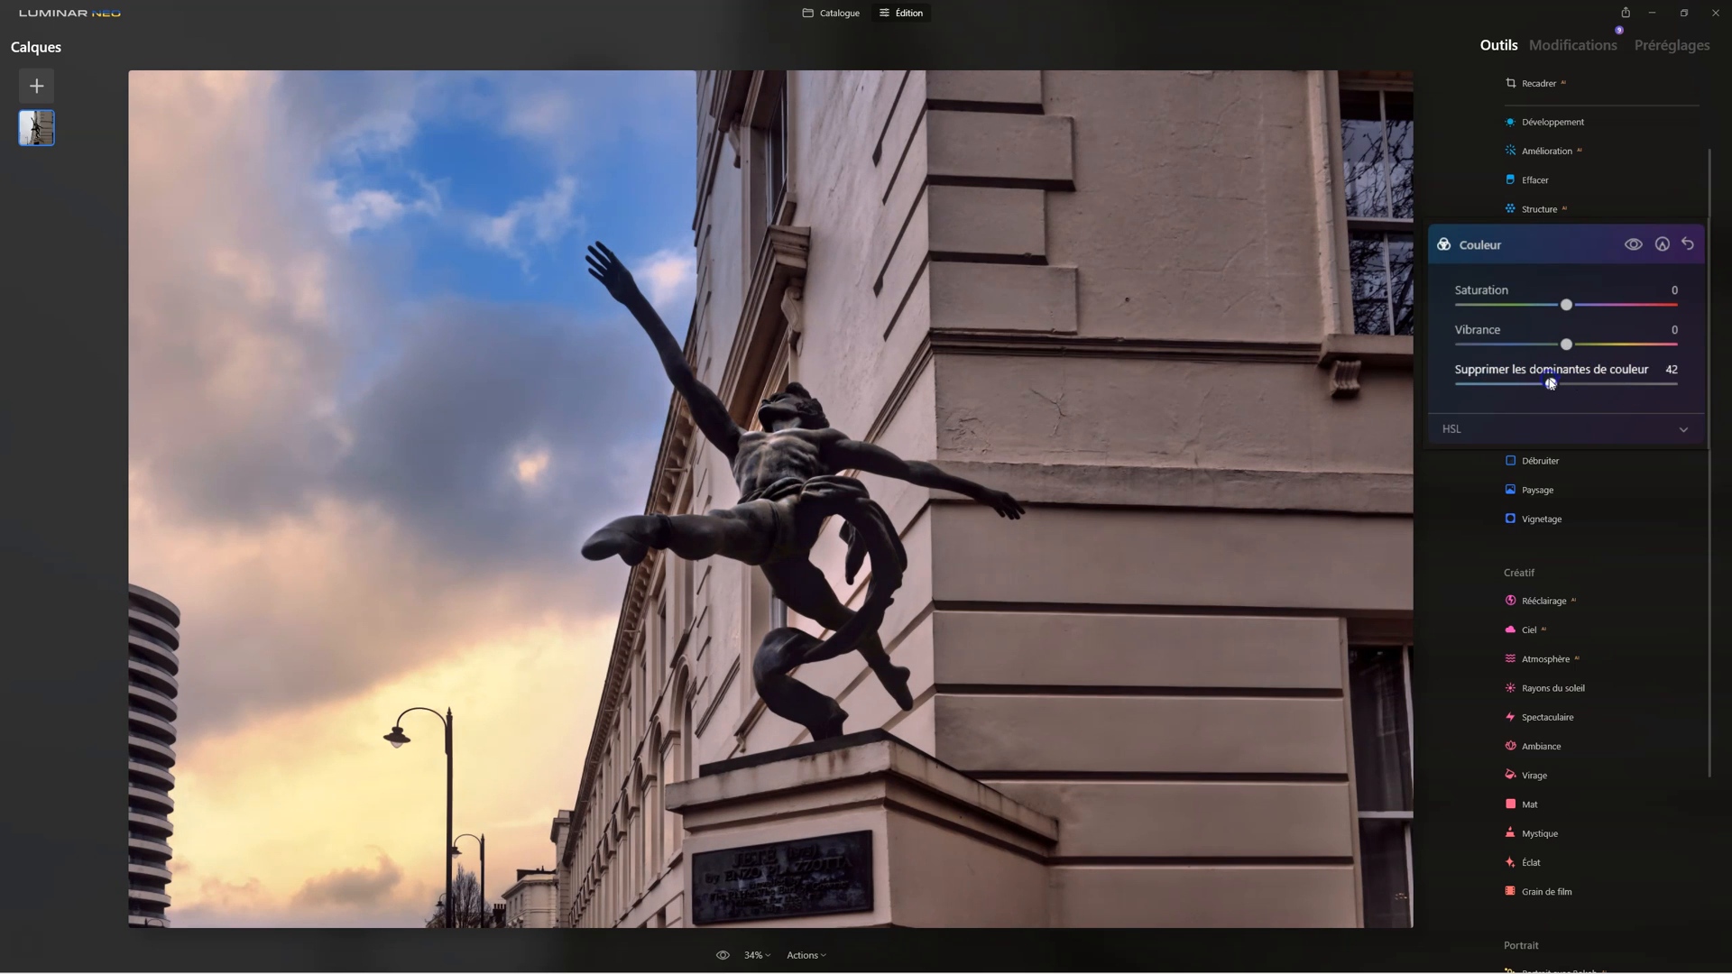
{"action": "double_click", "coordinate": [1551, 383]}
{"action": "left_click", "coordinate": [1470, 243]}
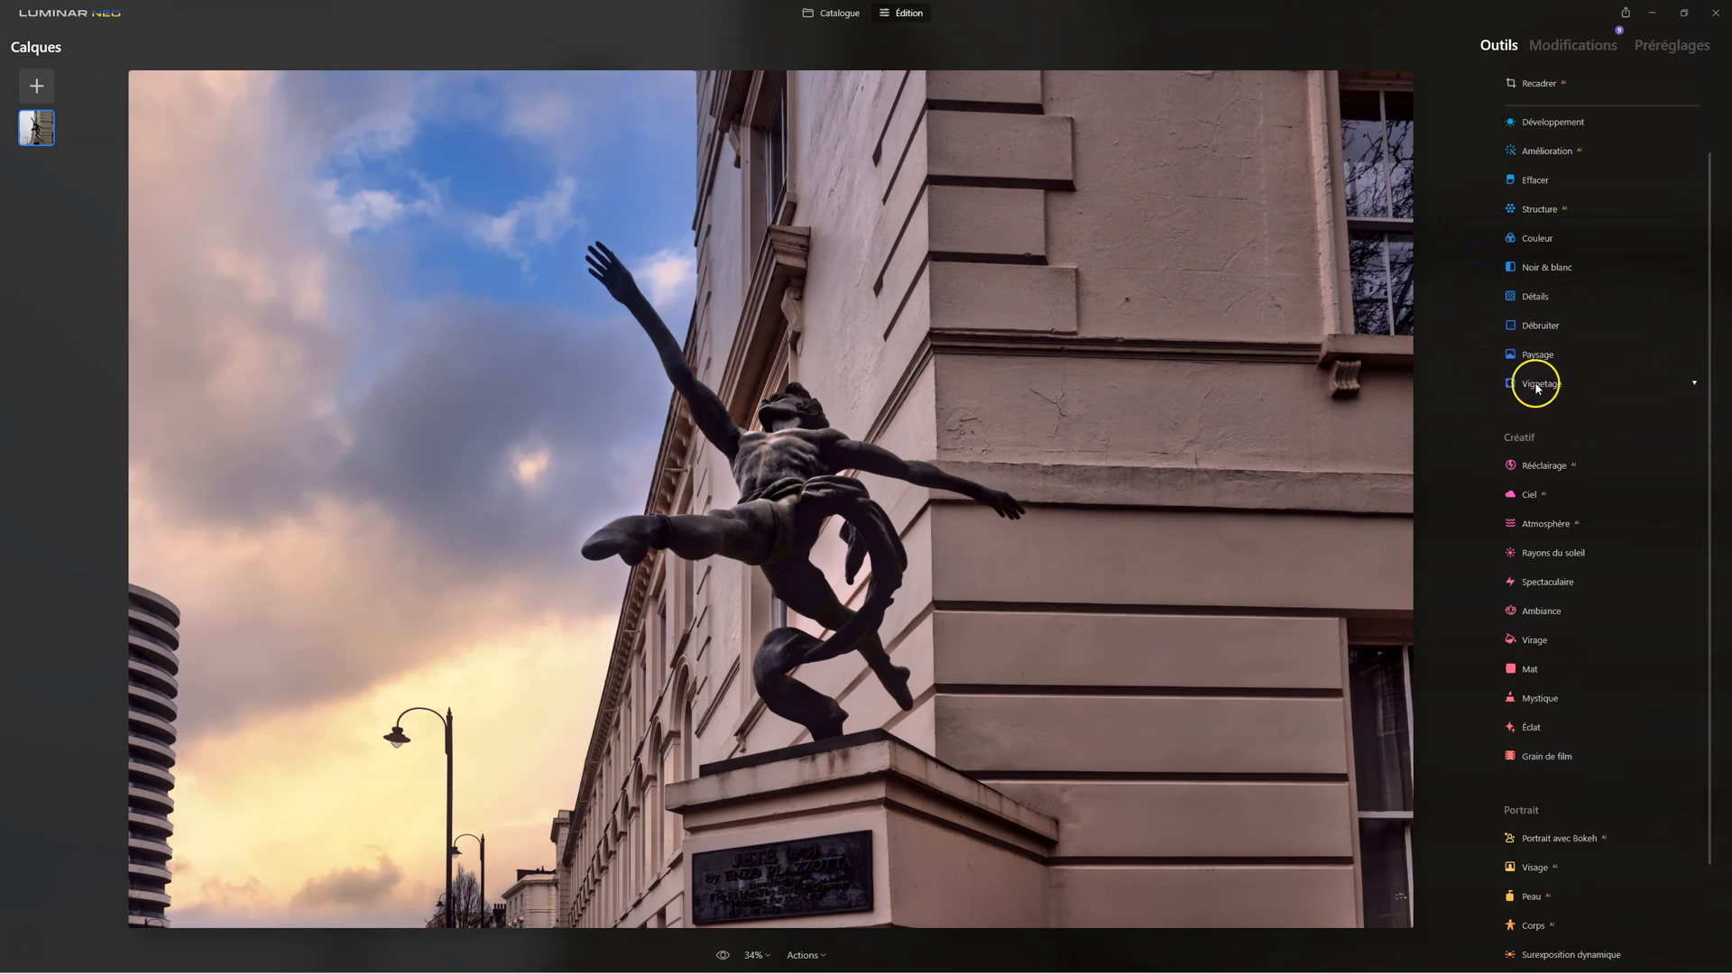
Step: Add a vignette with Quantité -41, Taille 0, Progressivité 100 and Lumière interne 33
{"action": "left_click", "coordinate": [1536, 385]}
{"action": "left_click_drag", "start_coordinate": [1595, 488], "coordinate": [1491, 539]}
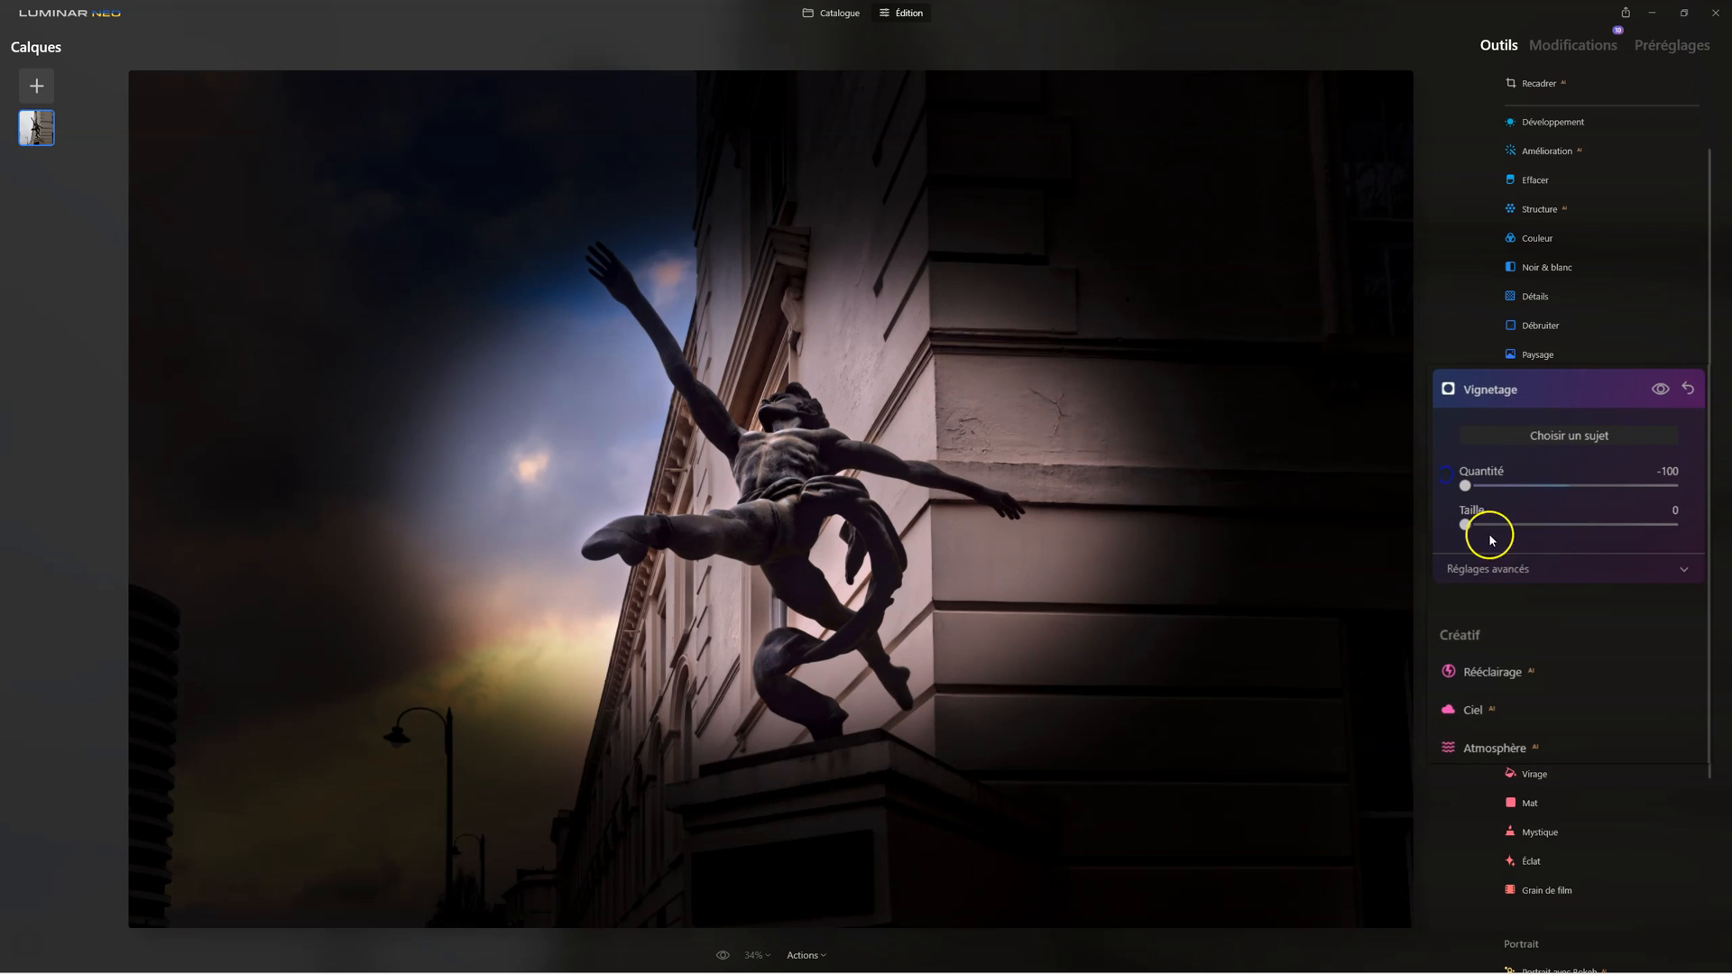
{"action": "left_click", "coordinate": [1488, 569]}
{"action": "left_click_drag", "start_coordinate": [1567, 649], "coordinate": [1678, 657]}
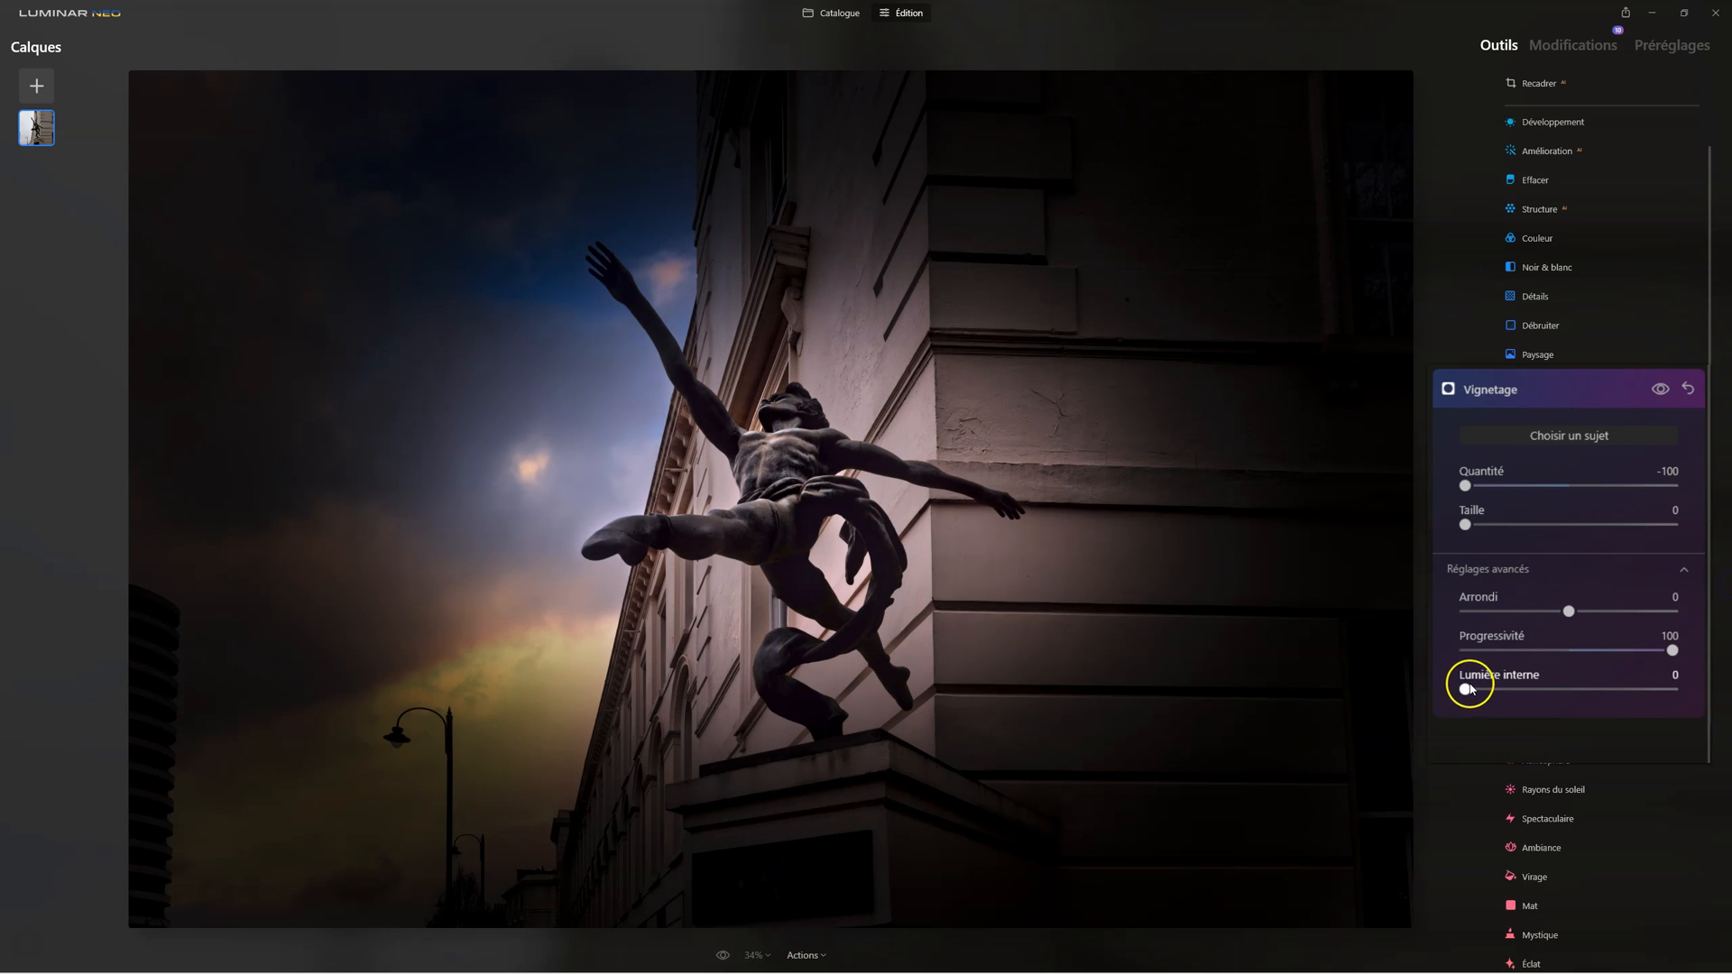
{"action": "left_click_drag", "start_coordinate": [1466, 691], "coordinate": [1533, 691]}
{"action": "left_click_drag", "start_coordinate": [1466, 486], "coordinate": [1530, 487]}
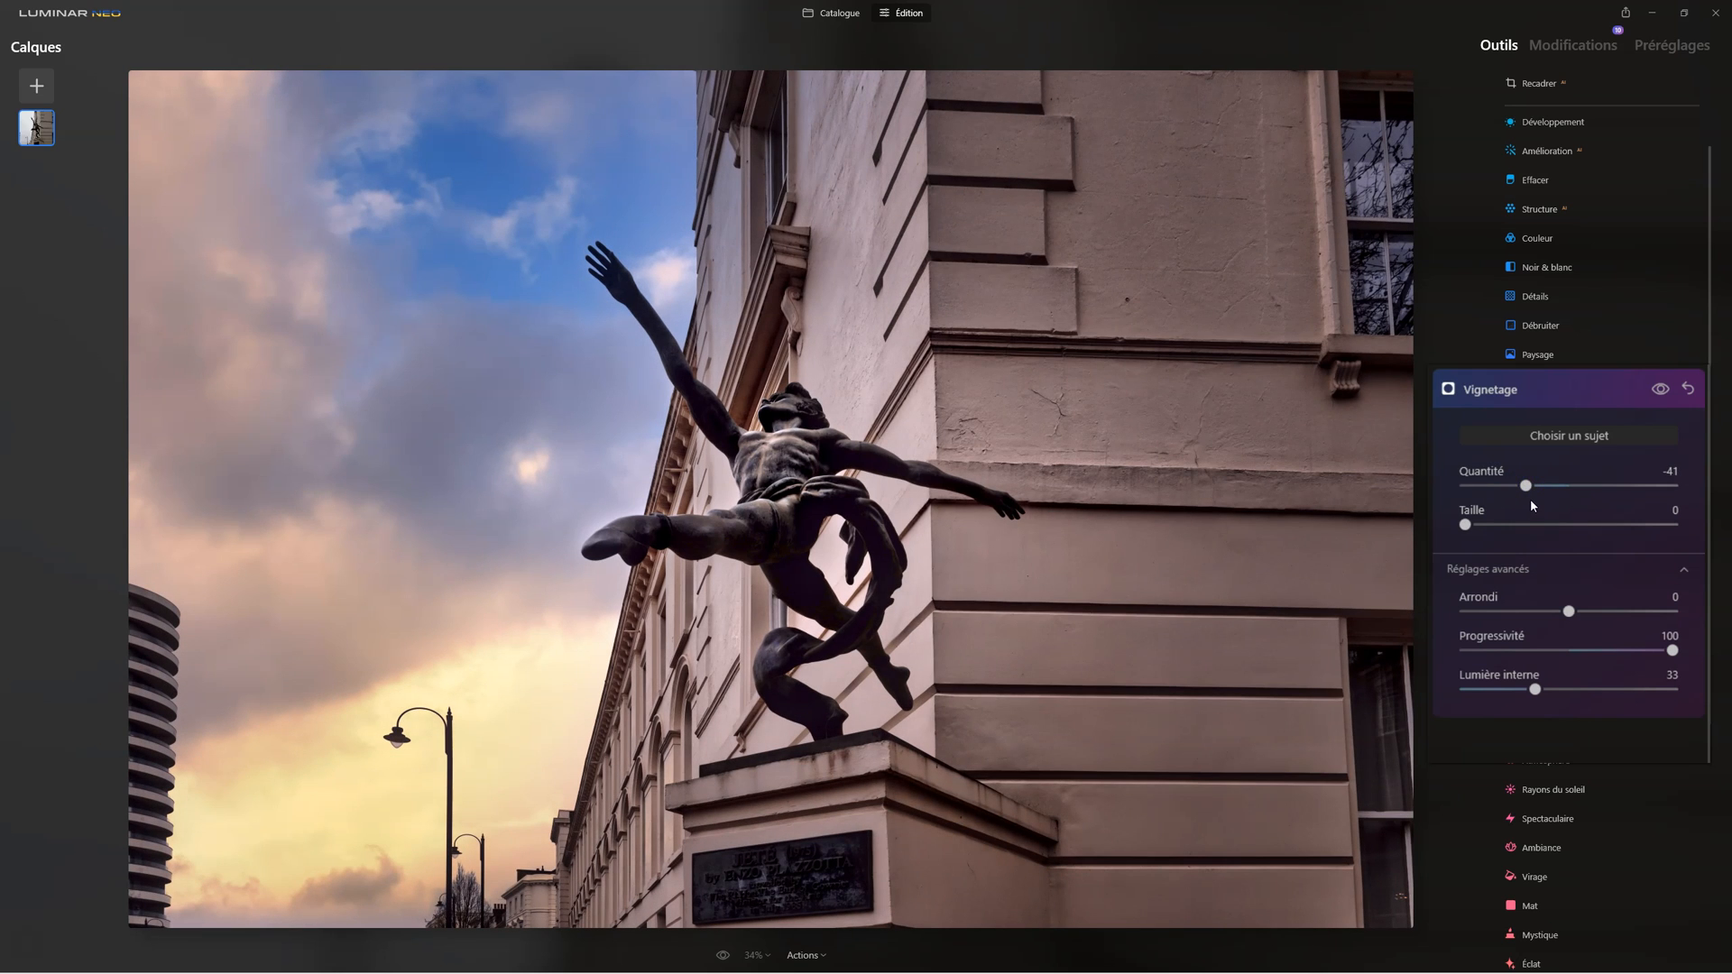
{"action": "left_click", "coordinate": [1531, 494]}
{"action": "left_click", "coordinate": [1519, 390]}
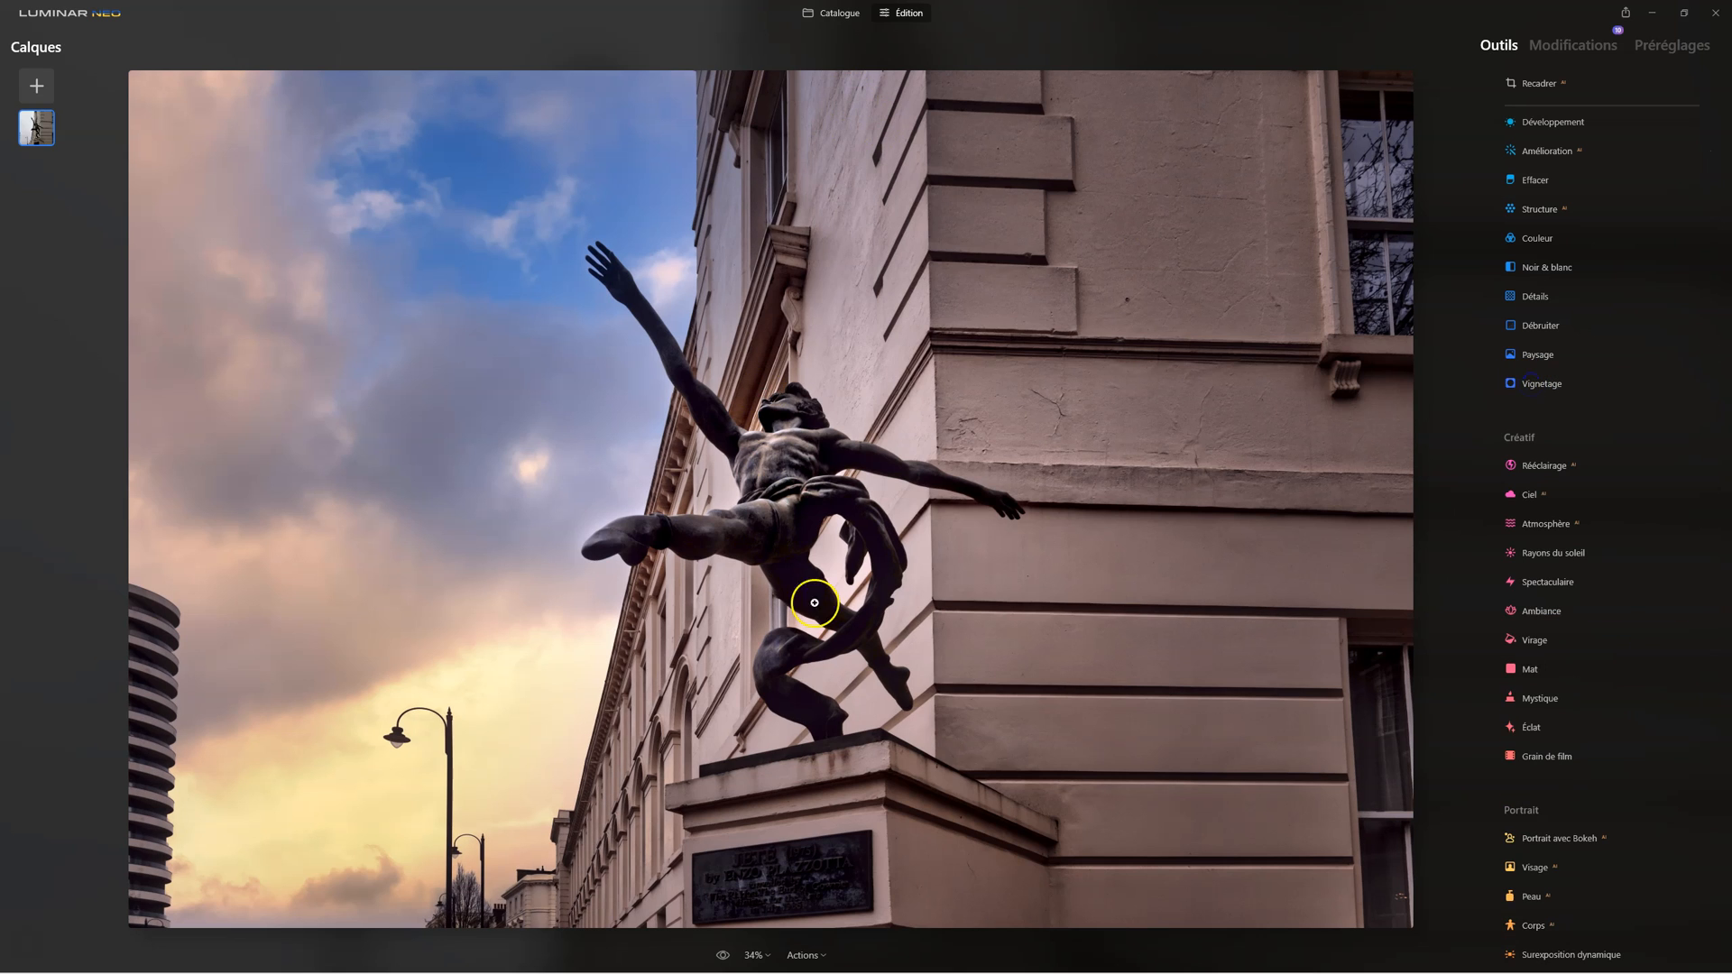
Step: Compare the fully edited statue photo with the unedited original several times, finishing on the edited version
{"action": "left_click", "coordinate": [723, 956]}
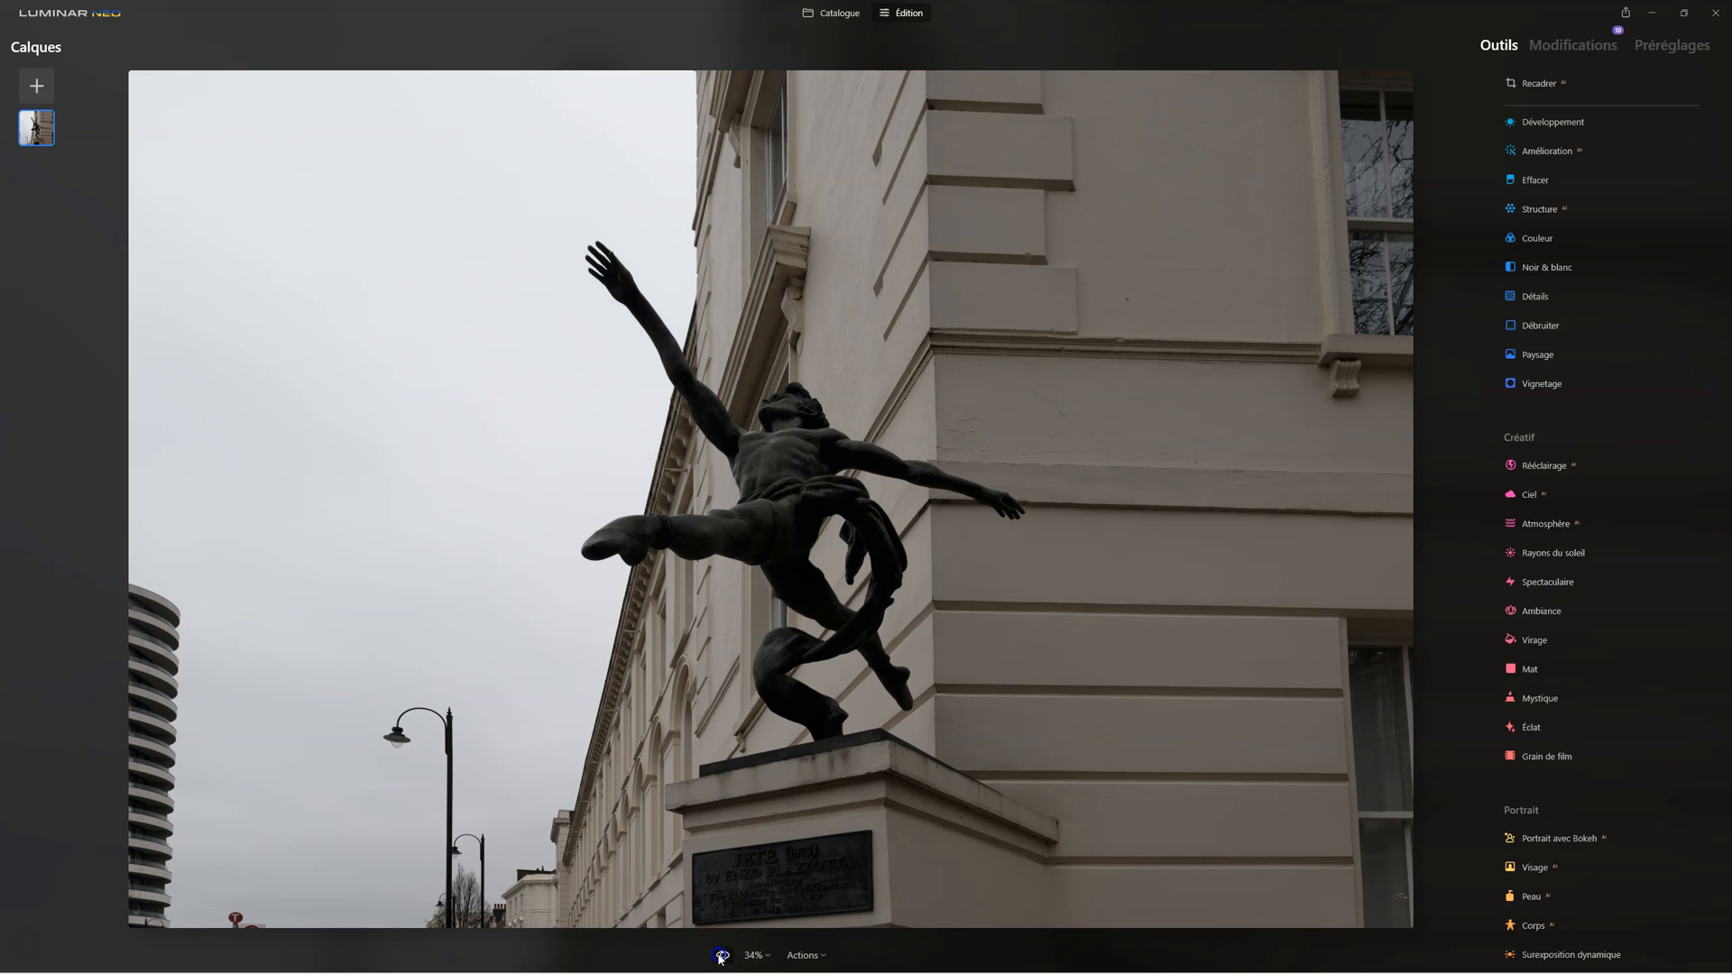
{"action": "left_click", "coordinate": [722, 956]}
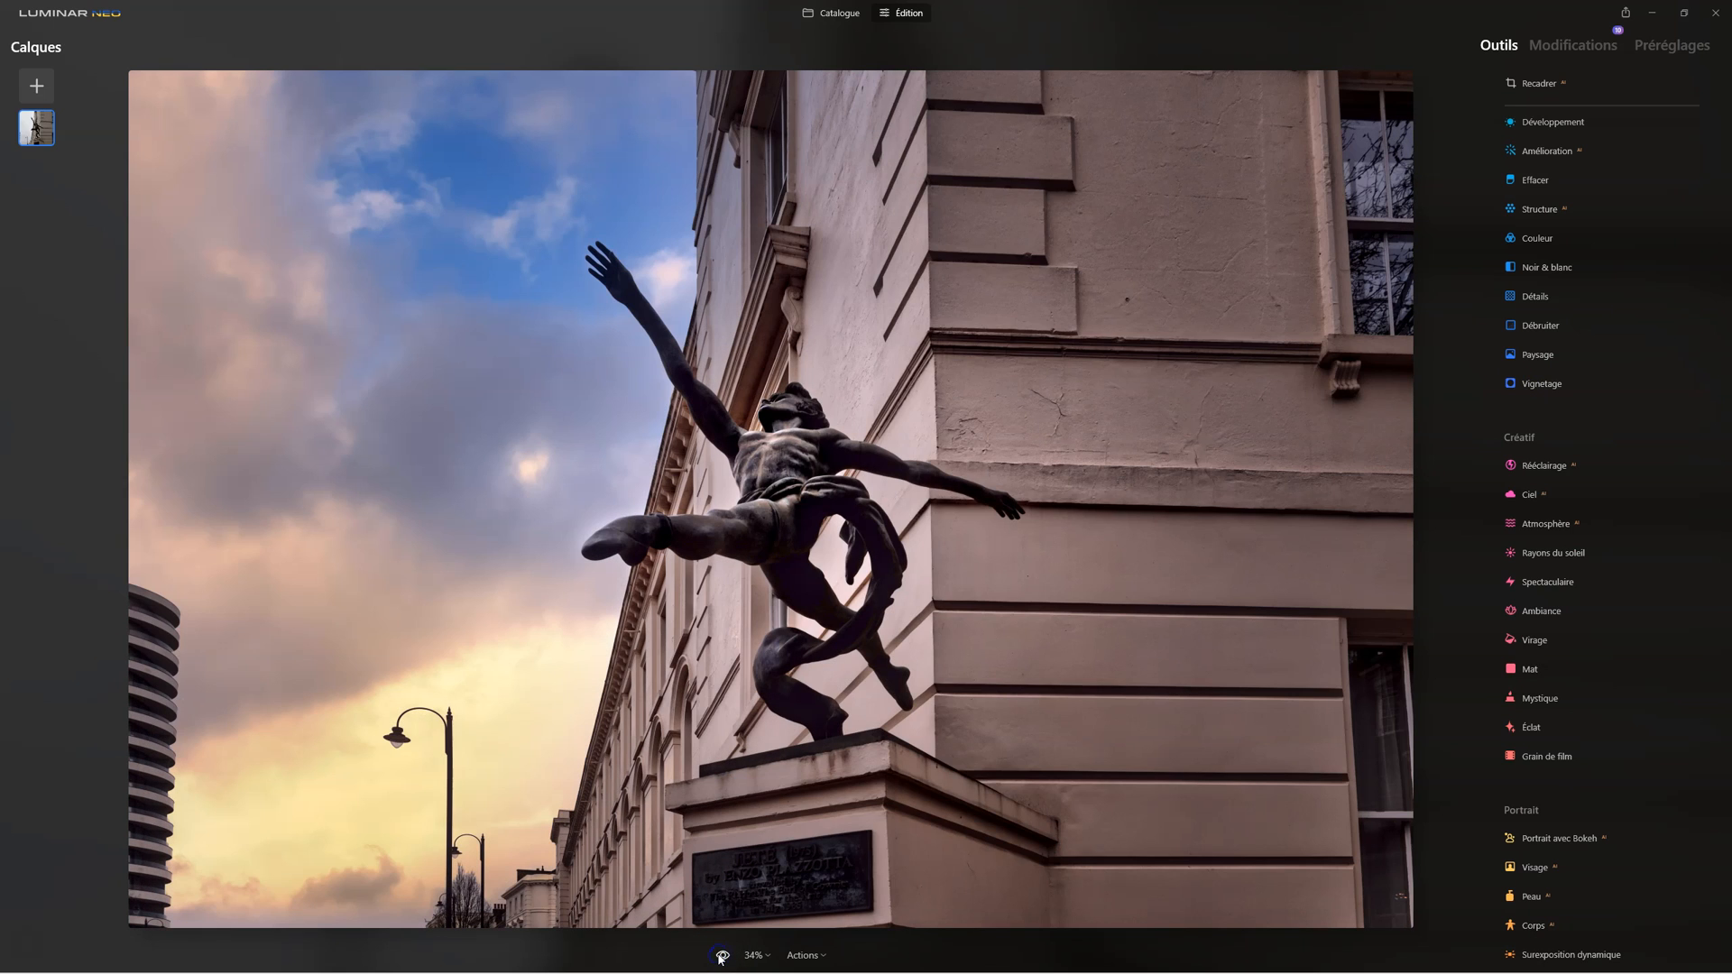
{"action": "left_click", "coordinate": [721, 957]}
{"action": "left_click", "coordinate": [721, 956]}
{"action": "left_click", "coordinate": [721, 956]}
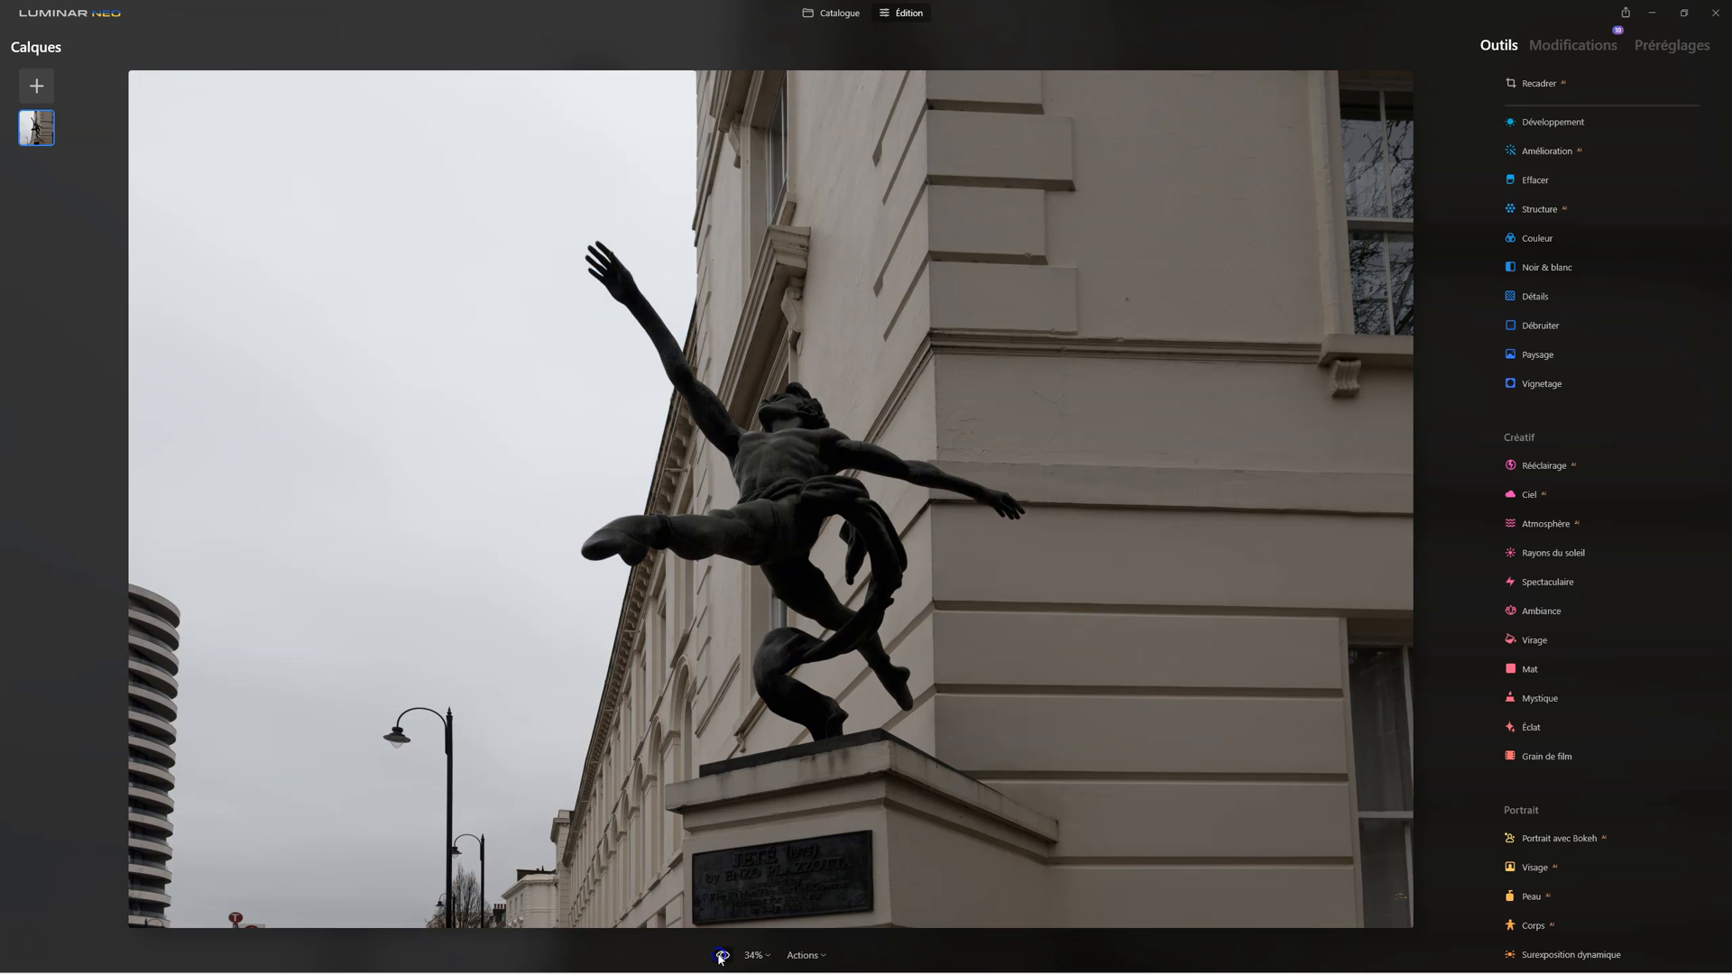
{"action": "left_click", "coordinate": [722, 956]}
{"action": "left_click", "coordinate": [722, 956]}
{"action": "left_click", "coordinate": [722, 956]}
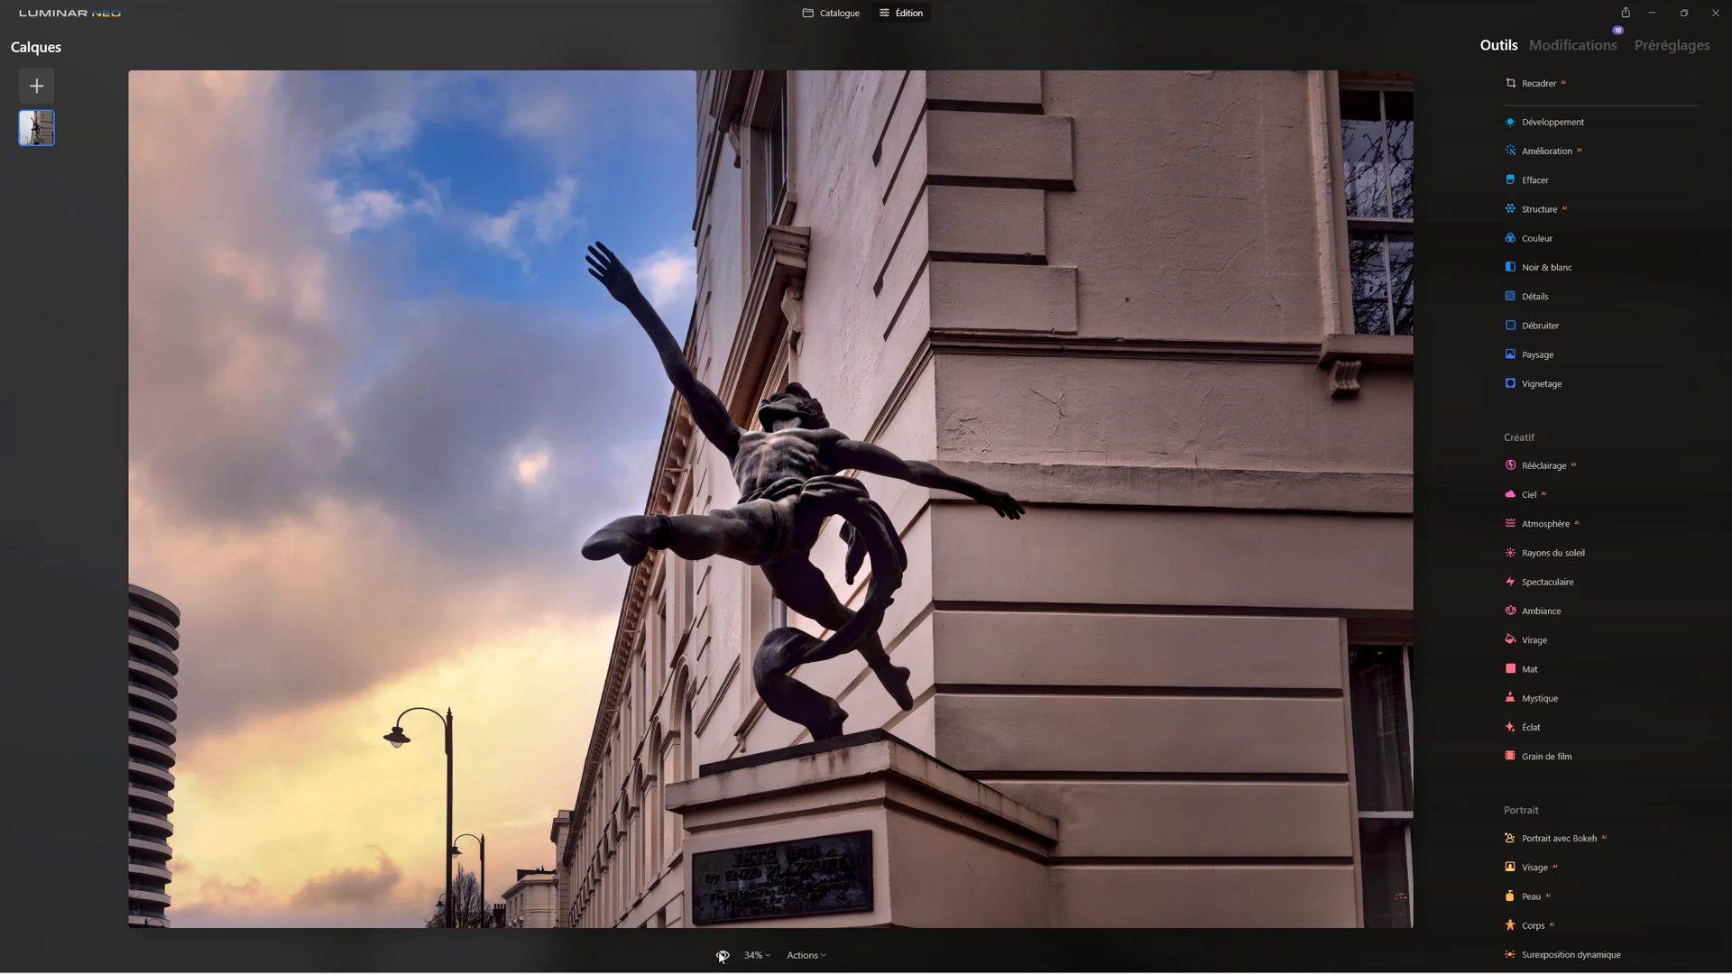
{"action": "left_click", "coordinate": [721, 957]}
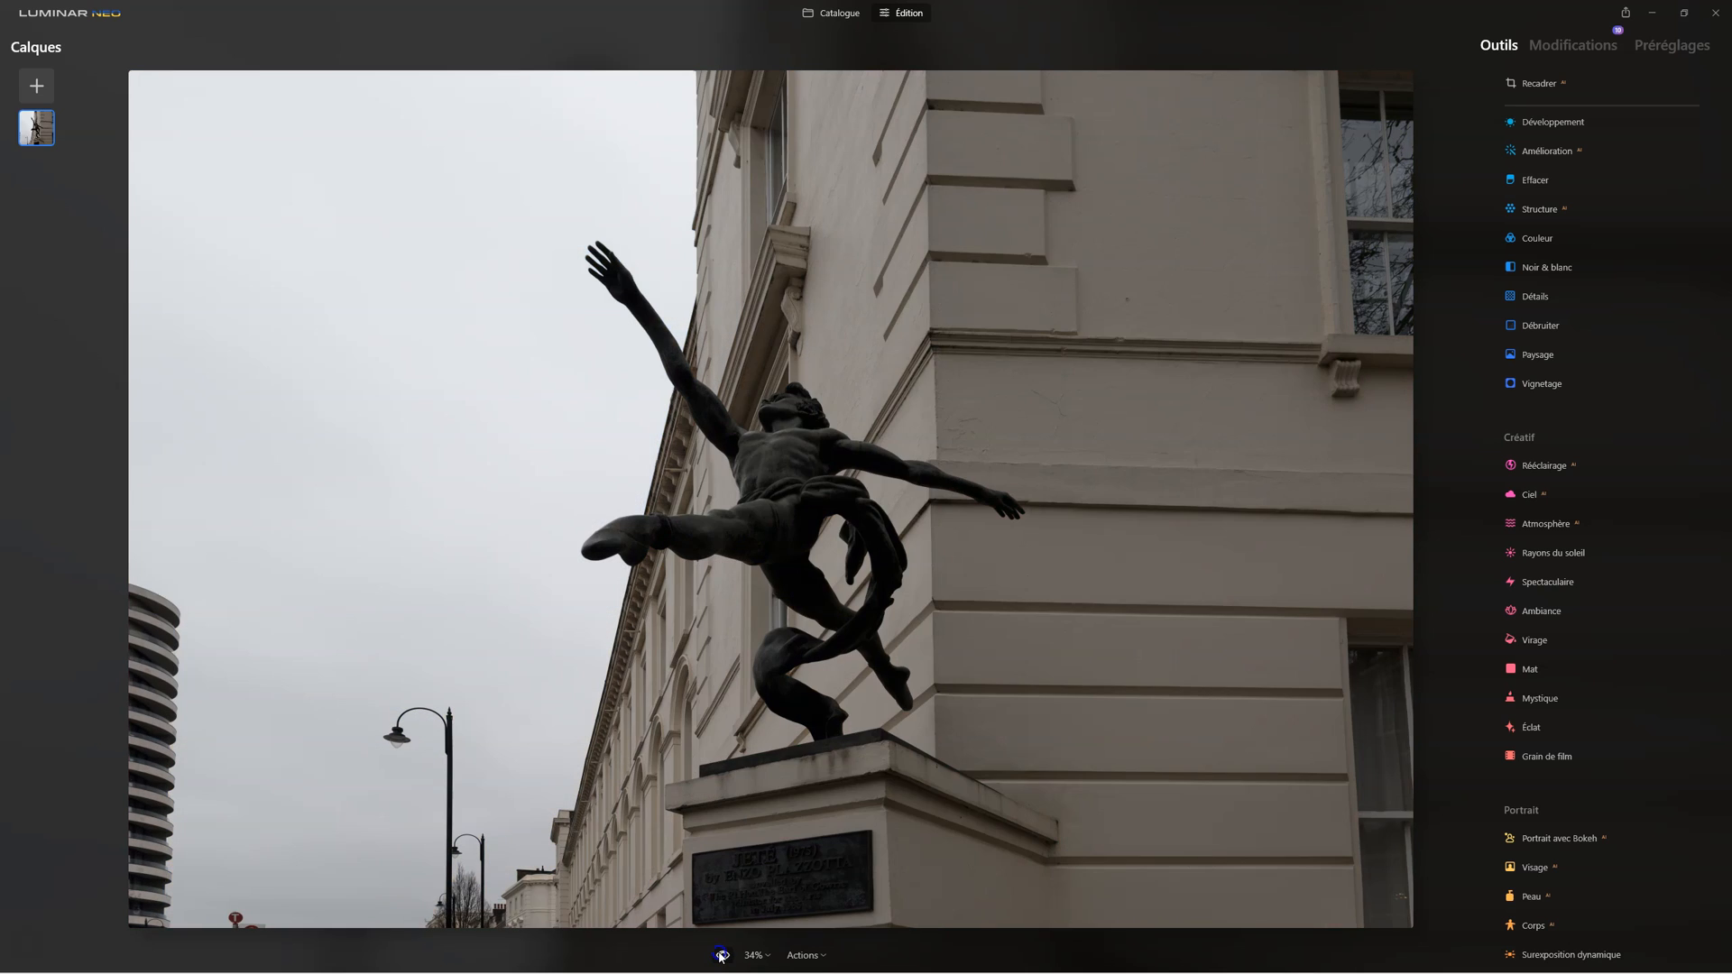
{"action": "left_click", "coordinate": [721, 956]}
{"action": "left_click", "coordinate": [722, 956]}
{"action": "left_click", "coordinate": [722, 956]}
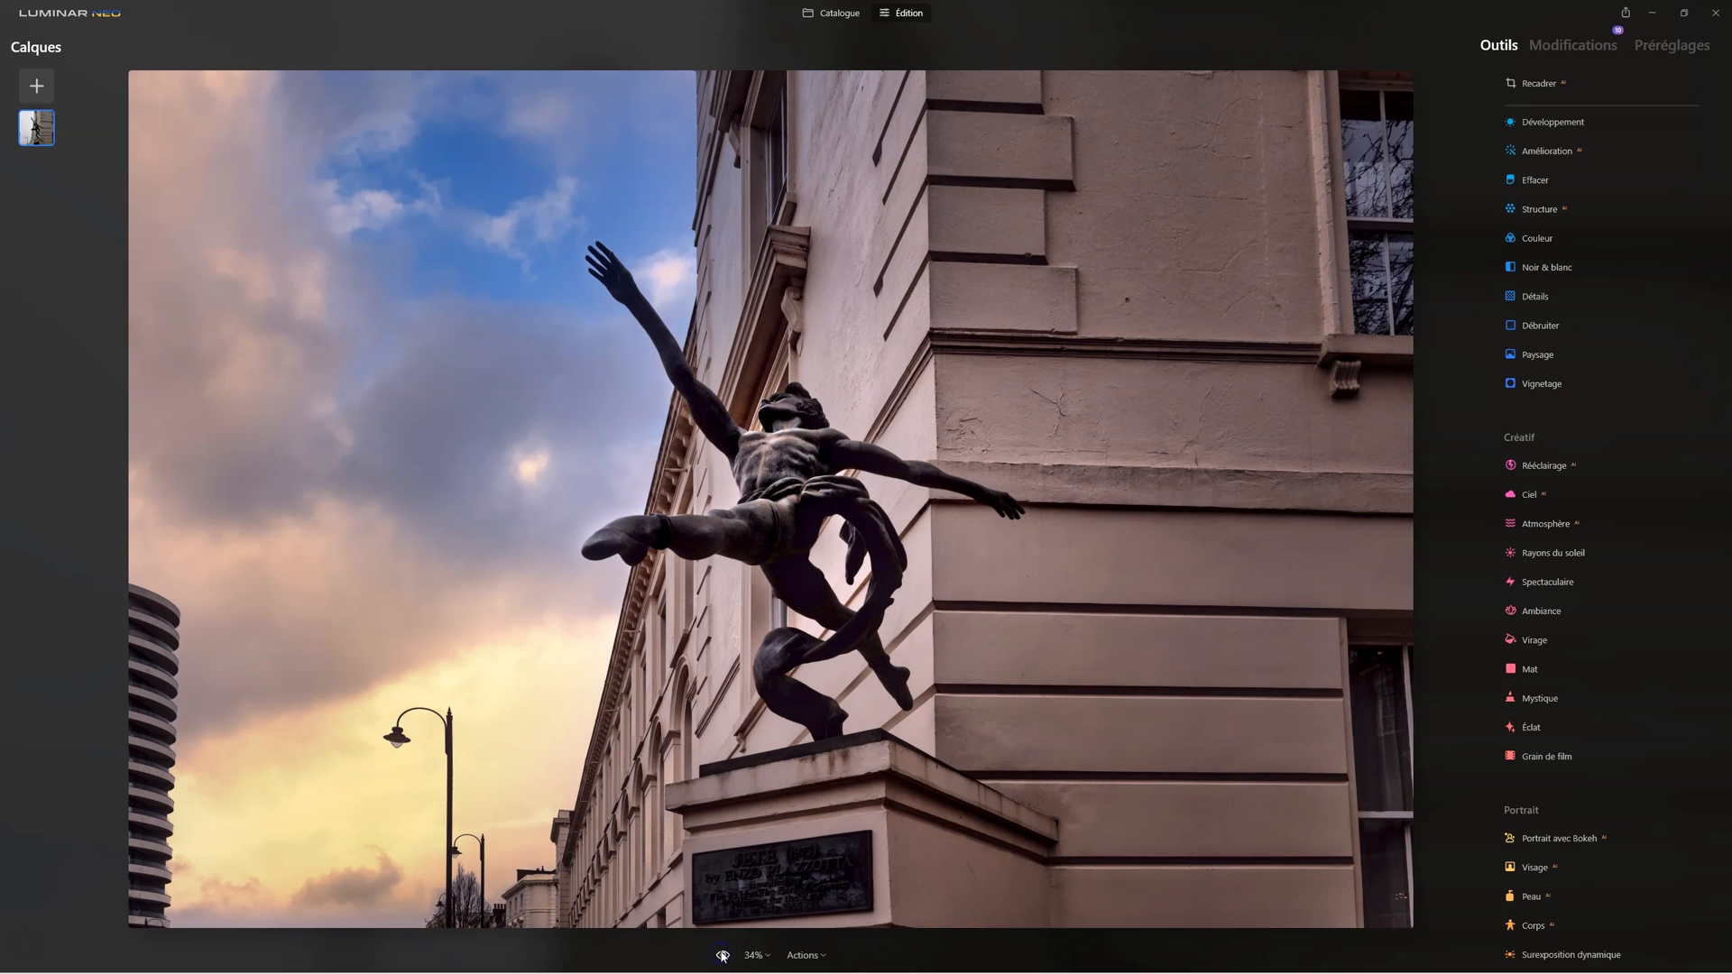